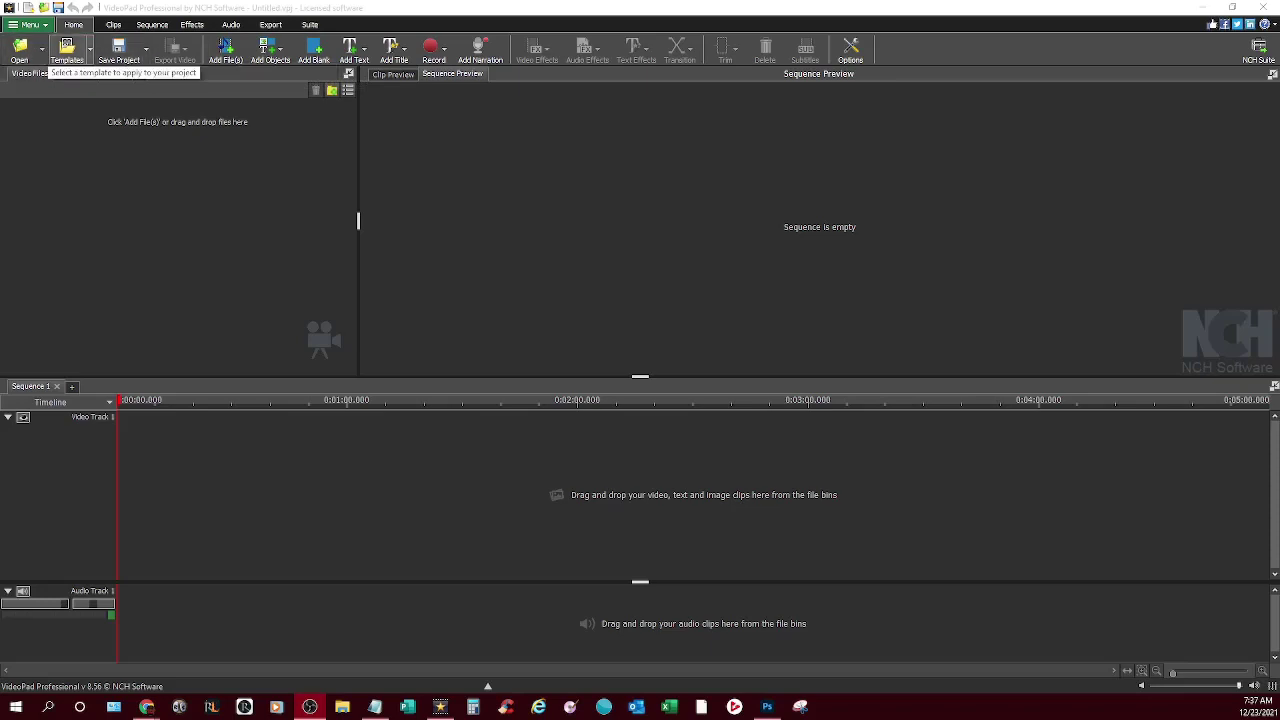
# Open the recent project KJV Bible Video Project NT.vpj and enlarge the preview area above the timeline
pyautogui.click(42, 48)
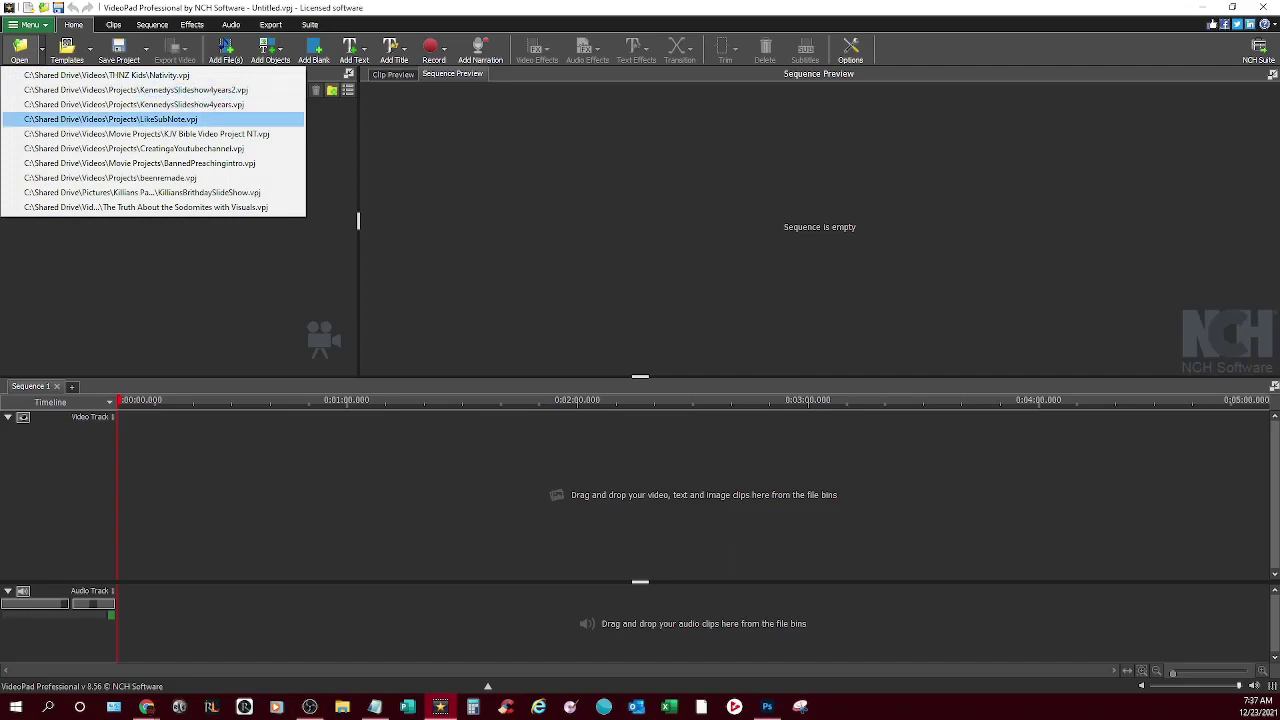
pyautogui.click(146, 133)
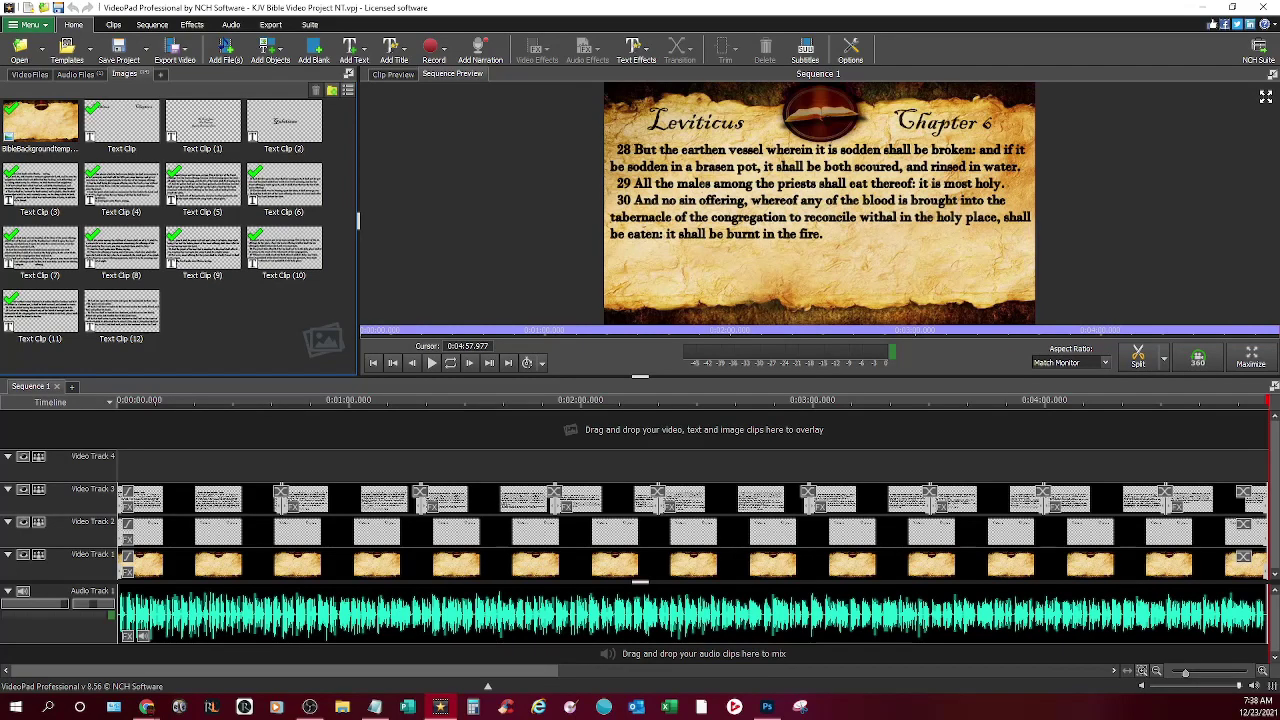
pyautogui.moveTo(640, 376); pyautogui.dragTo(640, 422)
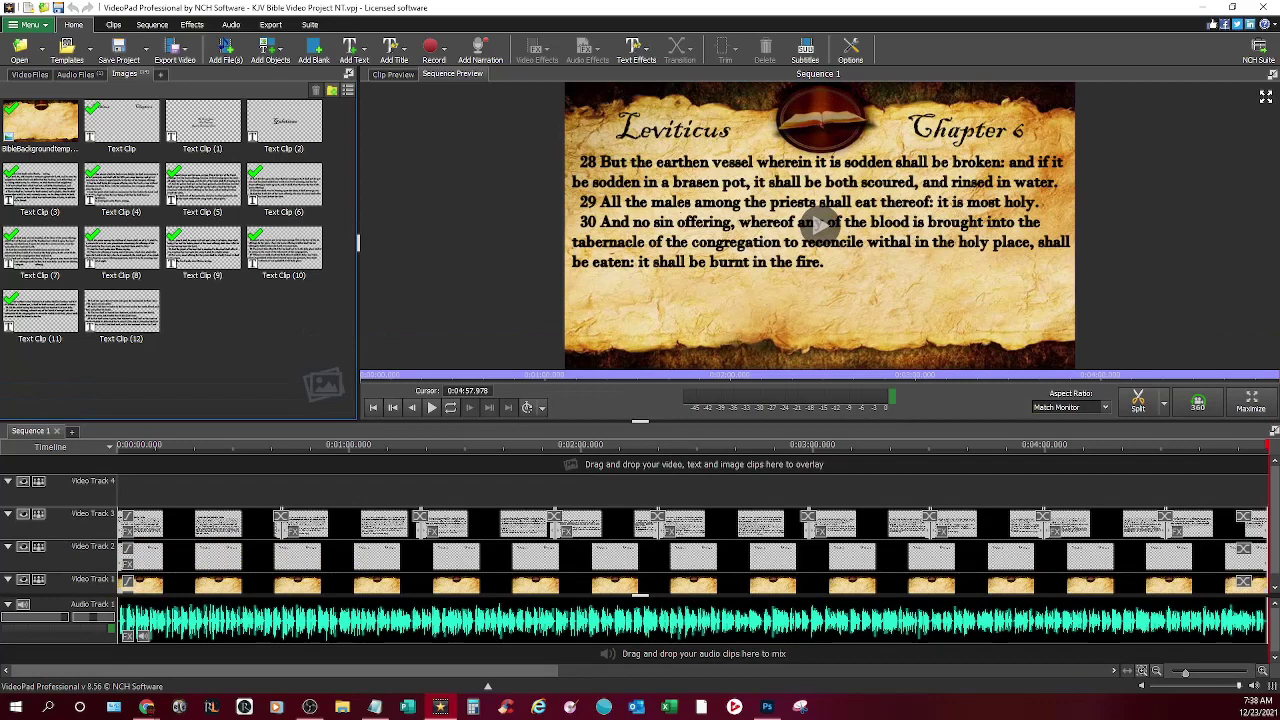
# Delete the verse text clips for the previous chapter from Video Track 3
pyautogui.scroll(-1, 1205, 524)
pyautogui.click(1205, 524)
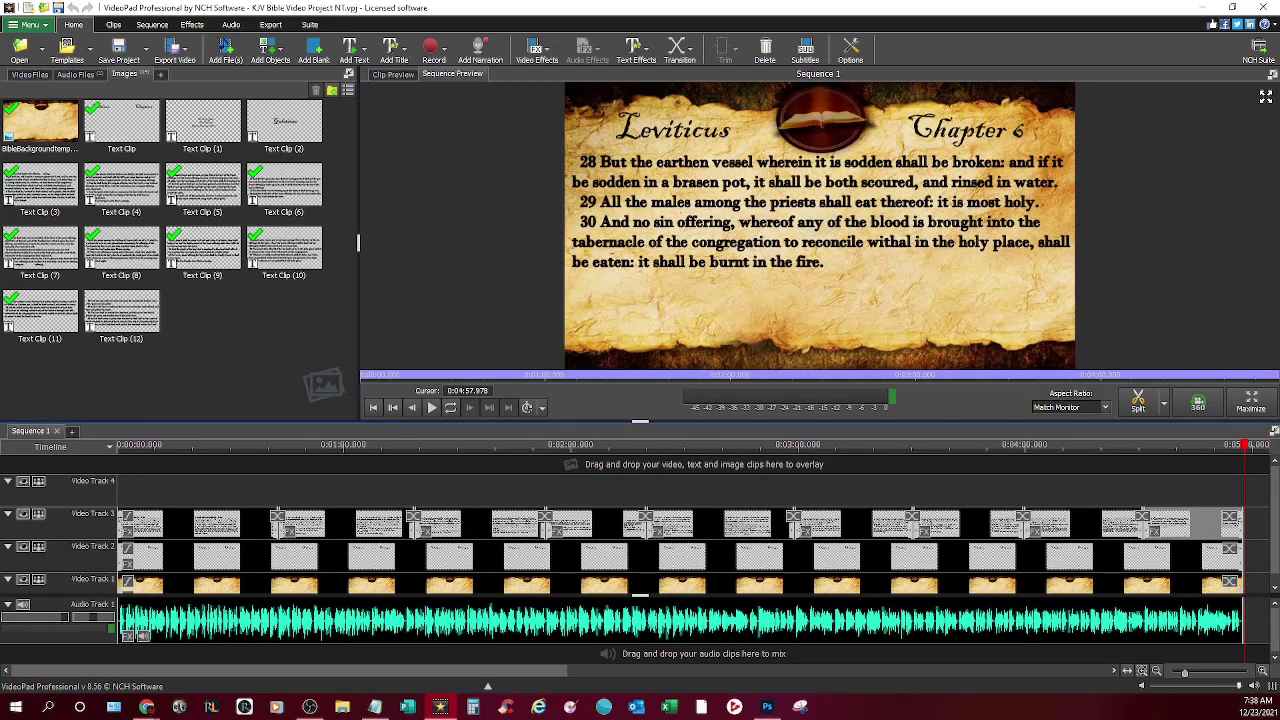
pyautogui.press('Delete')
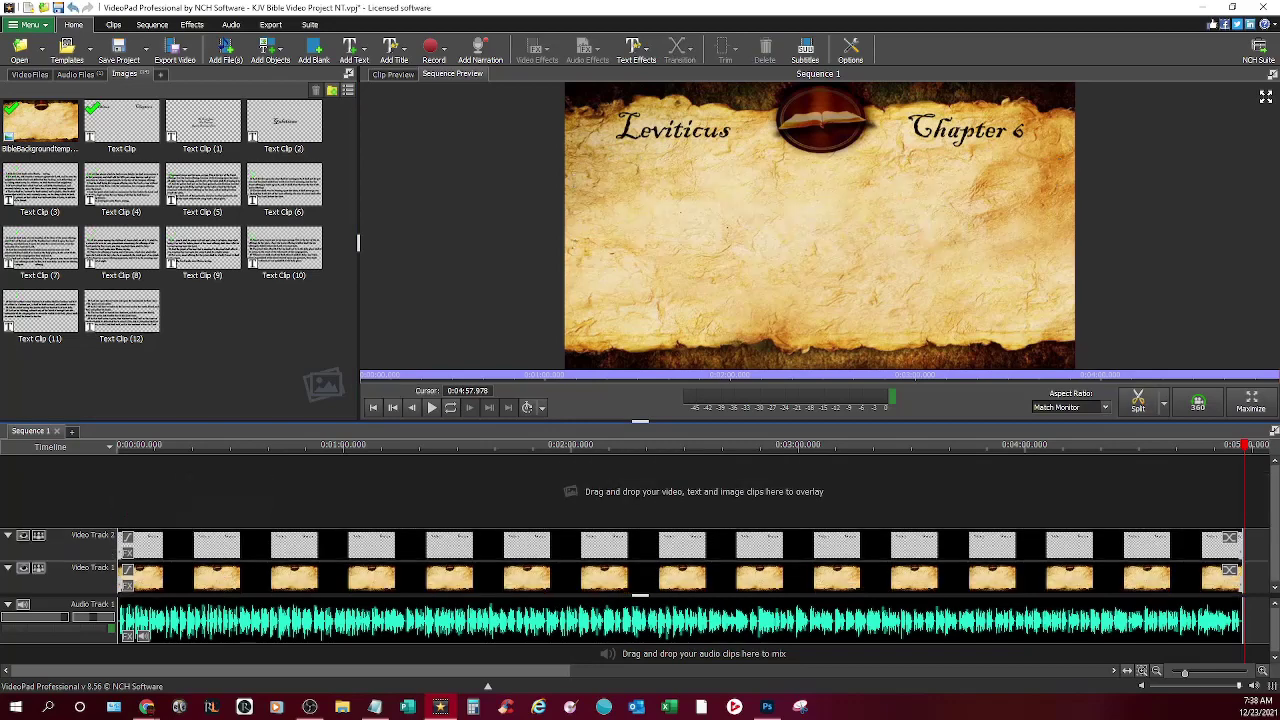
# Change the chapter number in the title text clip on Video Track 2 to 7
pyautogui.click(800, 545)
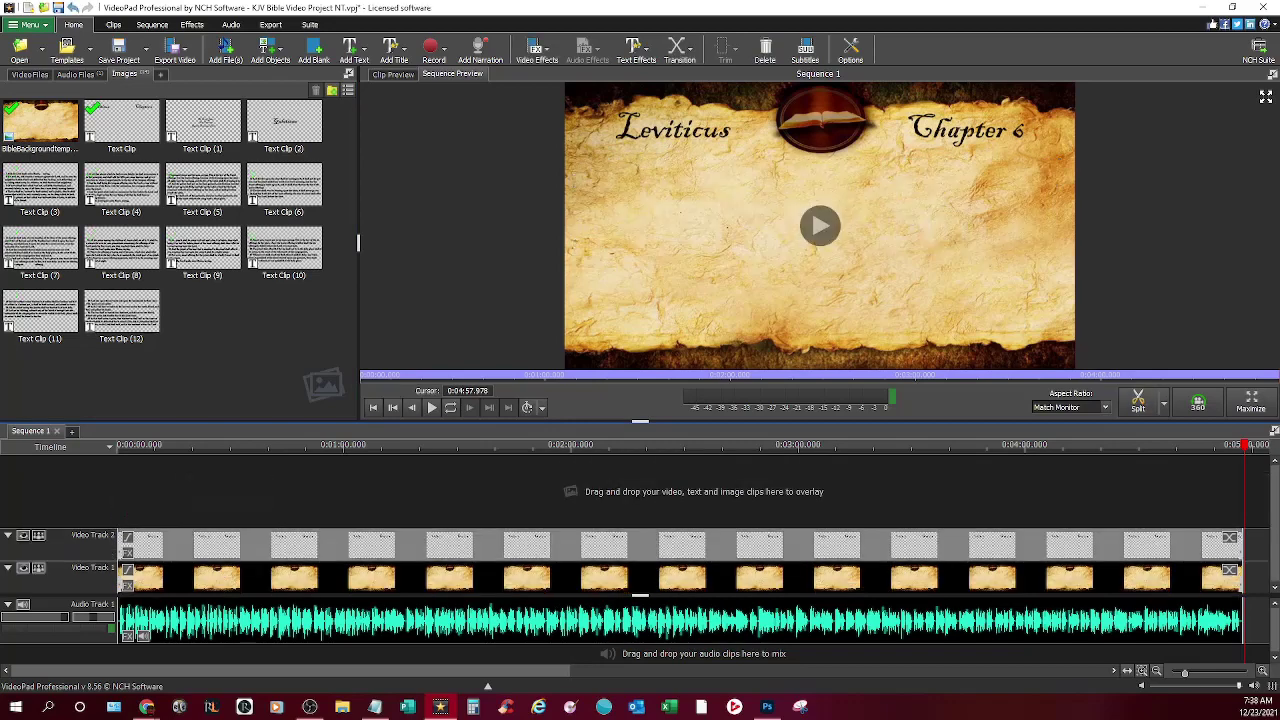
pyautogui.doubleClick(800, 545)
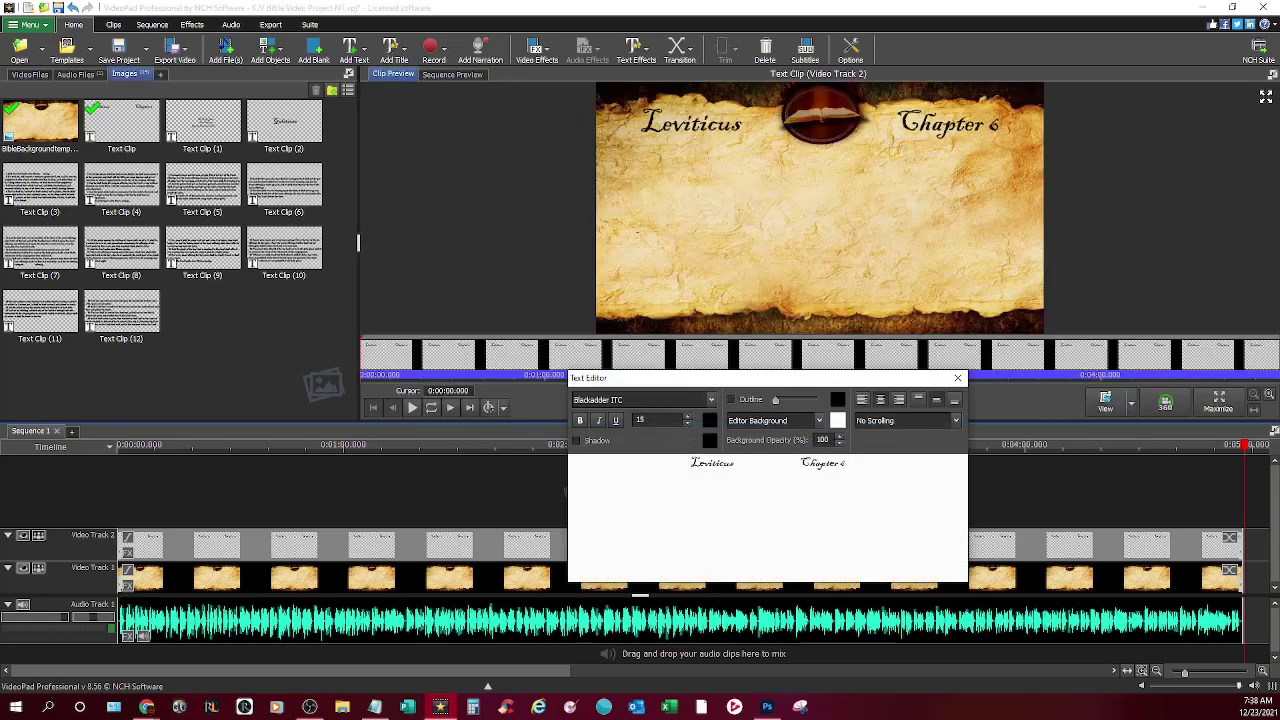
pyautogui.press('BackSpace')
pyautogui.write('7')
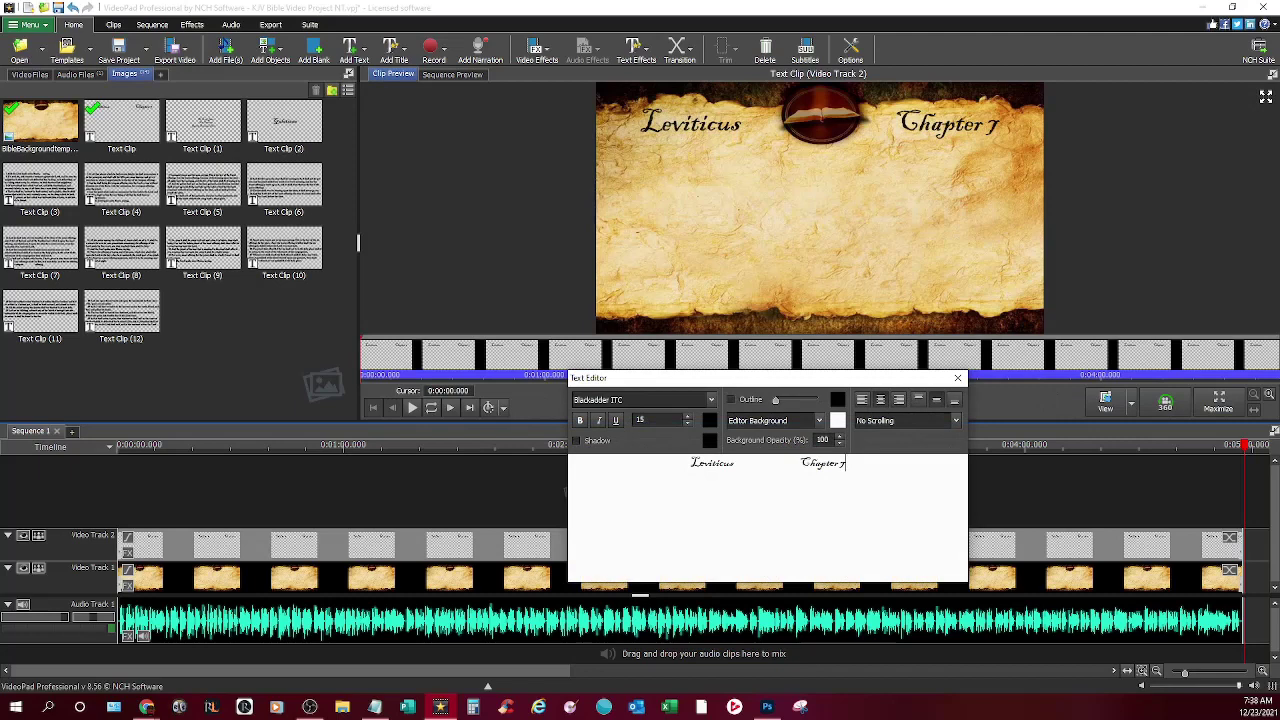
pyautogui.click(957, 378)
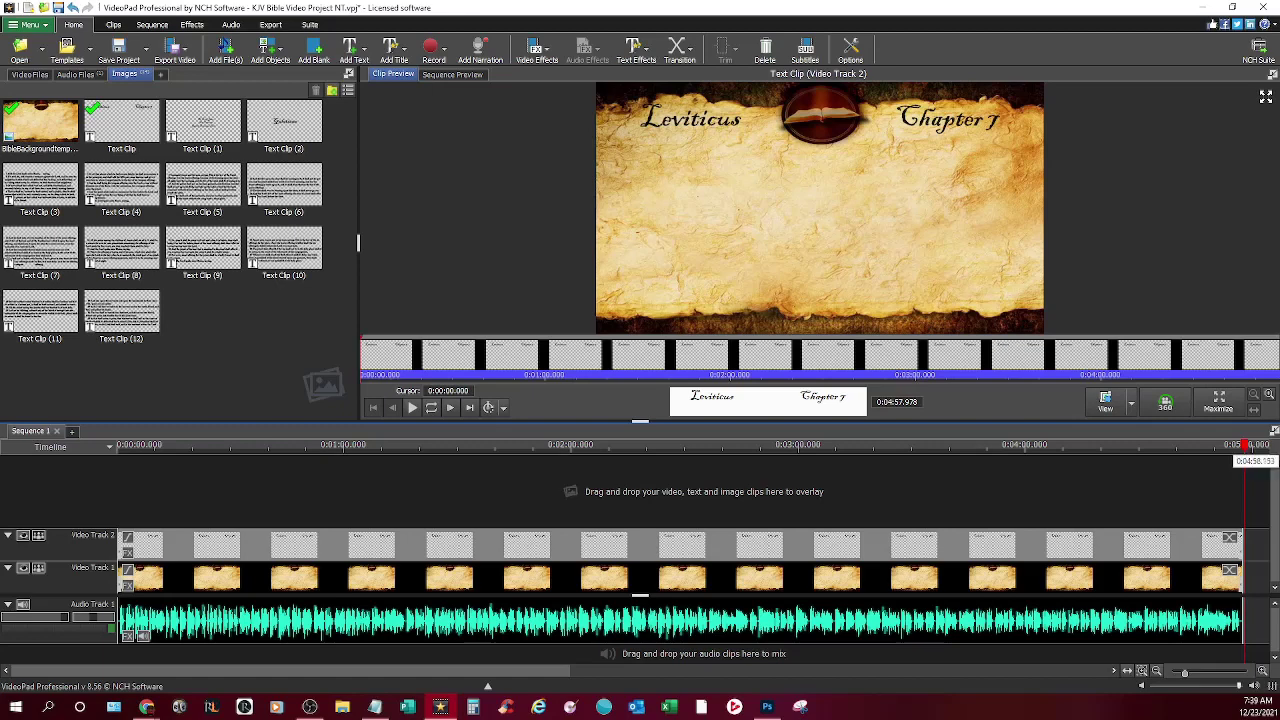
# Return the playhead to the sequence start and delete the Leviticus 6 audio clip from Audio Track 1
pyautogui.moveTo(1245, 446); pyautogui.dragTo(120, 446)
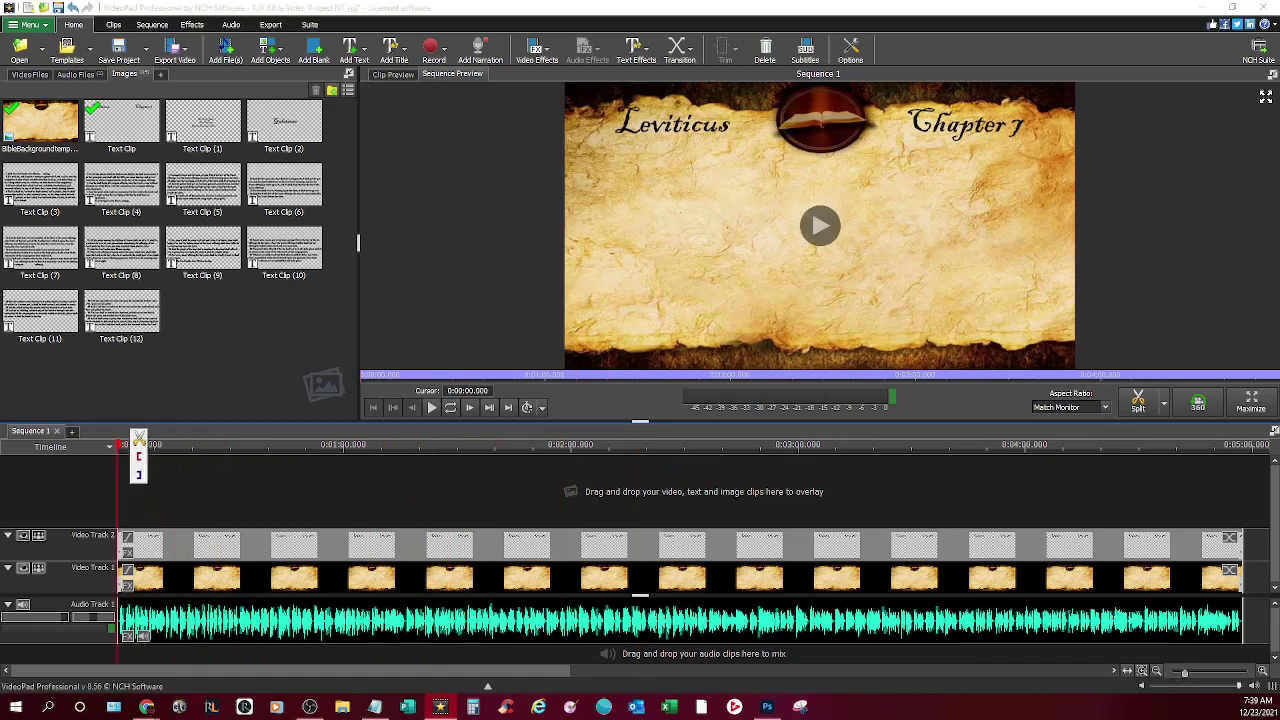
pyautogui.click(635, 620)
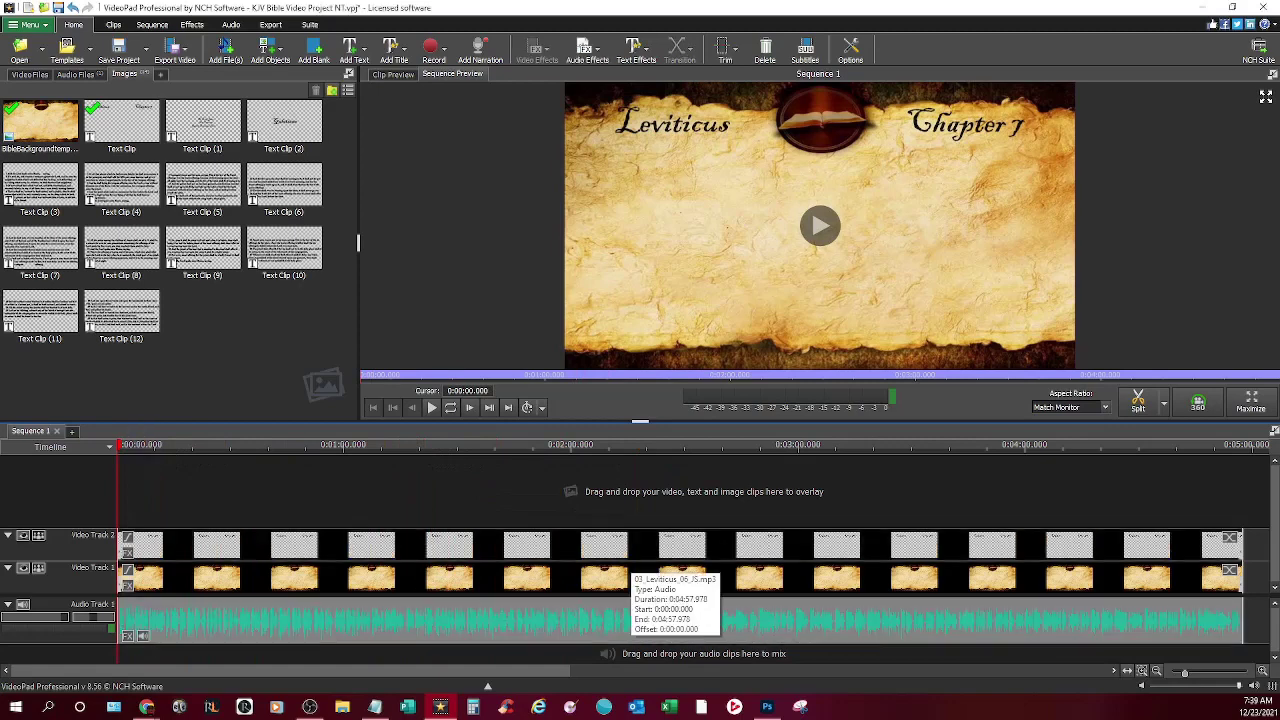
pyautogui.press('Delete')
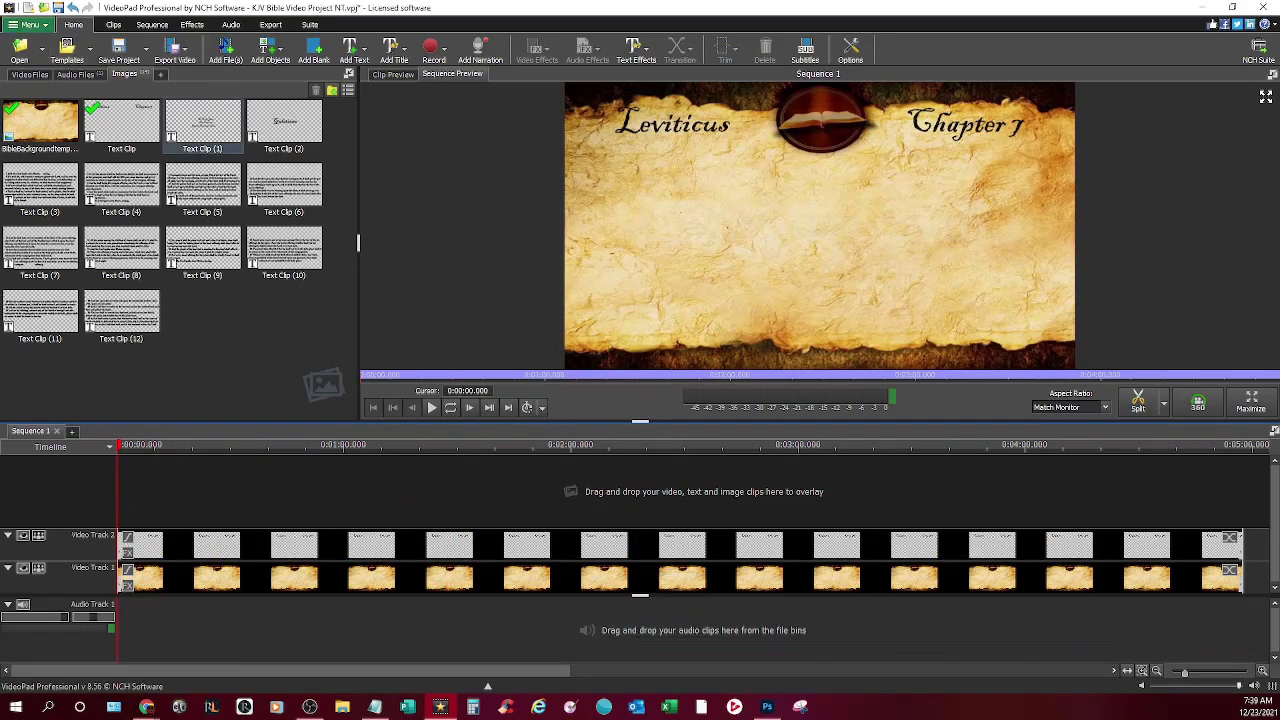
# Import the audio file 03_Leviticus_07_JS from Music > Audio Books > Bible > KJV Bible Audio > 03 of 66 Leviticus
pyautogui.click(225, 50)
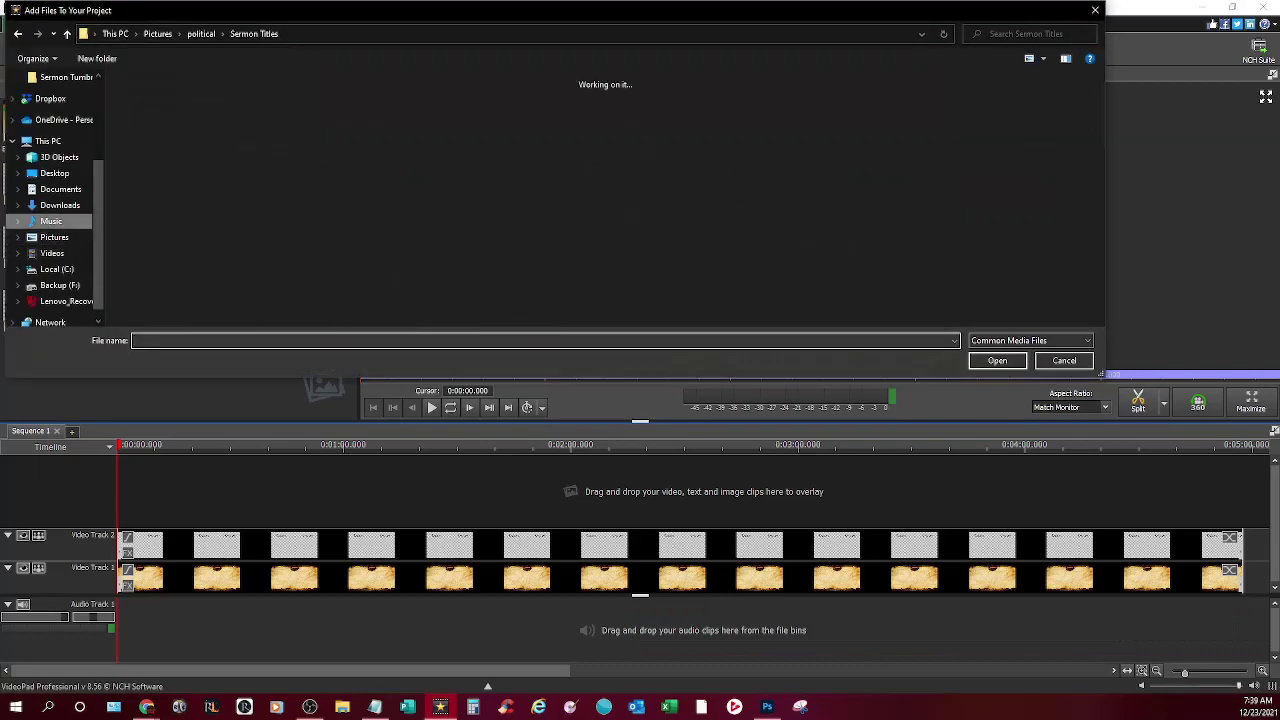
pyautogui.click(51, 221)
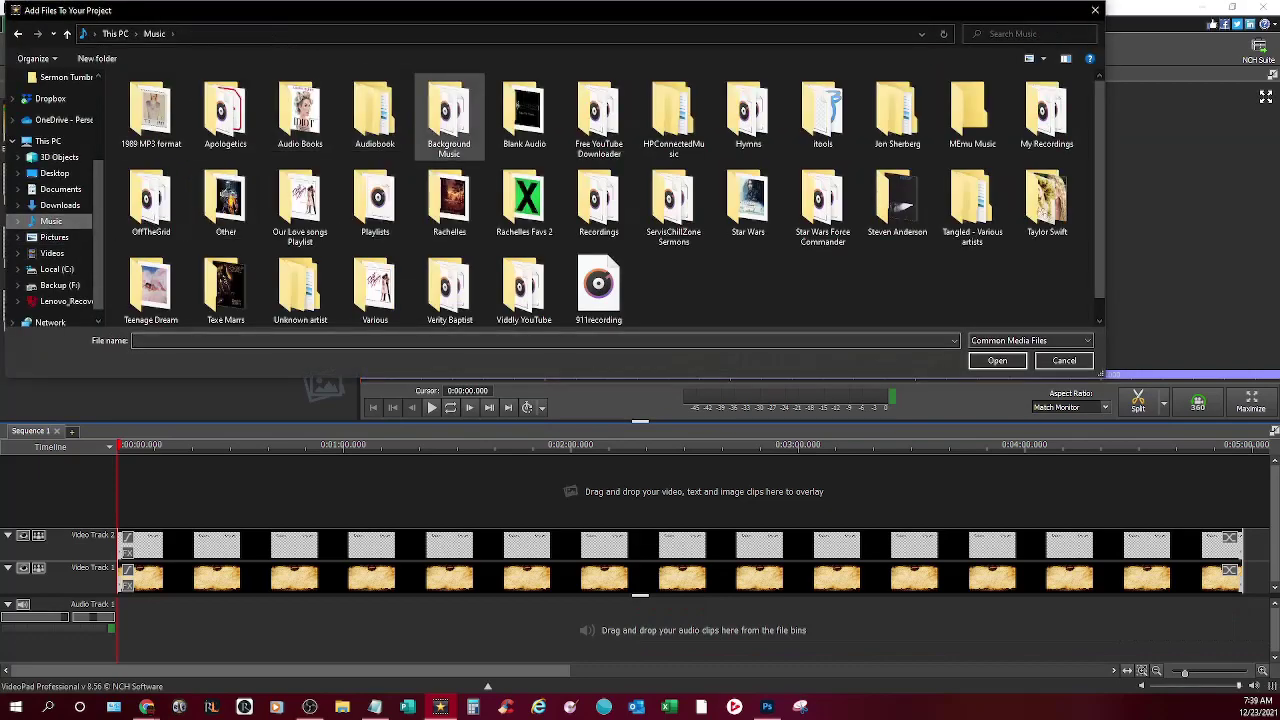
pyautogui.doubleClick(300, 112)
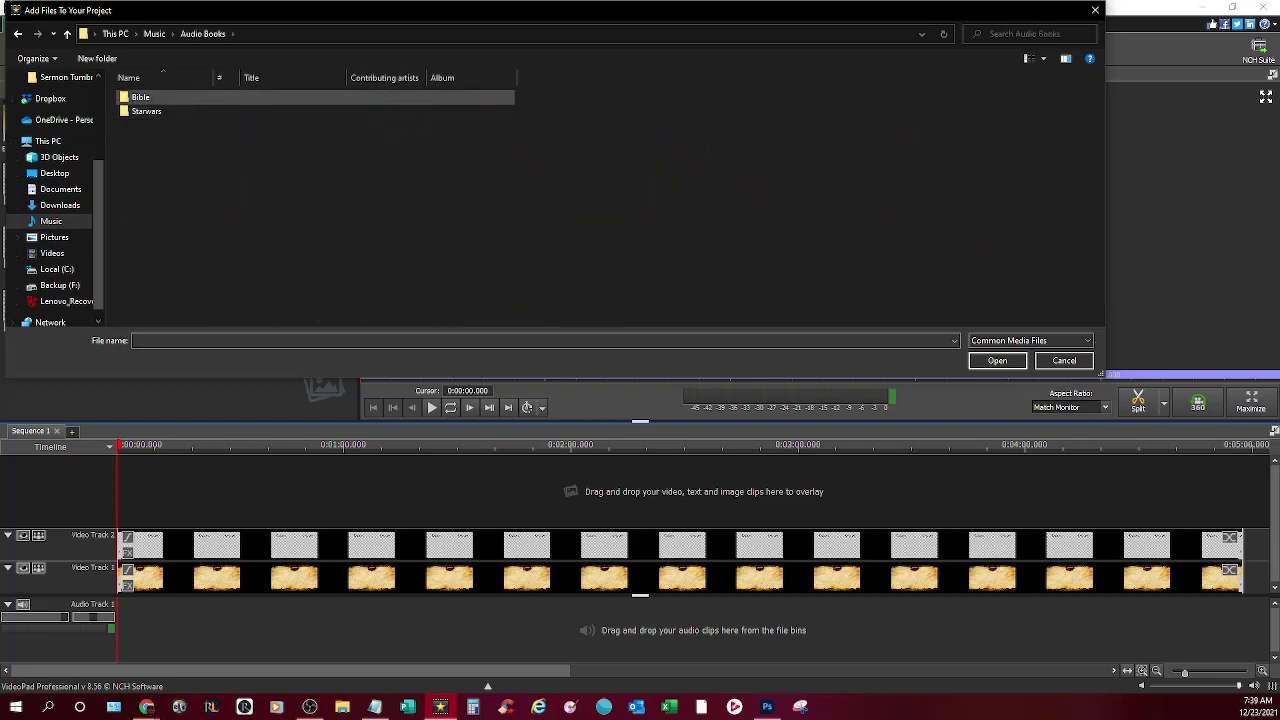
pyautogui.doubleClick(300, 97)
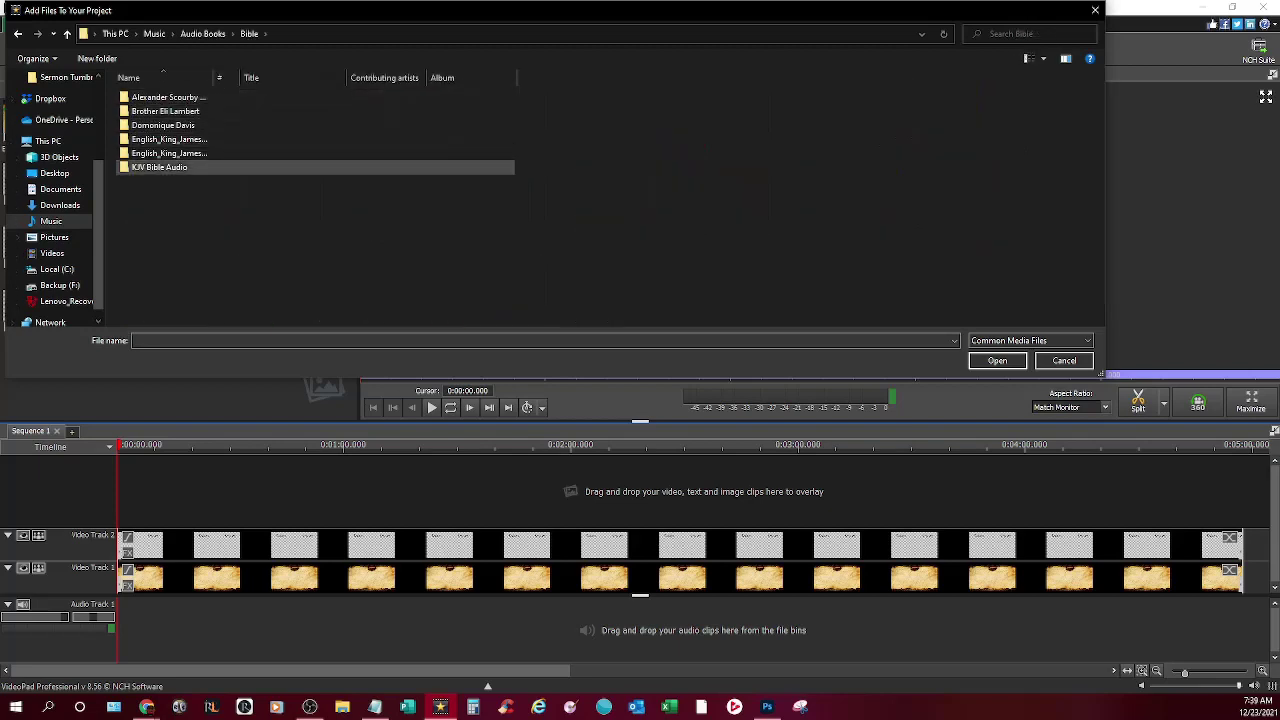
pyautogui.doubleClick(300, 167)
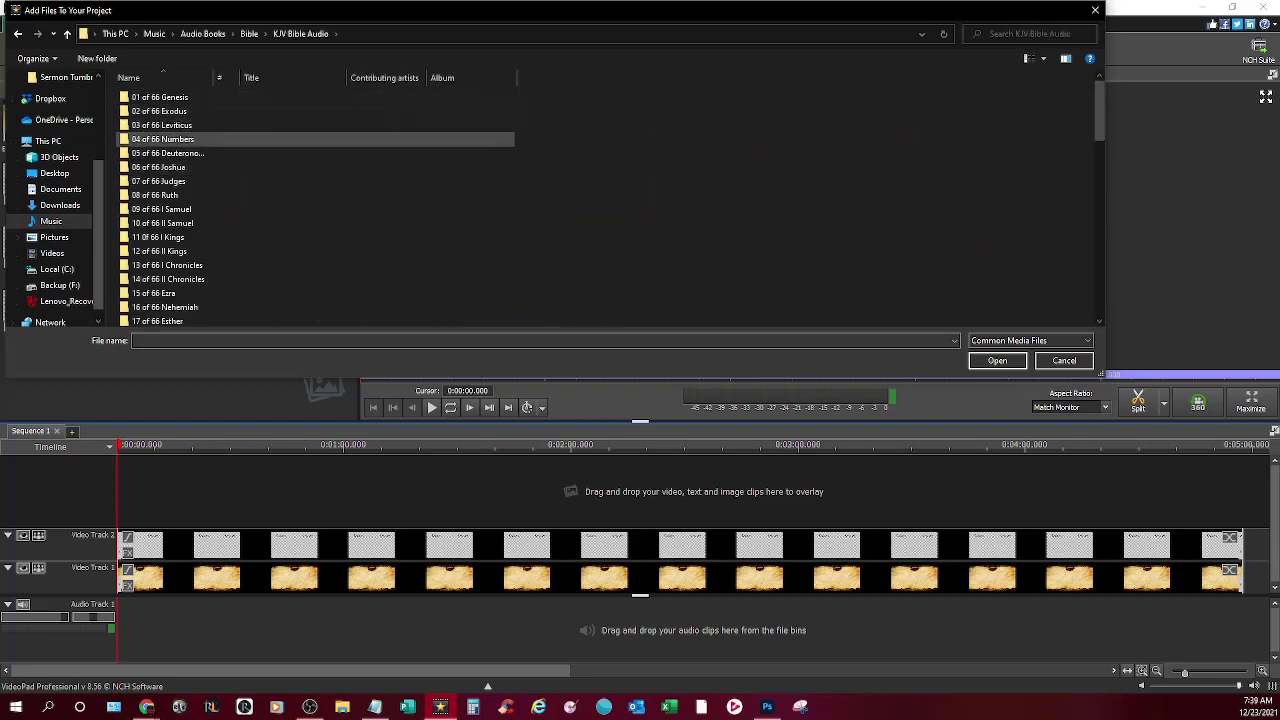
pyautogui.doubleClick(300, 125)
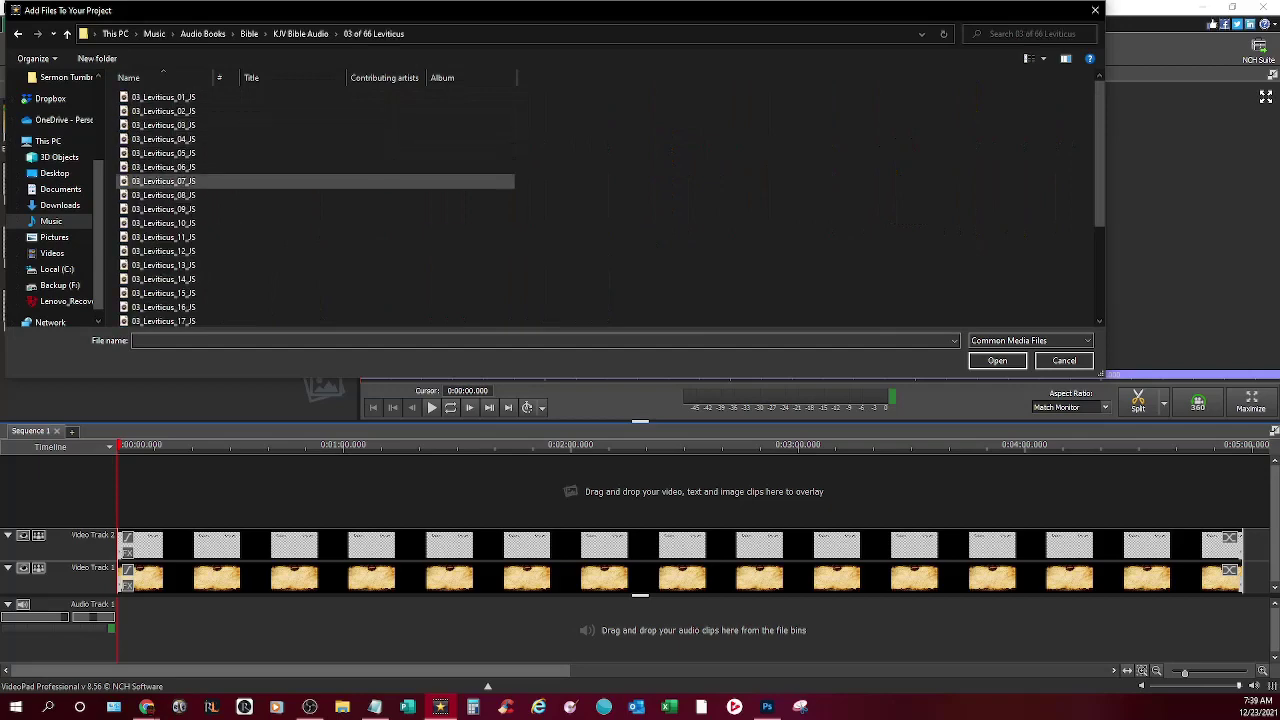
pyautogui.click(300, 181)
pyautogui.click(997, 360)
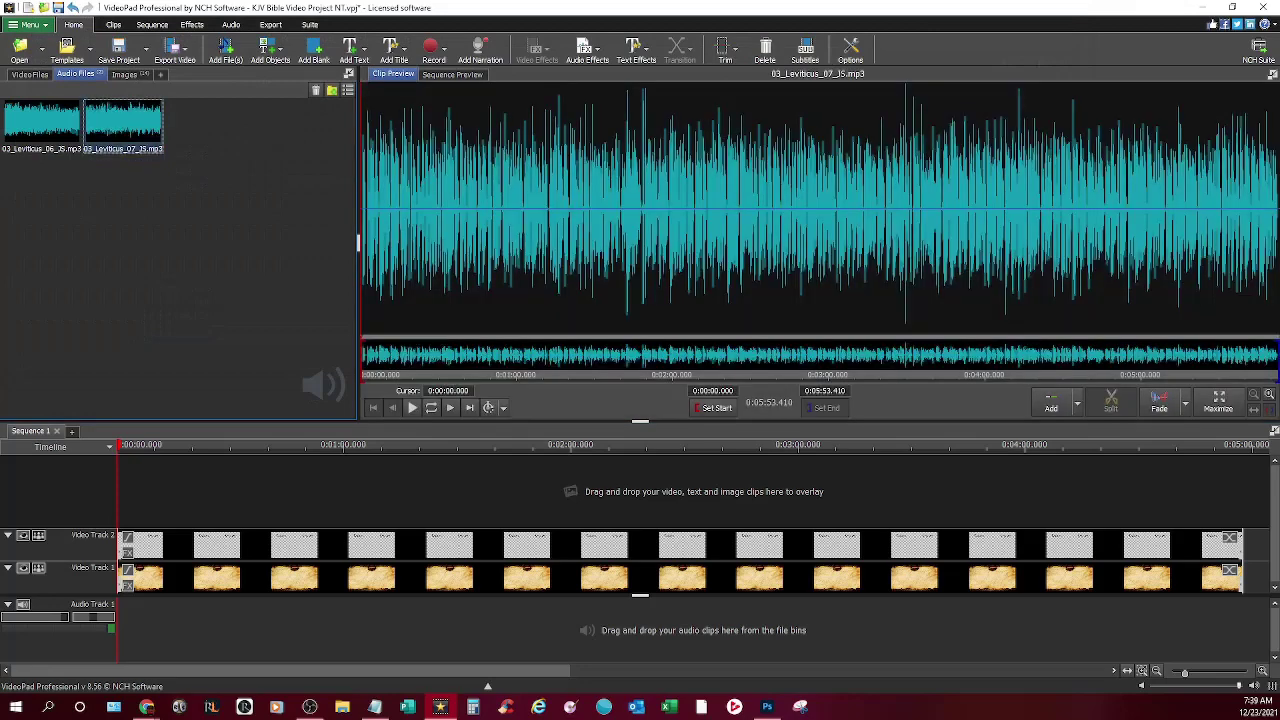
# Place the Leviticus 7 audio at the start of Audio Track 1 and extend the title and background clips to its end
pyautogui.click(1077, 403)
pyautogui.click(1090, 456)
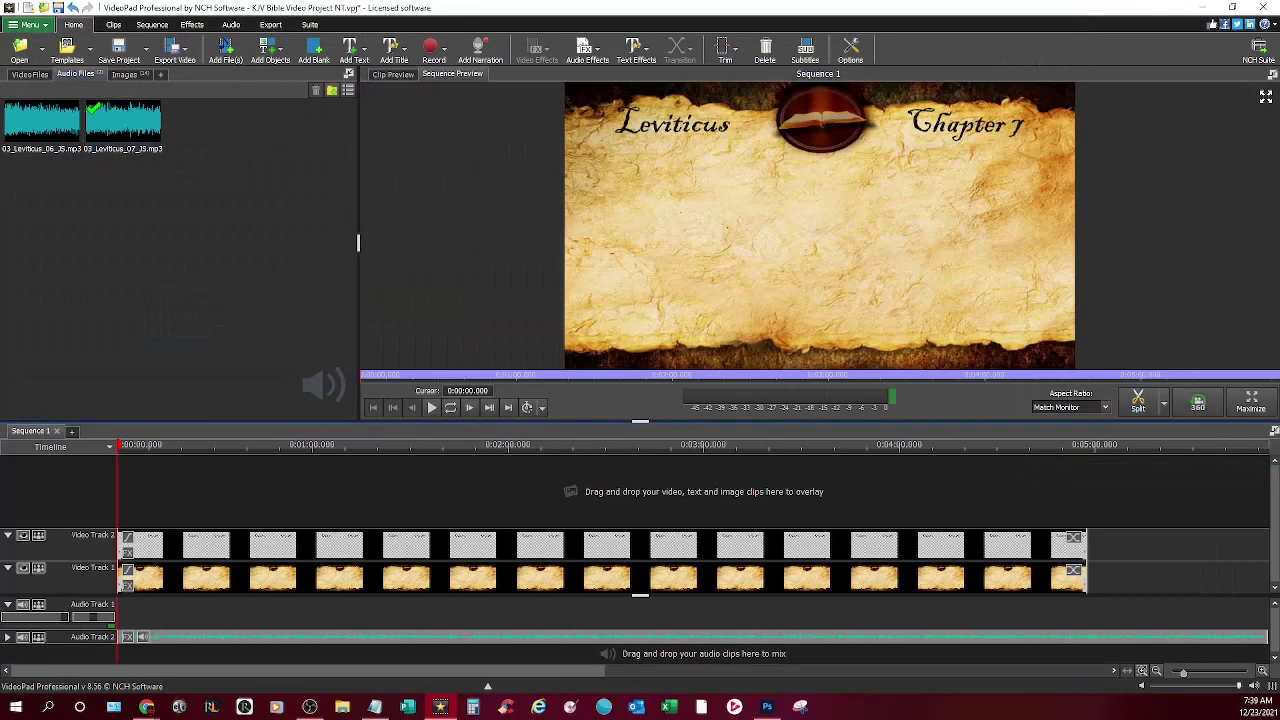
pyautogui.moveTo(920, 637); pyautogui.dragTo(920, 613)
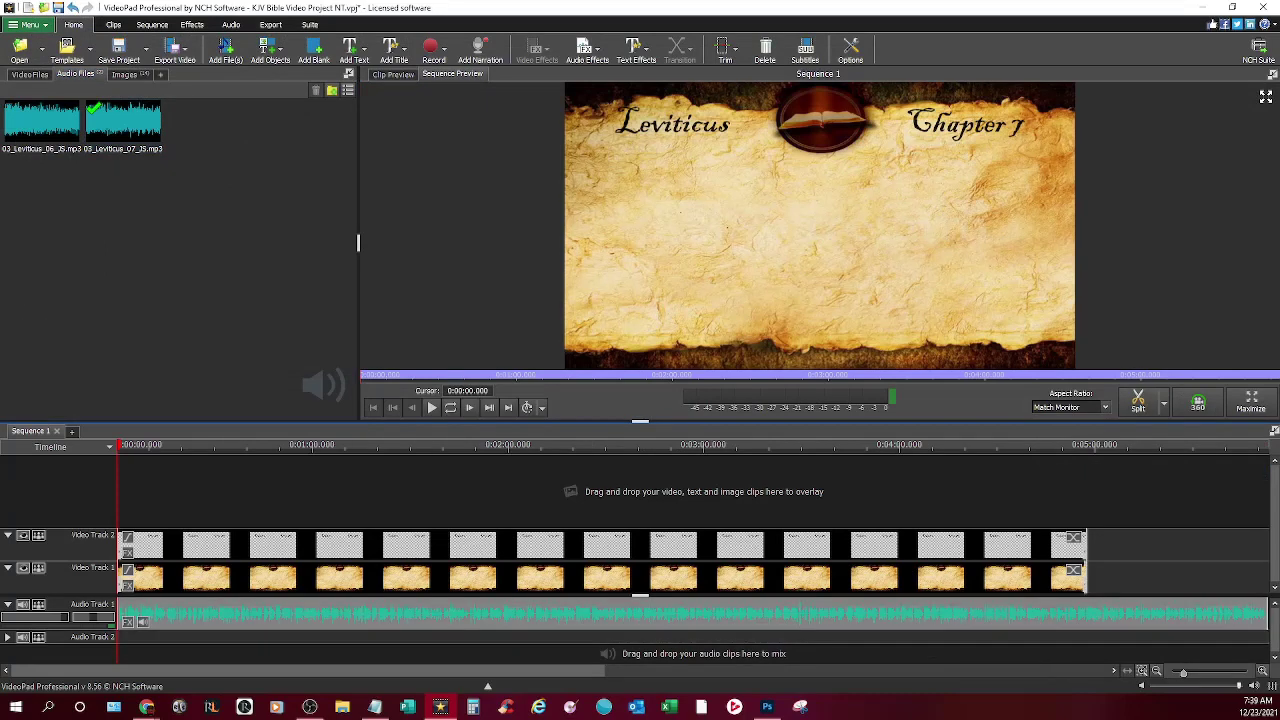
pyautogui.moveTo(400, 671); pyautogui.dragTo(452, 671)
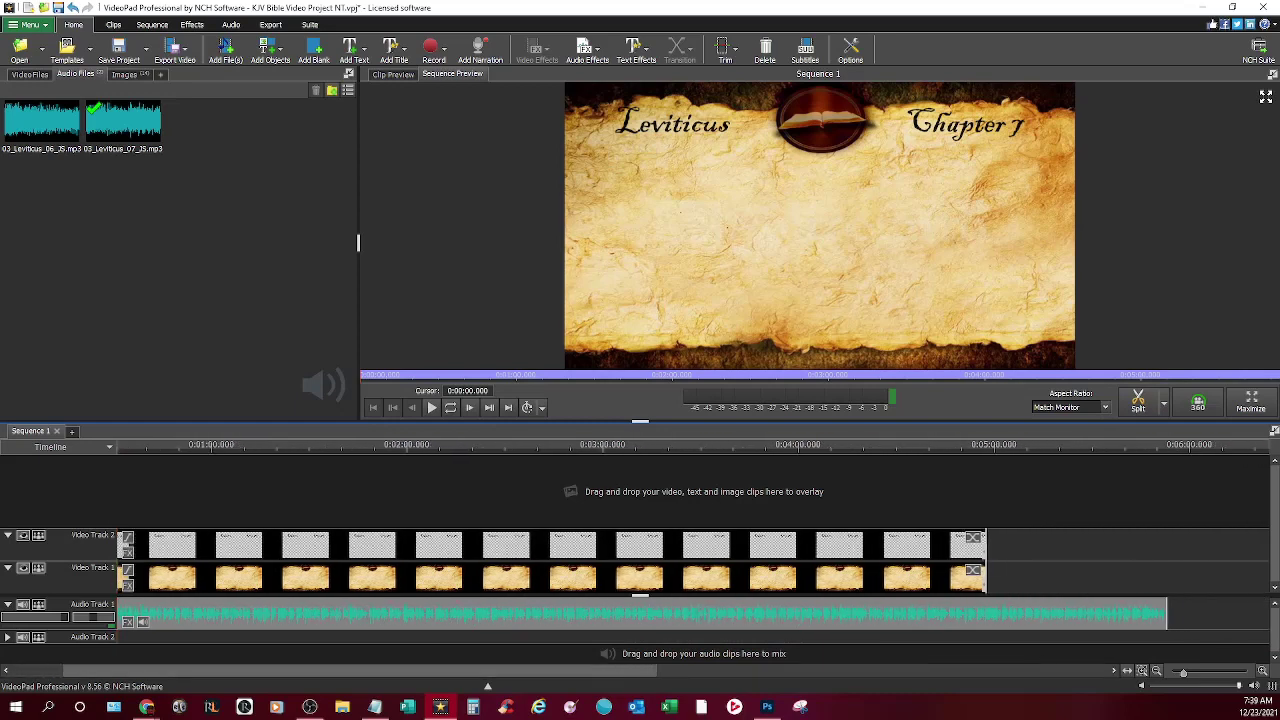
pyautogui.moveTo(986, 577); pyautogui.dragTo(1167, 546)
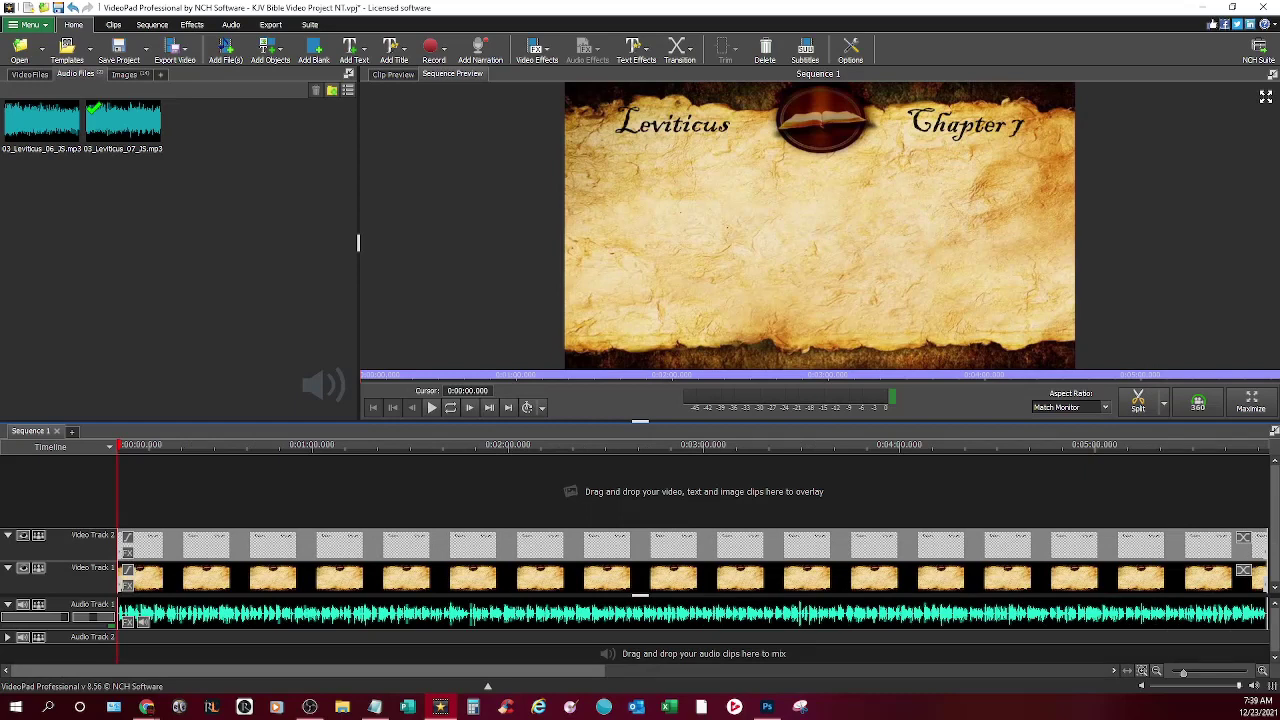
# Place Text Clip (3) at the sequence start on a new Video Track 3 and extend it to about 2 minutes
pyautogui.click(127, 75)
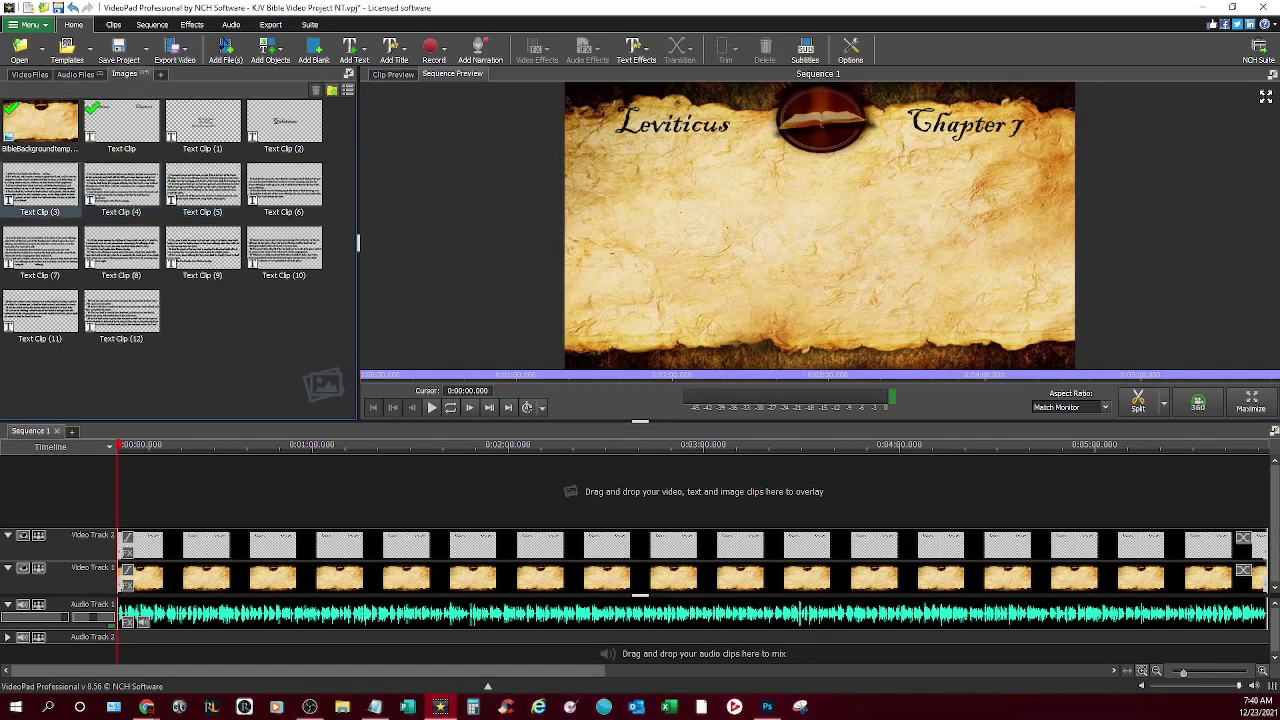
pyautogui.click(40, 185)
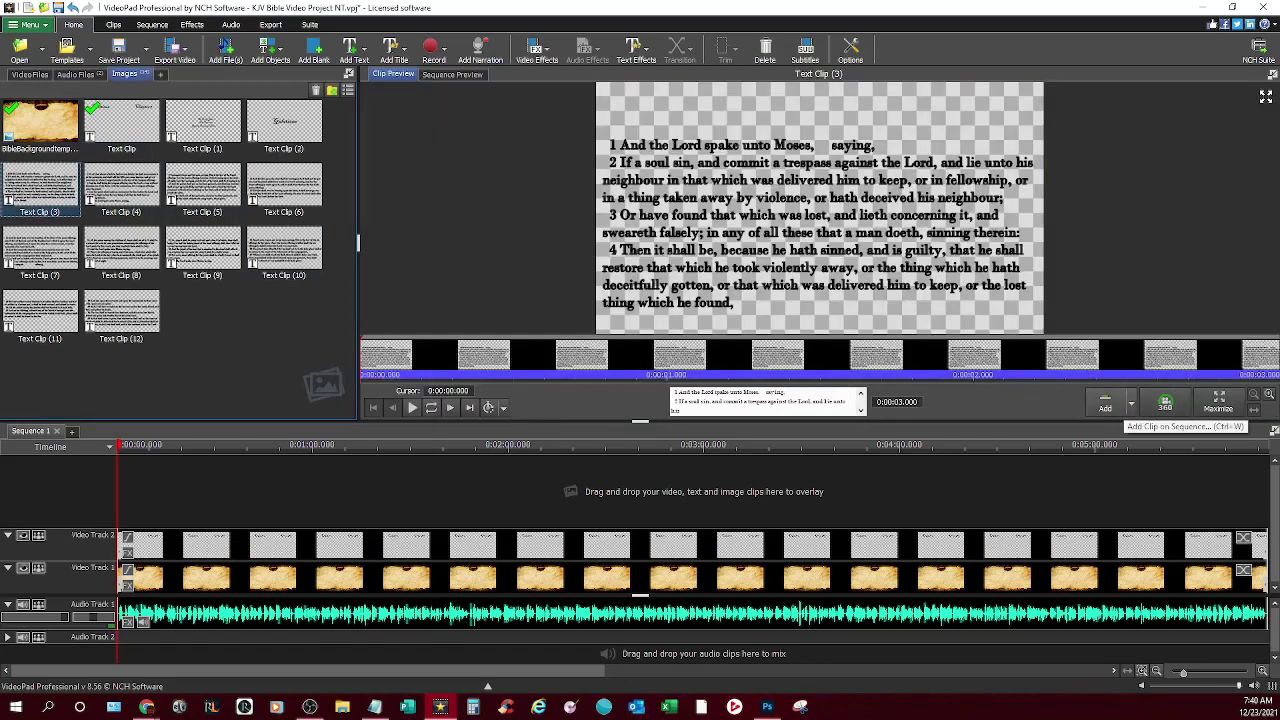
pyautogui.click(1131, 403)
pyautogui.click(1100, 471)
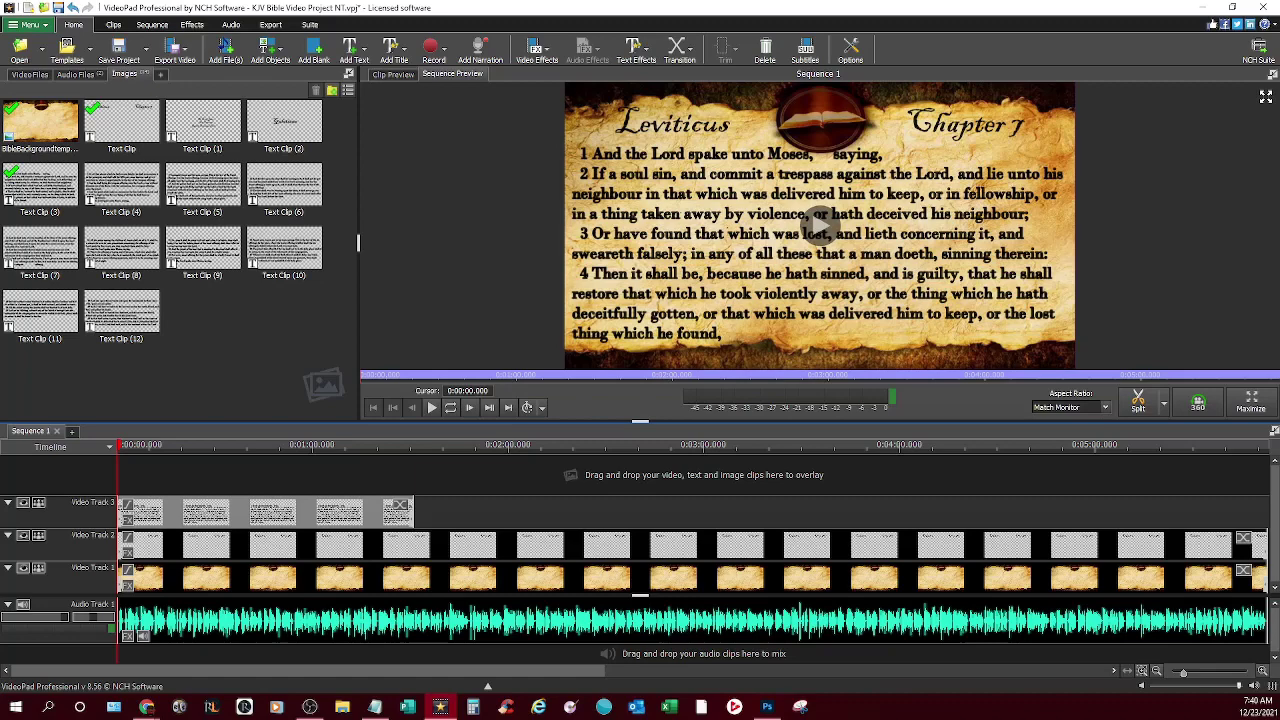
pyautogui.moveTo(413, 514); pyautogui.dragTo(513, 514)
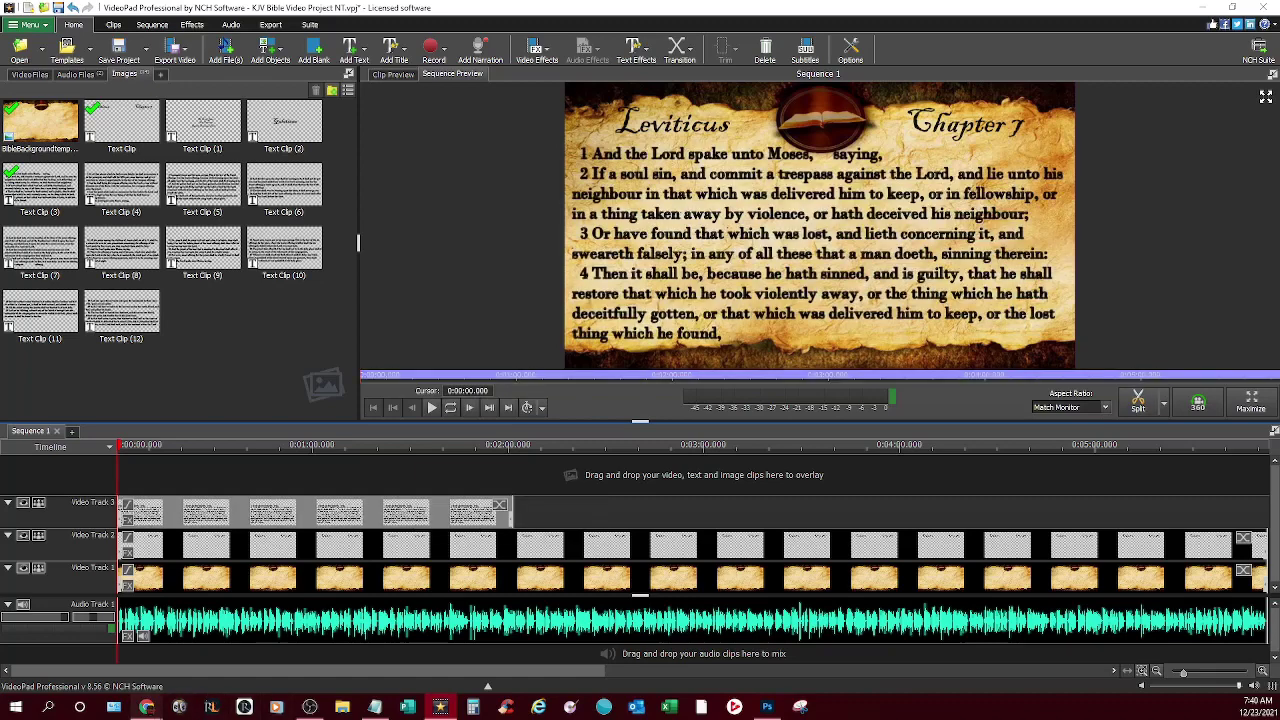
# Switch to the Bible Gateway page in the browser and copy Leviticus 7 verses 1 to 5
pyautogui.click(220, 640)
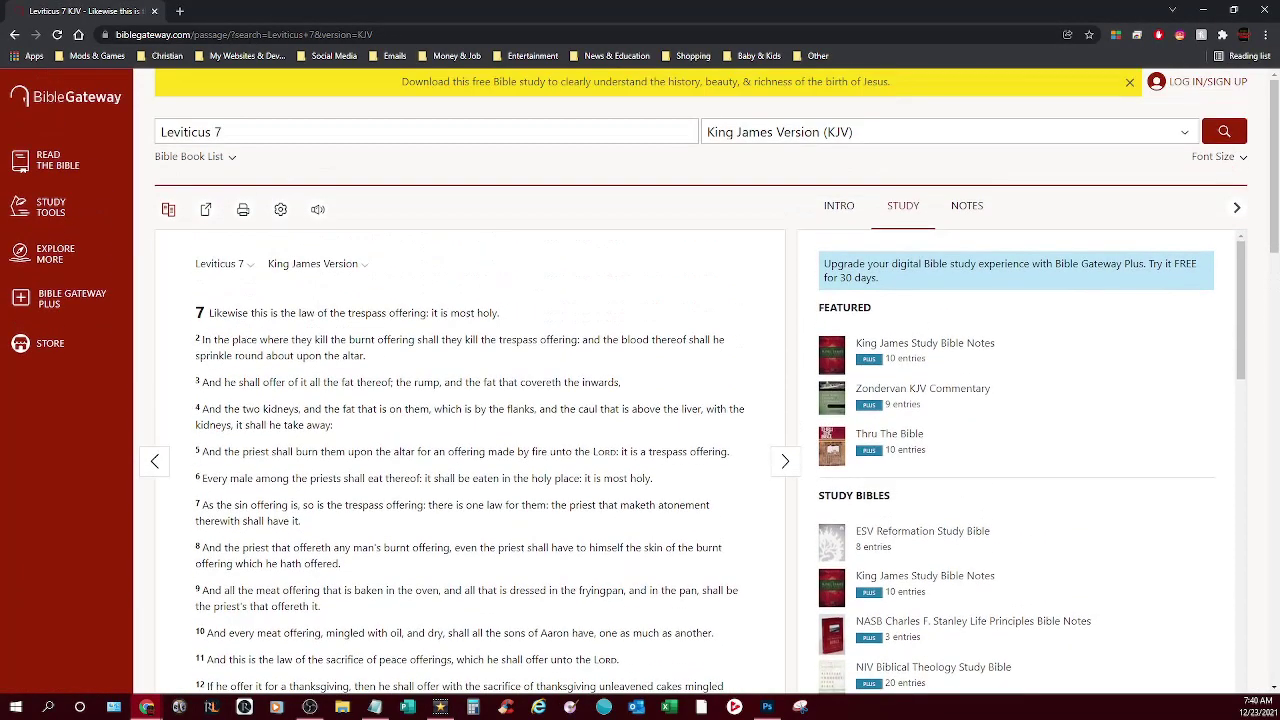
pyautogui.moveTo(209, 313); pyautogui.dragTo(349, 340)
pyautogui.click(349, 340)
pyautogui.moveTo(209, 313); pyautogui.dragTo(730, 386)
pyautogui.scroll(-1, 366, 356)
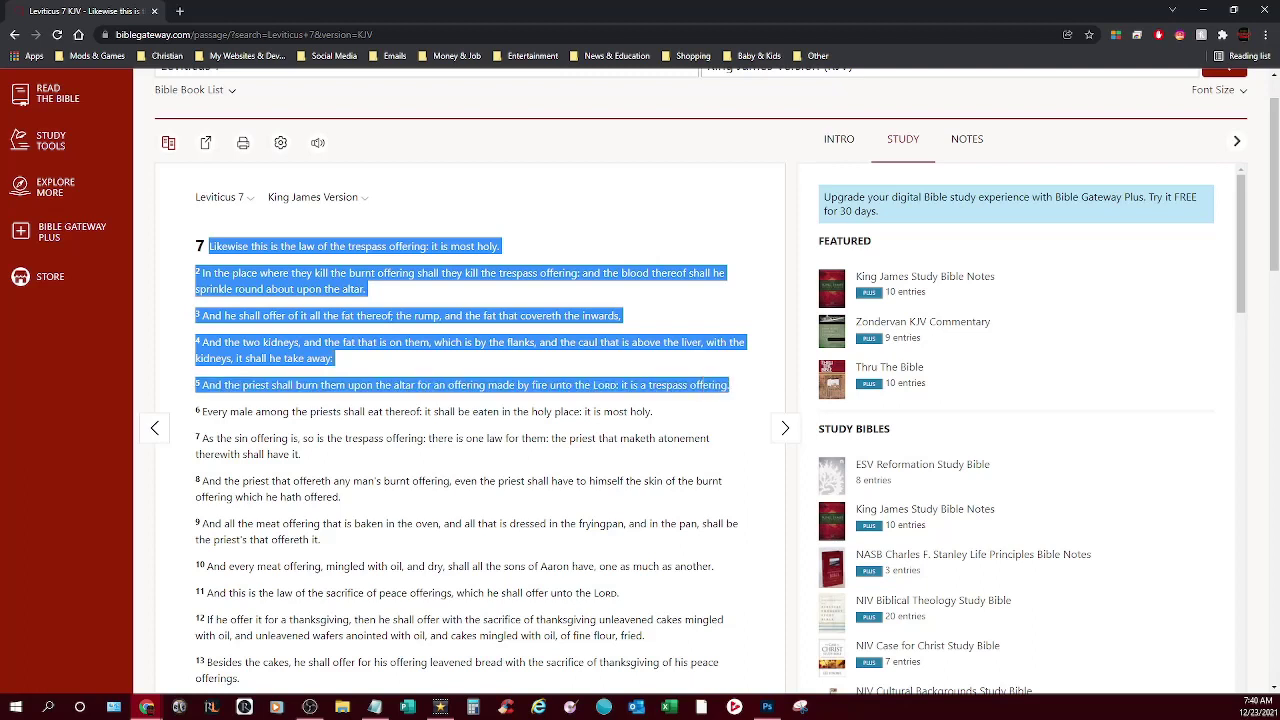
pyautogui.rightClick(348, 241)
pyautogui.press('Escape')
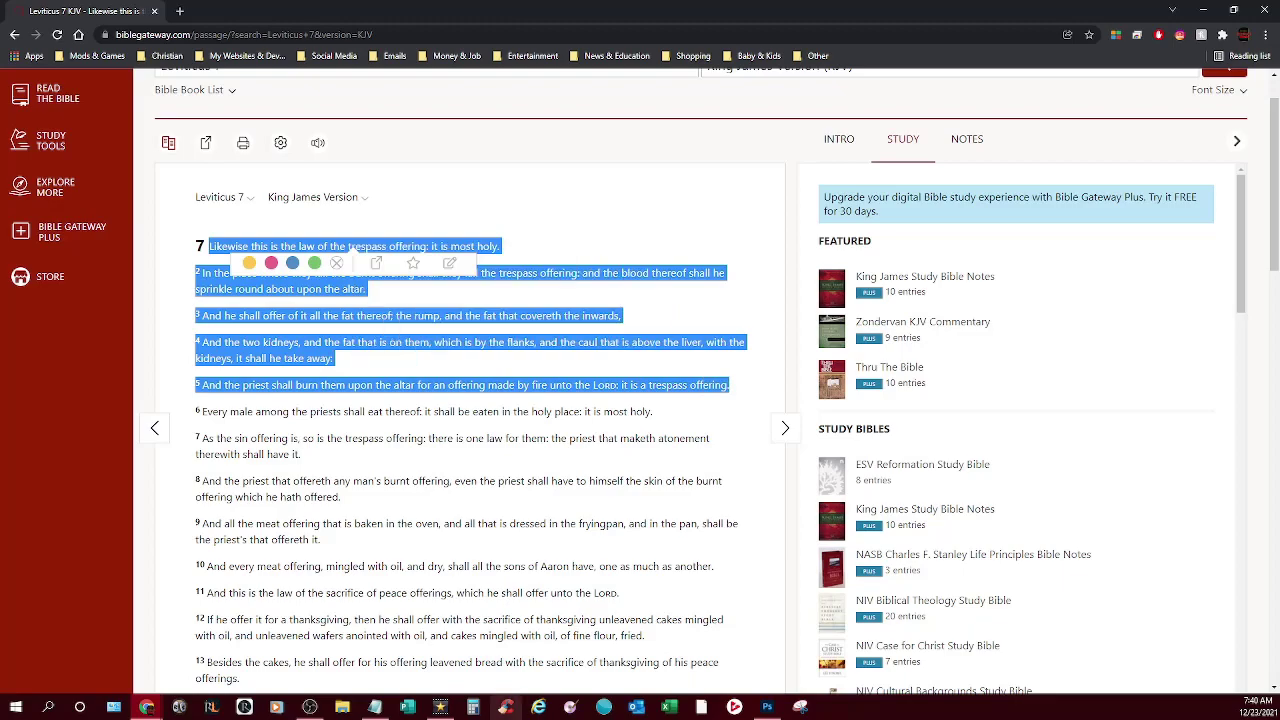
# Back in VideoPad, replace the text of Text Clip (3) with the copied verses and add the number 1 before the first verse
pyautogui.click(440, 707)
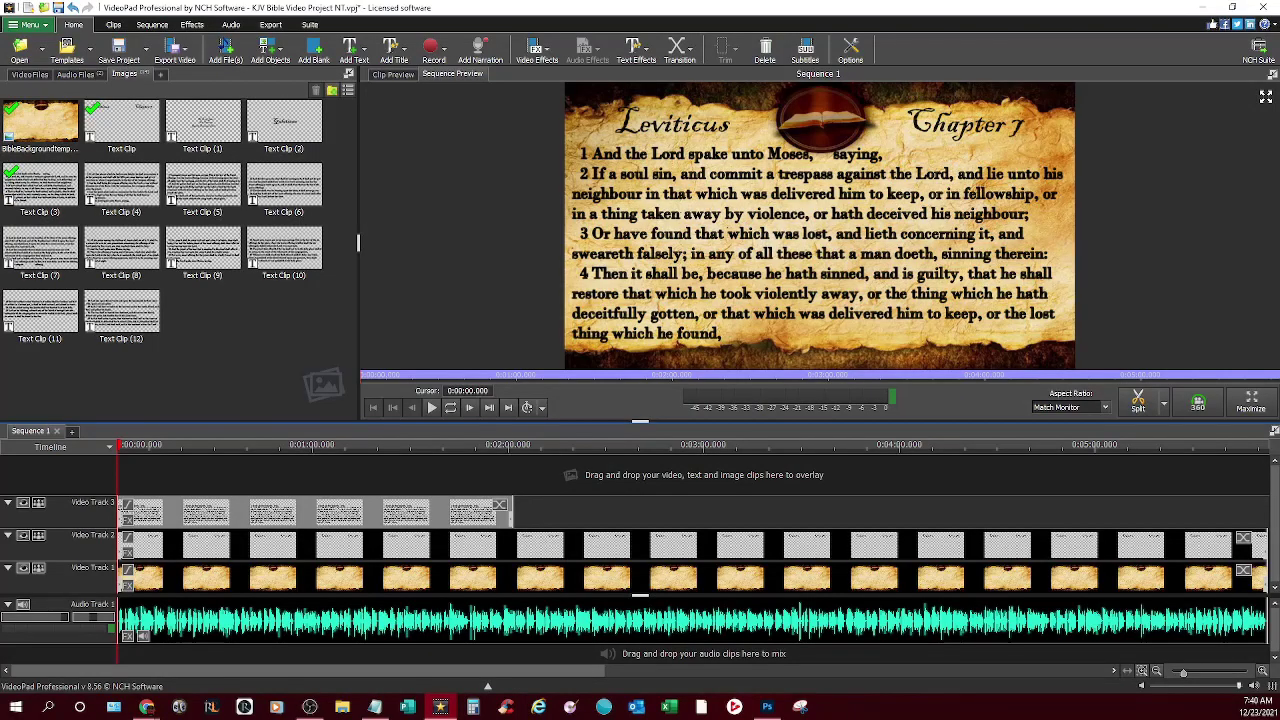
pyautogui.doubleClick(340, 512)
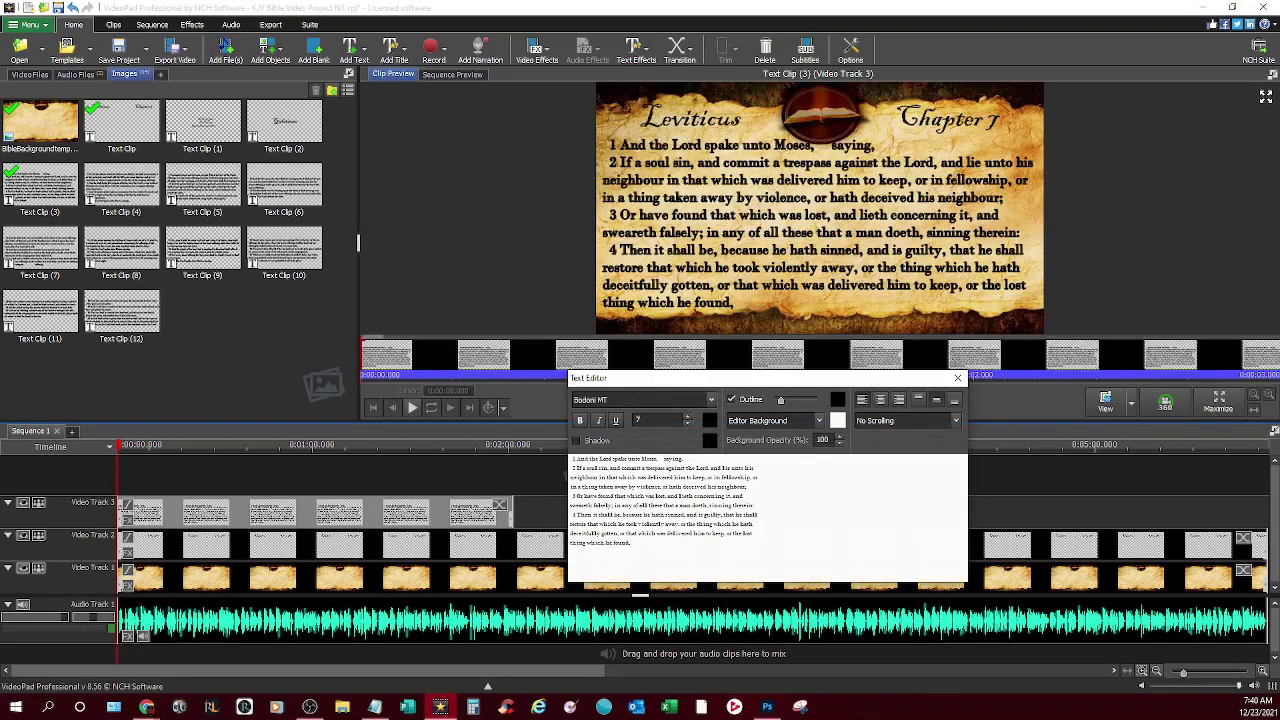
pyautogui.moveTo(632, 543); pyautogui.dragTo(570, 458)
pyautogui.rightClick(619, 476)
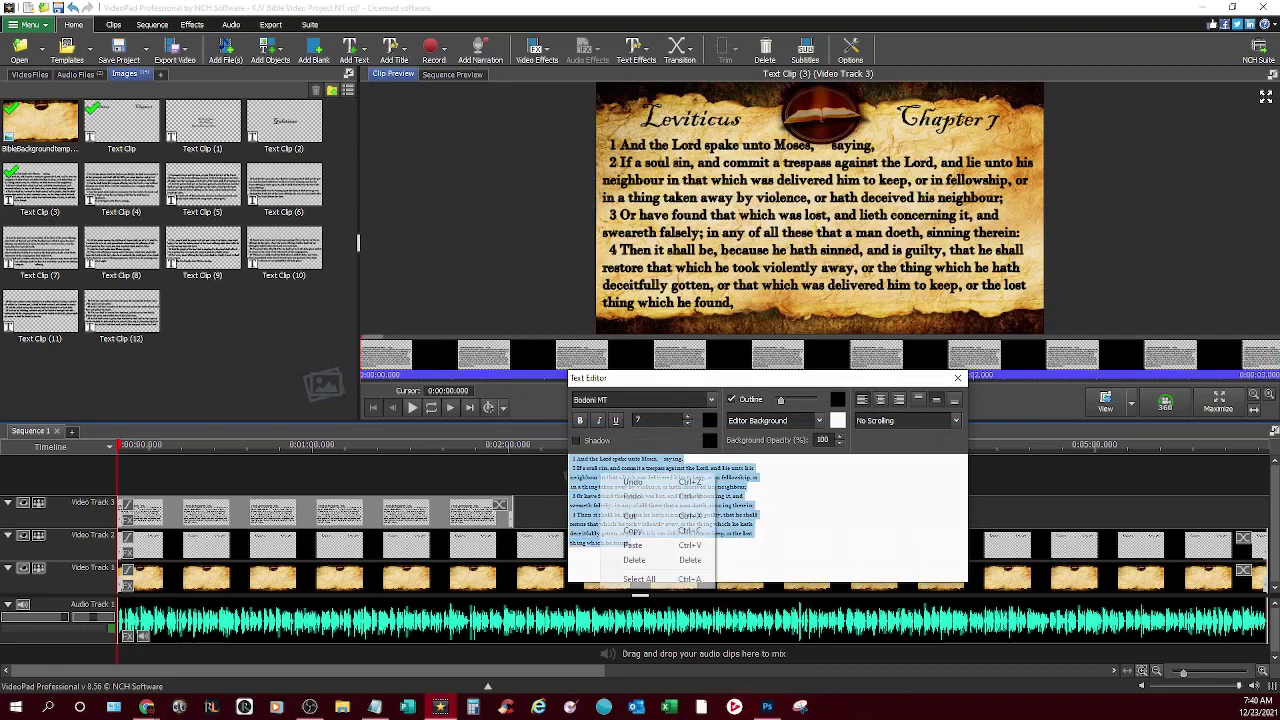
pyautogui.click(633, 545)
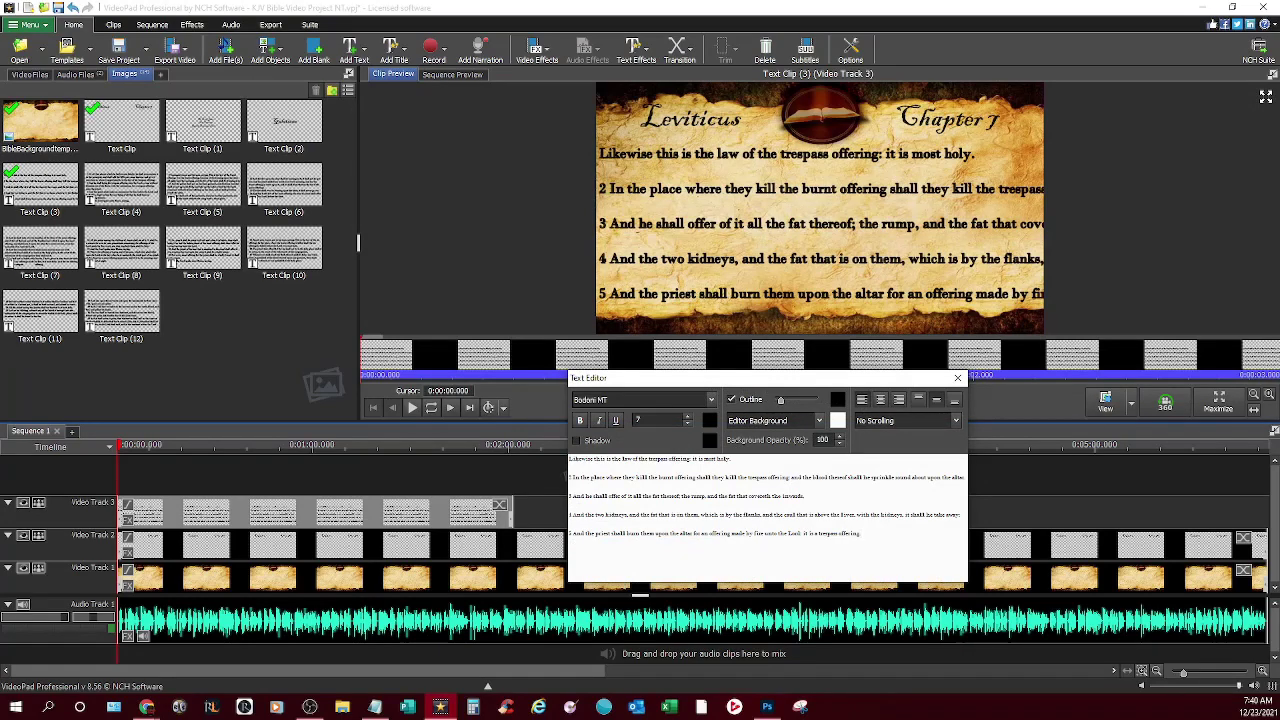
pyautogui.write('1')
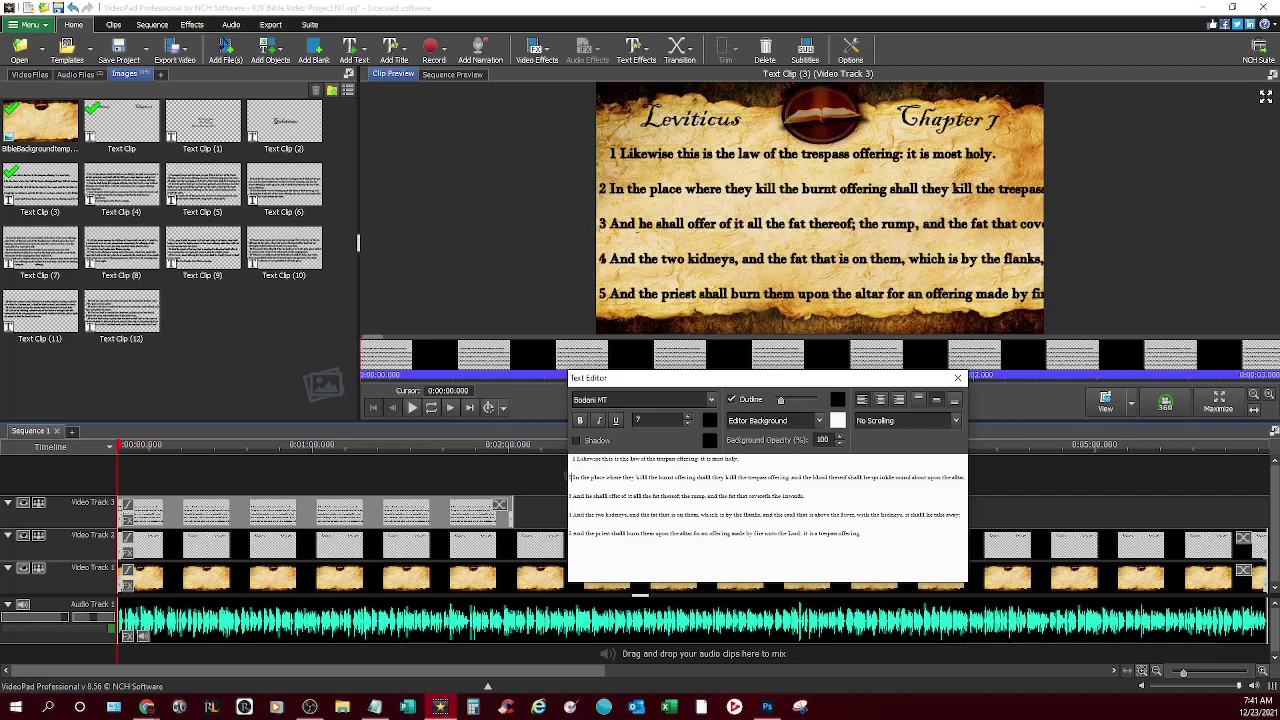
# Remove the blank line before verse 2 in Text Clip (3) and break the verse into three lines that fit the frame
pyautogui.press('BackSpace')
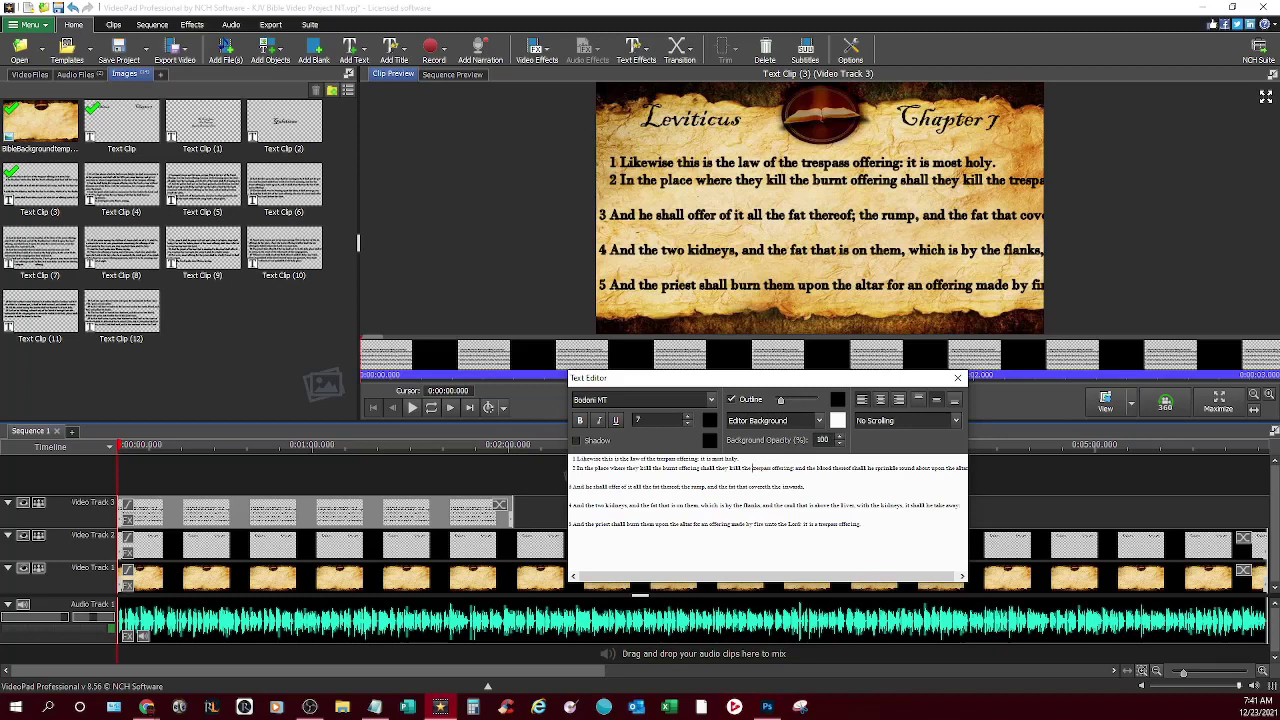
pyautogui.press('Return')
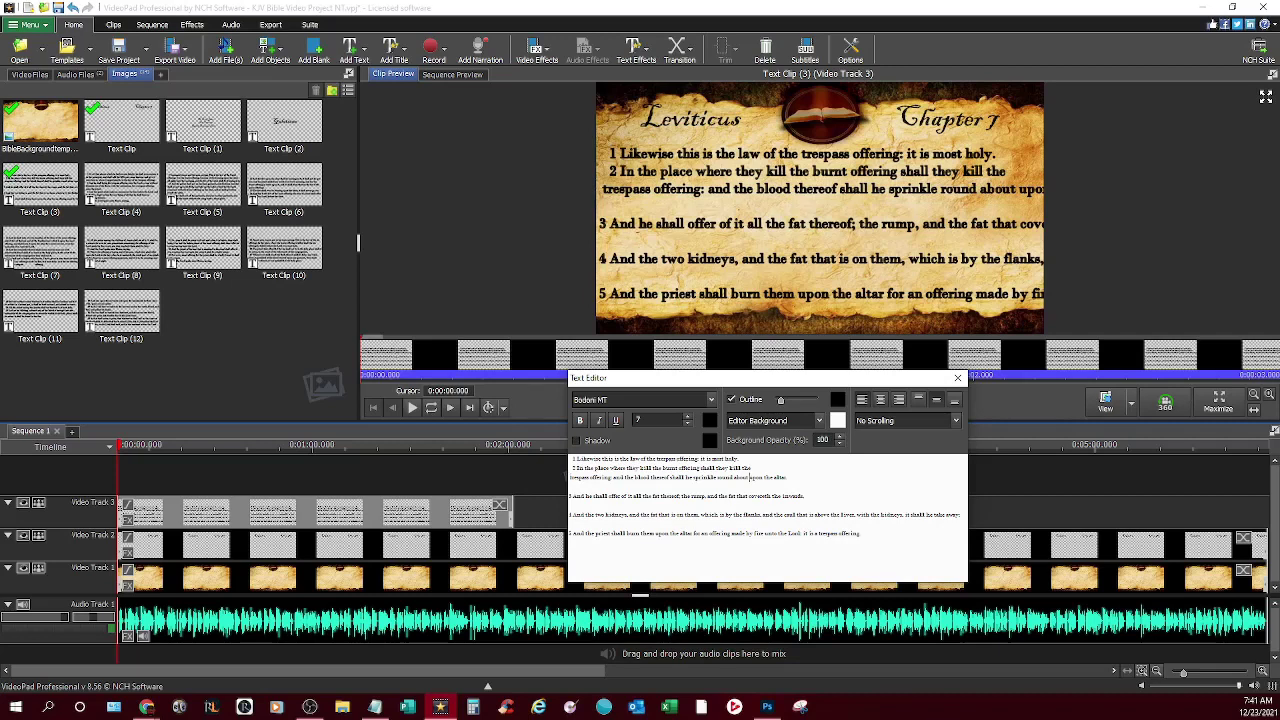
pyautogui.press('Return')
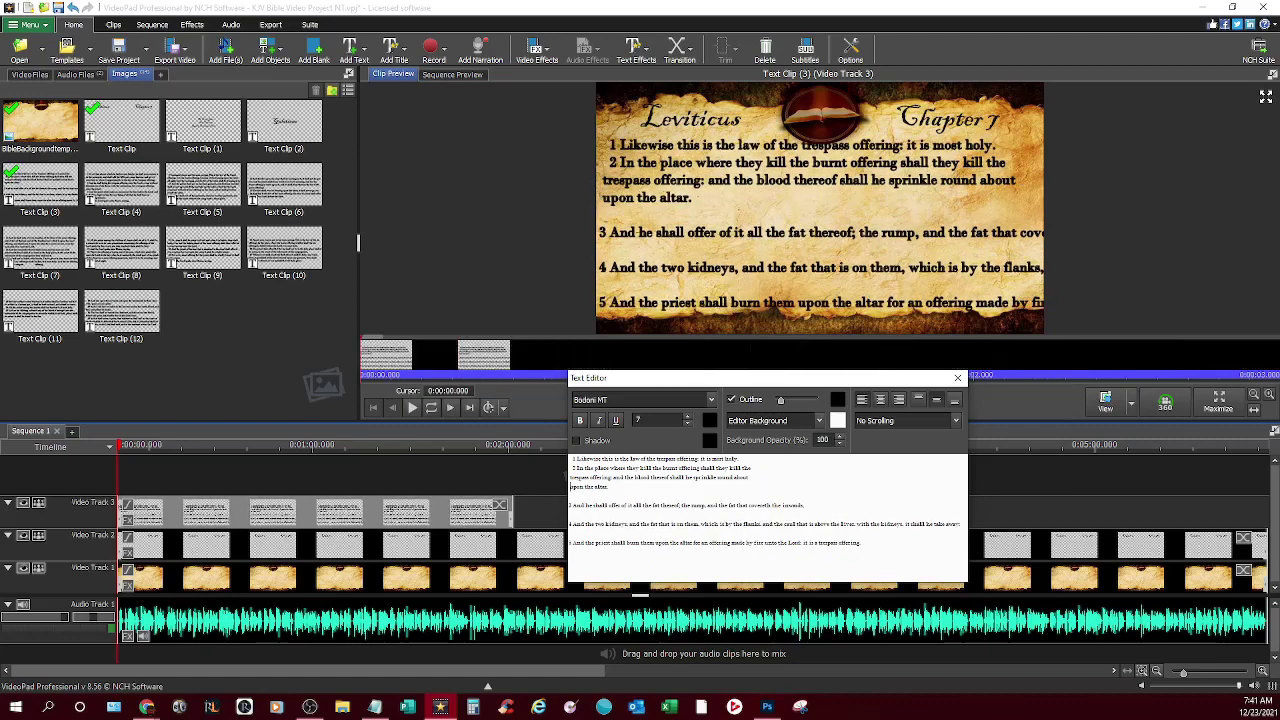
# Remove the blank lines before verses 3, 4 and 5 and break verses 3 and 4 into lines that fit the frame
pyautogui.press('BackSpace')
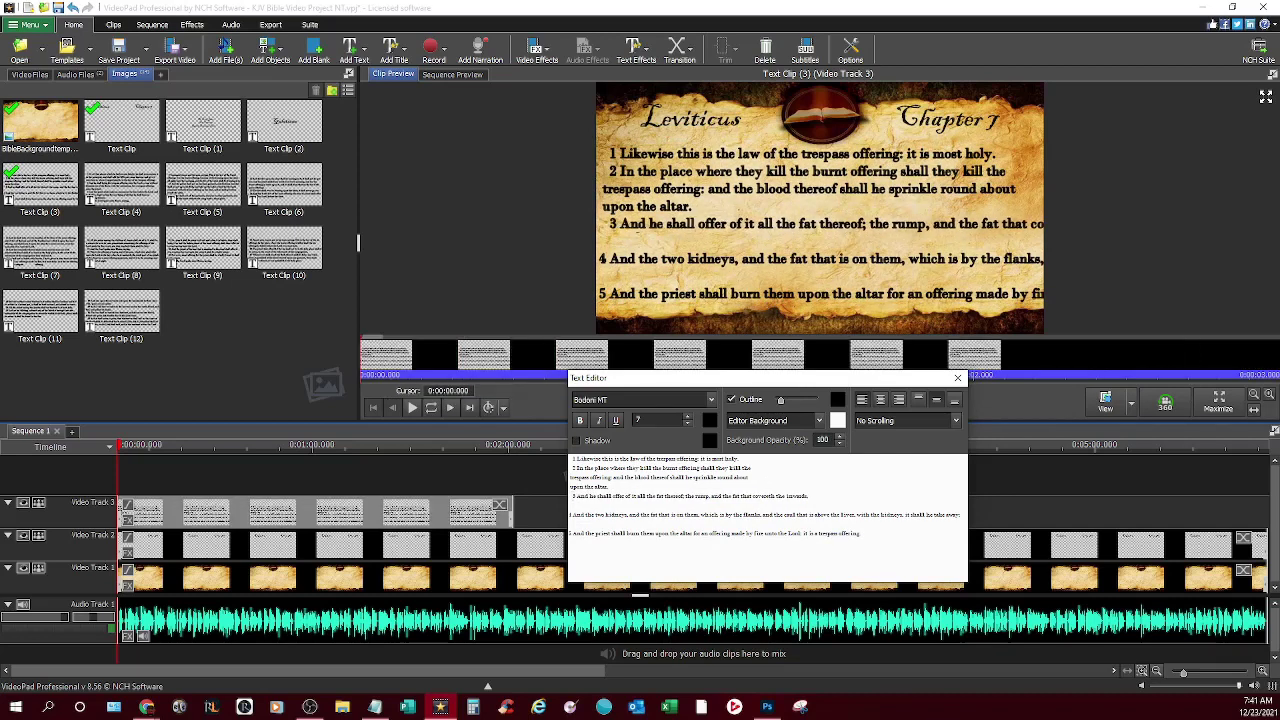
pyautogui.press('Return')
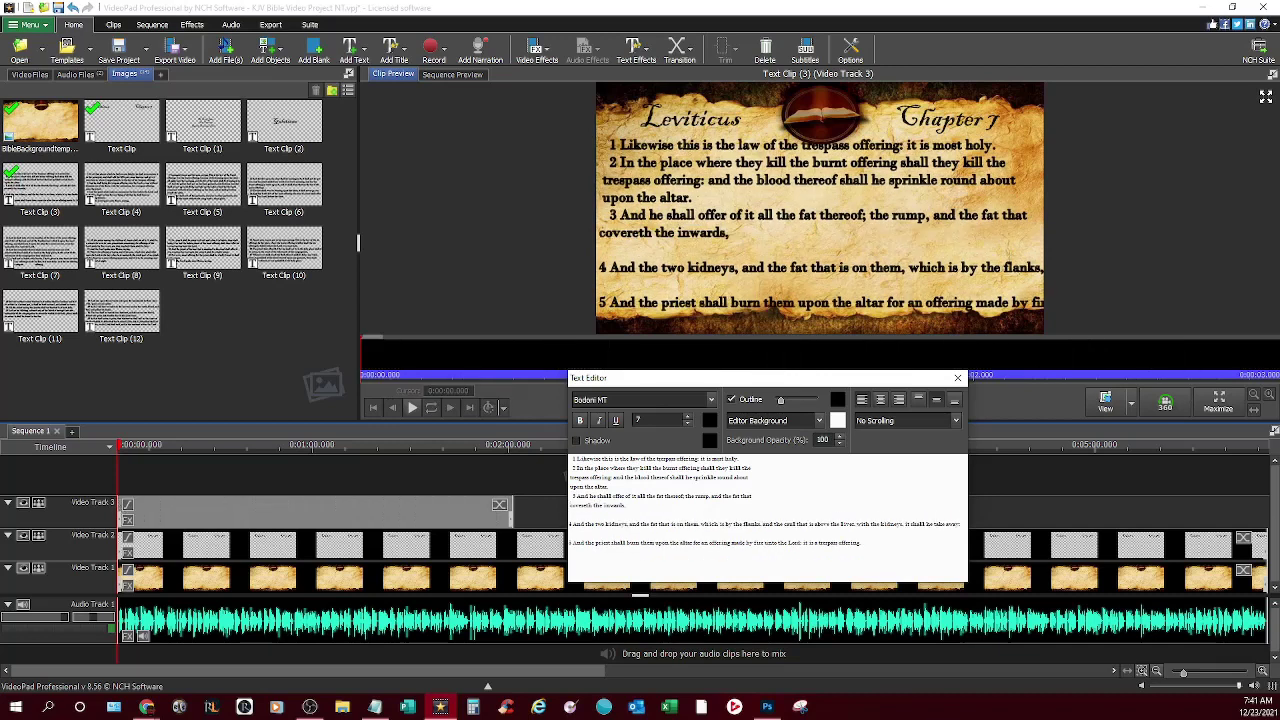
pyautogui.press('BackSpace')
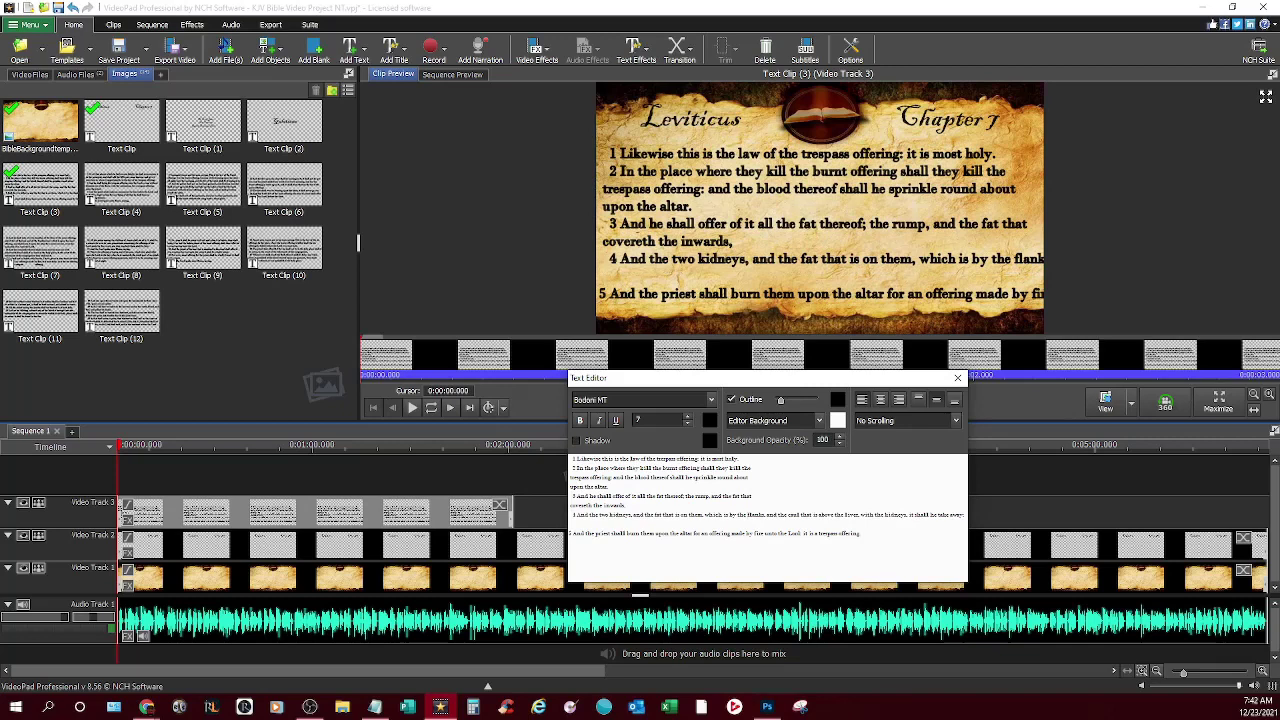
pyautogui.press('Return')
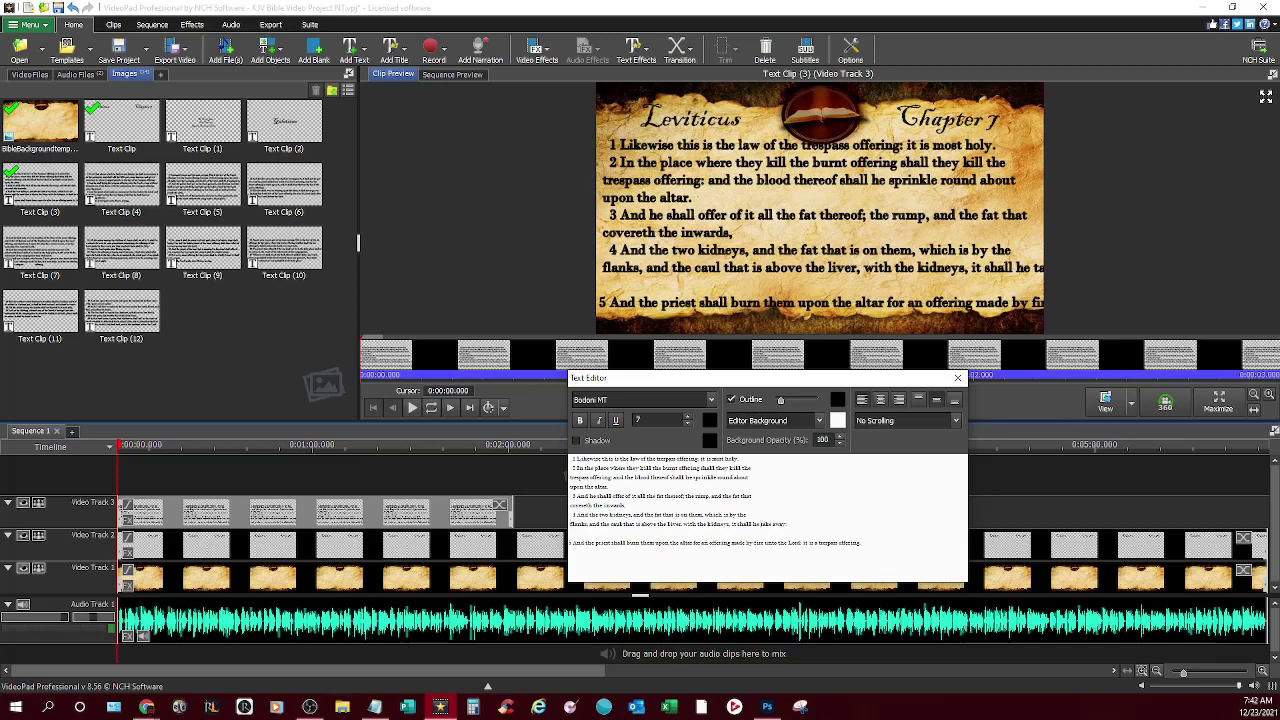
pyautogui.press('Return')
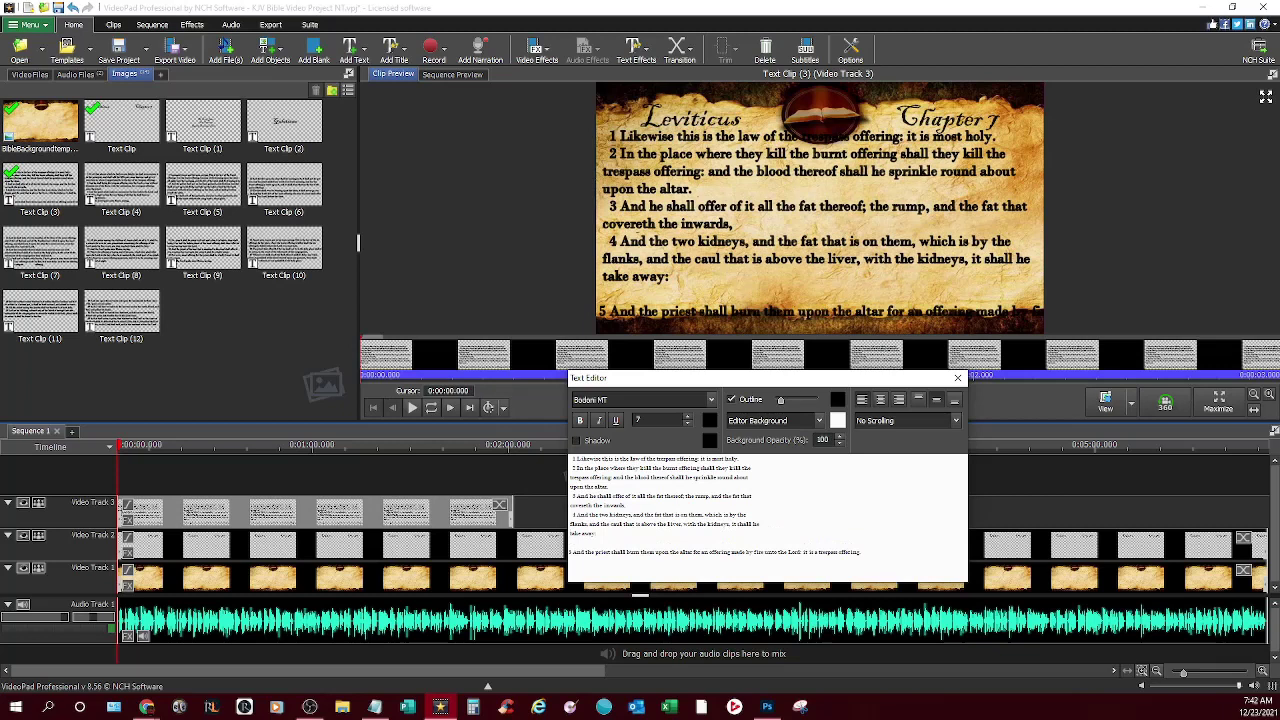
pyautogui.press('BackSpace')
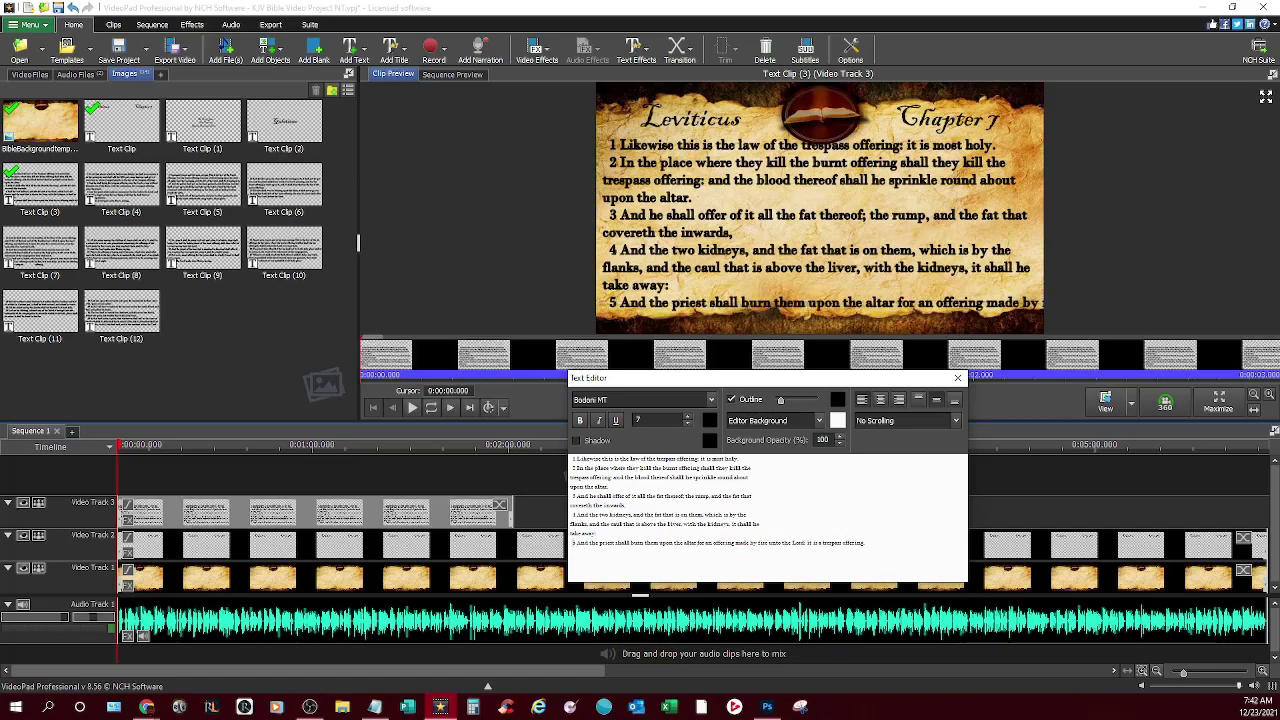
# Delete verse 5 from Text Clip (3) so it ends with verse 4, and close the text editor
pyautogui.hotkey('shift', 'Home')
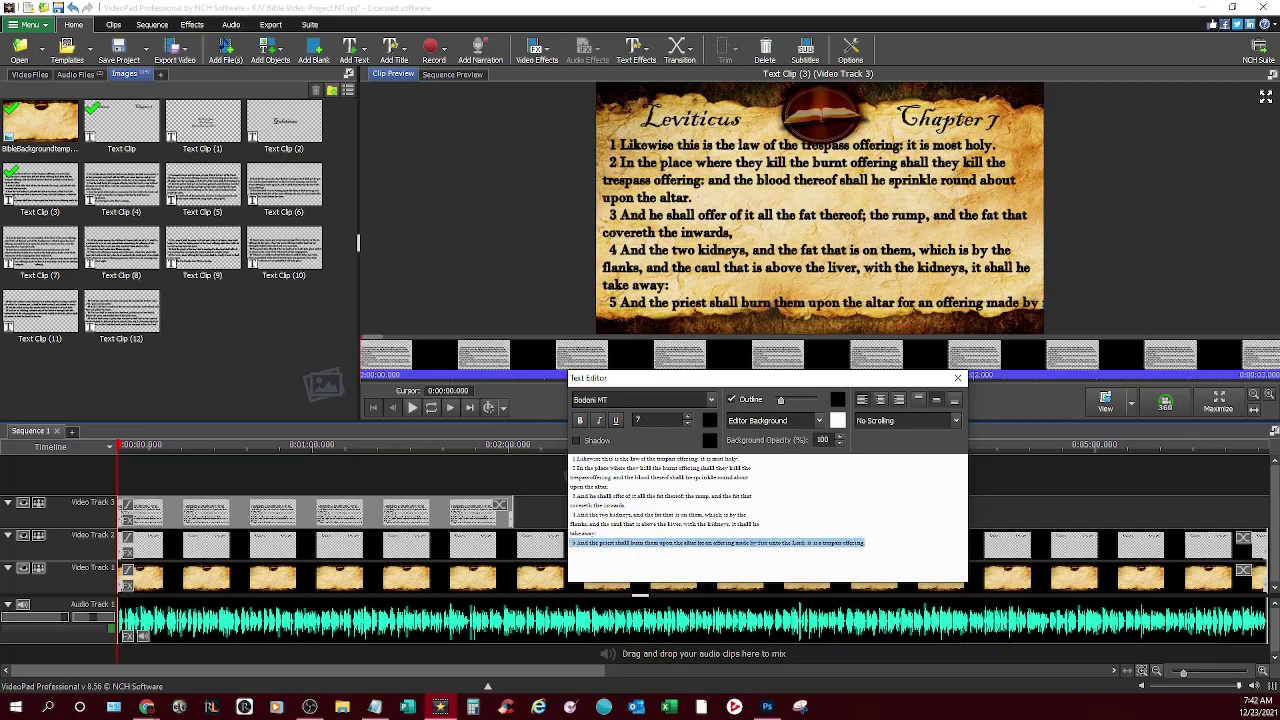
pyautogui.press('Delete')
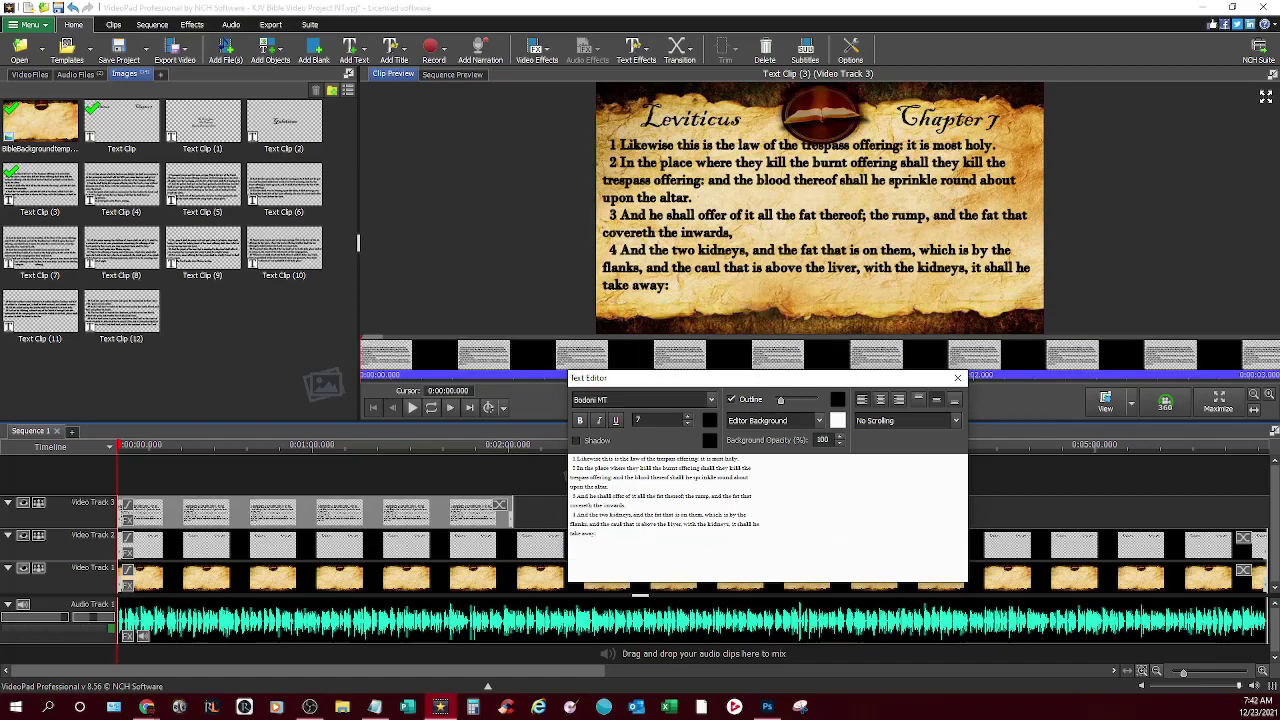
pyautogui.press('Escape')
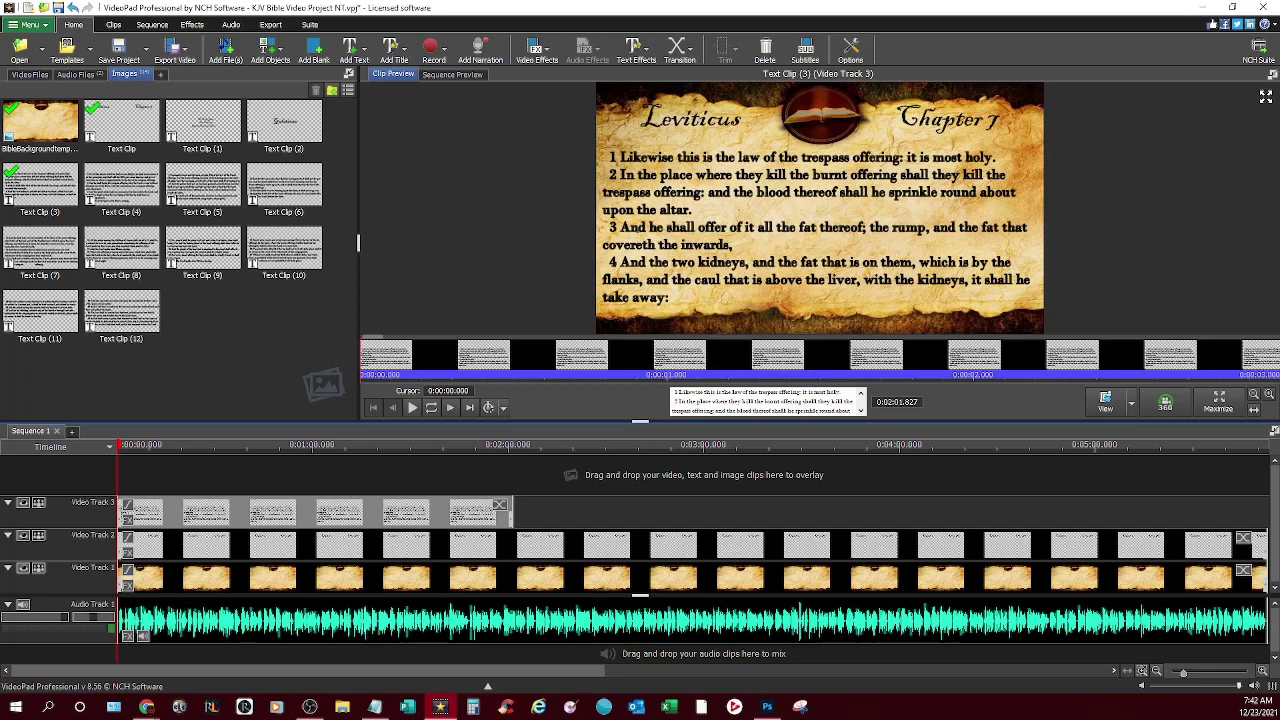
# Adjust the end of Text Clip (3) on Video Track 3 to a duration of about 1 minute 42 seconds
pyautogui.click(118, 446)
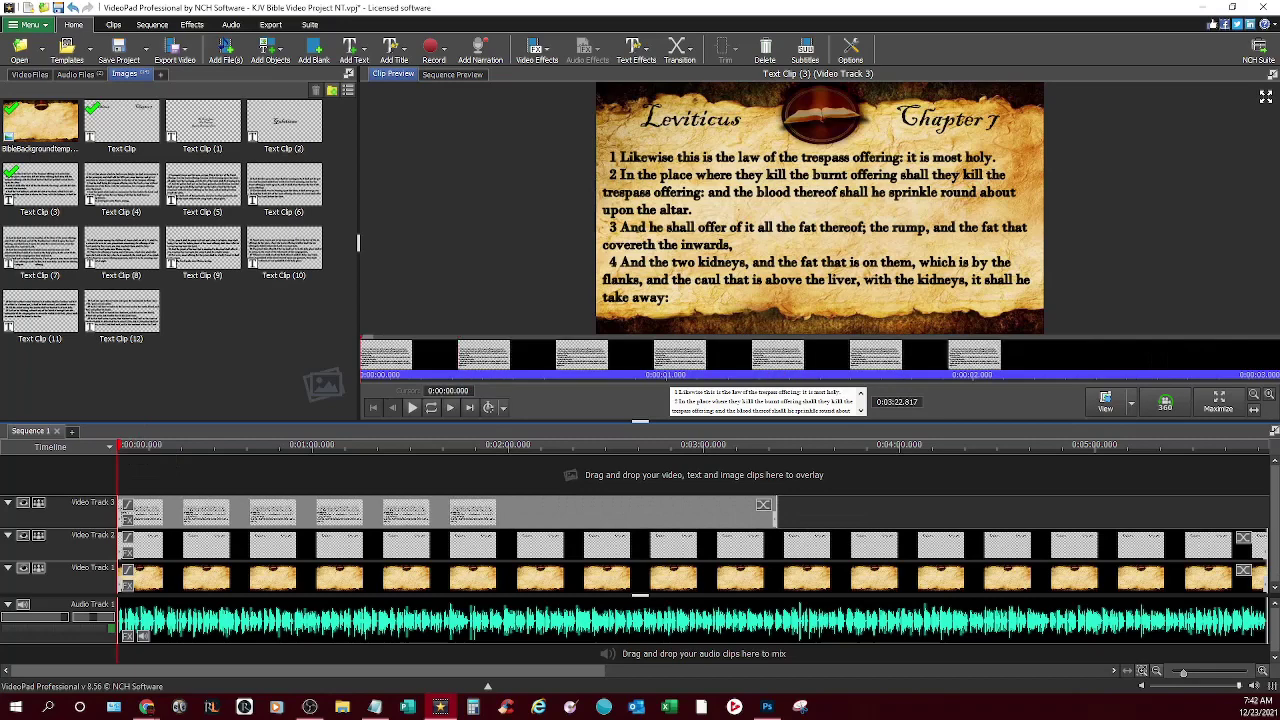
pyautogui.moveTo(776, 511); pyautogui.dragTo(548, 513)
pyautogui.scroll(3, 548, 513)
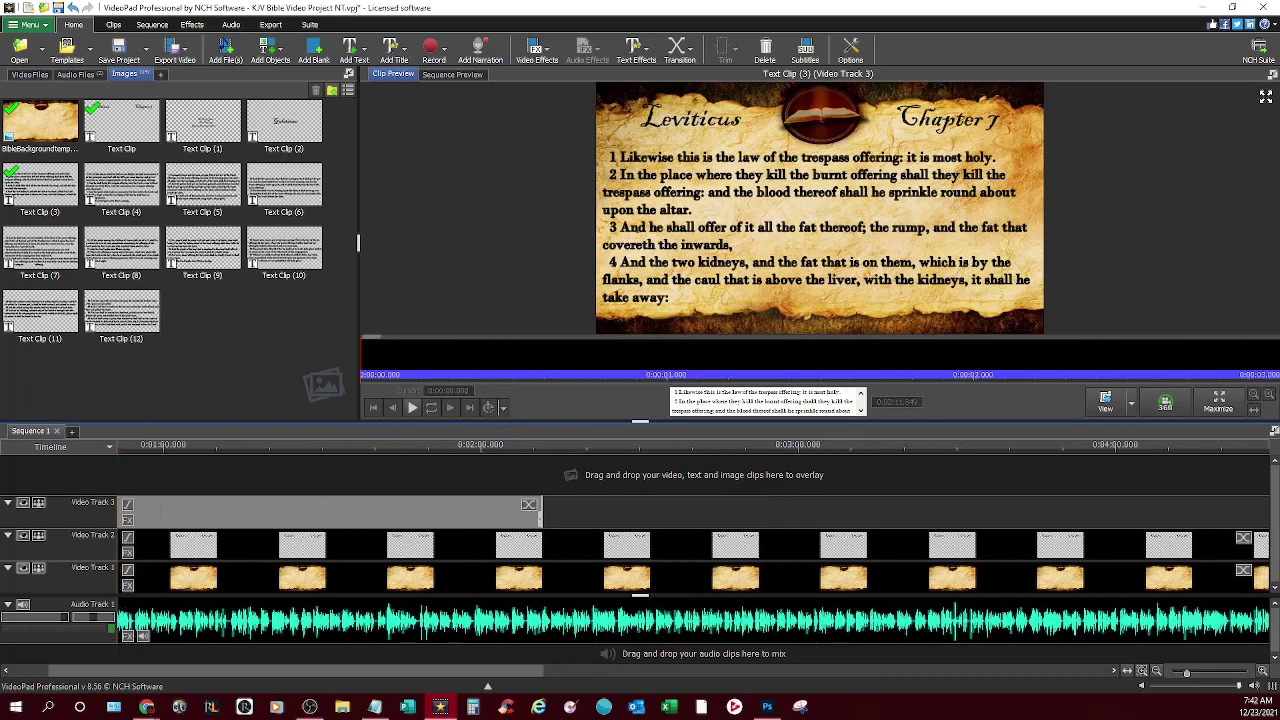
pyautogui.scroll(1, 548, 513)
pyautogui.moveTo(264, 671); pyautogui.dragTo(122, 671)
pyautogui.scroll(1, 640, 560)
pyautogui.scroll(-1, 640, 560)
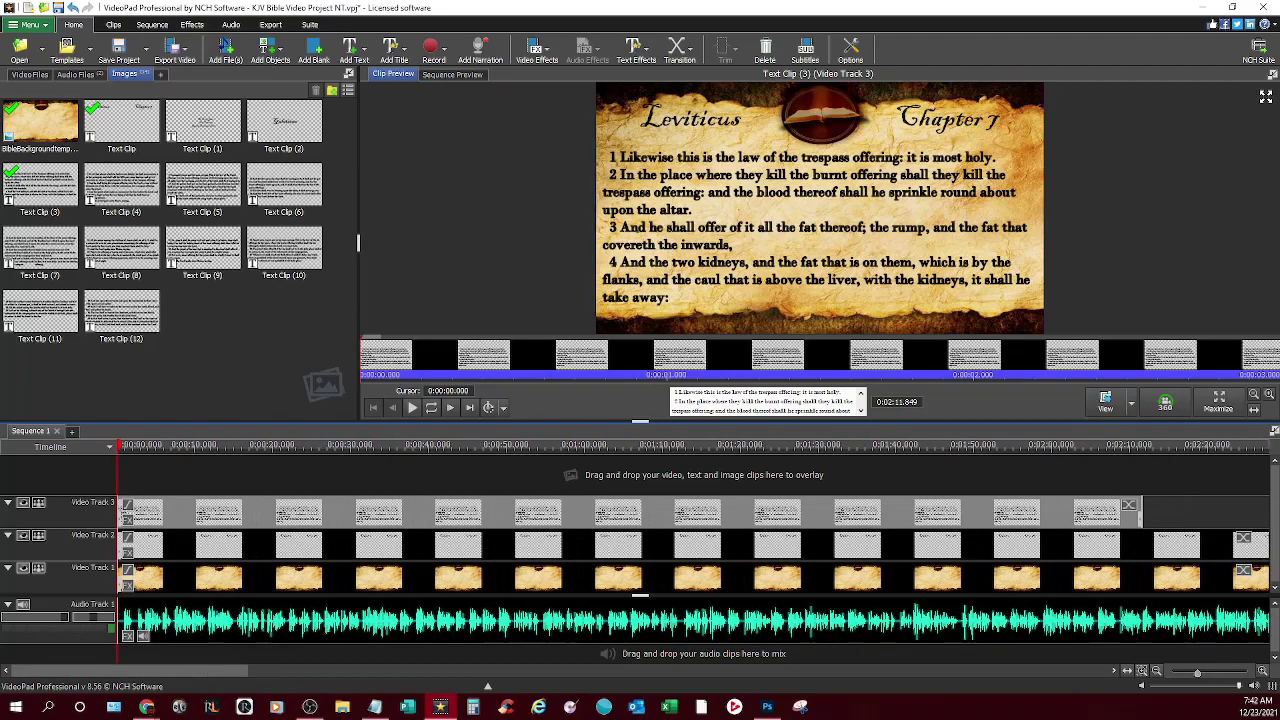
pyautogui.moveTo(1138, 505); pyautogui.dragTo(906, 506)
pyautogui.scroll(3, 920, 510)
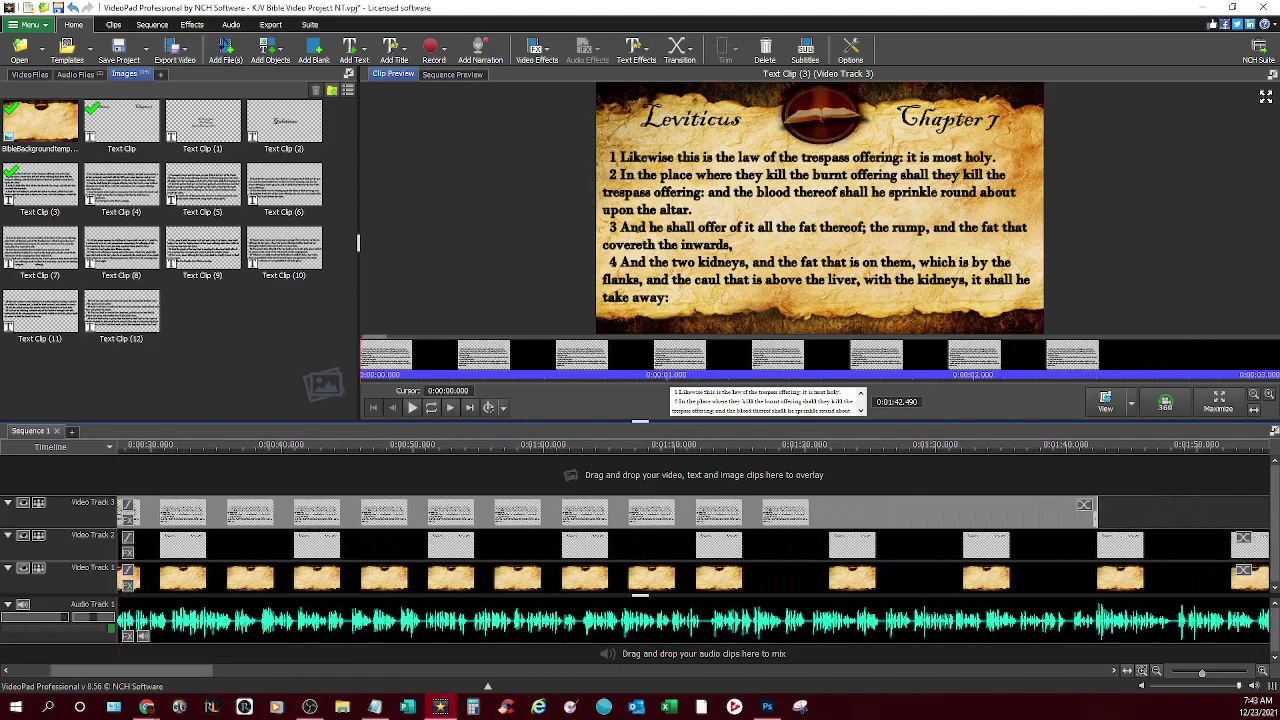
pyautogui.moveTo(131, 671); pyautogui.dragTo(80, 671)
pyautogui.scroll(-1, 640, 560)
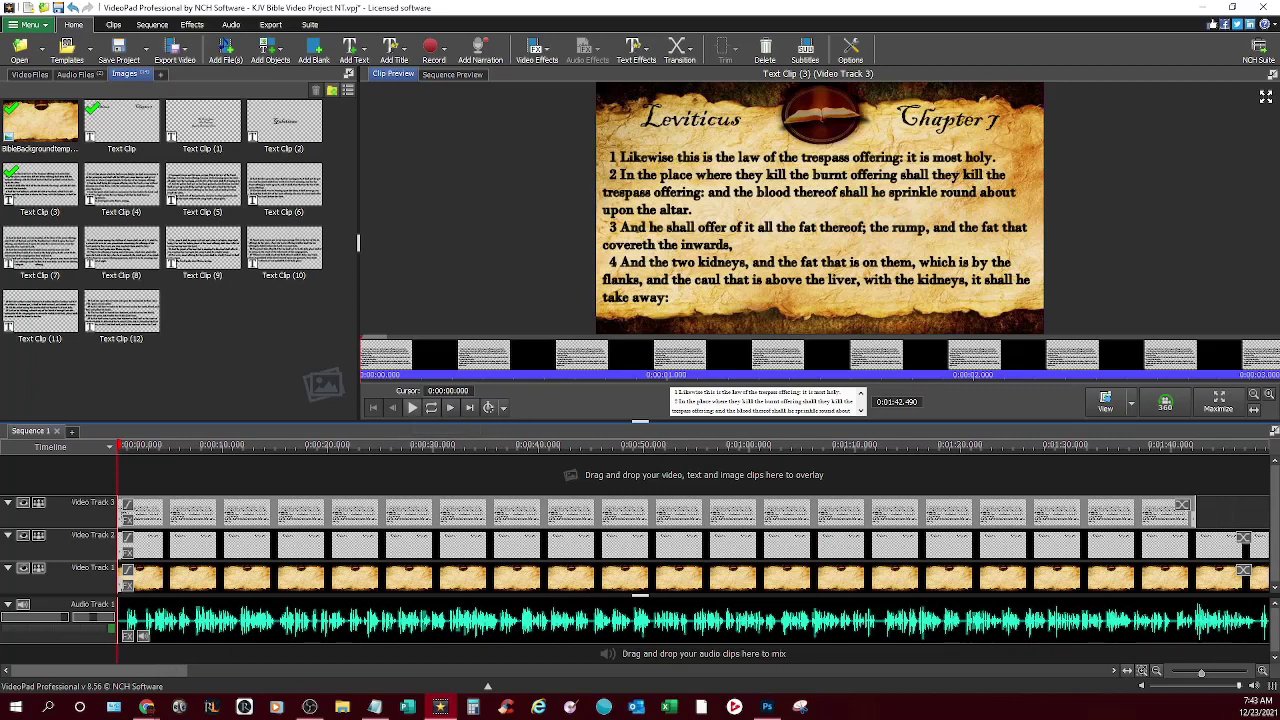
# Play the sequence from its start to the end of verse 4 at 0:00:31.392 and trim Text Clip (3) to that point
pyautogui.click(412, 407)
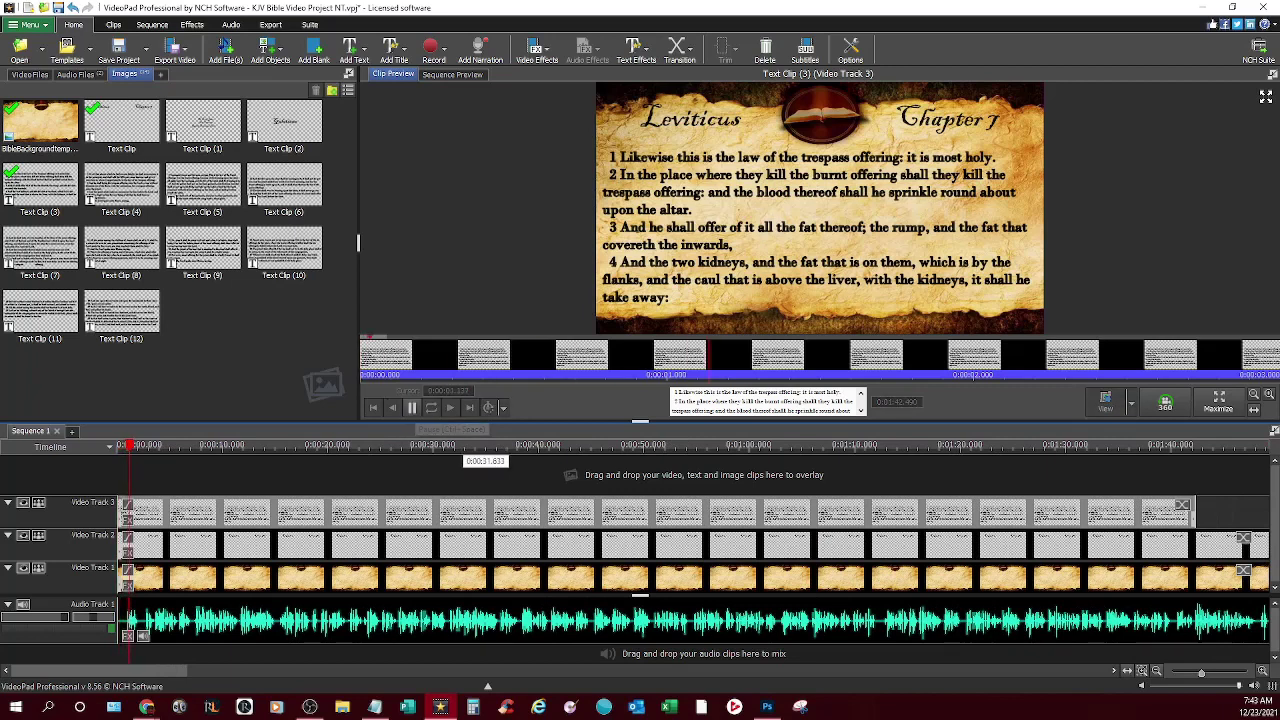
pyautogui.click(412, 407)
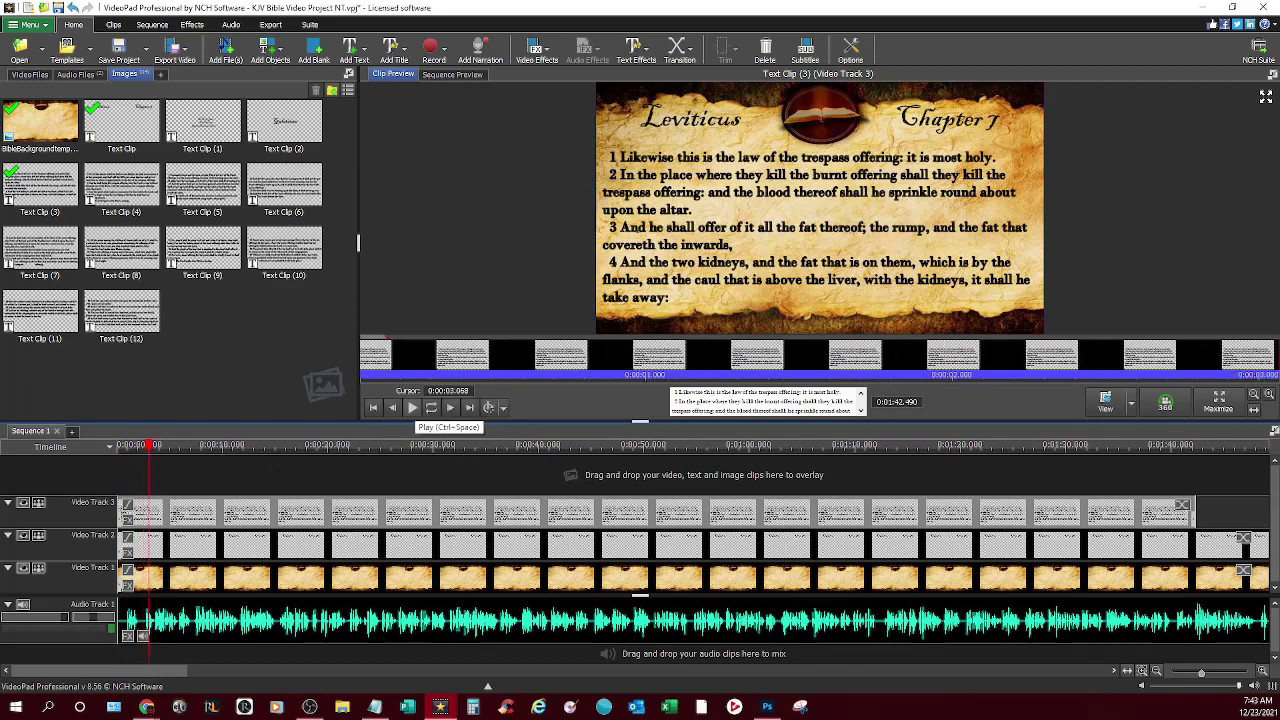
pyautogui.moveTo(149, 446); pyautogui.dragTo(118, 446)
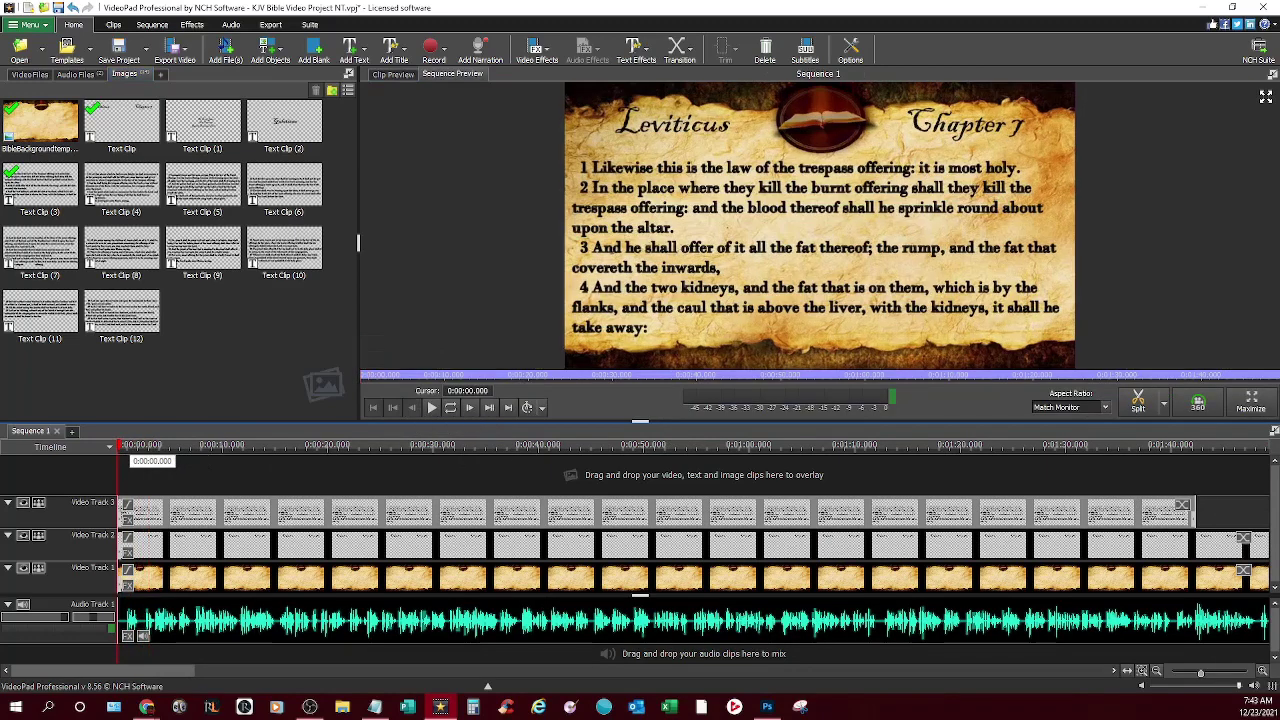
pyautogui.click(432, 408)
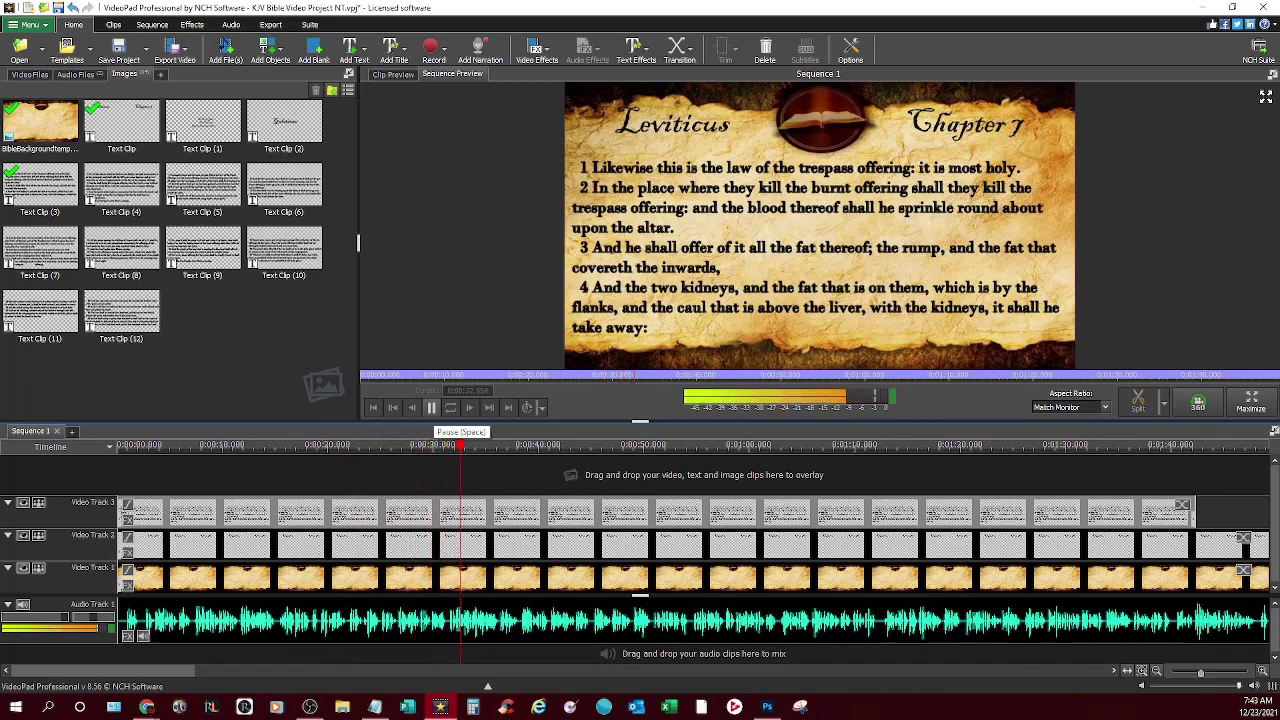
pyautogui.click(431, 407)
pyautogui.moveTo(448, 445); pyautogui.dragTo(435, 447)
pyautogui.click(431, 407)
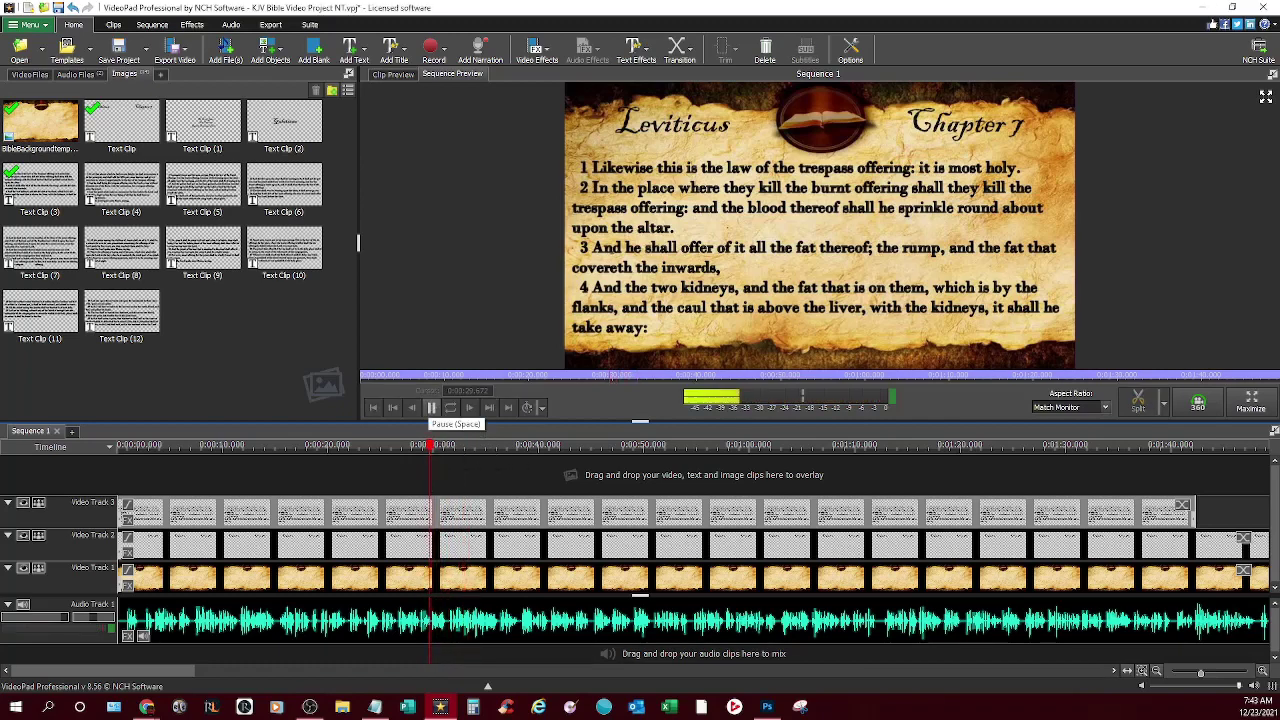
pyautogui.click(431, 407)
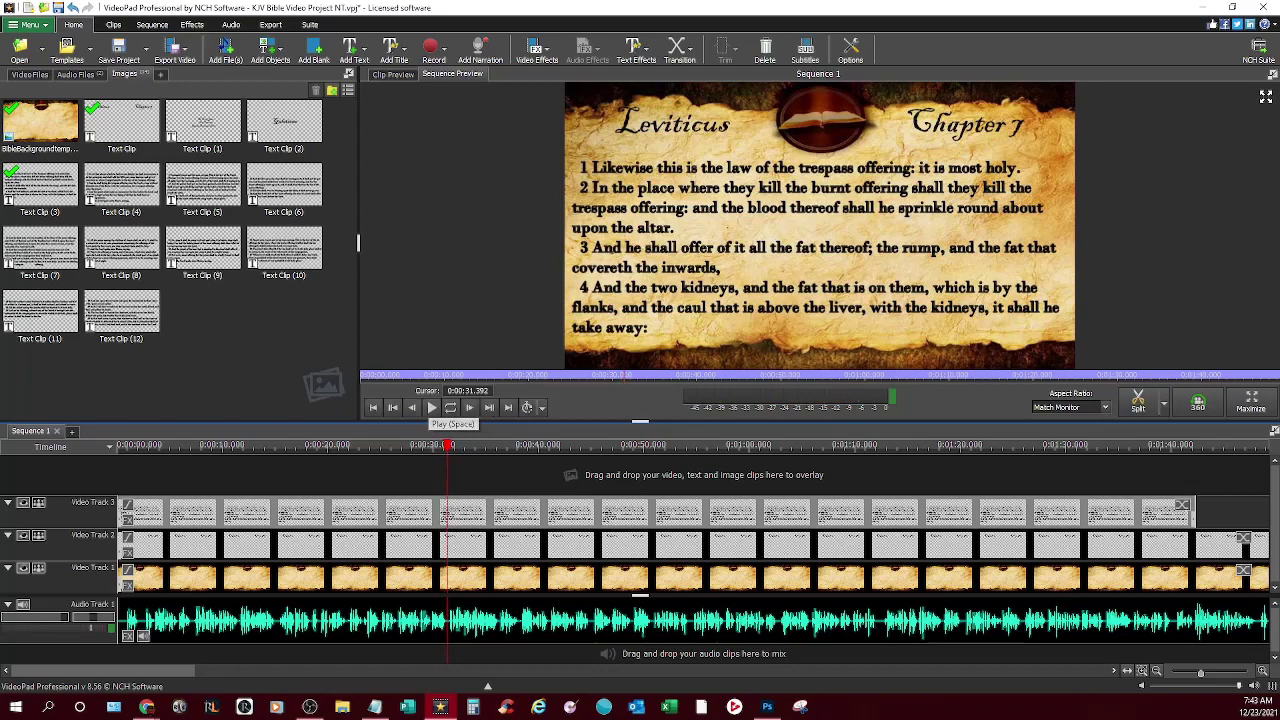
pyautogui.moveTo(1194, 508); pyautogui.dragTo(446, 512)
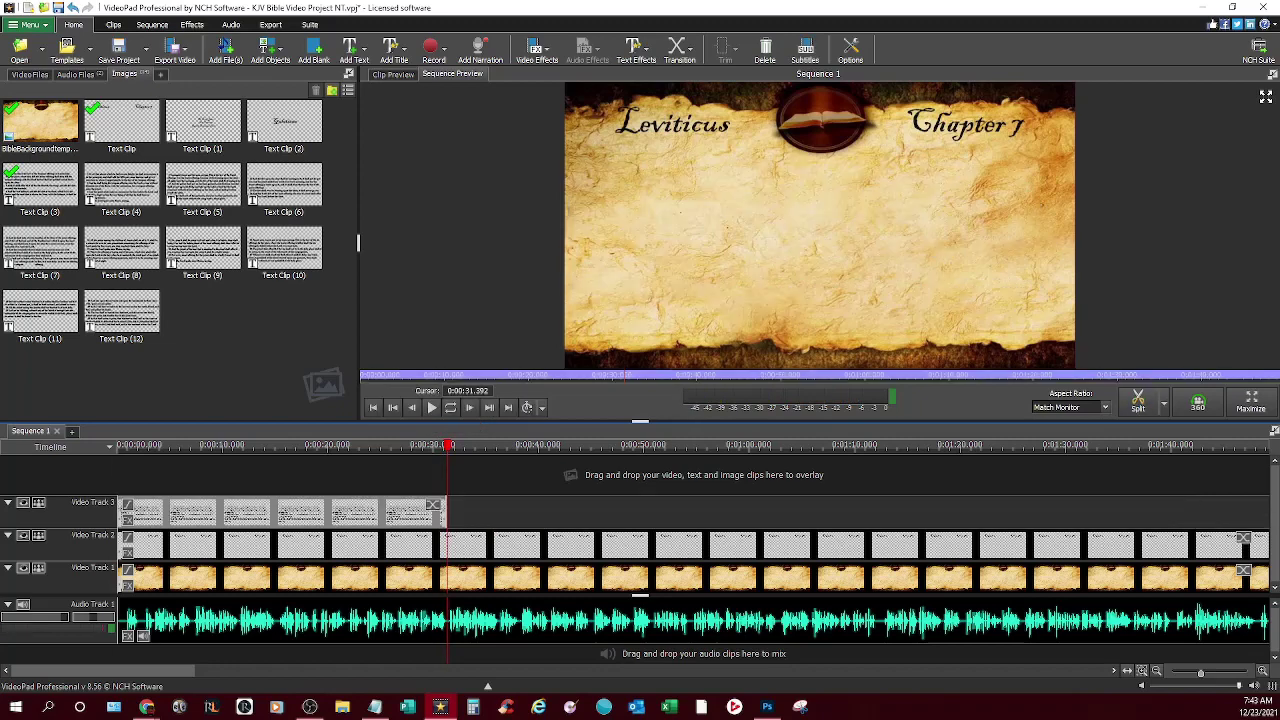
# Overlay Text Clip (4) at the playhead, directly after Text Clip (3) on Video Track 3, and extend it to about 3:19
pyautogui.scroll(-5, 184, 560)
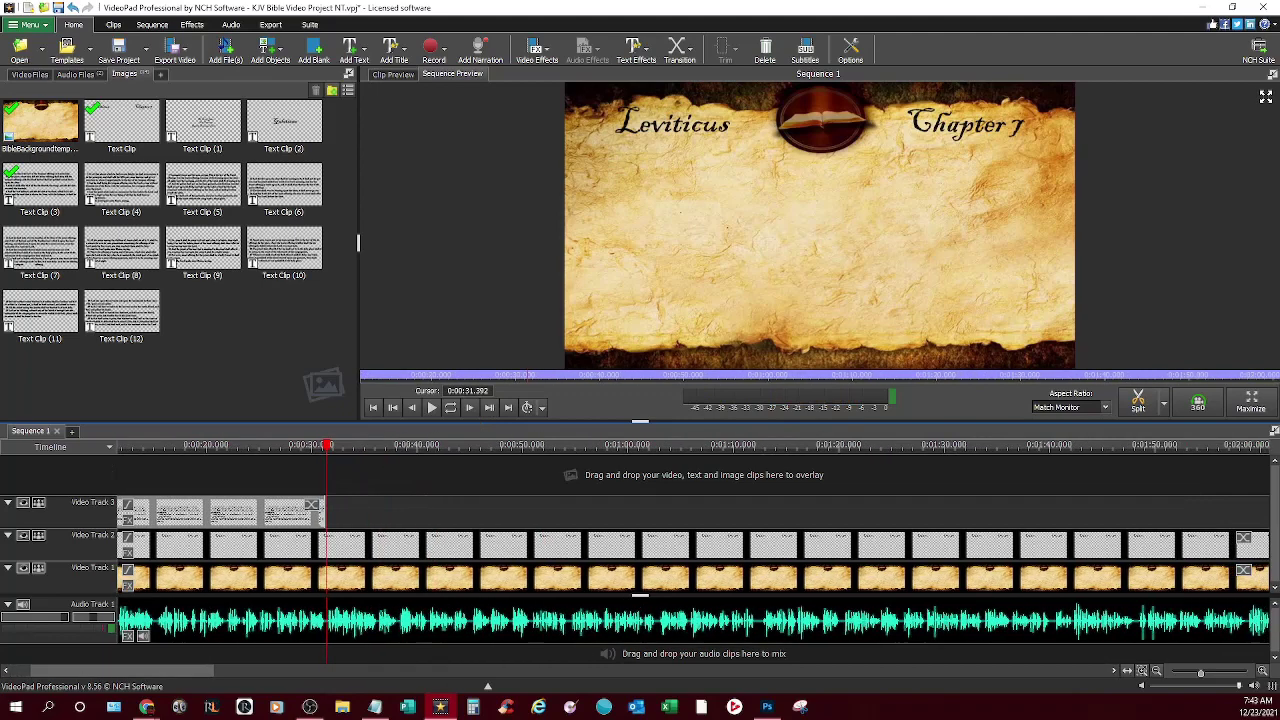
pyautogui.scroll(3, 184, 560)
pyautogui.scroll(-1, 690, 560)
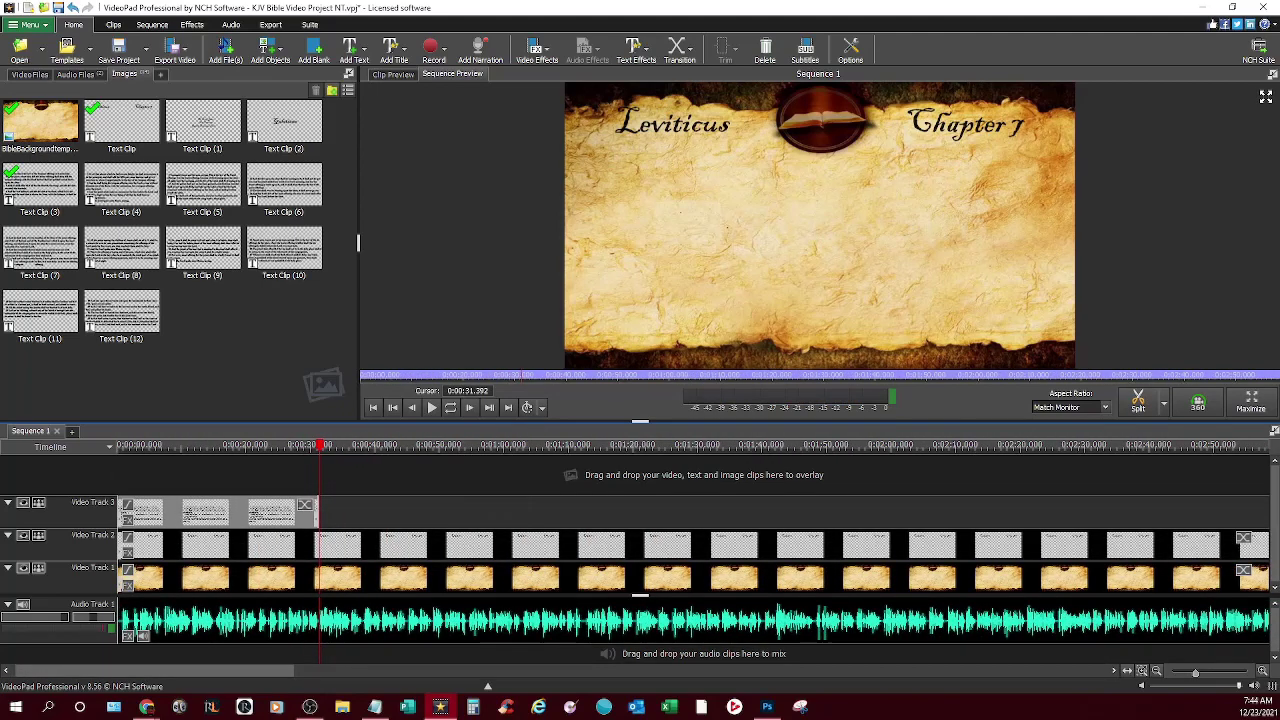
pyautogui.click(121, 186)
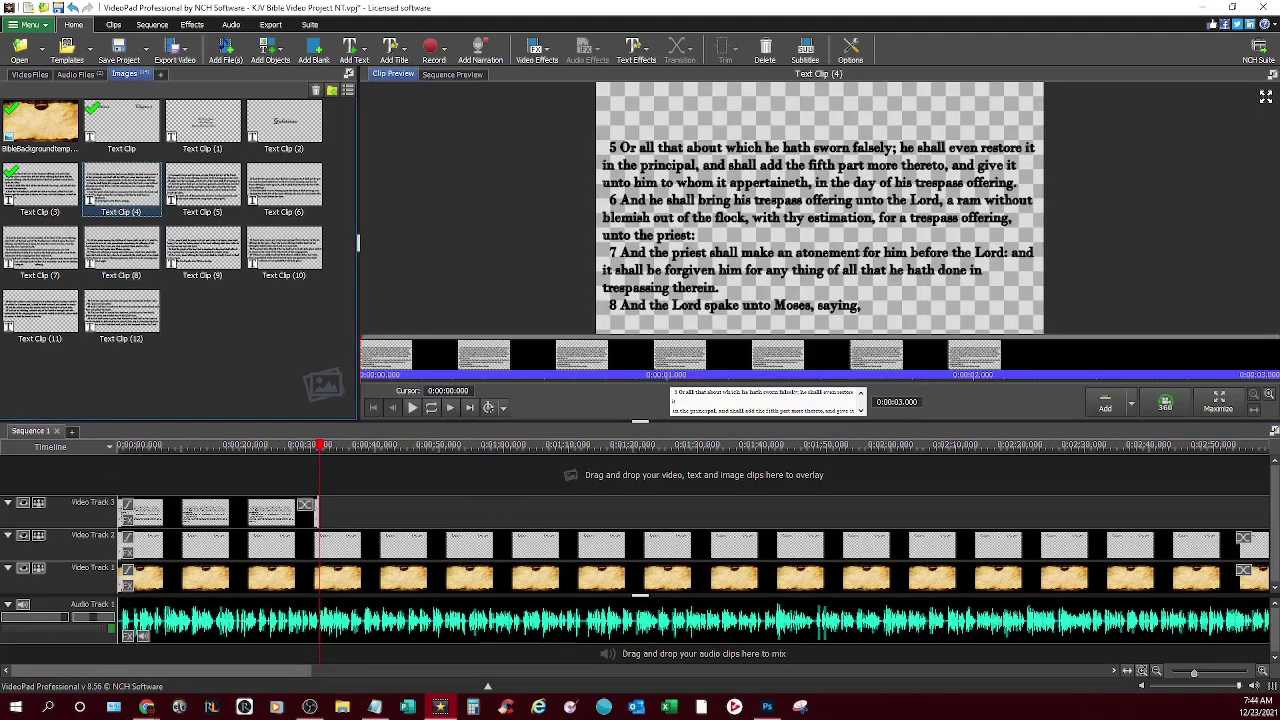
pyautogui.click(1131, 403)
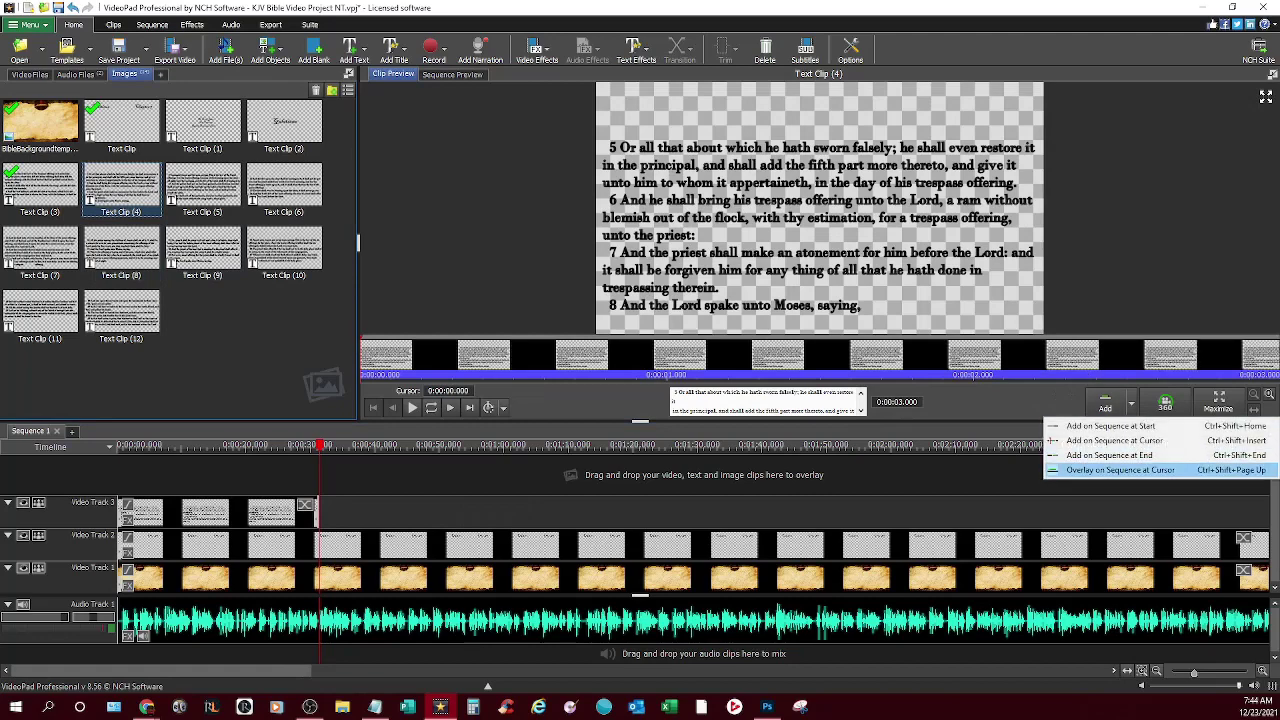
pyautogui.click(1120, 470)
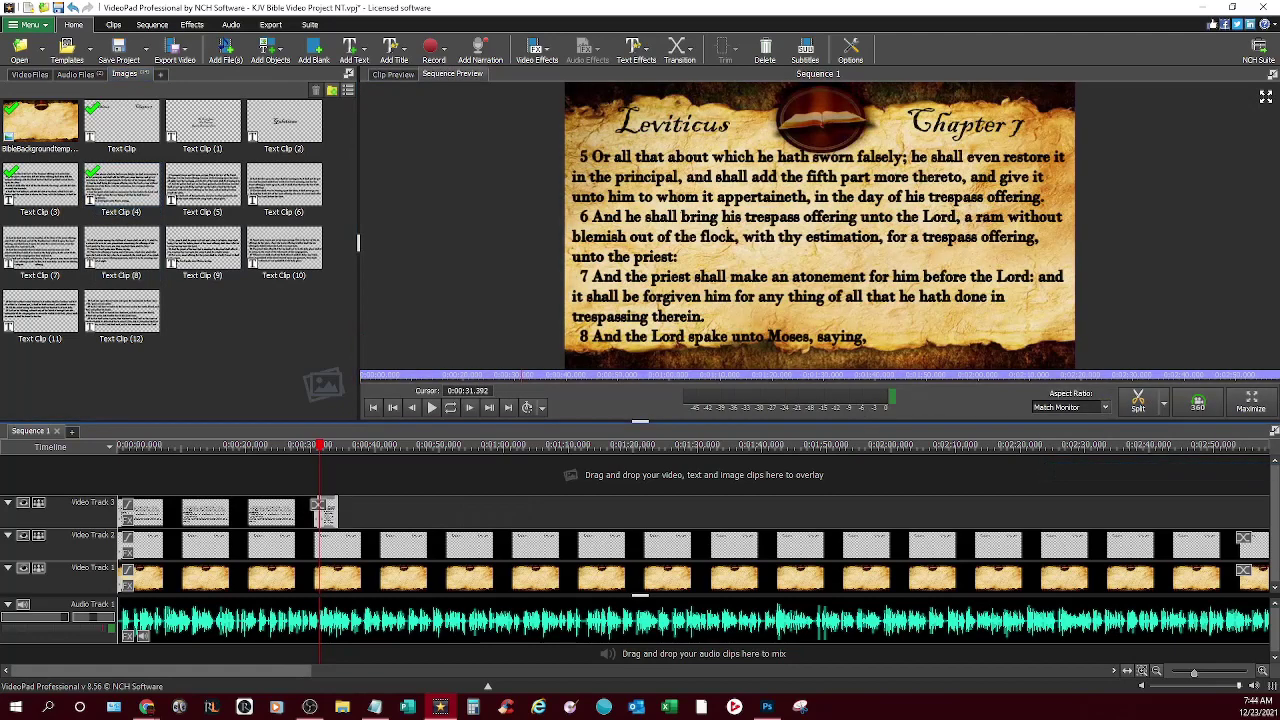
pyautogui.moveTo(200, 671); pyautogui.dragTo(239, 671)
pyautogui.moveTo(186, 512); pyautogui.dragTo(1249, 513)
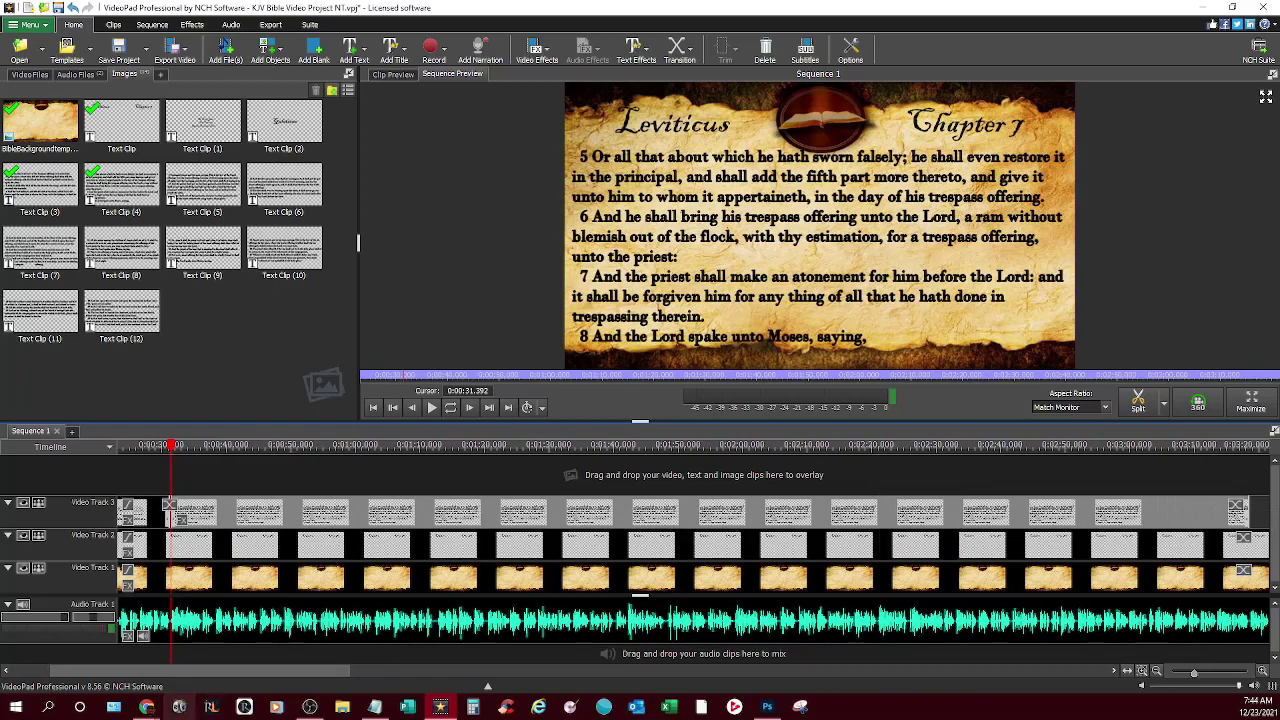
# Switch to the Bible Gateway page in the browser and copy Leviticus 7 verses 5 to 8
pyautogui.moveTo(146, 707)
pyautogui.click(222, 645)
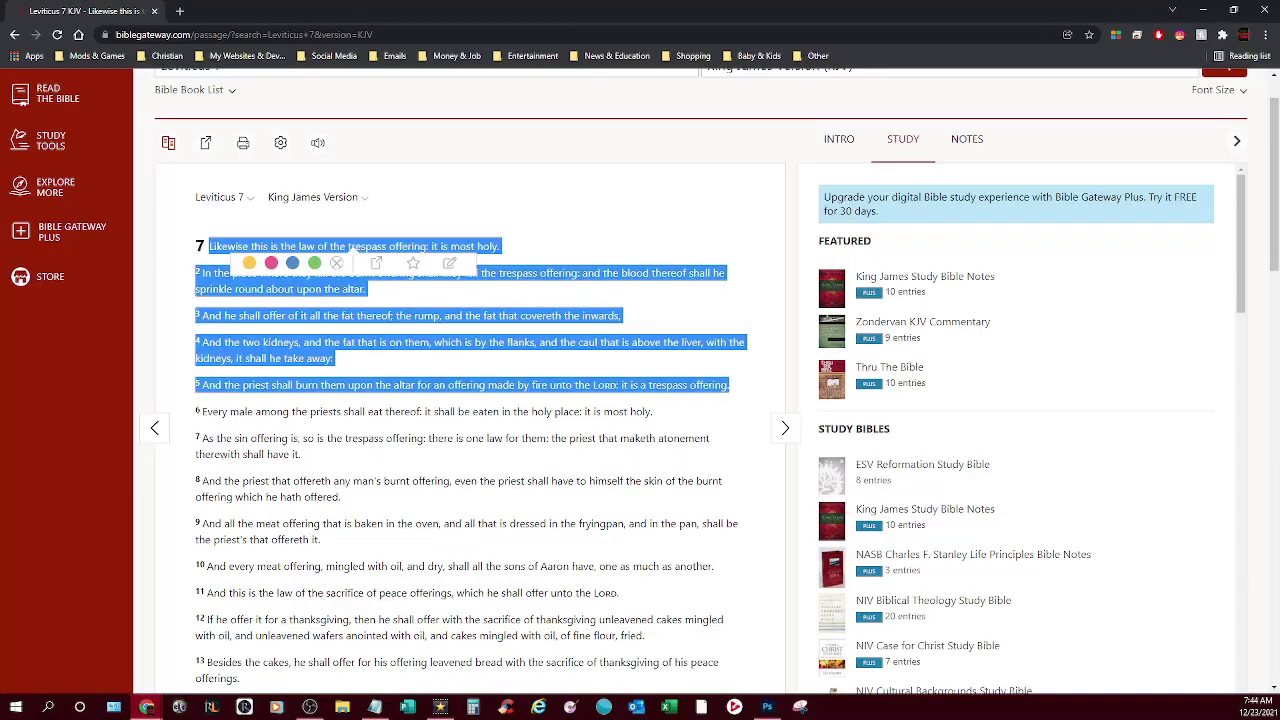
pyautogui.click(560, 368)
pyautogui.moveTo(195, 385); pyautogui.dragTo(341, 497)
pyautogui.hotkey('ctrl', 'c')
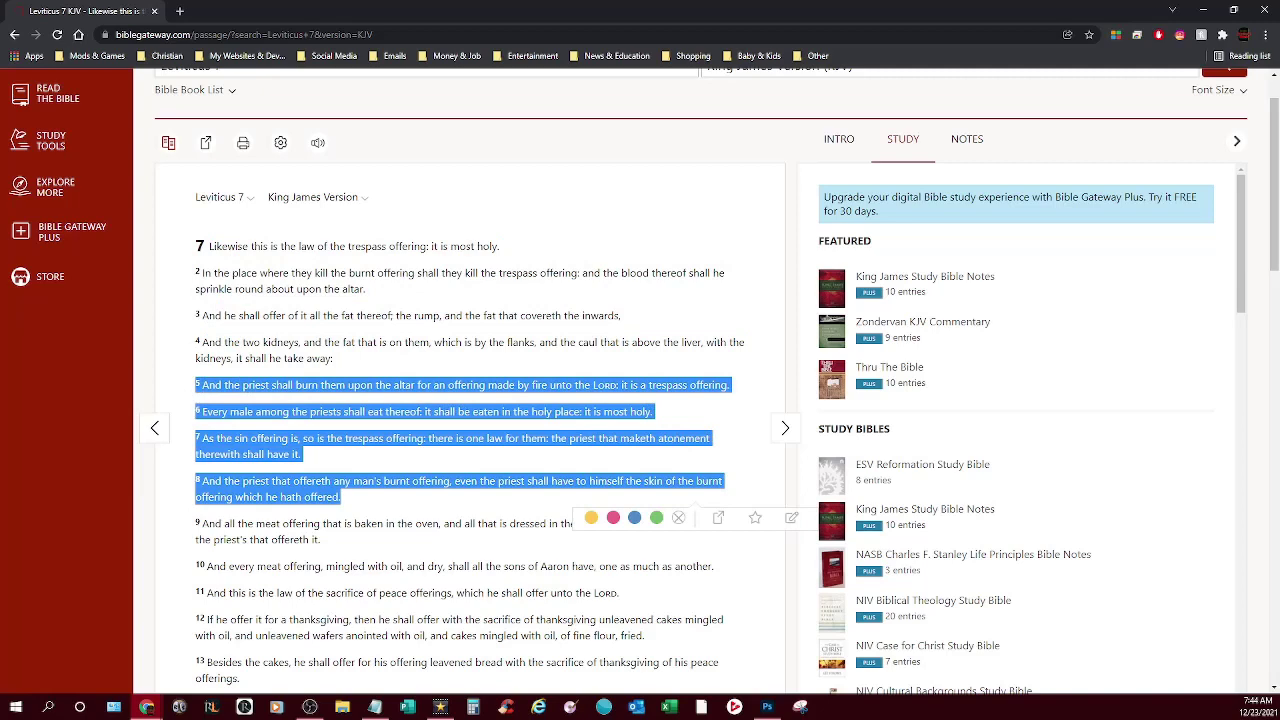
pyautogui.rightClick(365, 383)
pyautogui.press('Escape')
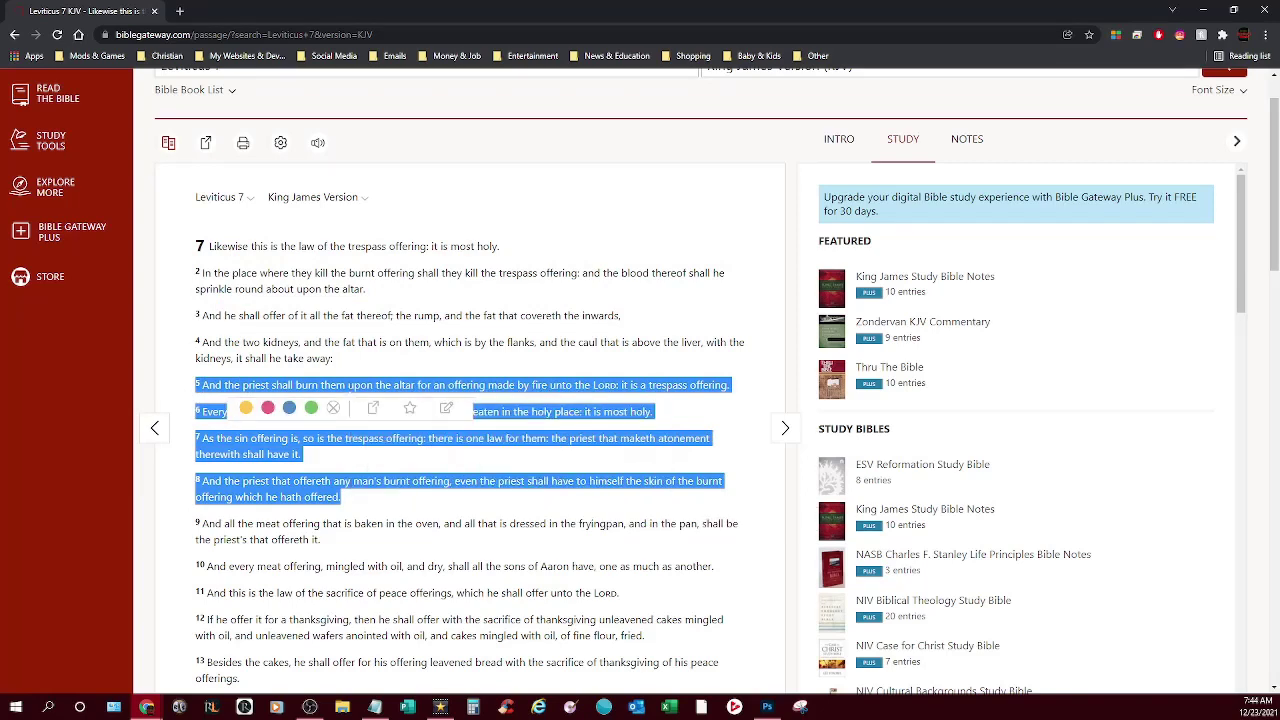
# Return to VideoPad and replace the text of Text Clip (4) with the copied Leviticus 7 verses 5 to 8
pyautogui.click(440, 707)
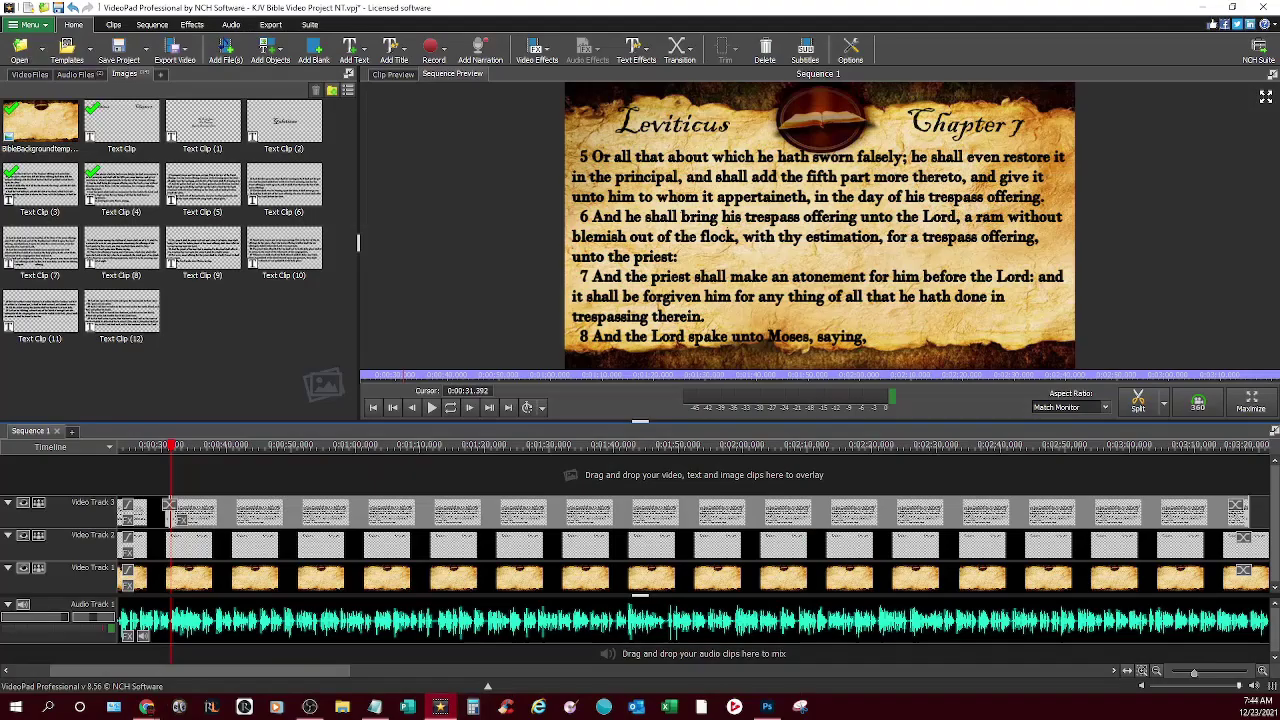
pyautogui.doubleClick(172, 512)
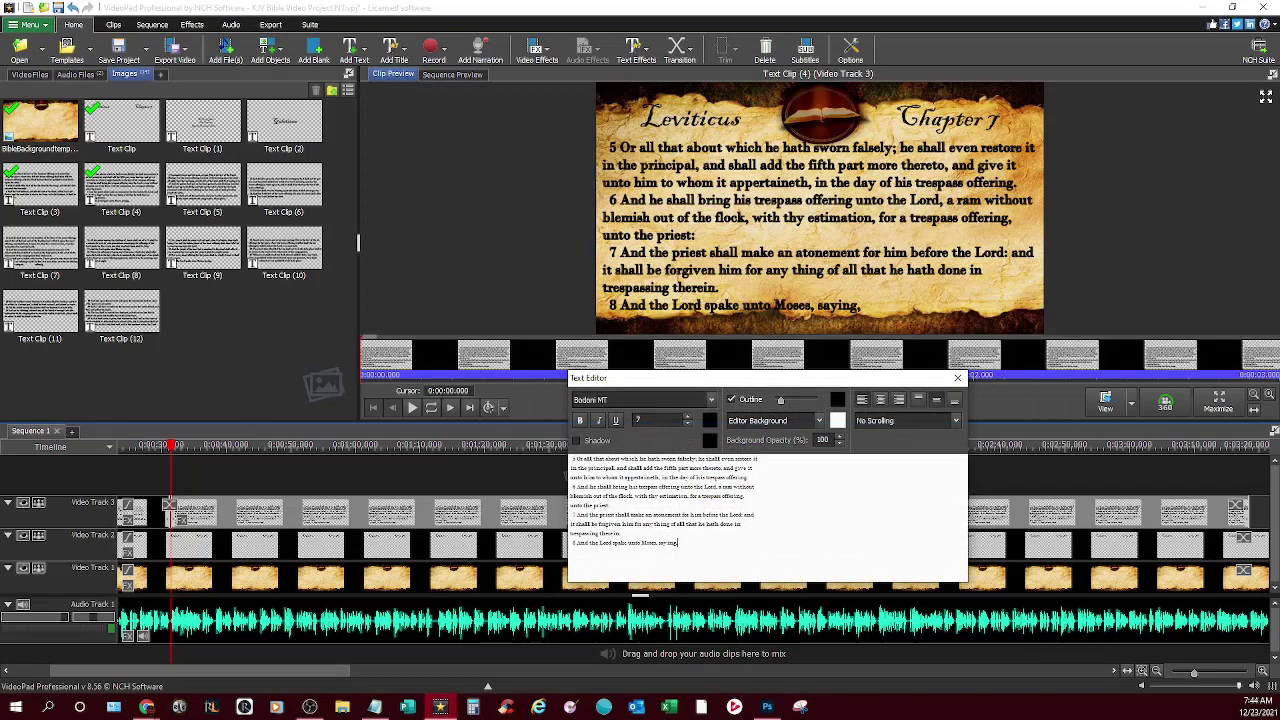
pyautogui.moveTo(678, 542); pyautogui.dragTo(570, 458)
pyautogui.rightClick(597, 462)
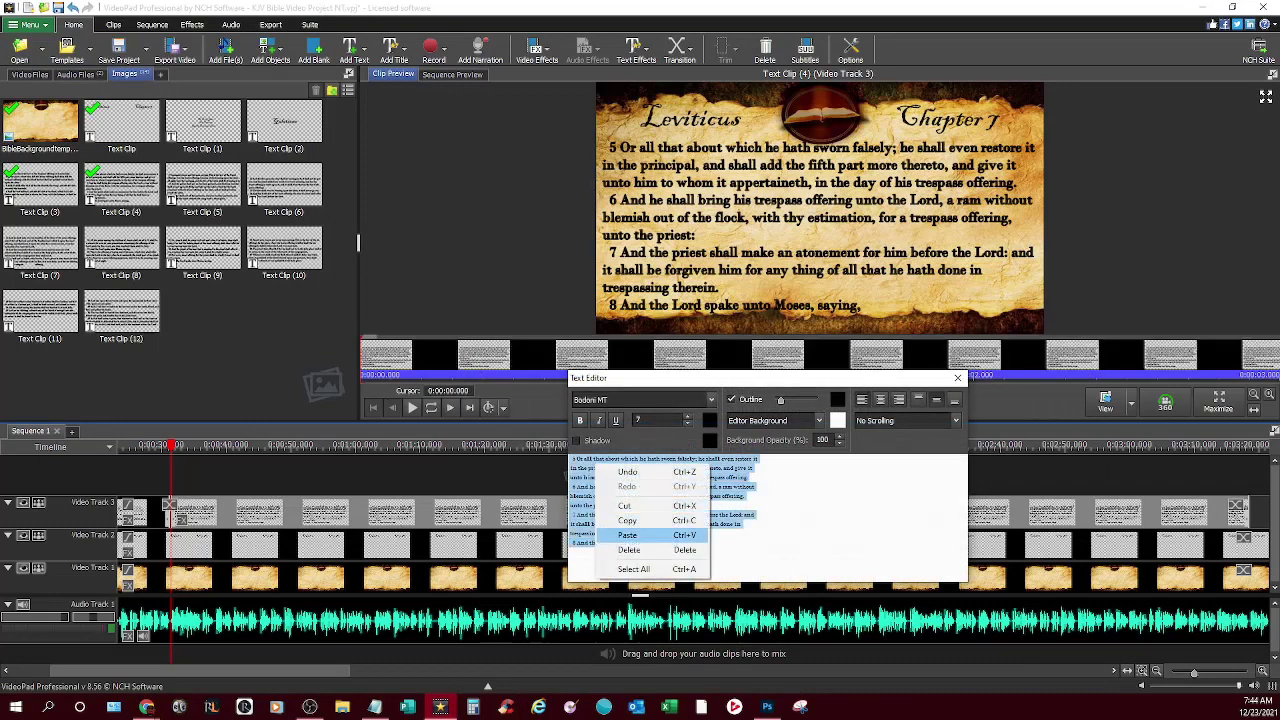
pyautogui.click(627, 535)
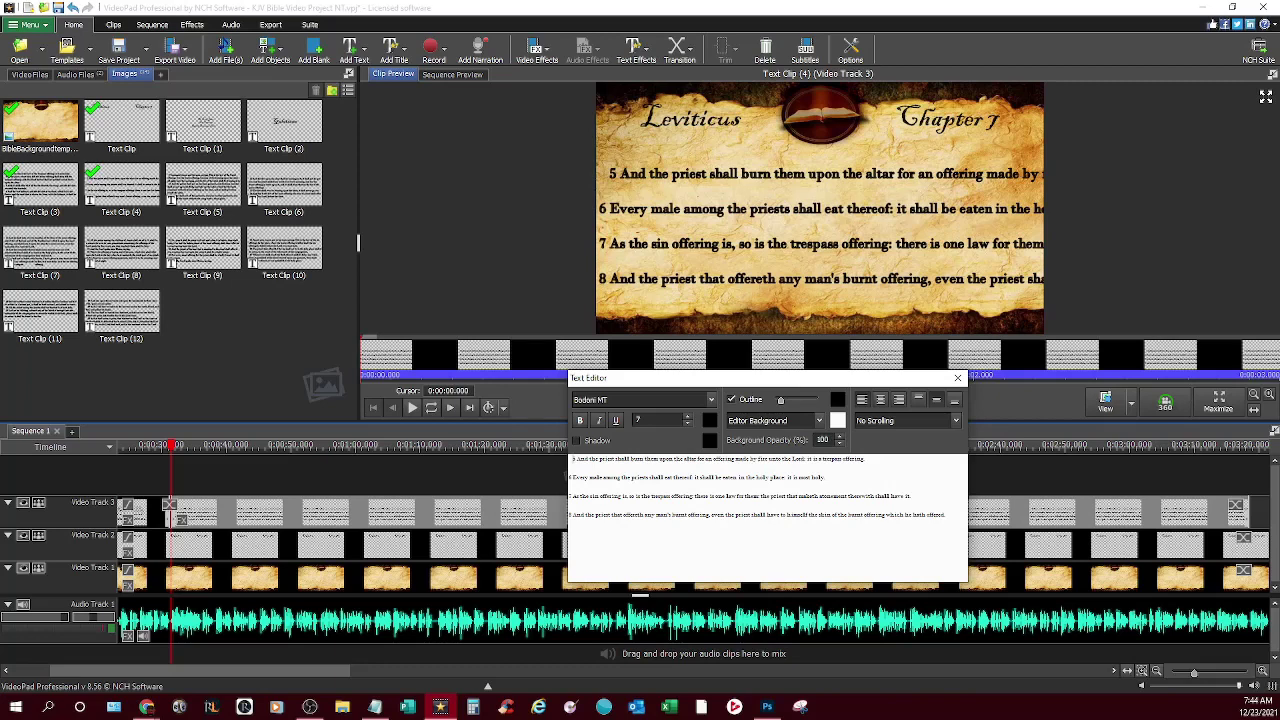
# Break verses 5 to 8 into lines that fit the parchment, remove the blank lines between them, and close the text editor
pyautogui.press('Return')
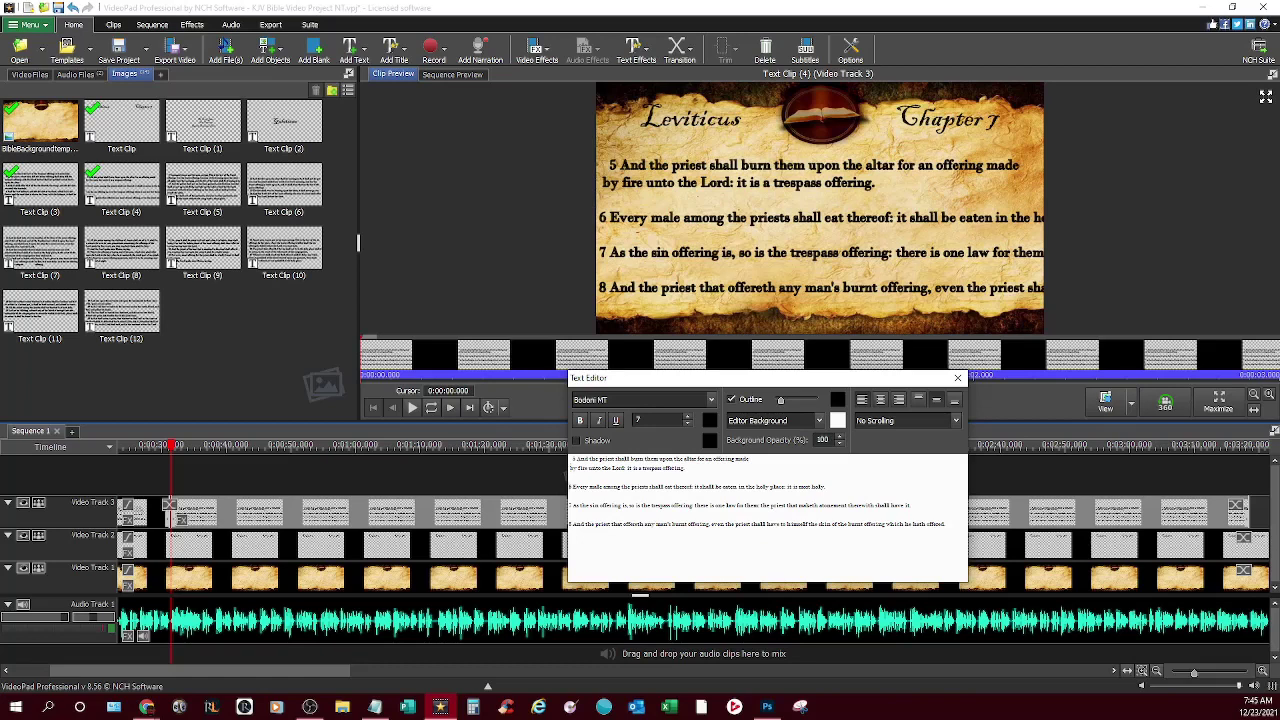
pyautogui.press('BackSpace')
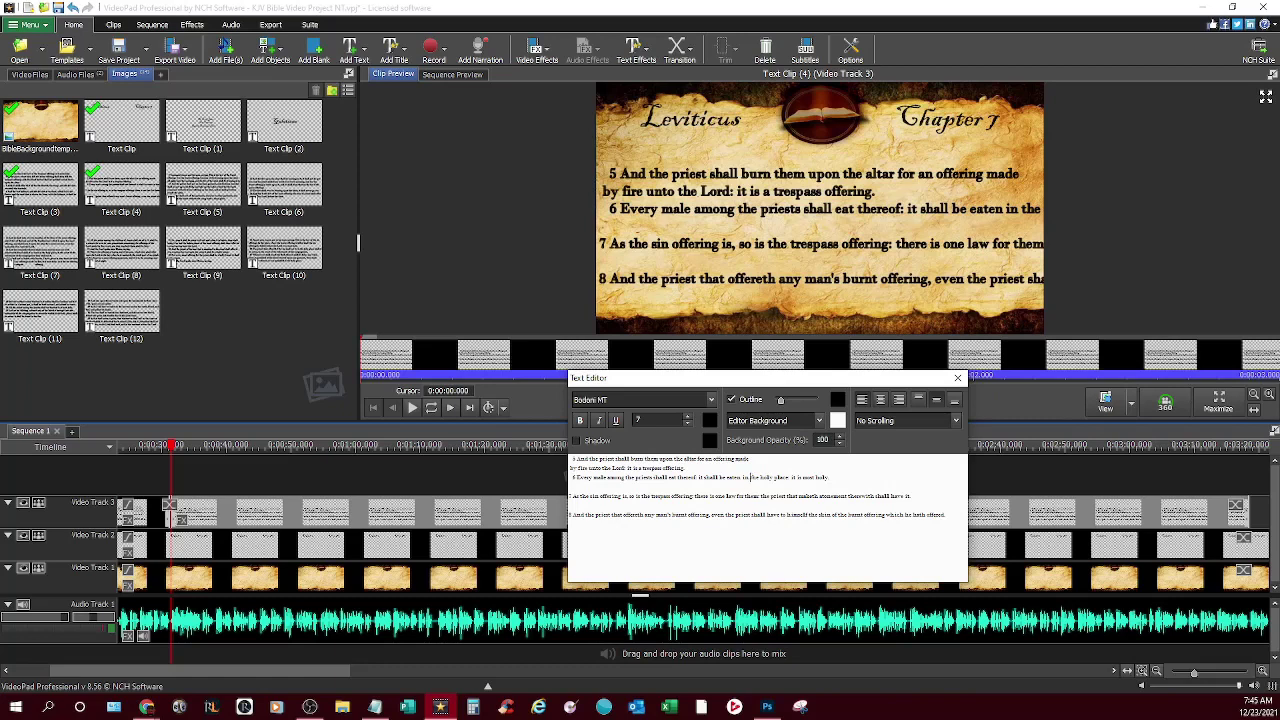
pyautogui.press('Return')
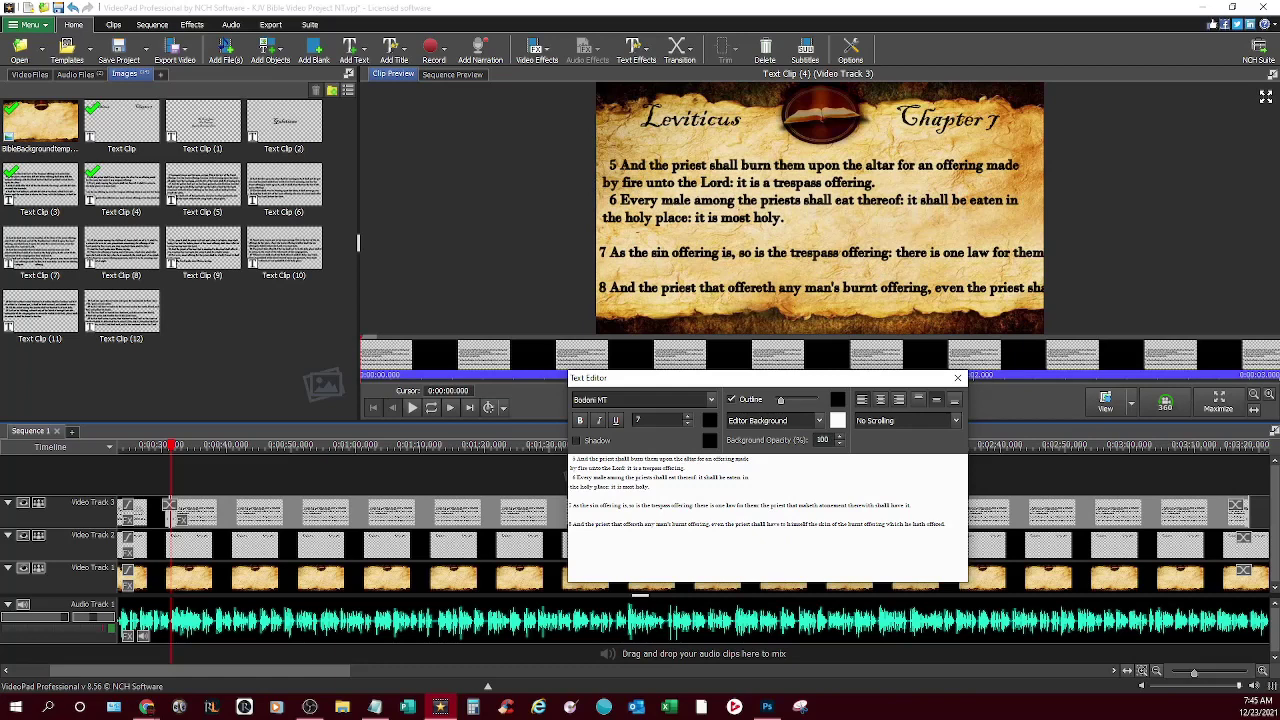
pyautogui.press('BackSpace')
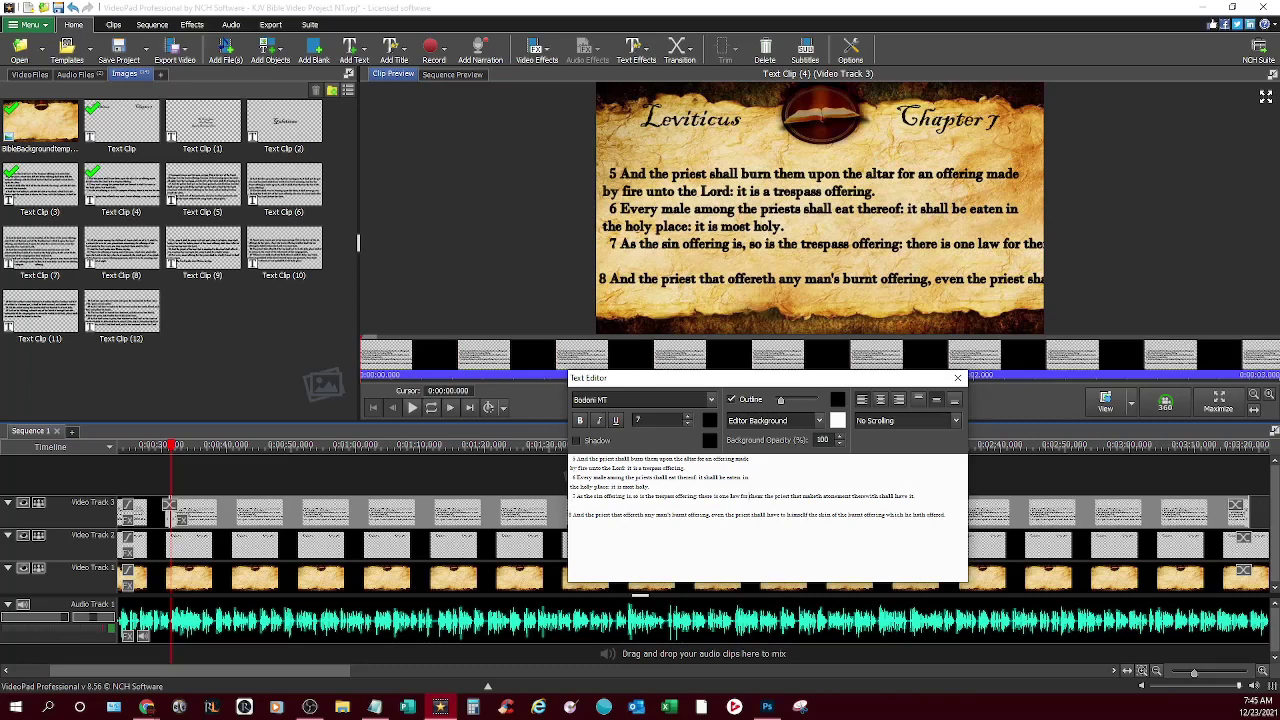
pyautogui.press('Return')
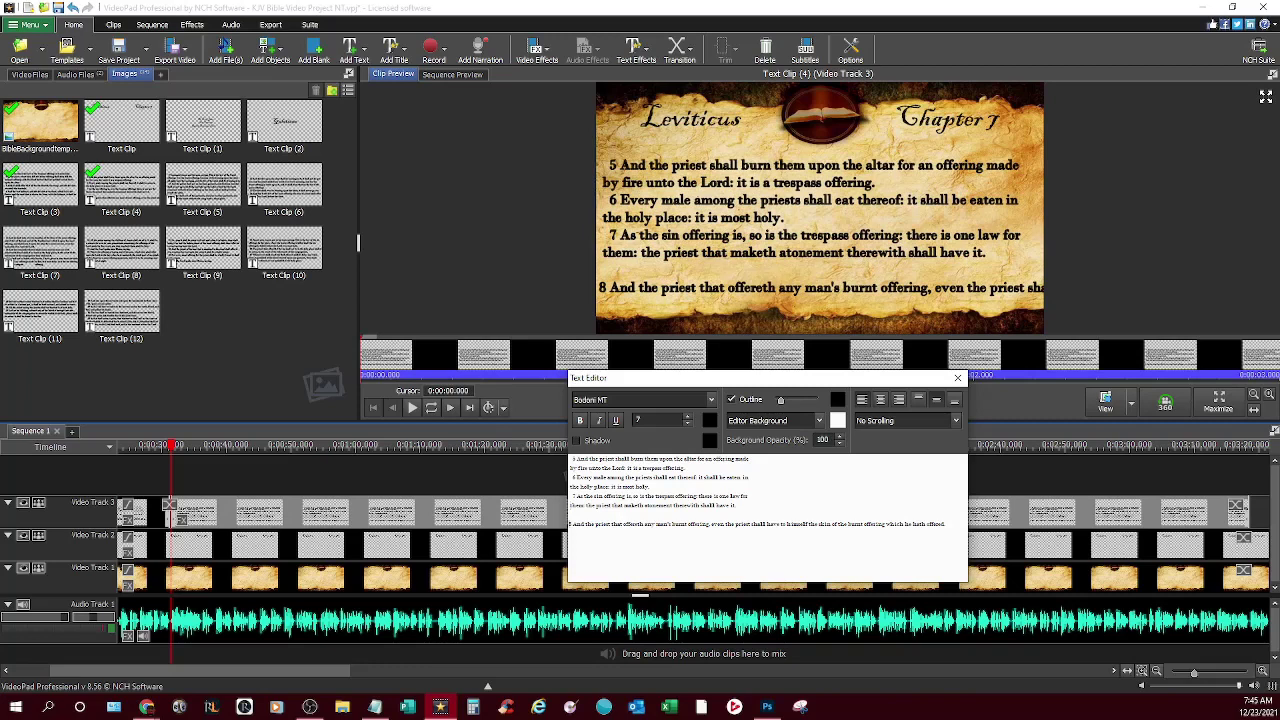
pyautogui.press('BackSpace')
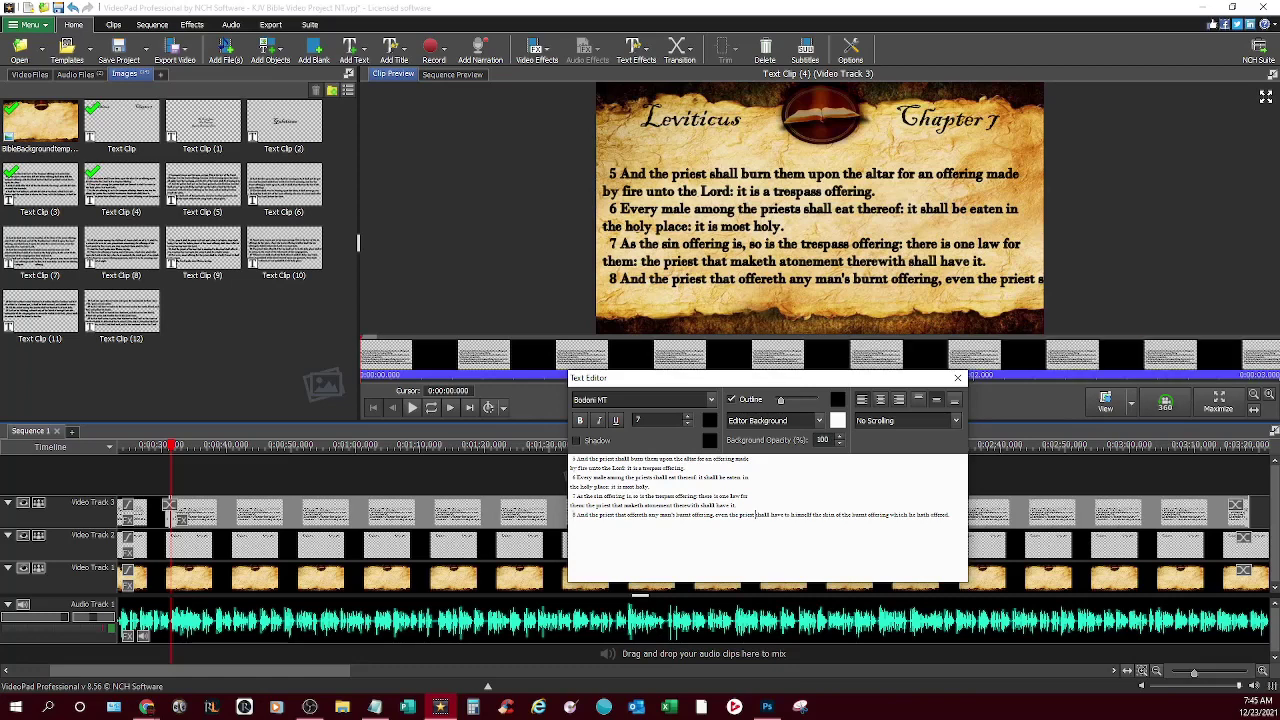
pyautogui.press('Return')
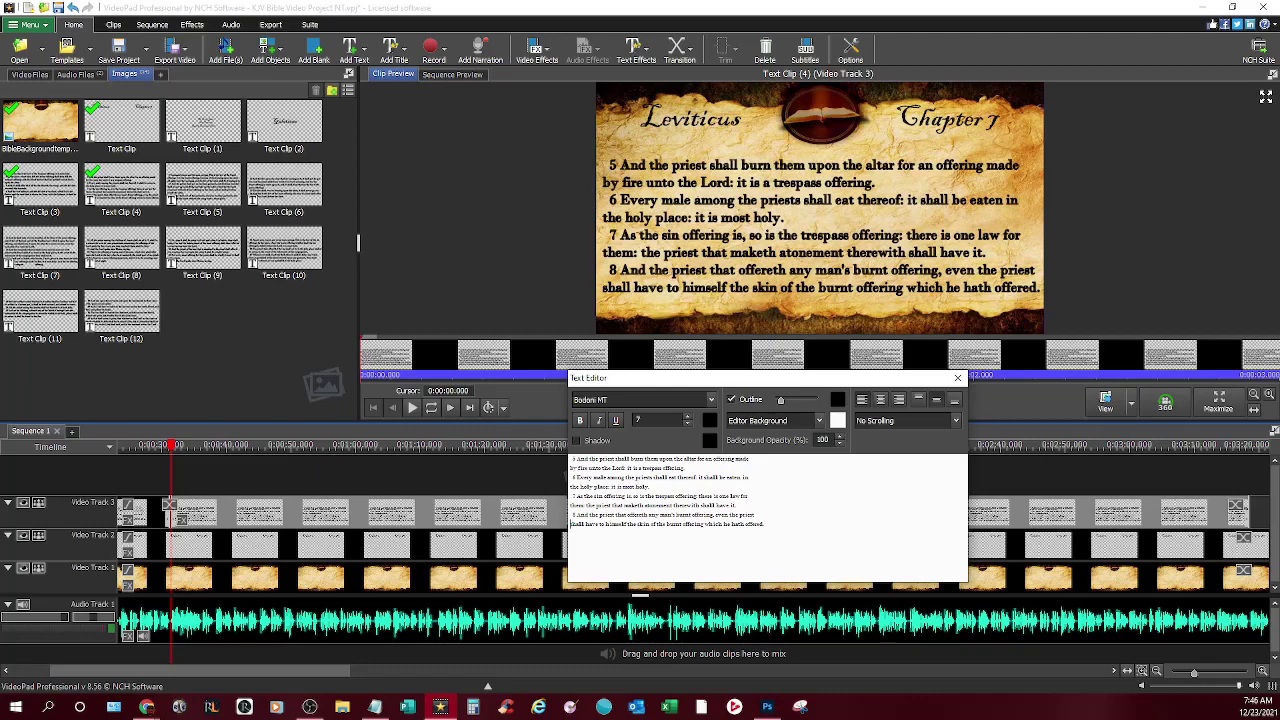
pyautogui.click(146, 707)
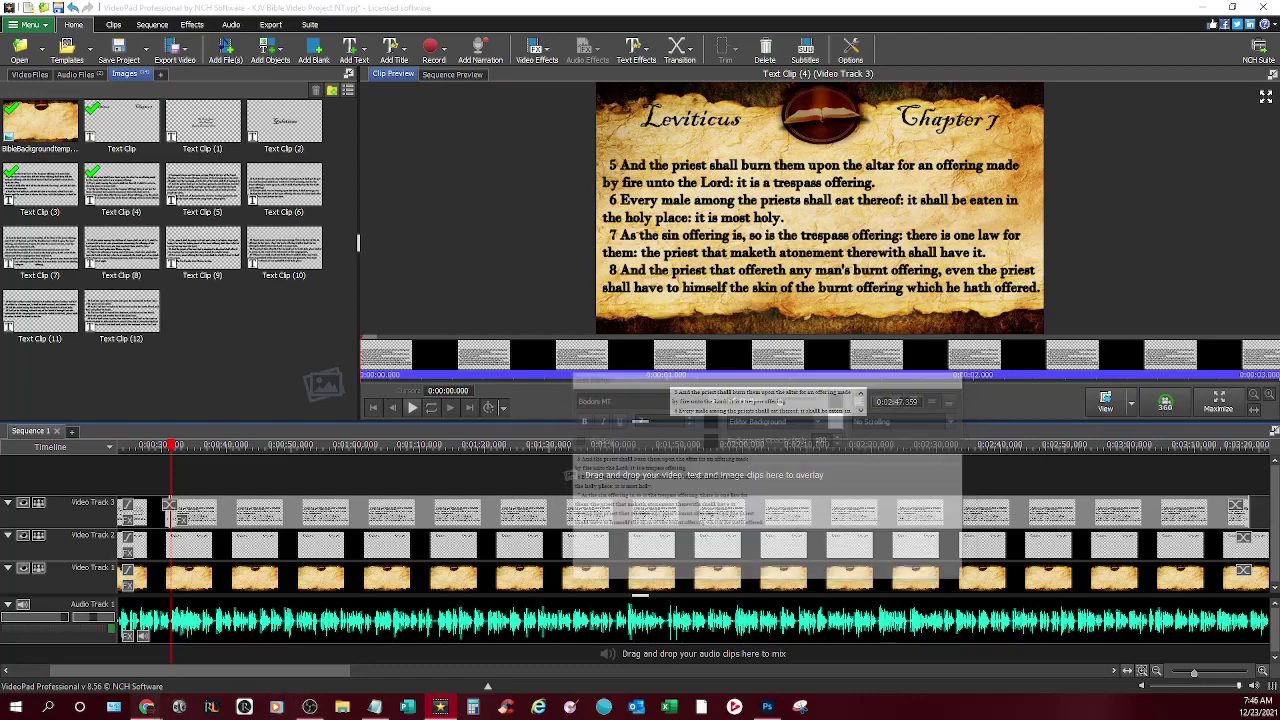
pyautogui.click(229, 650)
pyautogui.click(198, 524)
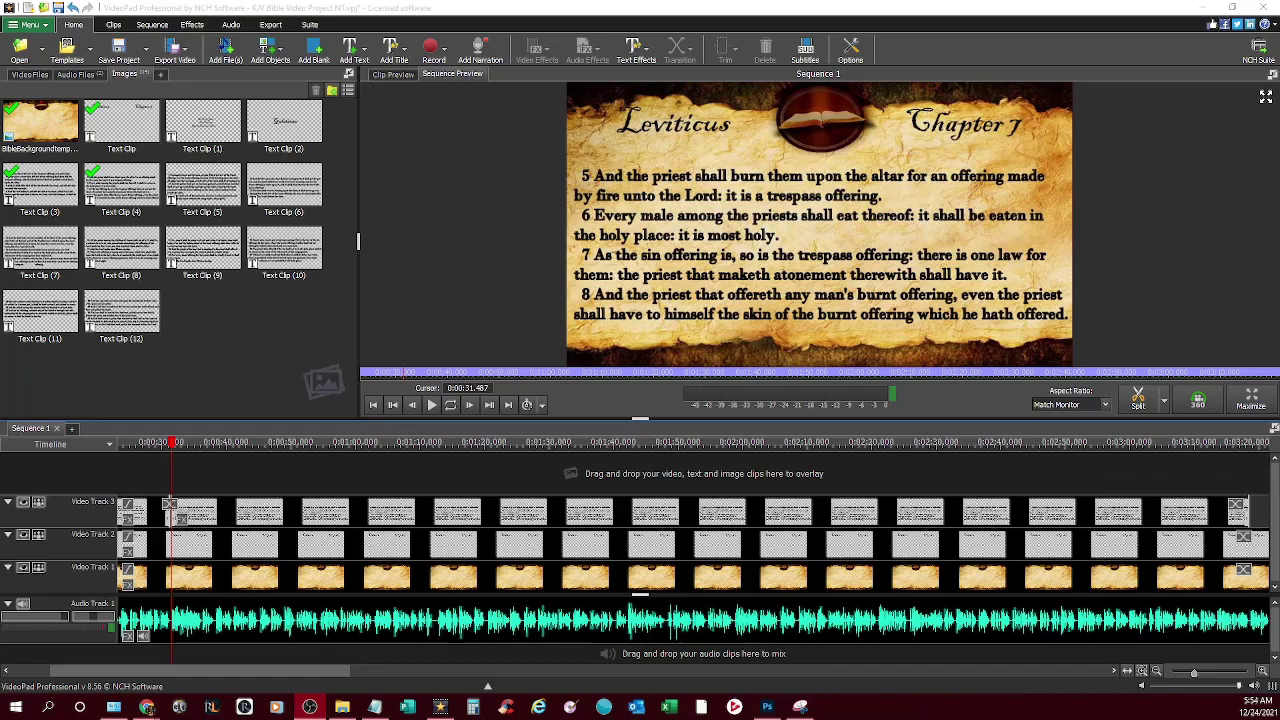
# Play the sequence on to the end of verse 8 at 0:01:02.791 and trim Text Clip (4) to that point
pyautogui.moveTo(200, 671)
pyautogui.mouseDown()
pyautogui.moveTo(310, 671)
pyautogui.moveTo(201, 671)
pyautogui.mouseUp()
pyautogui.click(431, 404)
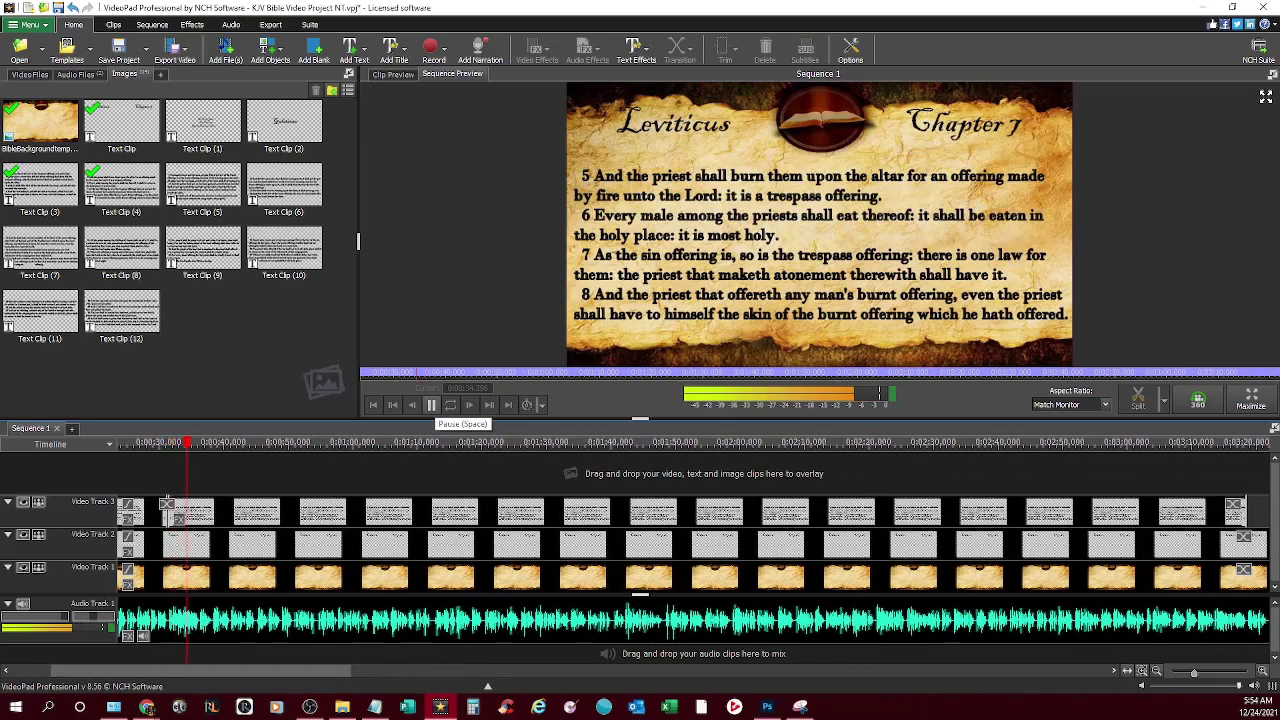
pyautogui.click(431, 404)
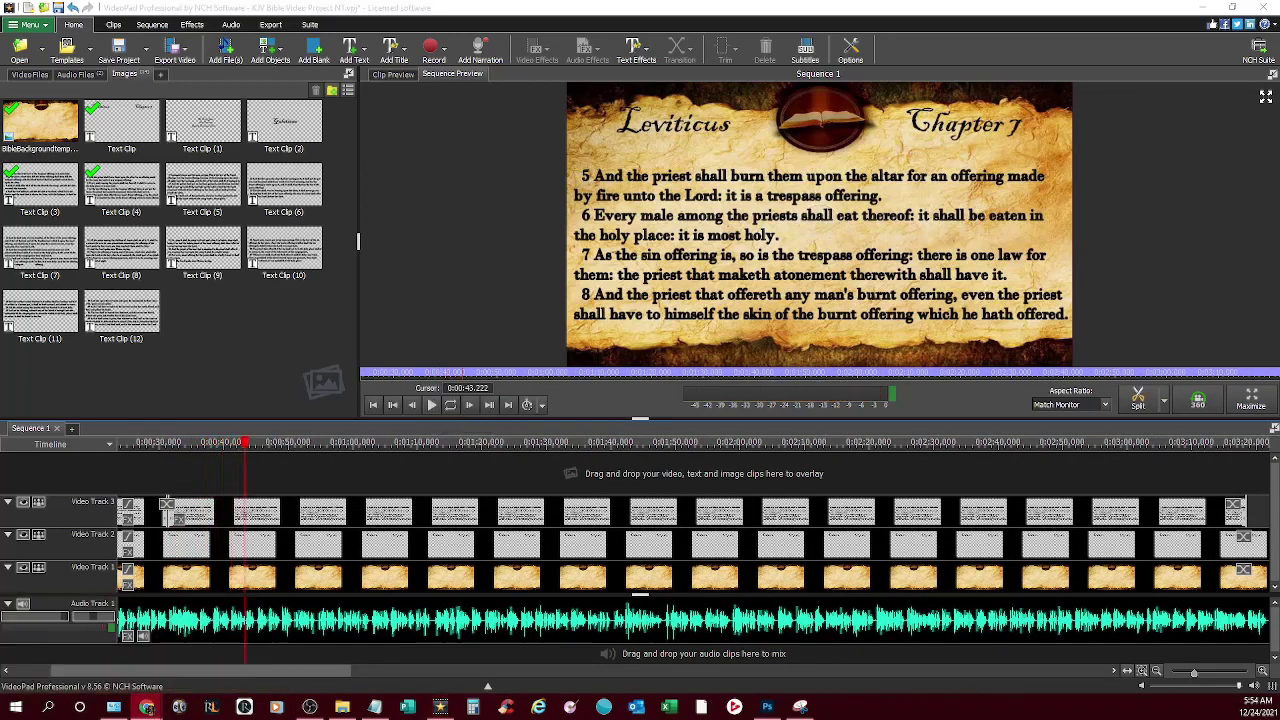
pyautogui.click(431, 404)
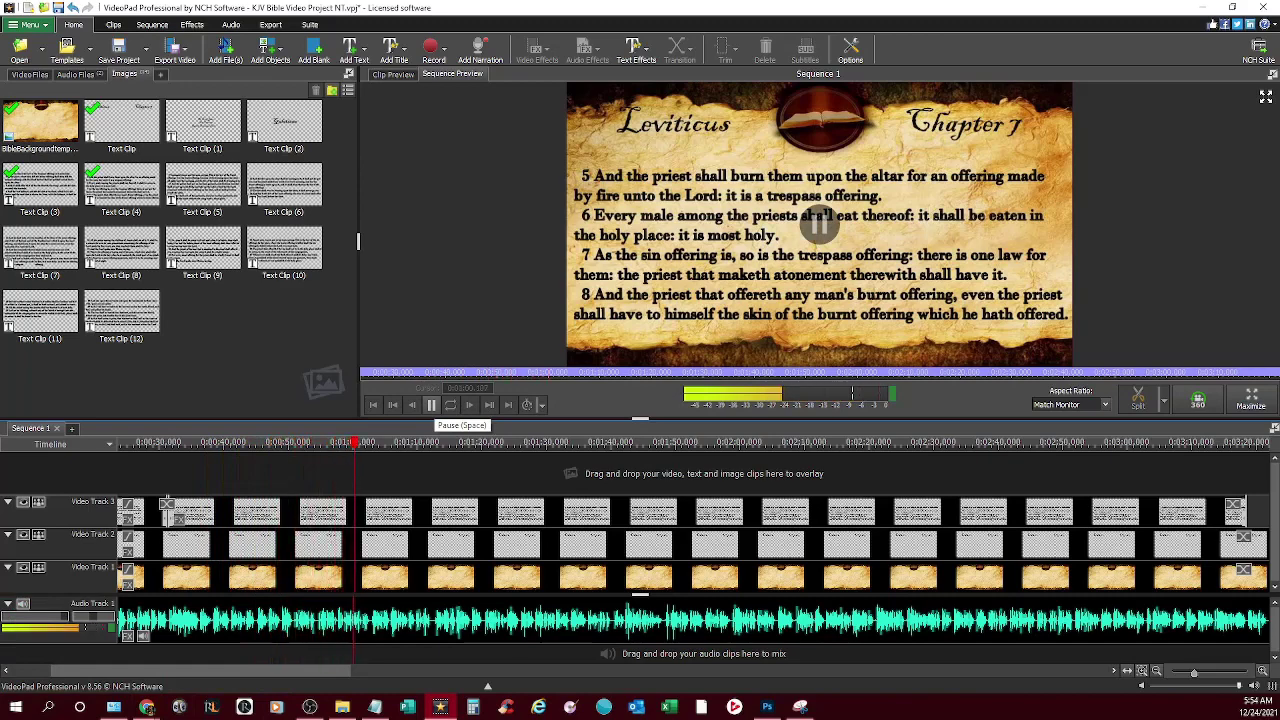
pyautogui.click(431, 404)
pyautogui.click(431, 404)
pyautogui.scroll(3, 370, 560)
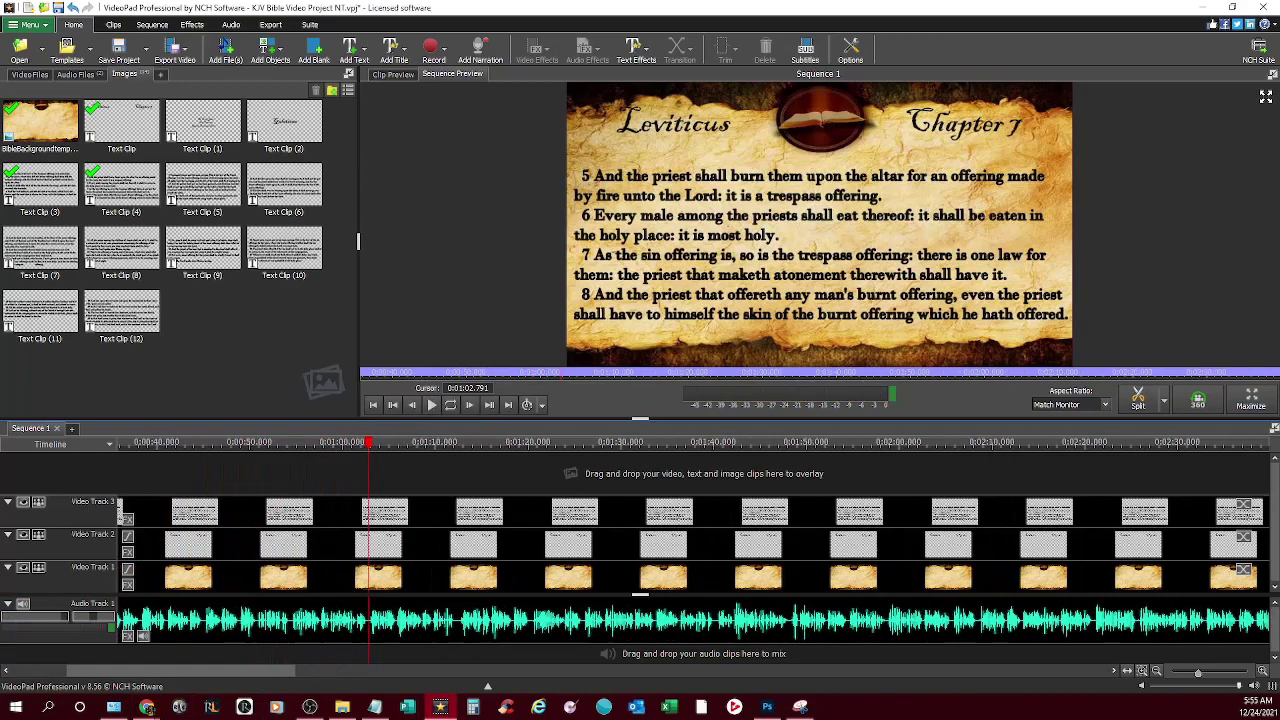
pyautogui.scroll(-2, 370, 560)
pyautogui.moveTo(1166, 512); pyautogui.dragTo(172, 512)
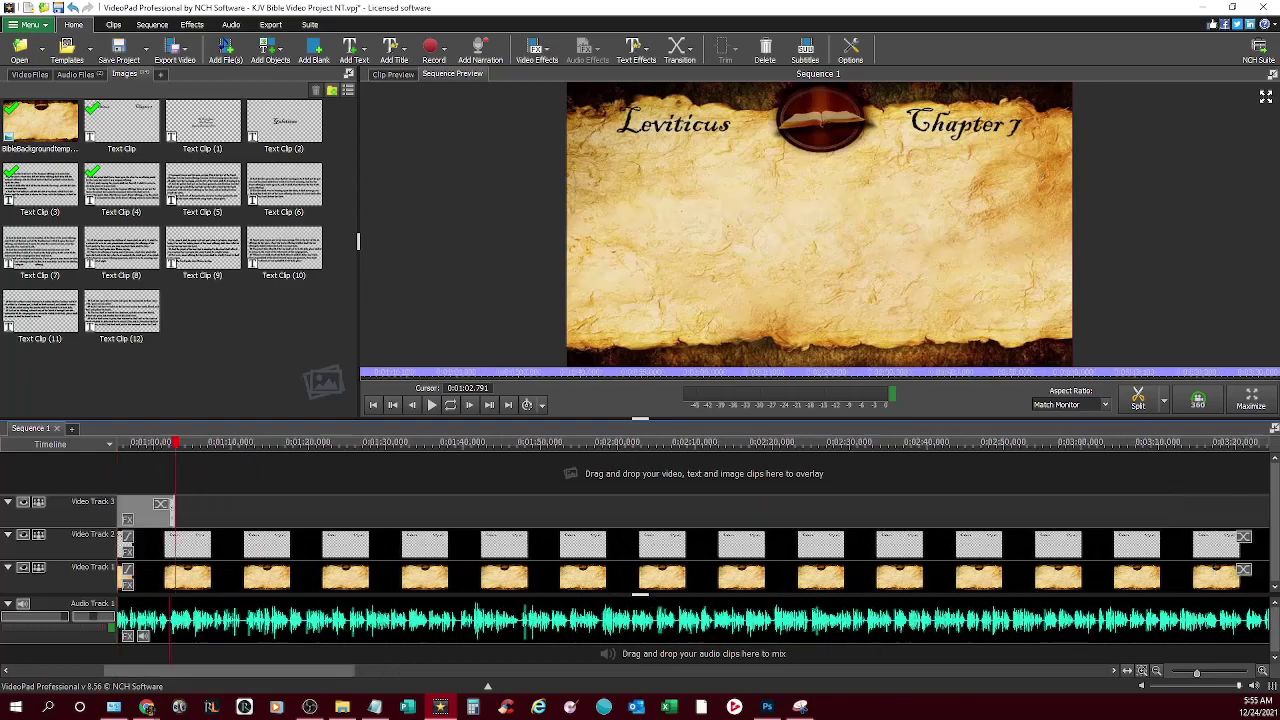
# Place Text Clip (5) after Text Clip (4) on Video Track 3 and replace its text with Leviticus 7 verses 9 to 12
pyautogui.scroll(4, 172, 512)
pyautogui.hotkey('ctrl', 'z')
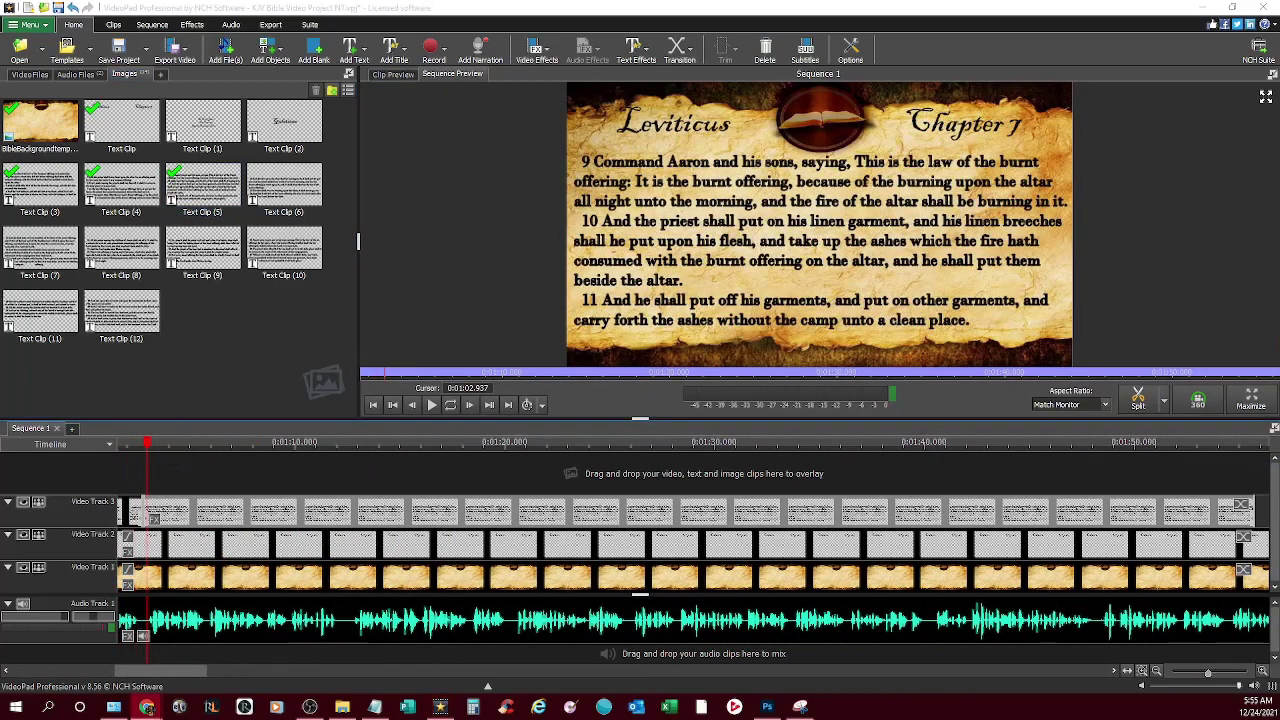
pyautogui.doubleClick(172, 512)
pyautogui.hotkey('ctrl', 'a')
pyautogui.rightClick(592, 472)
pyautogui.click(632, 545)
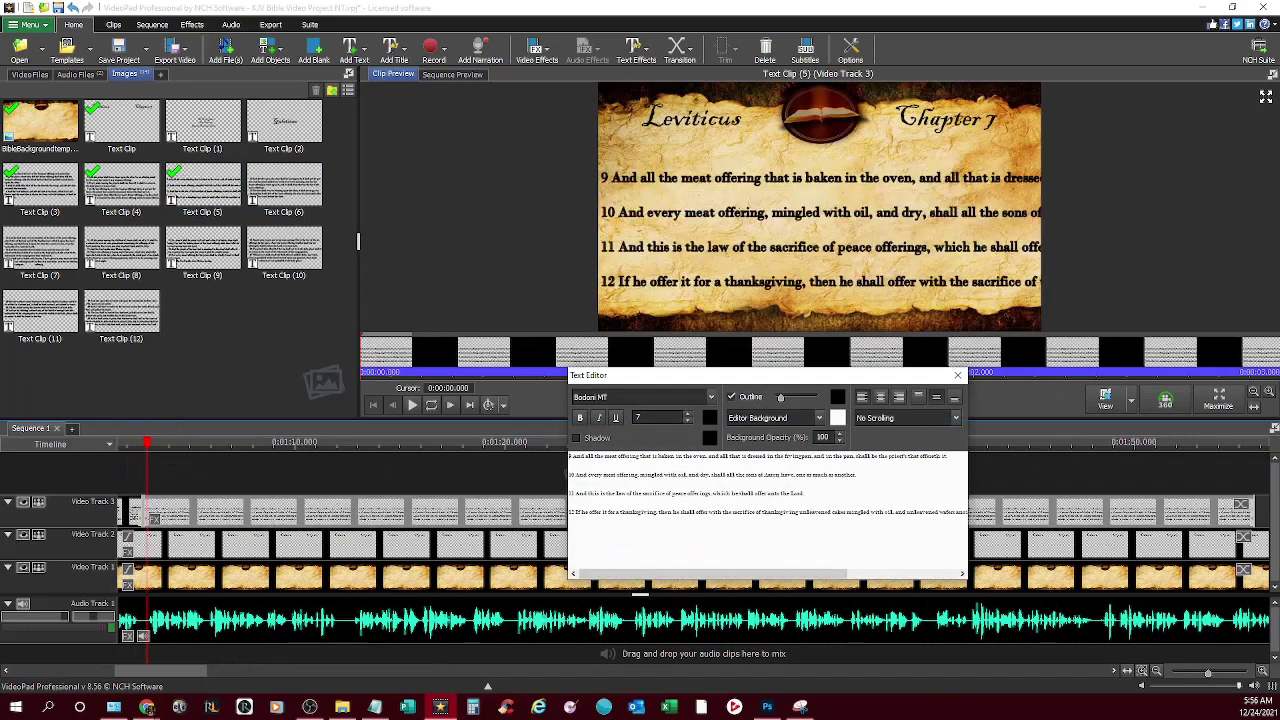
# Break verse 9 into three lines, after "all that is" and "priest's that", and remove the blank line before verse 10
pyautogui.click(752, 456)
pyautogui.press('Return')
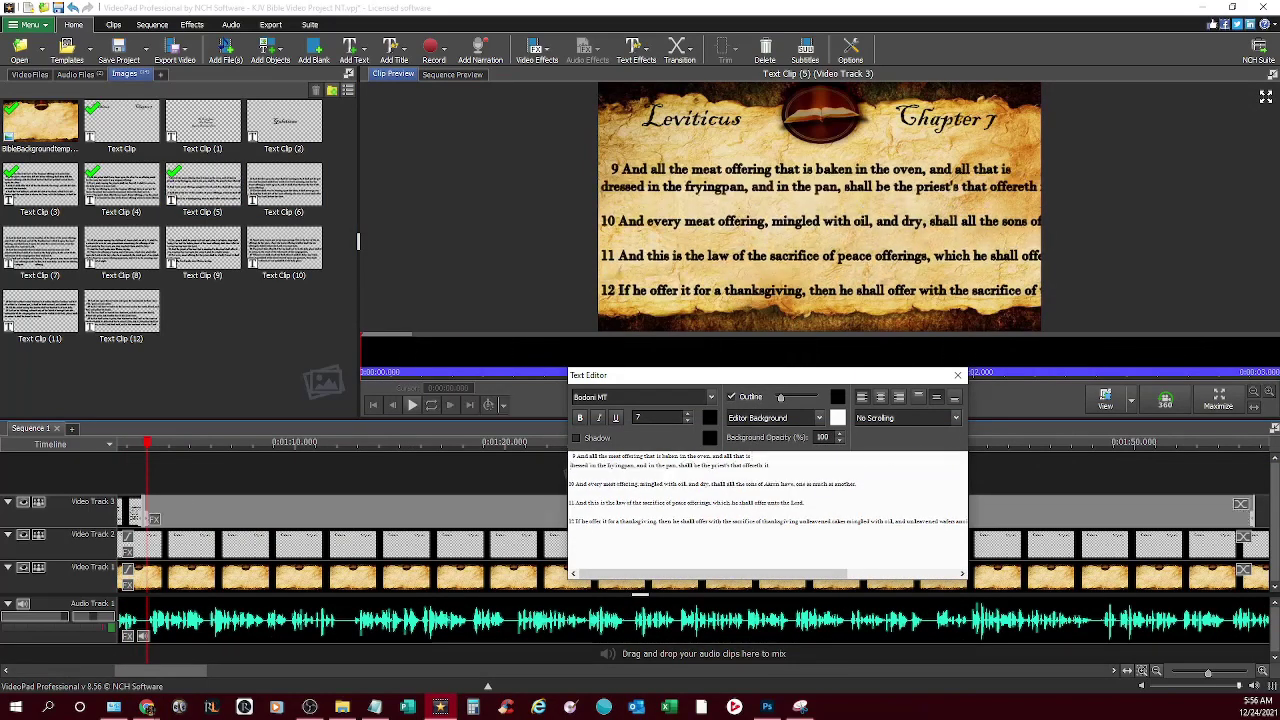
pyautogui.click(744, 465)
pyautogui.press('Return')
pyautogui.click(570, 493)
pyautogui.press('BackSpace')
# Break verses 10 to 12 into lines that fit the parchment and remove the blank lines between them
pyautogui.click(762, 484)
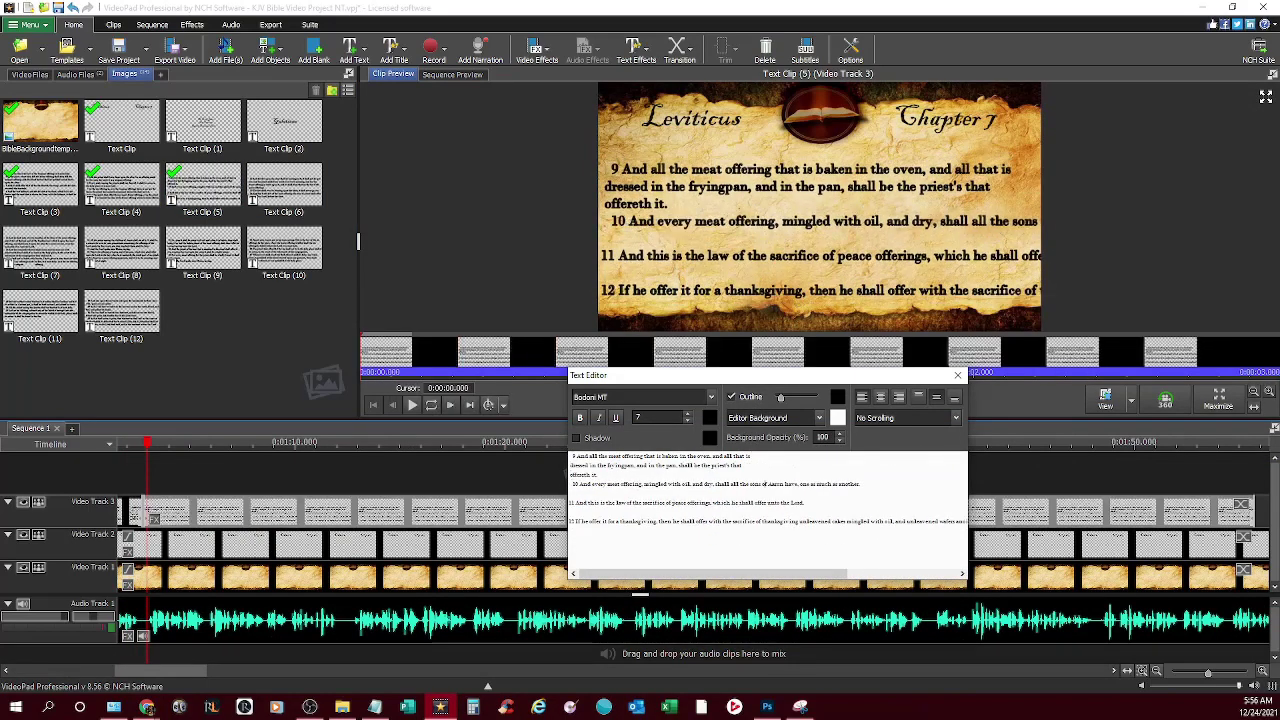
pyautogui.press('Return')
pyautogui.click(570, 512)
pyautogui.press('BackSpace')
pyautogui.click(758, 503)
pyautogui.press('Return')
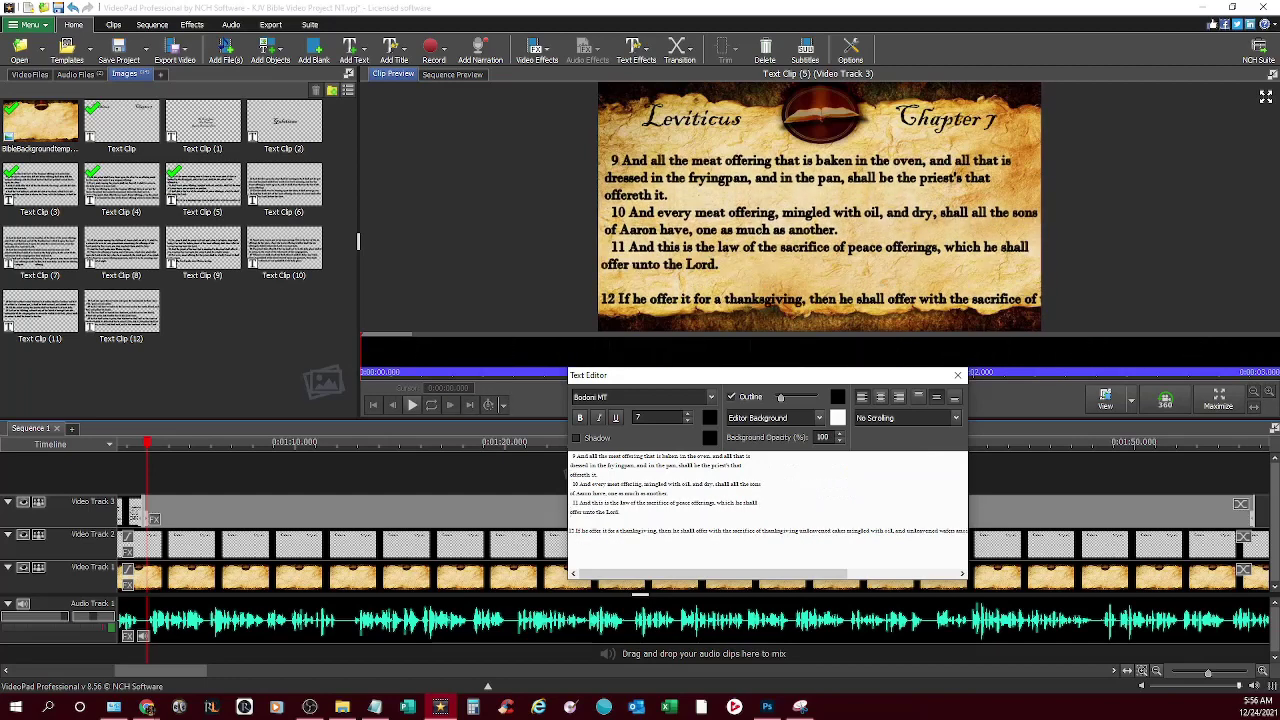
pyautogui.click(570, 531)
pyautogui.press('BackSpace')
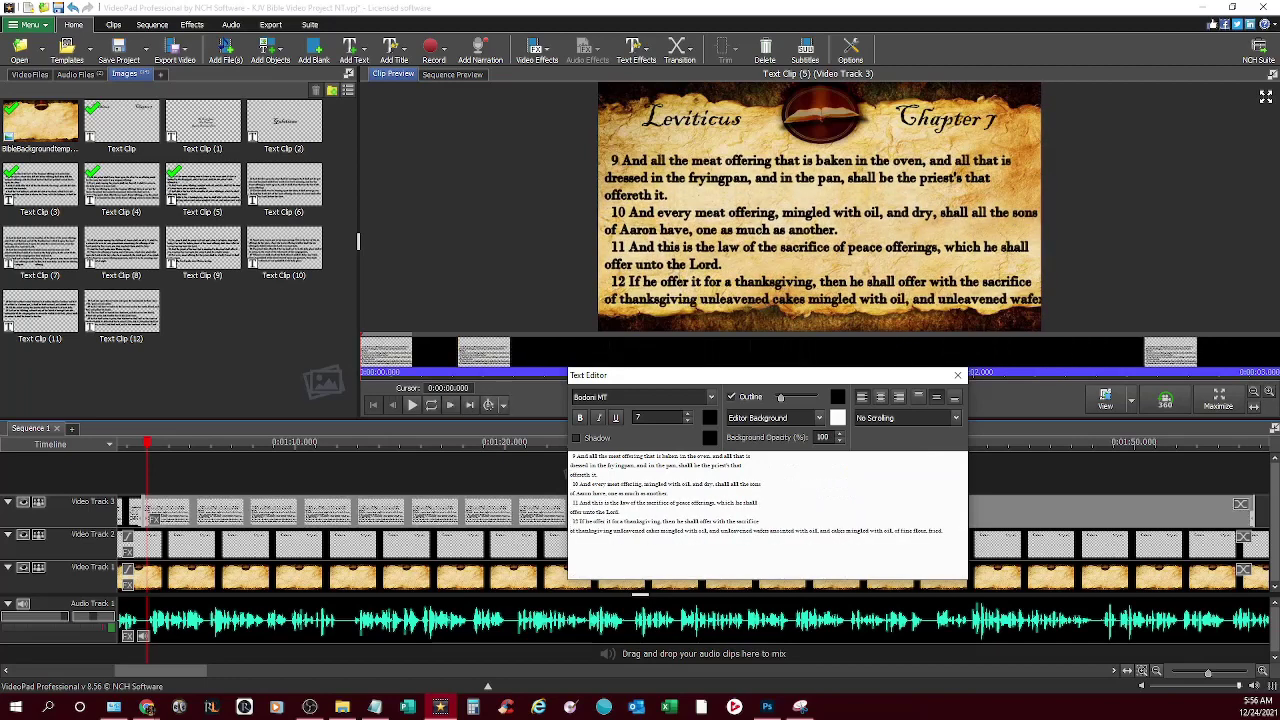
pyautogui.click(749, 531)
pyautogui.press('Return')
pyautogui.click(310, 707)
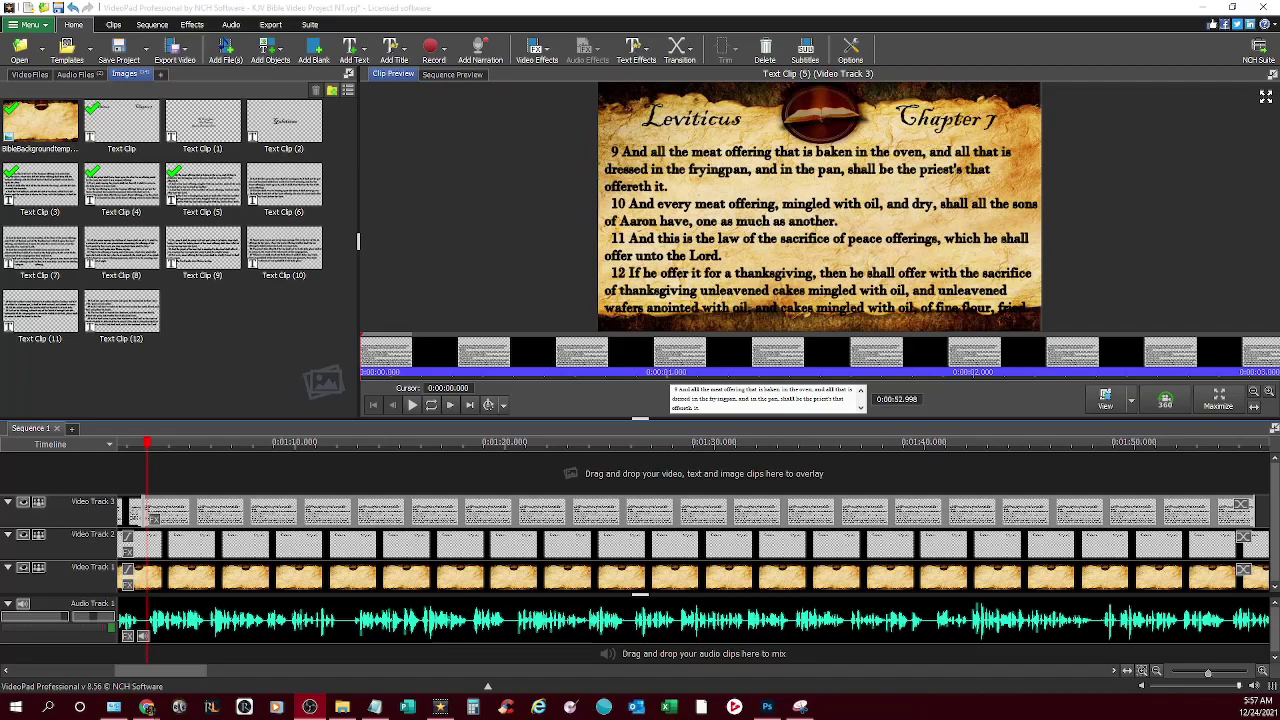
# Reopen the text of Text Clip (5) and shift the verses up slightly so verse 12 fits on the parchment
pyautogui.click(158, 442)
pyautogui.doubleClick(200, 513)
pyautogui.moveTo(570, 521); pyautogui.dragTo(763, 541)
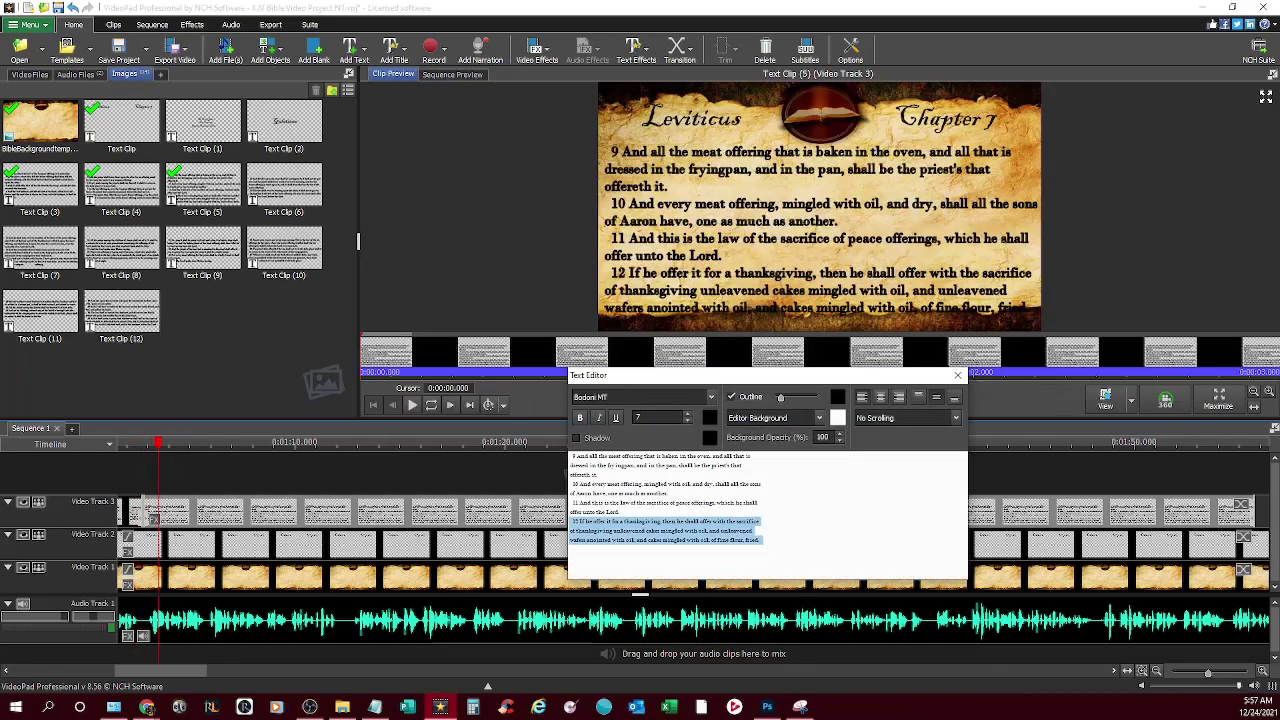
pyautogui.press('Escape')
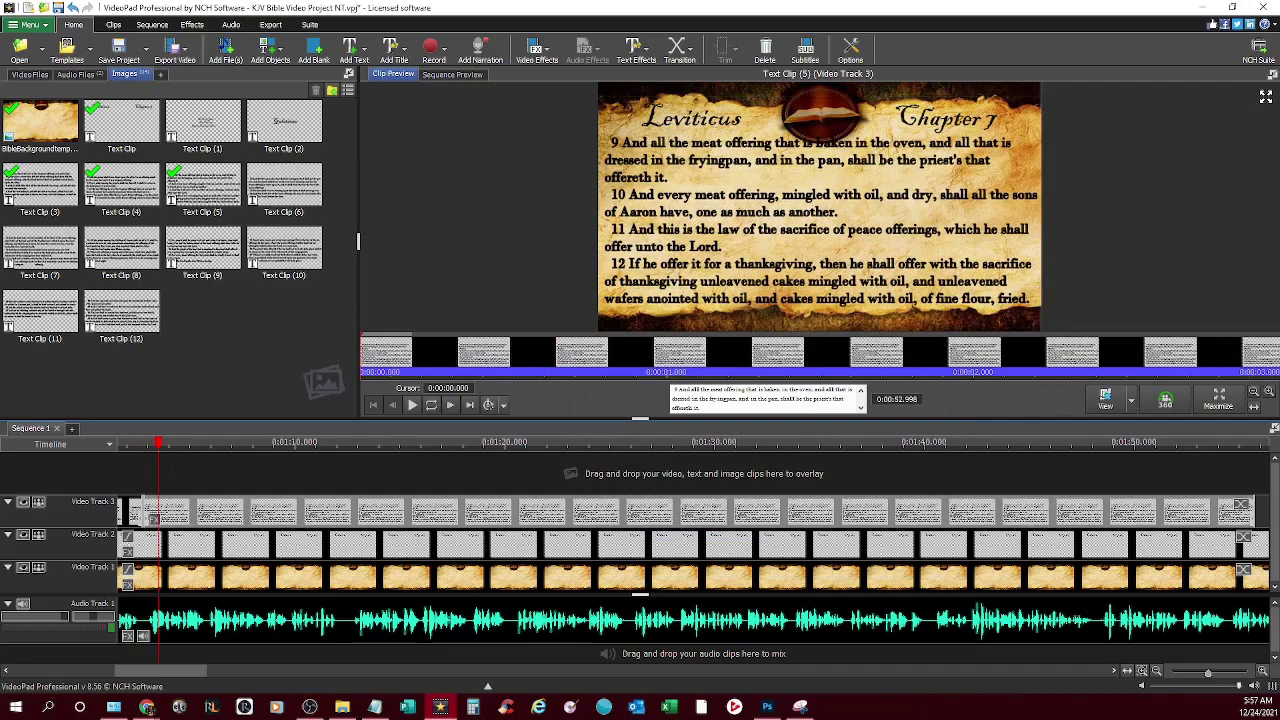
# Insert a gap in verse 9 before "is baken" to clear the book emblem, and move "that is" onto the second line
pyautogui.doubleClick(150, 514)
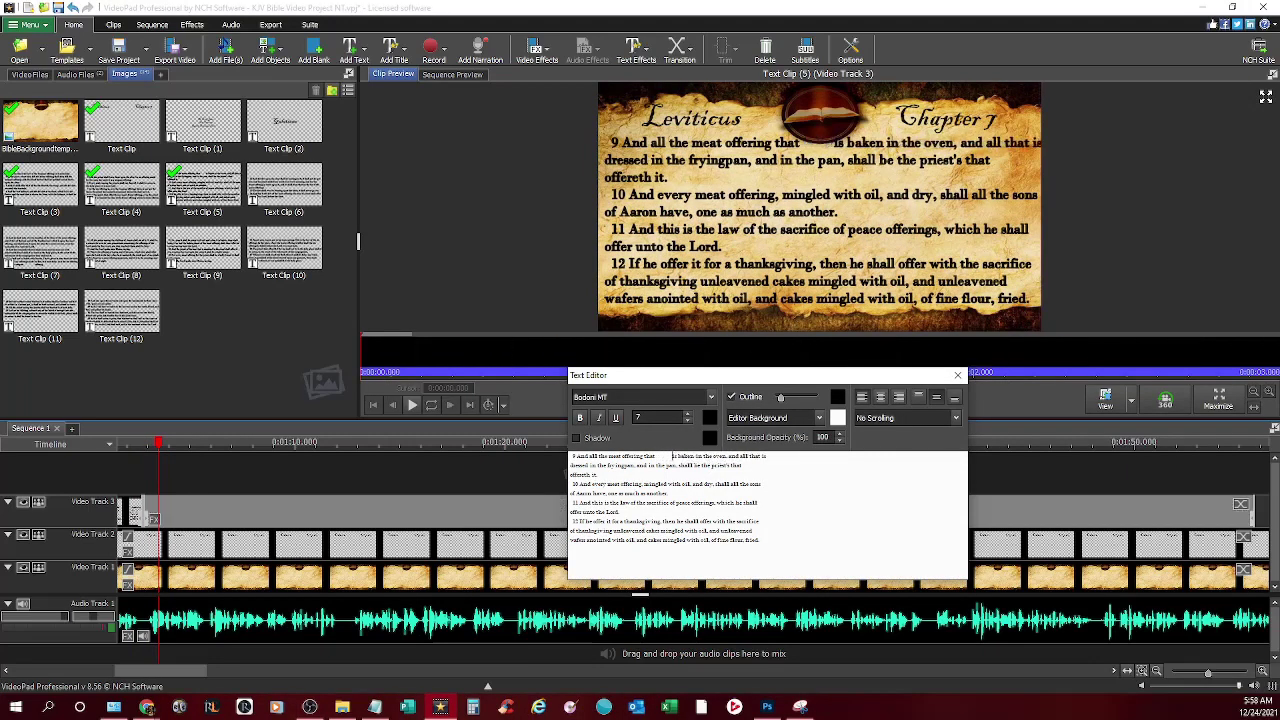
pyautogui.press('Down')
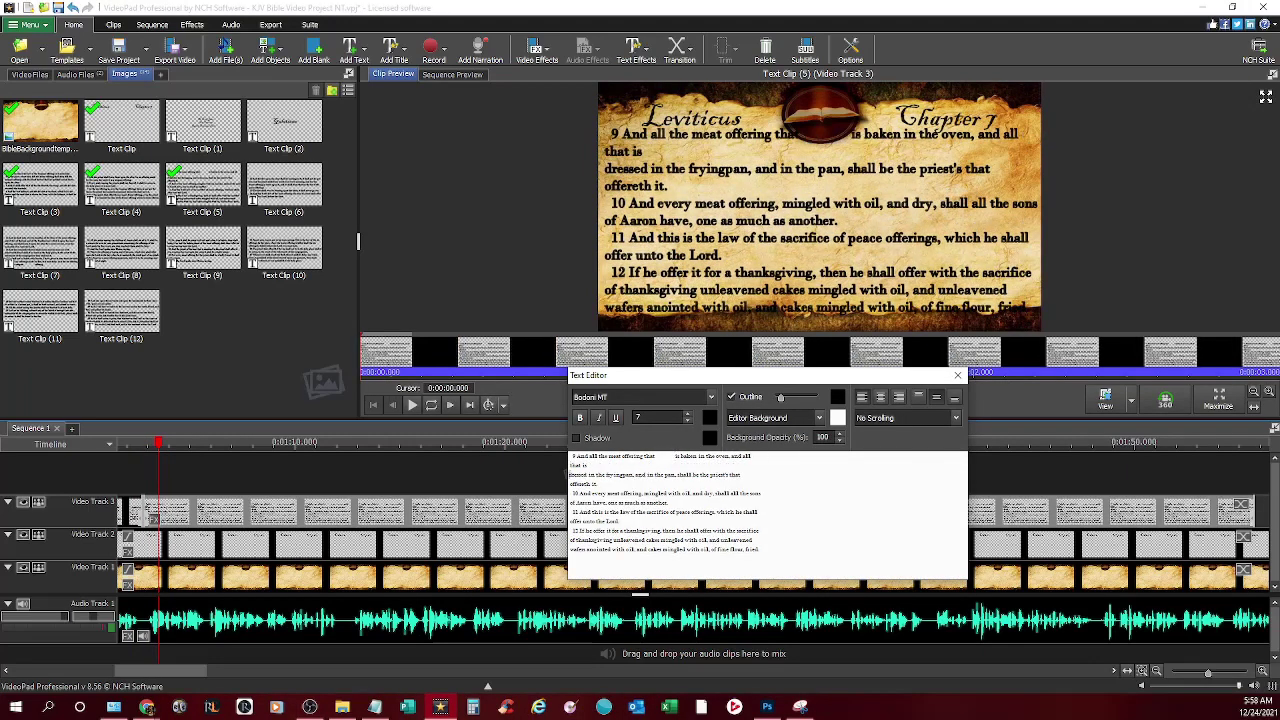
pyautogui.press('BackSpace')
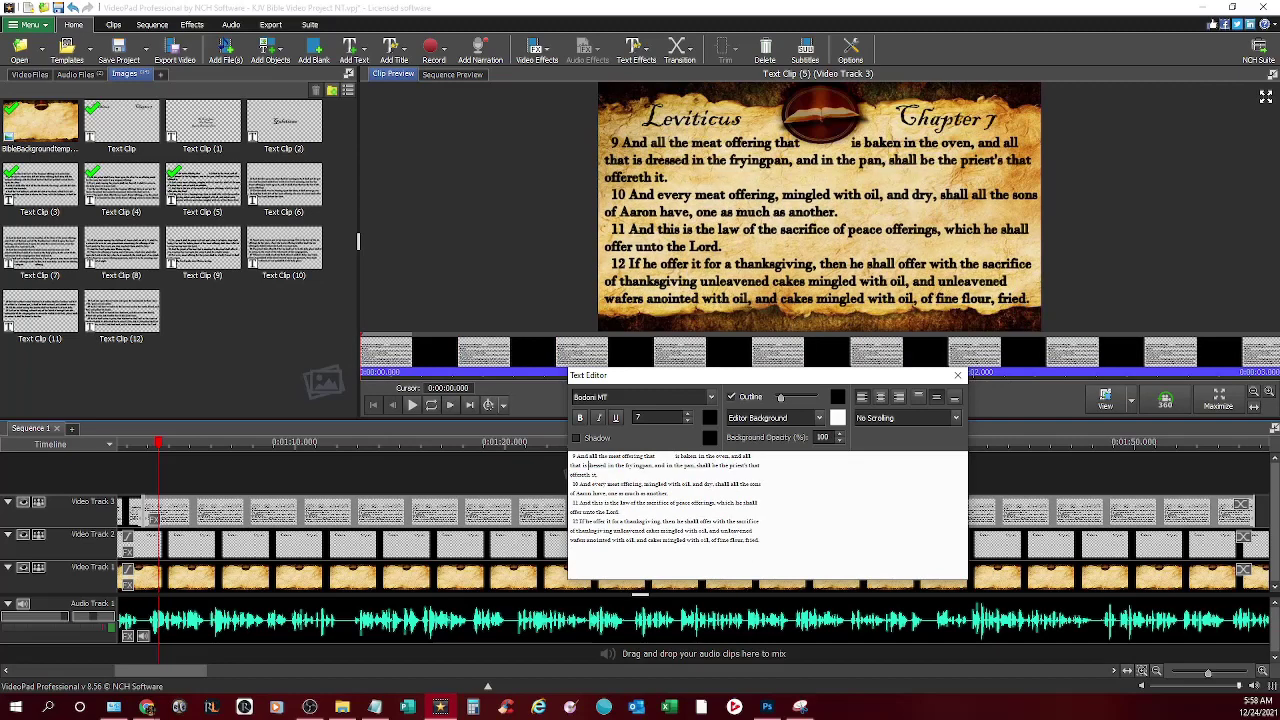
pyautogui.click(958, 375)
# Play the sequence to the end of verse 12 at 0:01:40.023, split Text Clip (5) there and delete the remainder
pyautogui.click(129, 442)
pyautogui.click(431, 405)
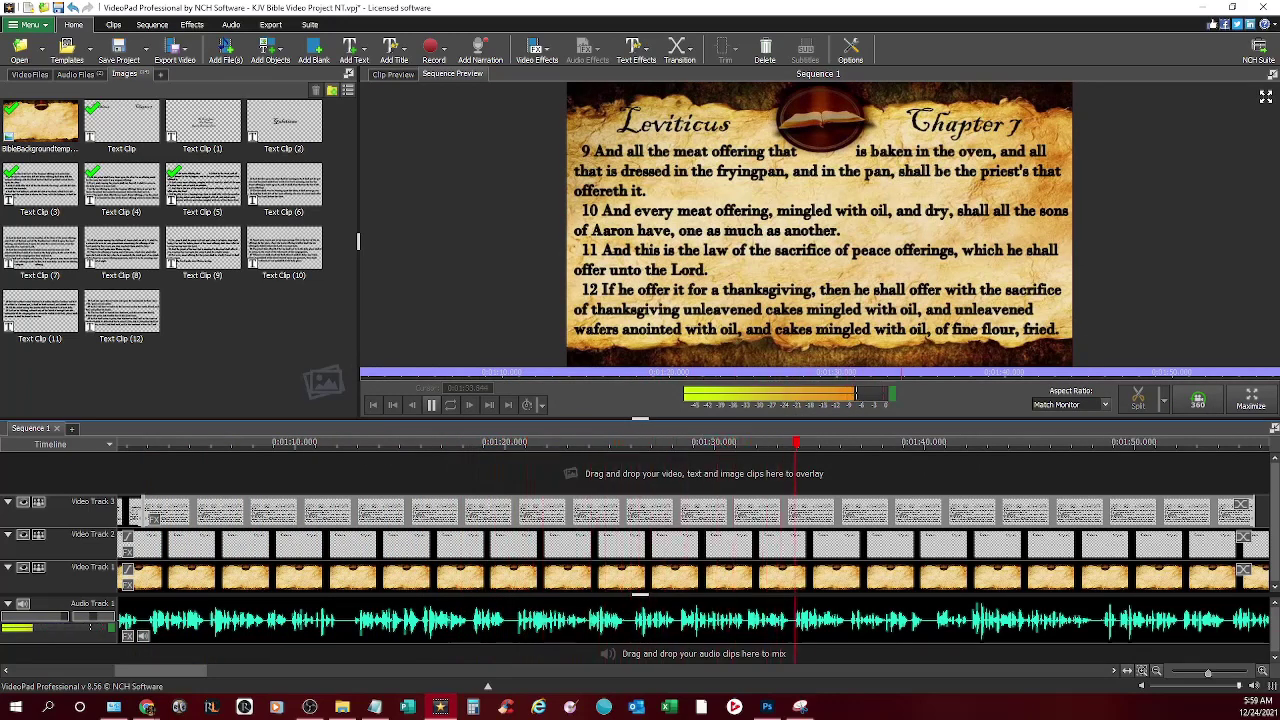
pyautogui.click(431, 405)
pyautogui.click(1138, 399)
pyautogui.click(960, 512)
pyautogui.press('Delete')
# Overlay Text Clip (6) at the playhead on Video Track 3 and replace its text with Leviticus 7 verses 13 to 16
pyautogui.moveTo(160, 671); pyautogui.dragTo(222, 671)
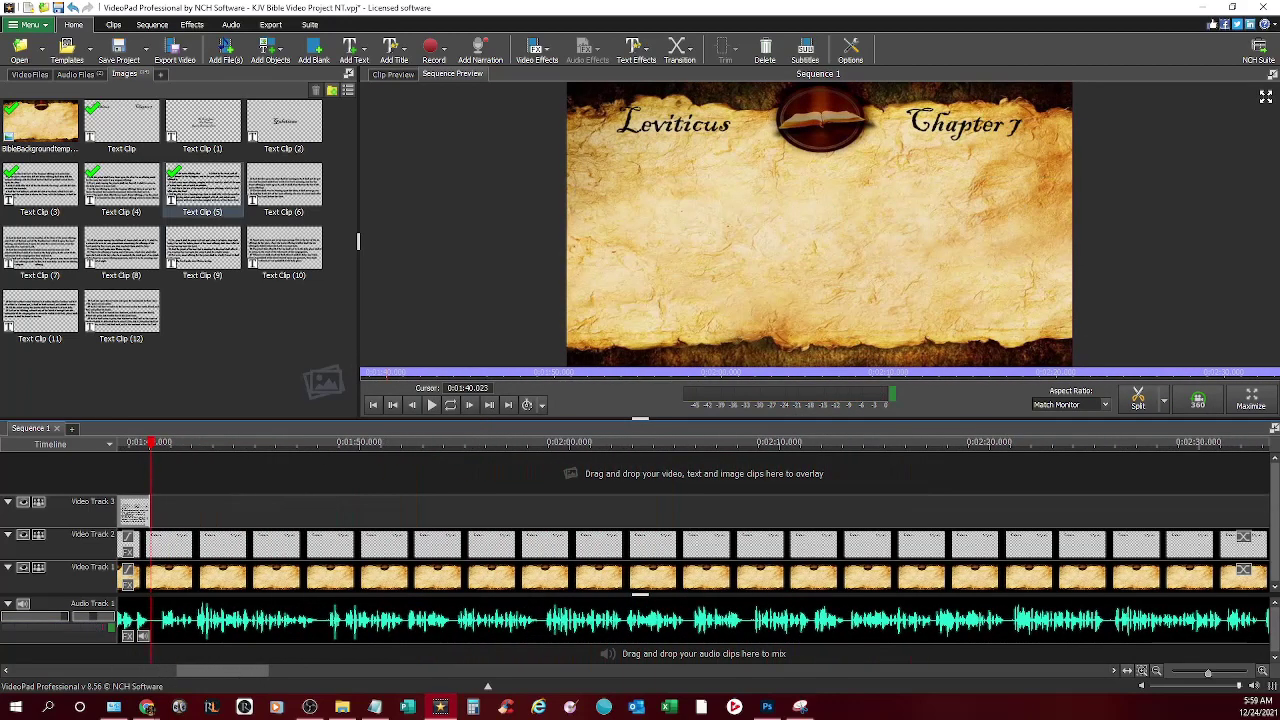
pyautogui.moveTo(284, 186); pyautogui.dragTo(152, 511)
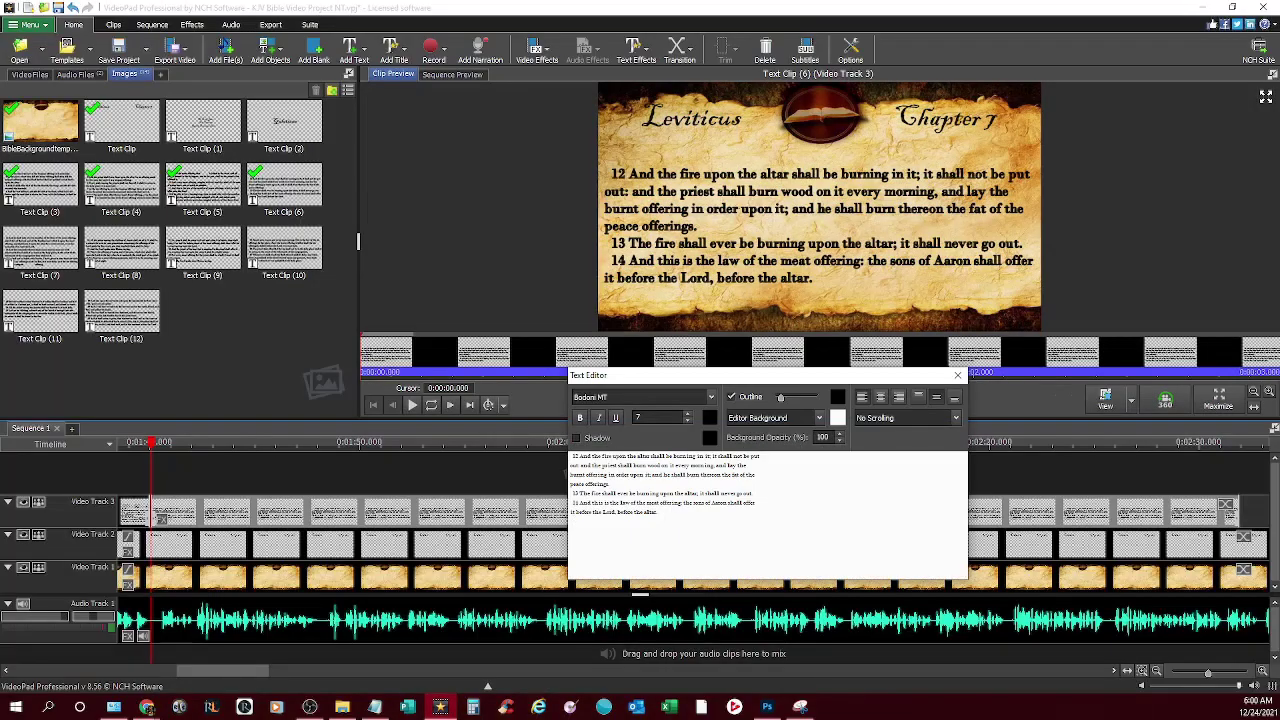
pyautogui.hotkey('ctrl', 'a')
pyautogui.hotkey('ctrl', 'v')
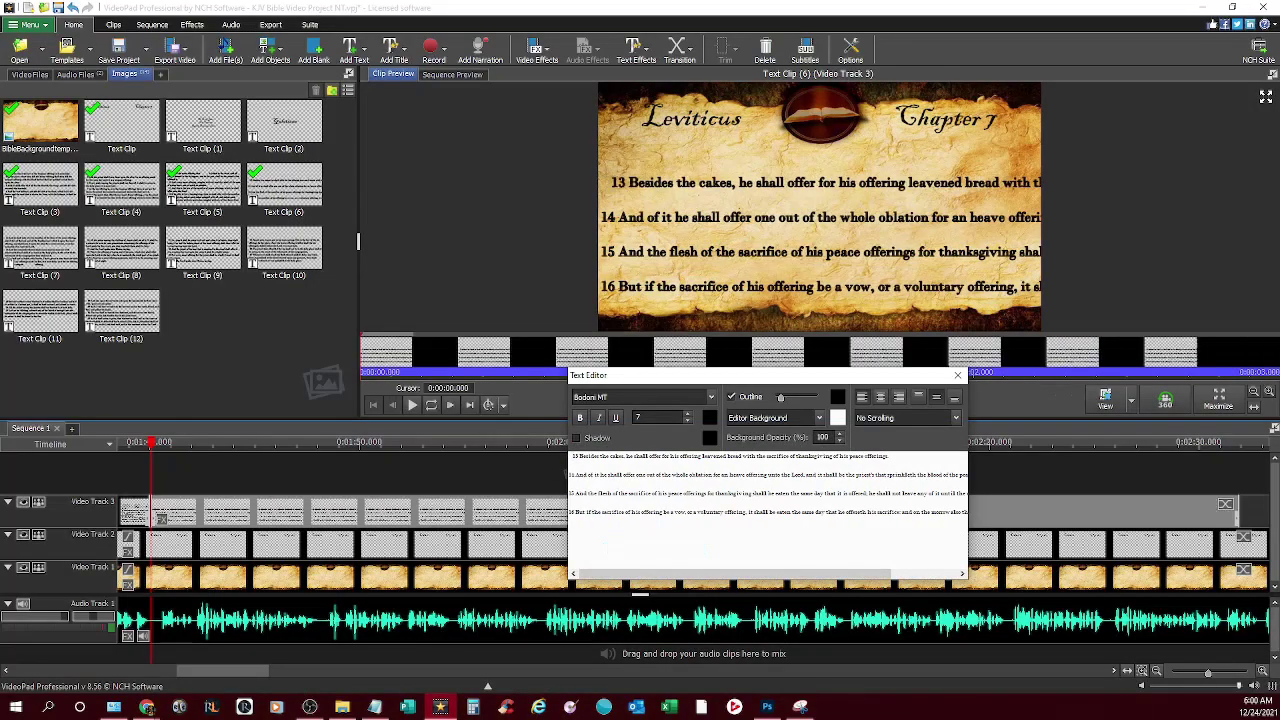
# Break verse 13 into two lines and verse 14 into three to fit the parchment width, and remove the blank line between them
pyautogui.click(757, 456)
pyautogui.press('Return')
pyautogui.click(570, 484)
pyautogui.press('BackSpace')
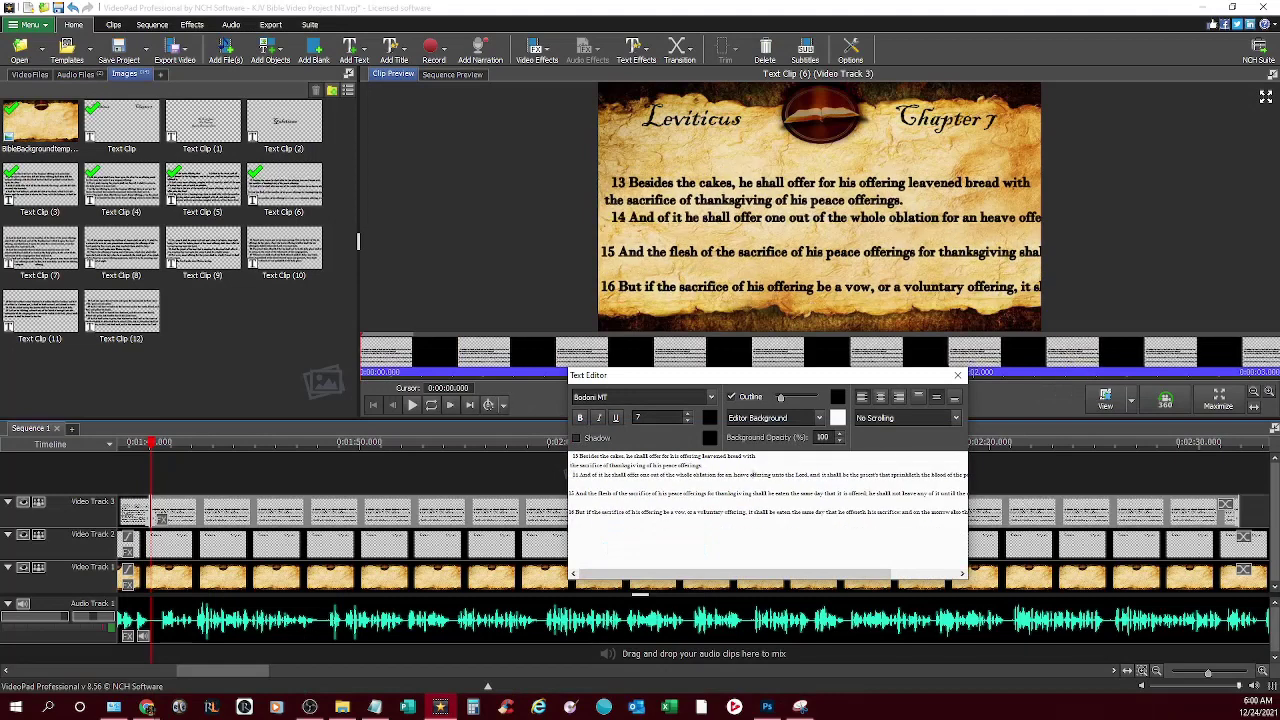
pyautogui.click(751, 475)
pyautogui.press('Return')
pyautogui.click(752, 484)
pyautogui.press('Return')
# Close the gaps before verses 15 and 16 and break verse 15 into three lines ending with "until the morning."
pyautogui.click(570, 512)
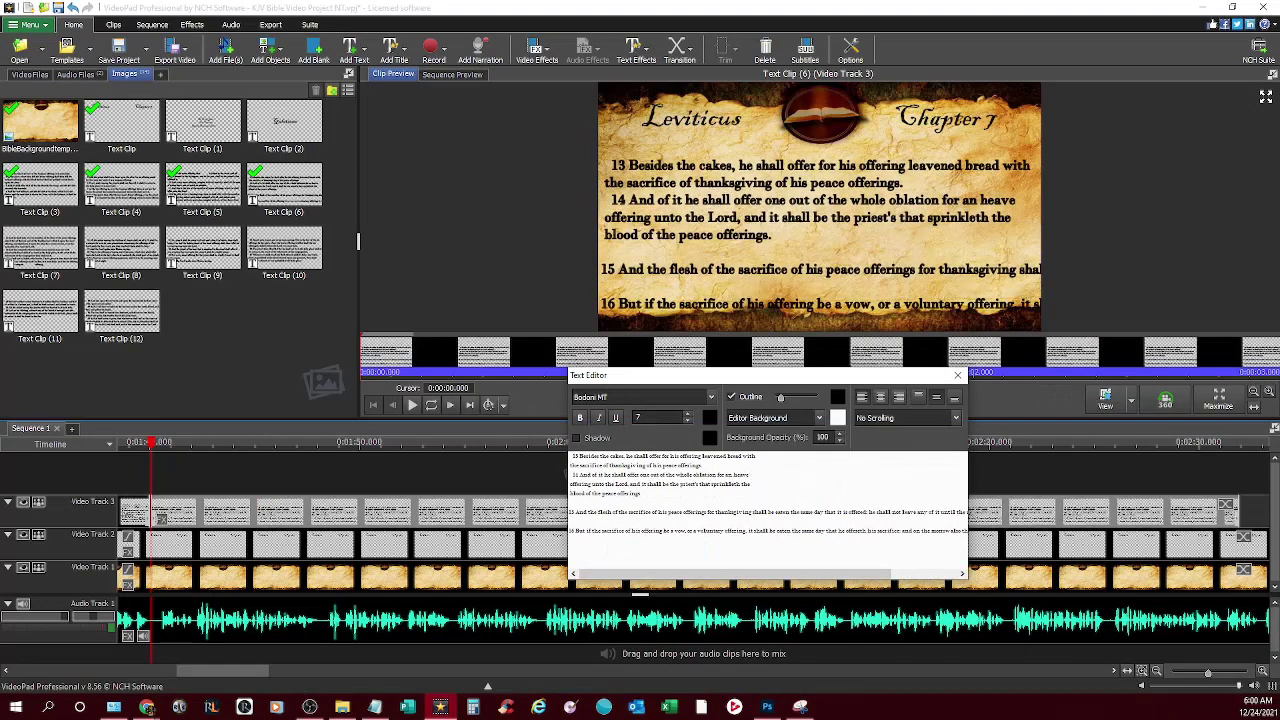
pyautogui.press('BackSpace')
pyautogui.press('Return')
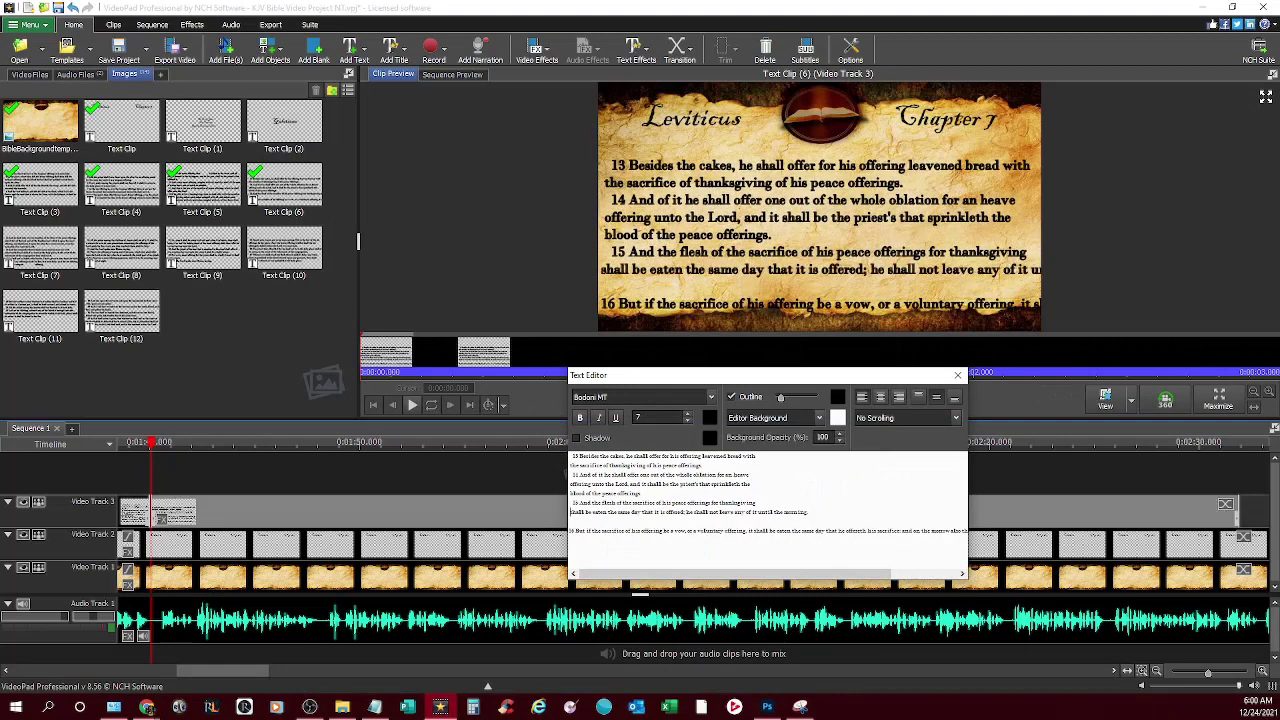
pyautogui.click(758, 512)
pyautogui.press('Return')
pyautogui.click(570, 540)
pyautogui.press('BackSpace')
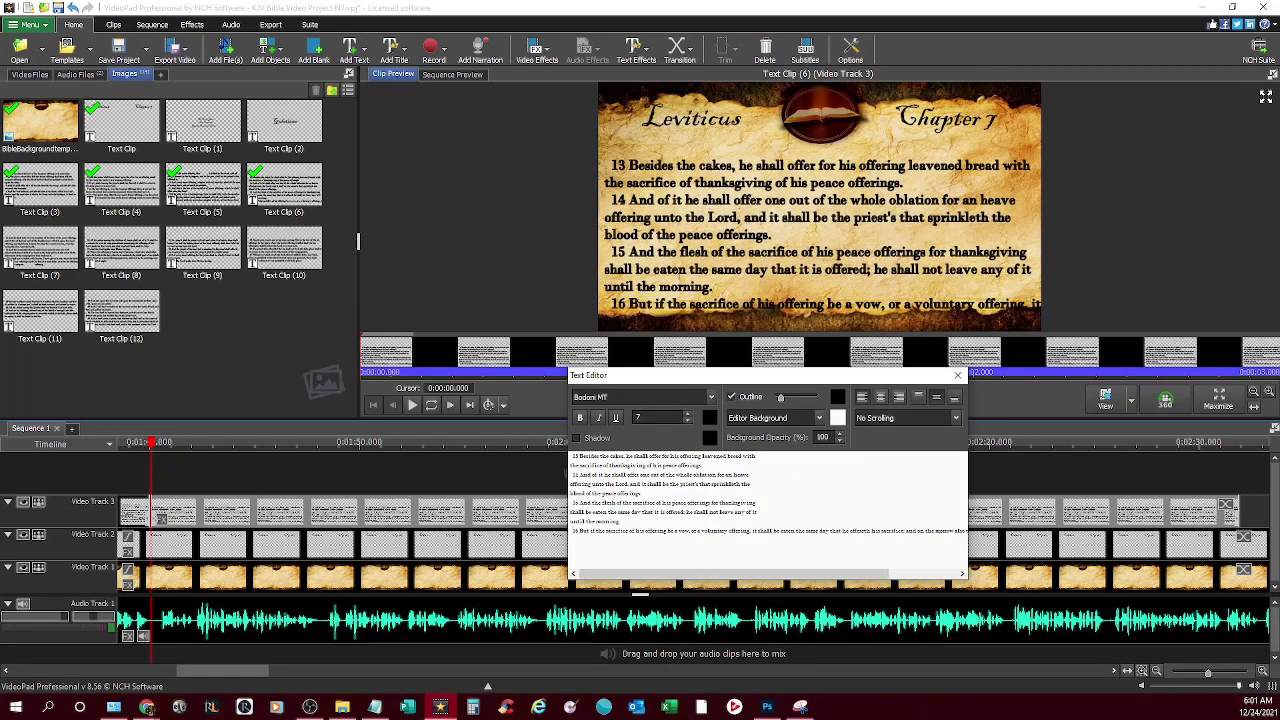
# Break verse 16 into three lines and shift the text of Text Clip (6) up slightly on the parchment
pyautogui.click(752, 531)
pyautogui.press('Return')
pyautogui.click(753, 540)
pyautogui.press('Return')
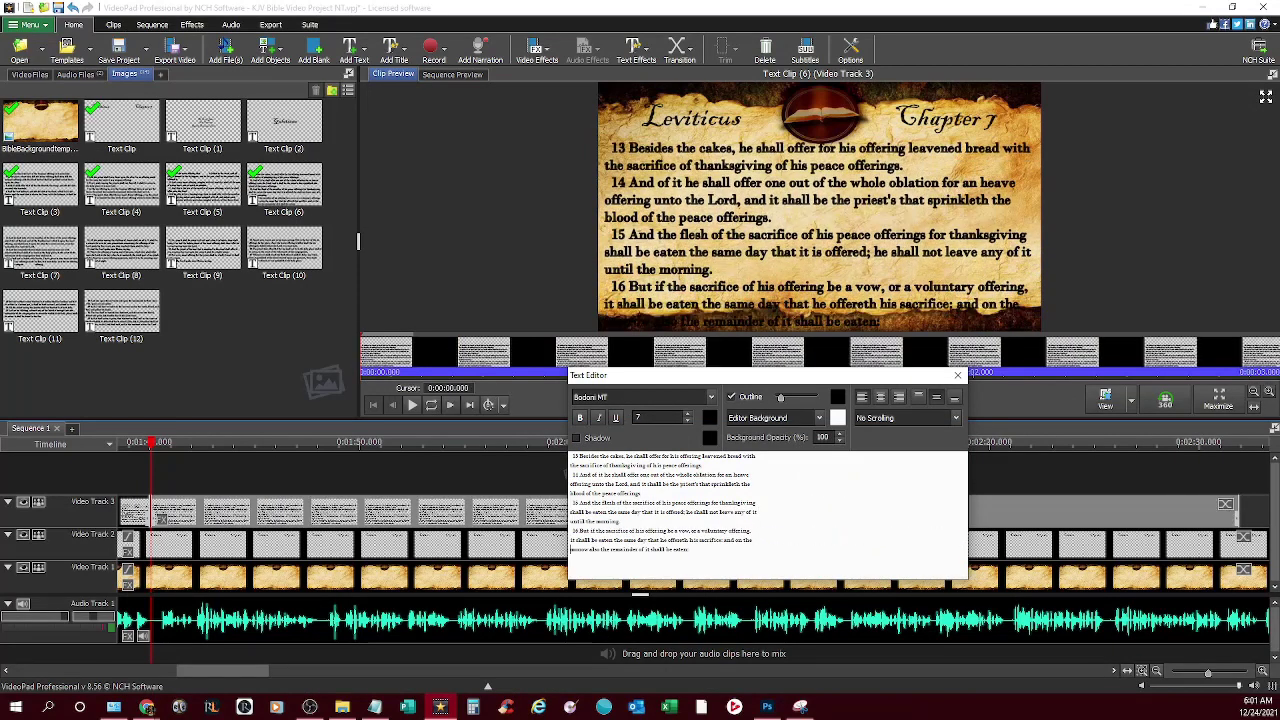
pyautogui.click(957, 375)
pyautogui.moveTo(818, 232); pyautogui.dragTo(818, 225)
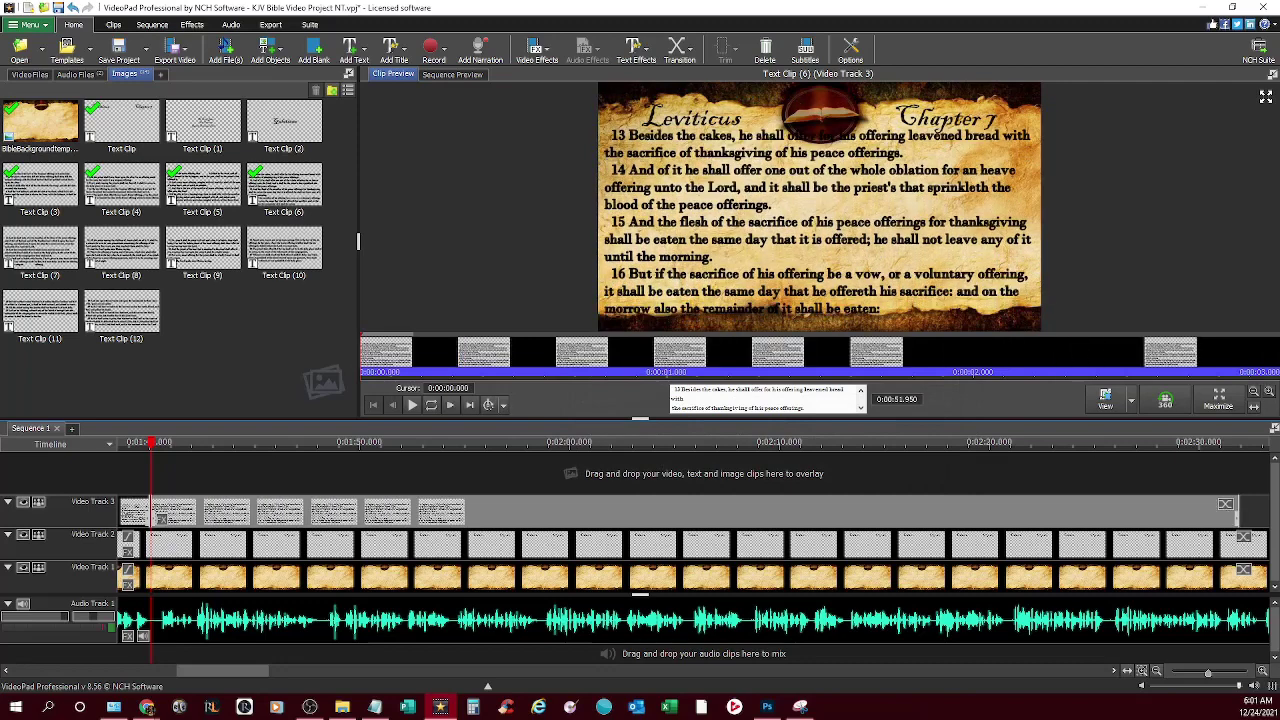
# Delete verse 16 from Text Clip (6) and shift the remaining verses down slightly on the parchment
pyautogui.click(765, 399)
pyautogui.moveTo(690, 548); pyautogui.dragTo(571, 531)
pyautogui.press('BackSpace')
pyautogui.click(958, 375)
pyautogui.moveTo(818, 230)
pyautogui.mouseDown()
pyautogui.moveTo(818, 250)
pyautogui.moveTo(818, 232)
pyautogui.mouseUp()
# Play the sequence through verses 13 to 15 and trim the end of Text Clip (6) at 0:02:08.372
pyautogui.click(148, 443)
pyautogui.click(433, 405)
pyautogui.click(433, 405)
pyautogui.click(393, 74)
pyautogui.click(765, 399)
pyautogui.click(957, 375)
pyautogui.click(150, 443)
pyautogui.click(431, 405)
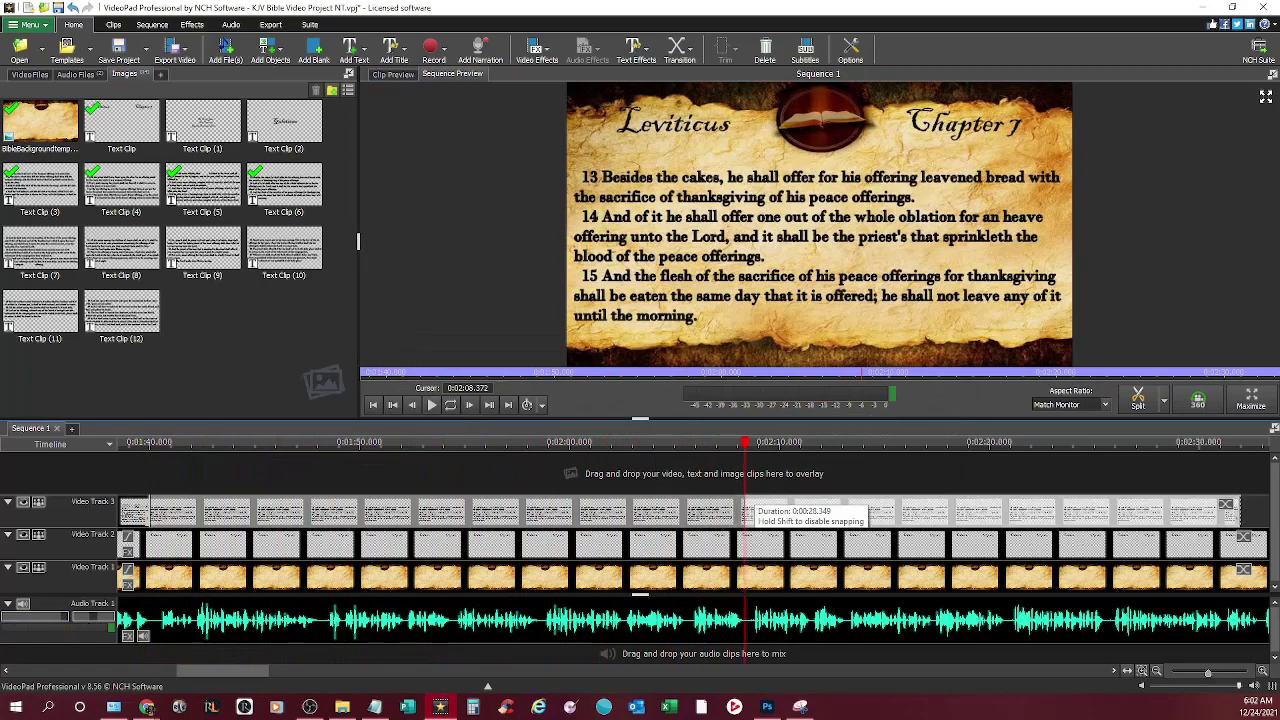
pyautogui.press('space')
# Switch to the browser and copy Leviticus 7 verses 15 to 18 from the Bible Gateway page
pyautogui.hotkey('alt', 'Tab')
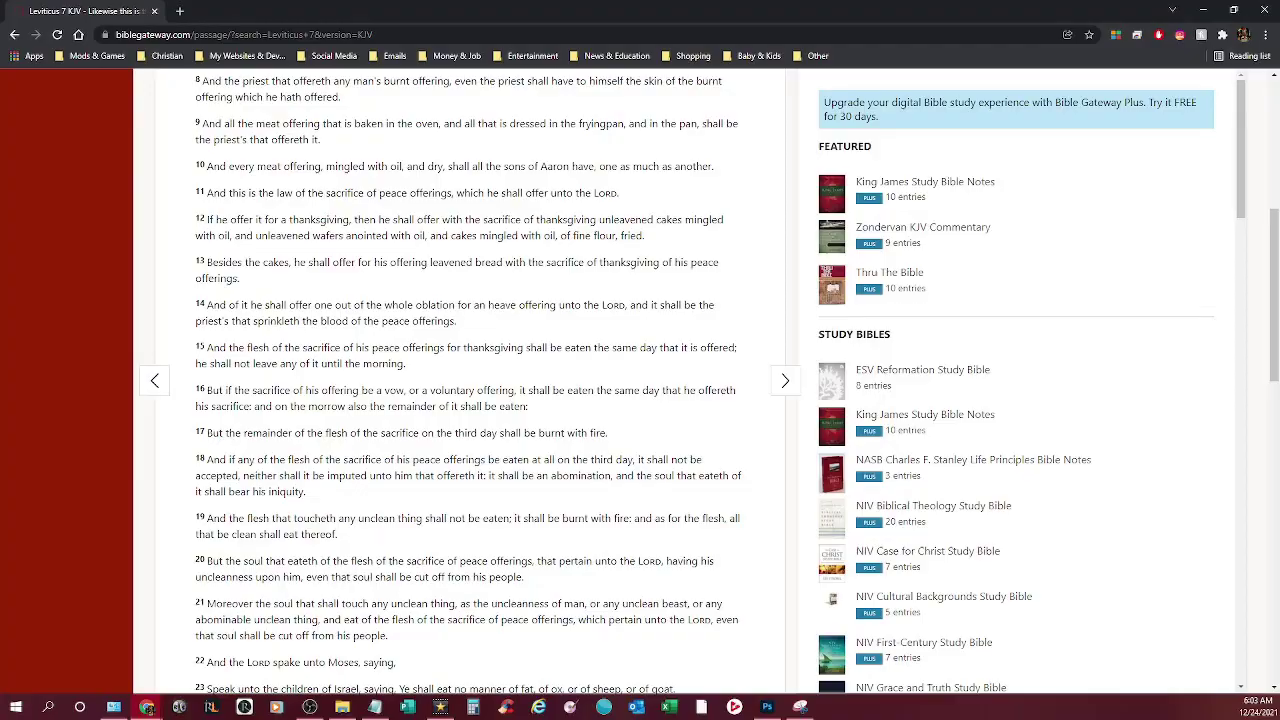
pyautogui.hotkey('alt', 'Tab')
pyautogui.click(147, 707)
pyautogui.moveTo(196, 348); pyautogui.dragTo(196, 282)
pyautogui.scroll(-1, 450, 430)
pyautogui.click(440, 409)
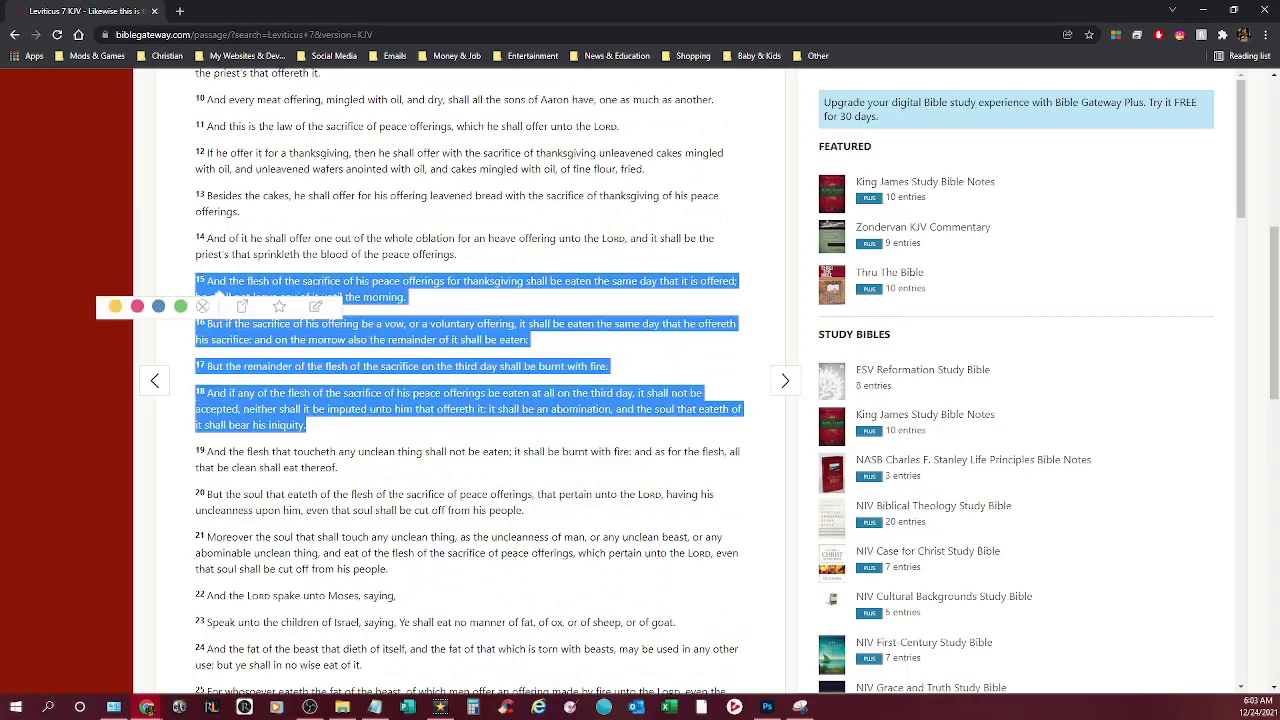
pyautogui.hotkey('ctrl', 'c')
# Switch back to VideoPad and replace the text of Text Clip (7) on Video Track 3 with the copied verses 15 to 18
pyautogui.click(440, 707)
pyautogui.doubleClick(450, 512)
pyautogui.moveTo(664, 541); pyautogui.dragTo(570, 456)
pyautogui.rightClick(584, 465)
pyautogui.click(618, 540)
pyautogui.click(570, 456)
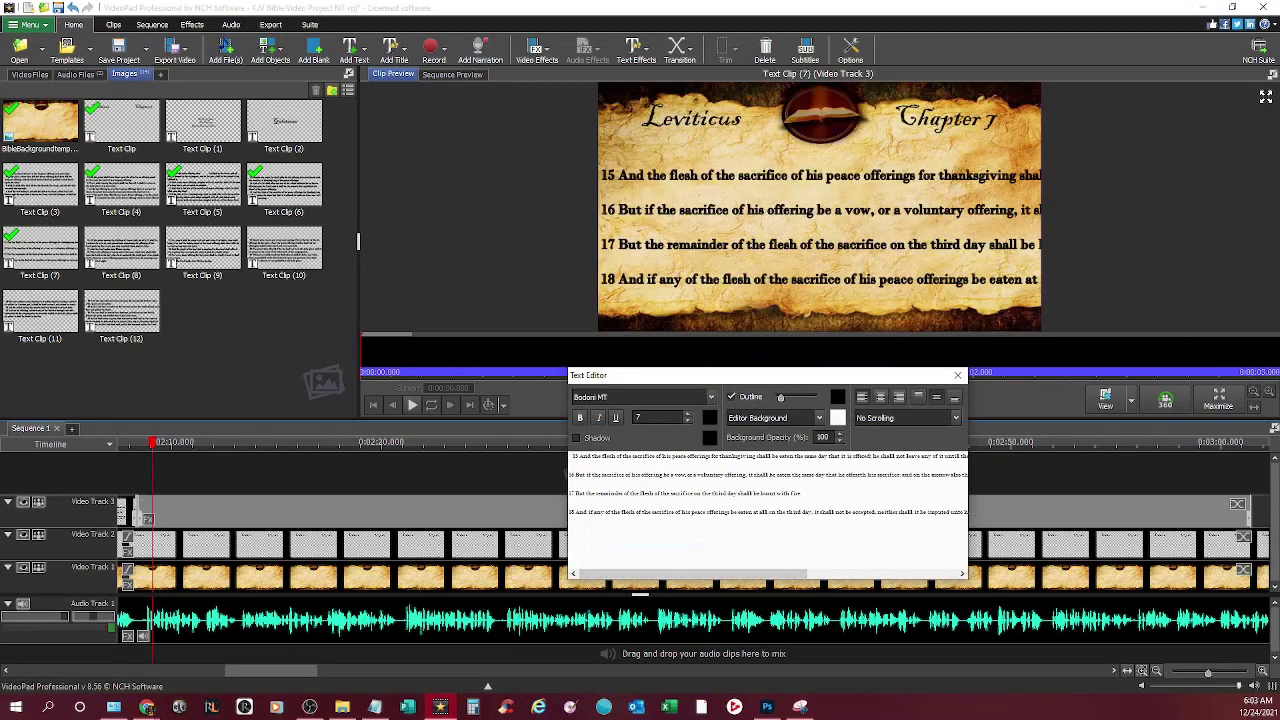
# Break verse 15 in Text Clip (7) after "thanksgiving" and "any of it" so it fits the parchment width
pyautogui.click(756, 456)
pyautogui.press('Return')
pyautogui.click(757, 465)
pyautogui.press('Return')
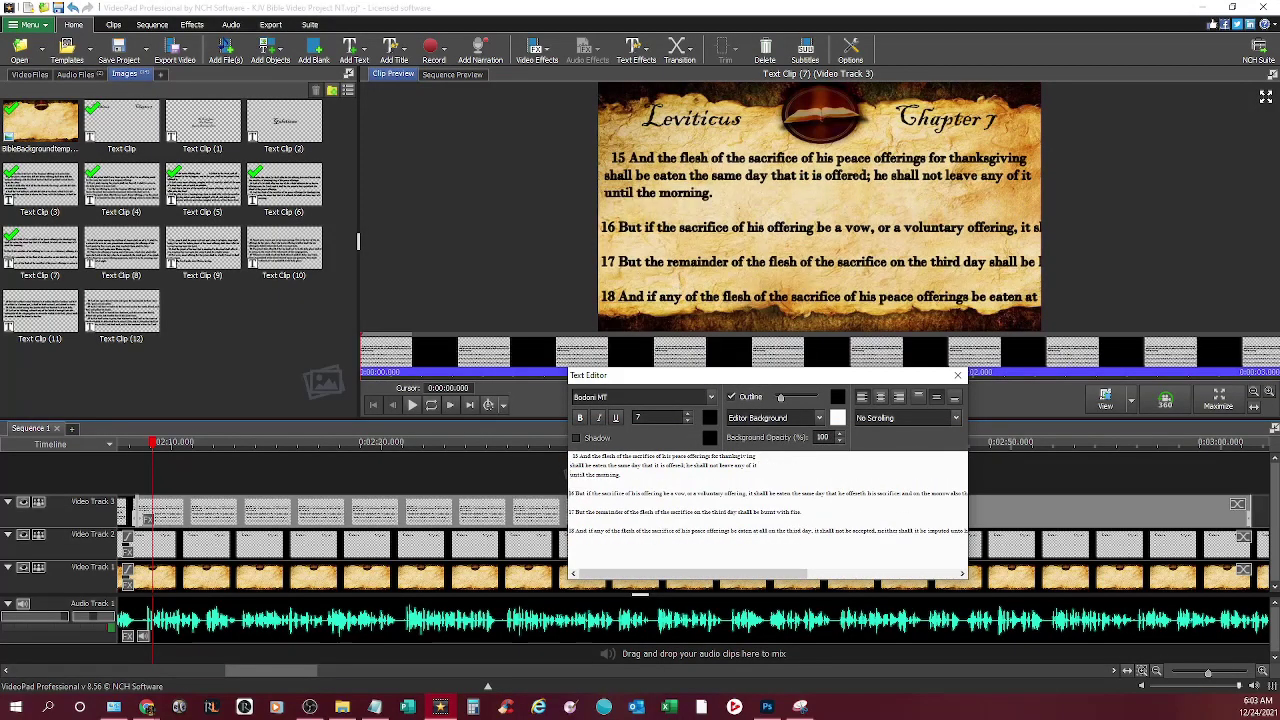
# Close the gap before verse 16 in Text Clip (7) and break the verse after "offering," and "and on the"
pyautogui.click(570, 493)
pyautogui.press('BackSpace')
pyautogui.click(750, 484)
pyautogui.press('Return')
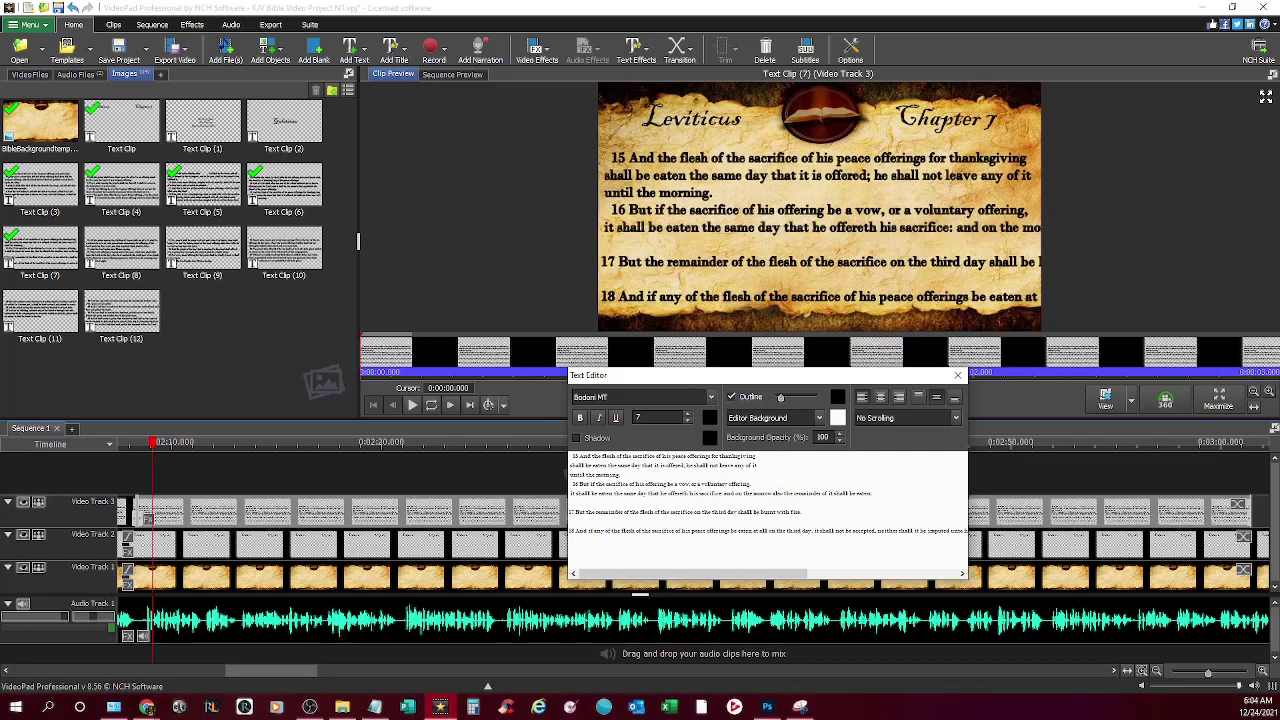
pyautogui.click(752, 493)
pyautogui.press('Return')
# Close the gap before verse 17 and move "be burnt with fire." onto a second line
pyautogui.click(570, 521)
pyautogui.press('BackSpace')
pyautogui.click(757, 512)
pyautogui.press('Return')
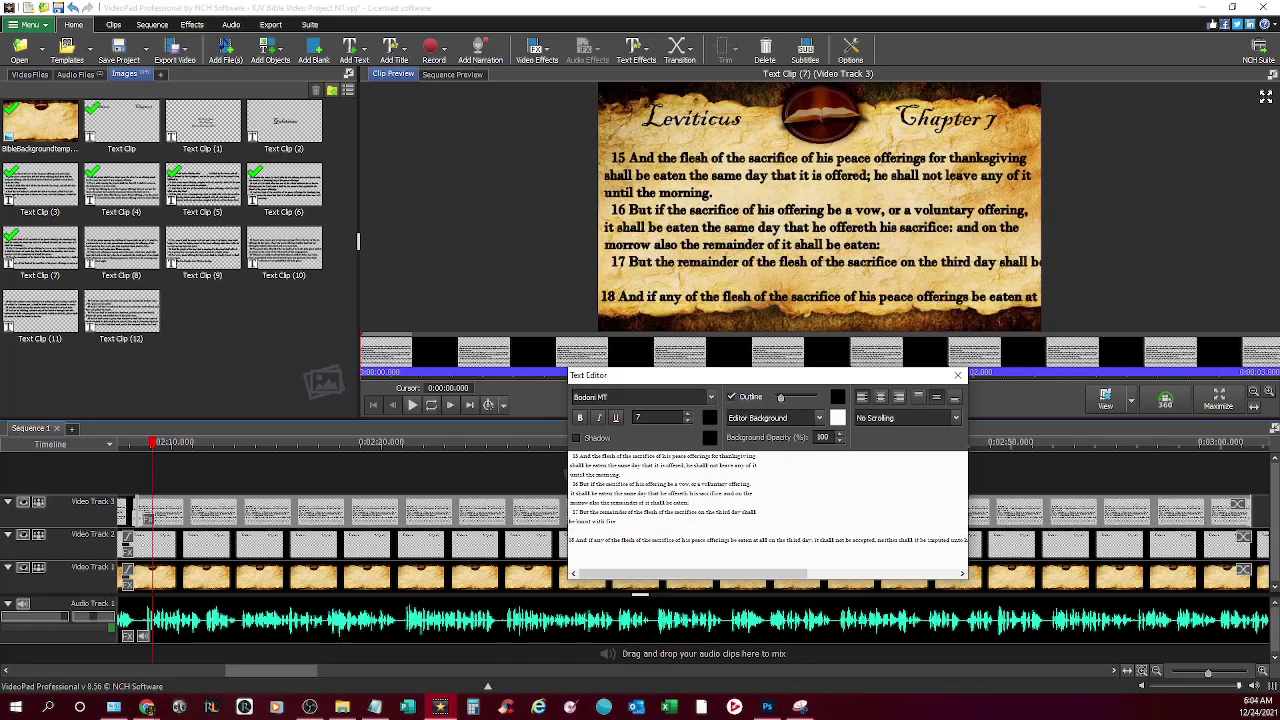
# Close the gap before verse 18 and break the verse after "be eaten" and "neither shall it be"
pyautogui.click(570, 540)
pyautogui.press('BackSpace')
pyautogui.click(757, 531)
pyautogui.press('Return')
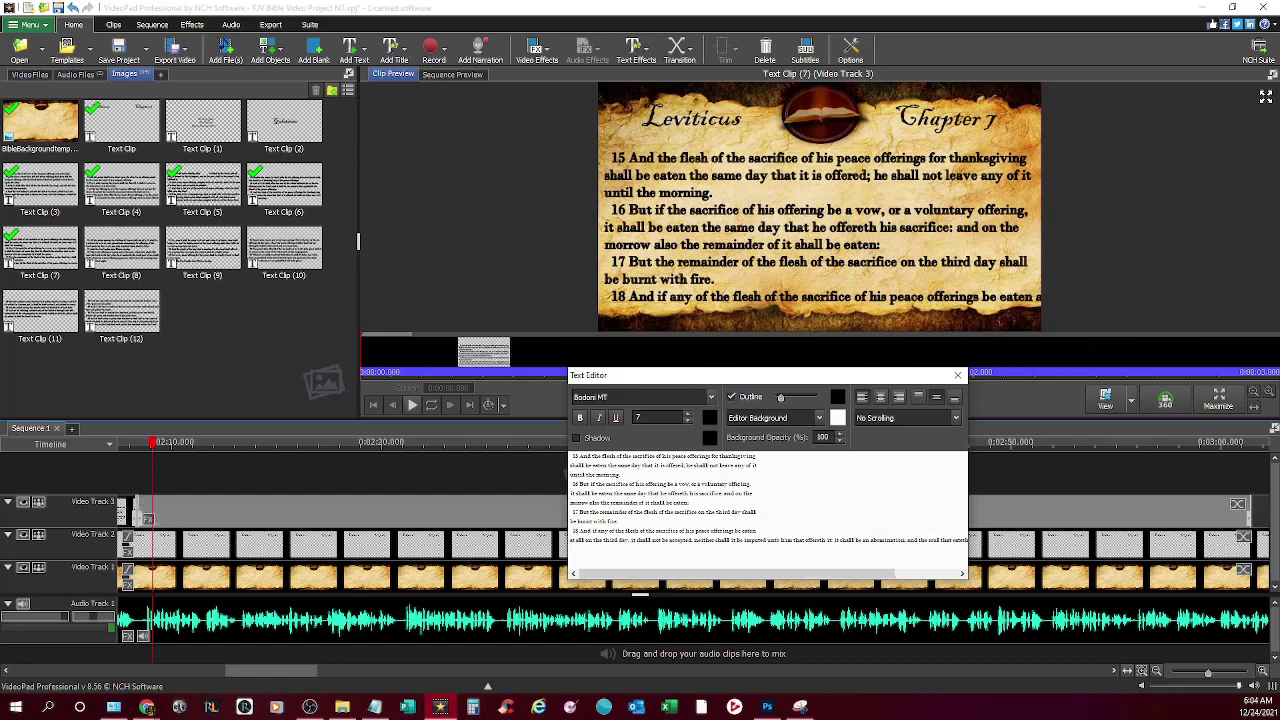
pyautogui.click(743, 540)
pyautogui.press('Return')
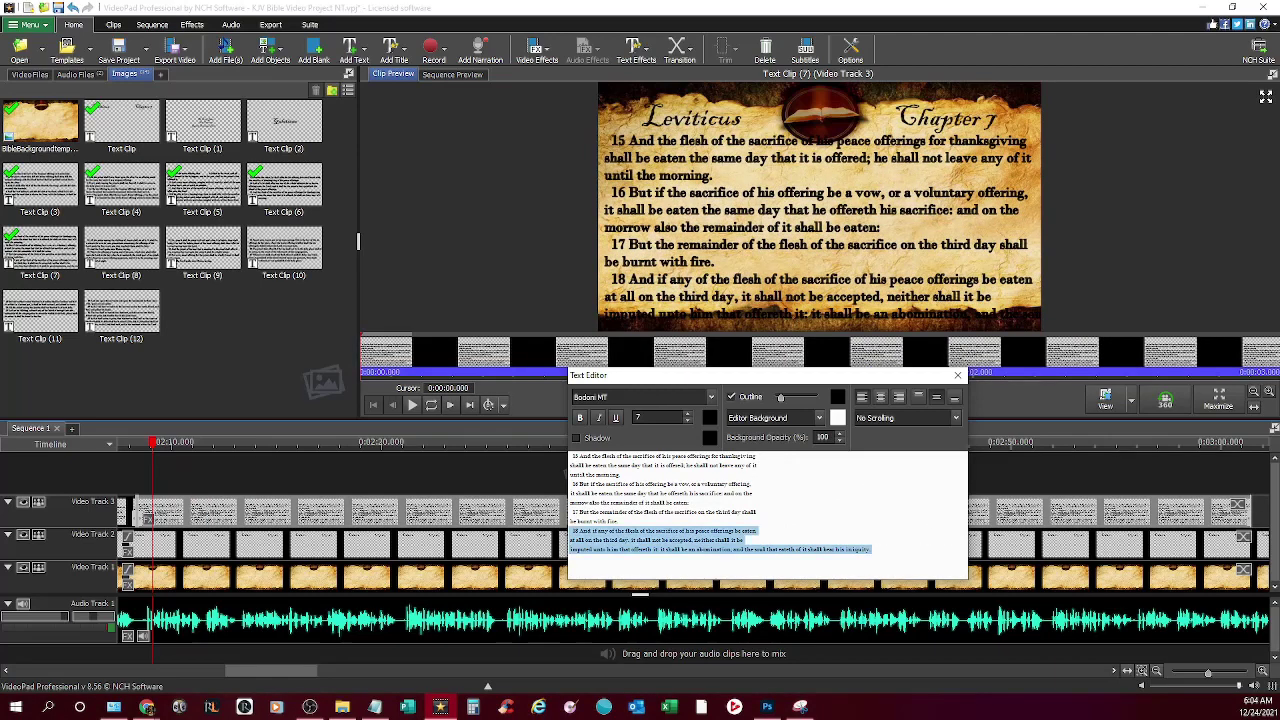
# Cut verse 18 from Text Clip (7) and play the sequence from the clip's start to check it against the narration
pyautogui.hotkey('ctrl', 'x')
pyautogui.click(957, 375)
pyautogui.click(130, 442)
pyautogui.press('space')
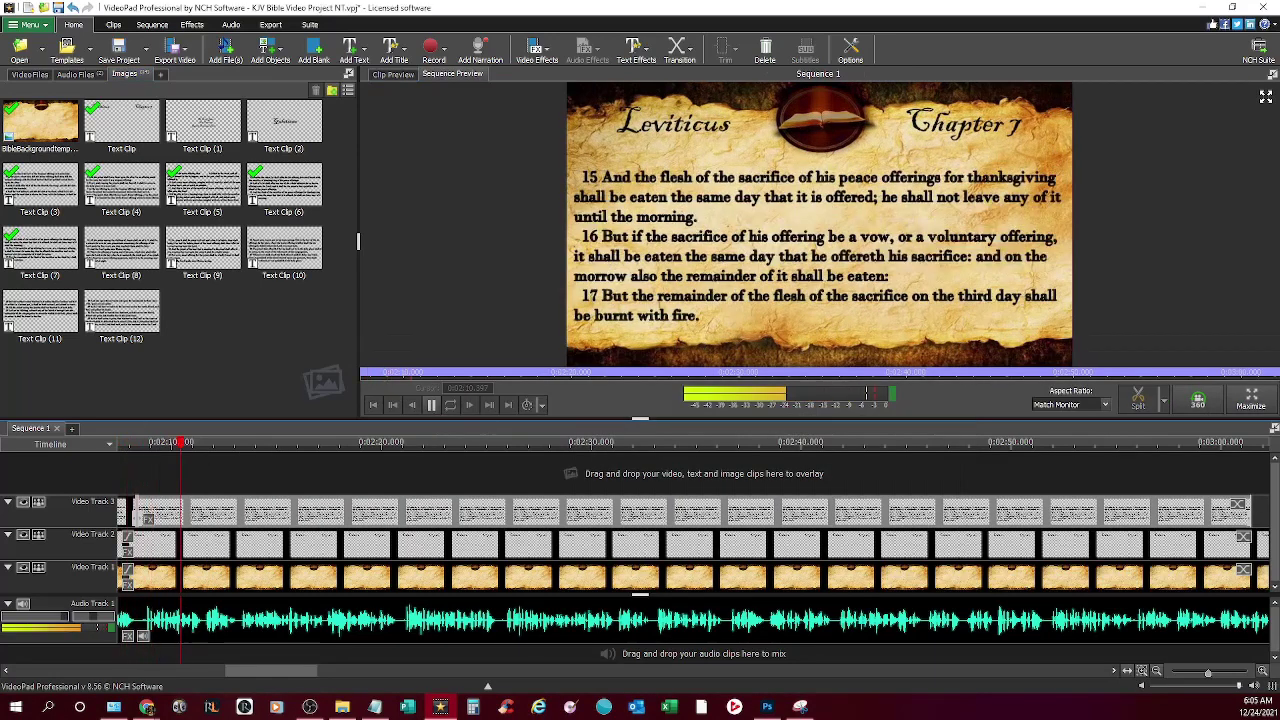
pyautogui.moveTo(231, 442); pyautogui.dragTo(165, 442)
pyautogui.doubleClick(168, 512)
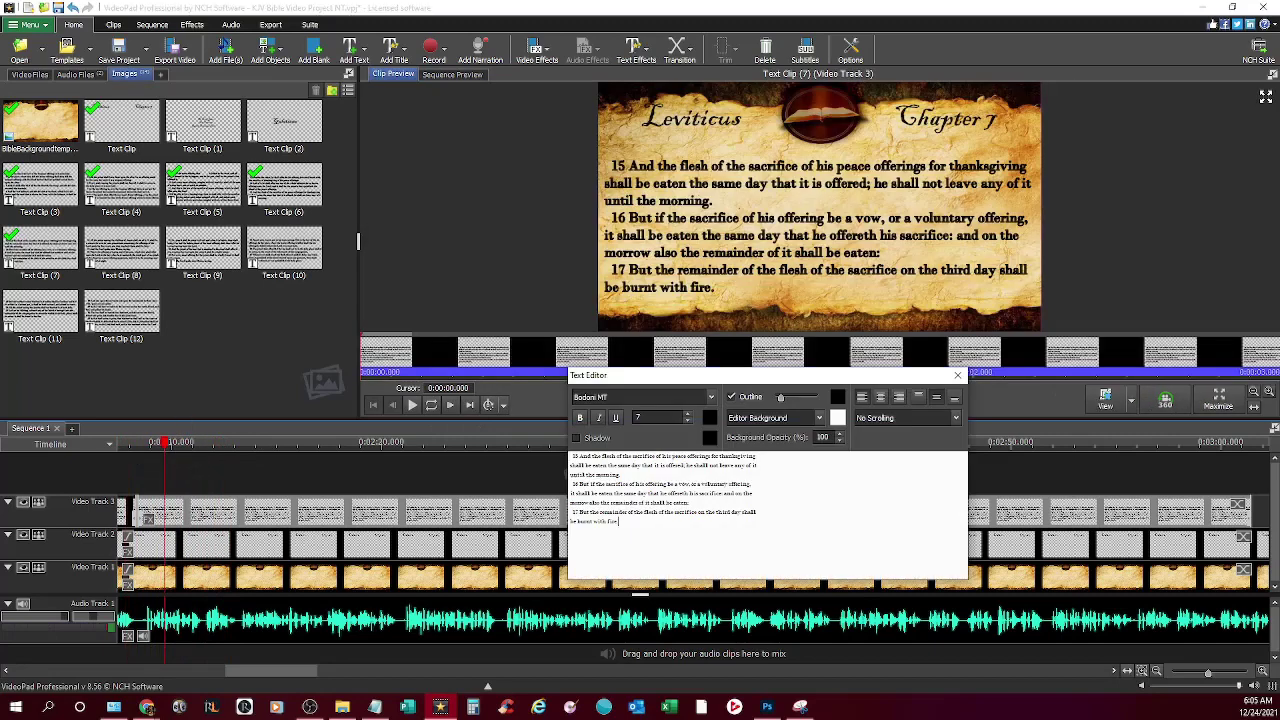
pyautogui.click(73, 8)
pyautogui.click(73, 8)
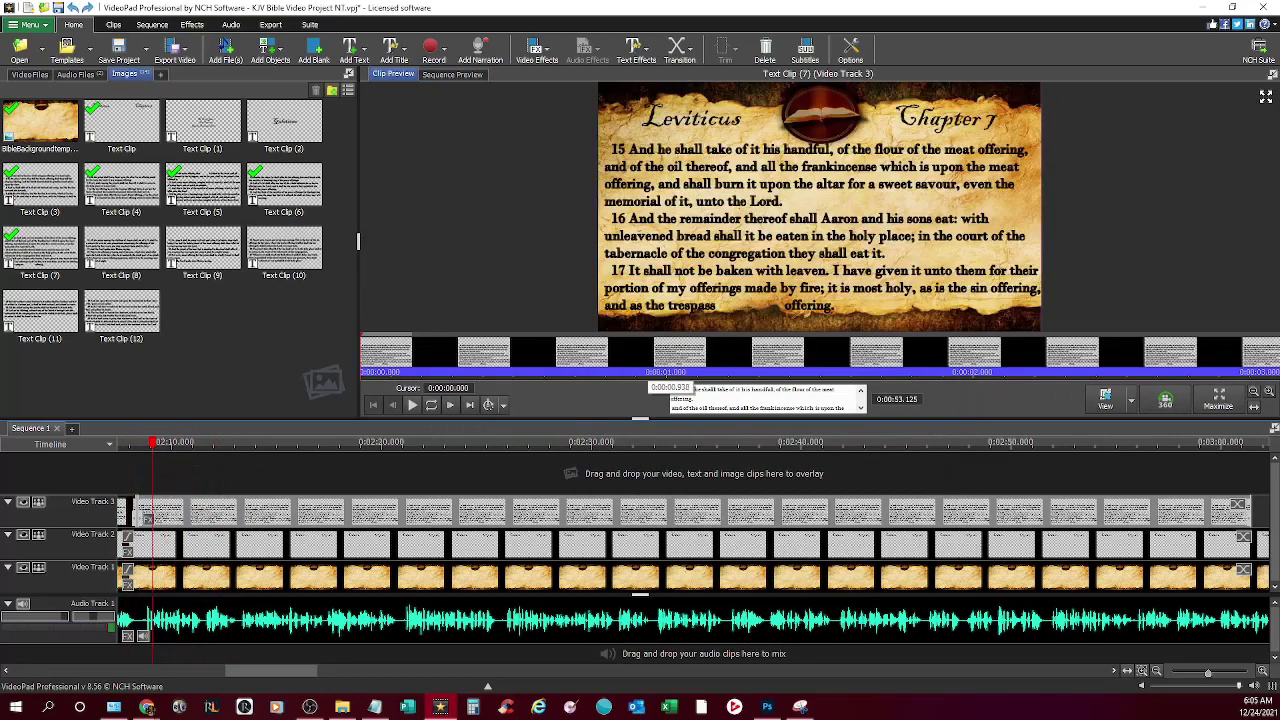
pyautogui.hotkey('ctrl', 'y')
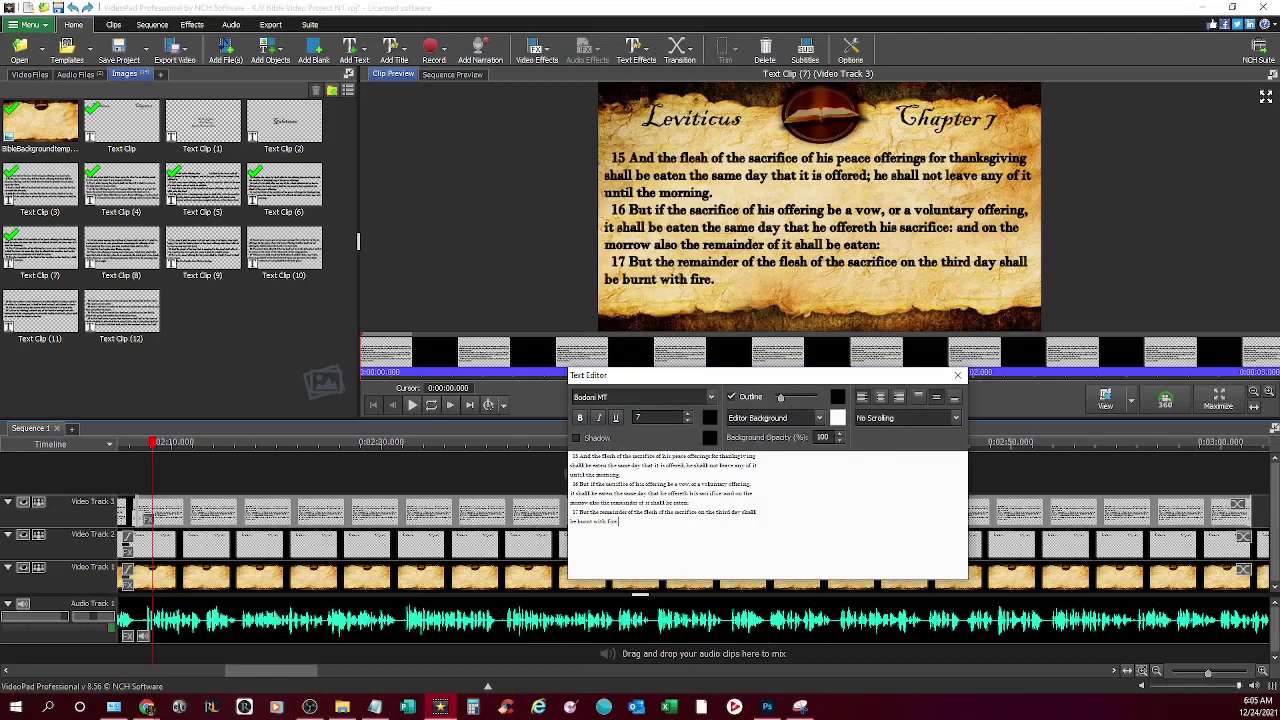
# Paste verse 18 below verse 17 in Text Clip (7) and remove verse 15 so the text starts with verse 16
pyautogui.rightClick(651, 523)
pyautogui.click(700, 603)
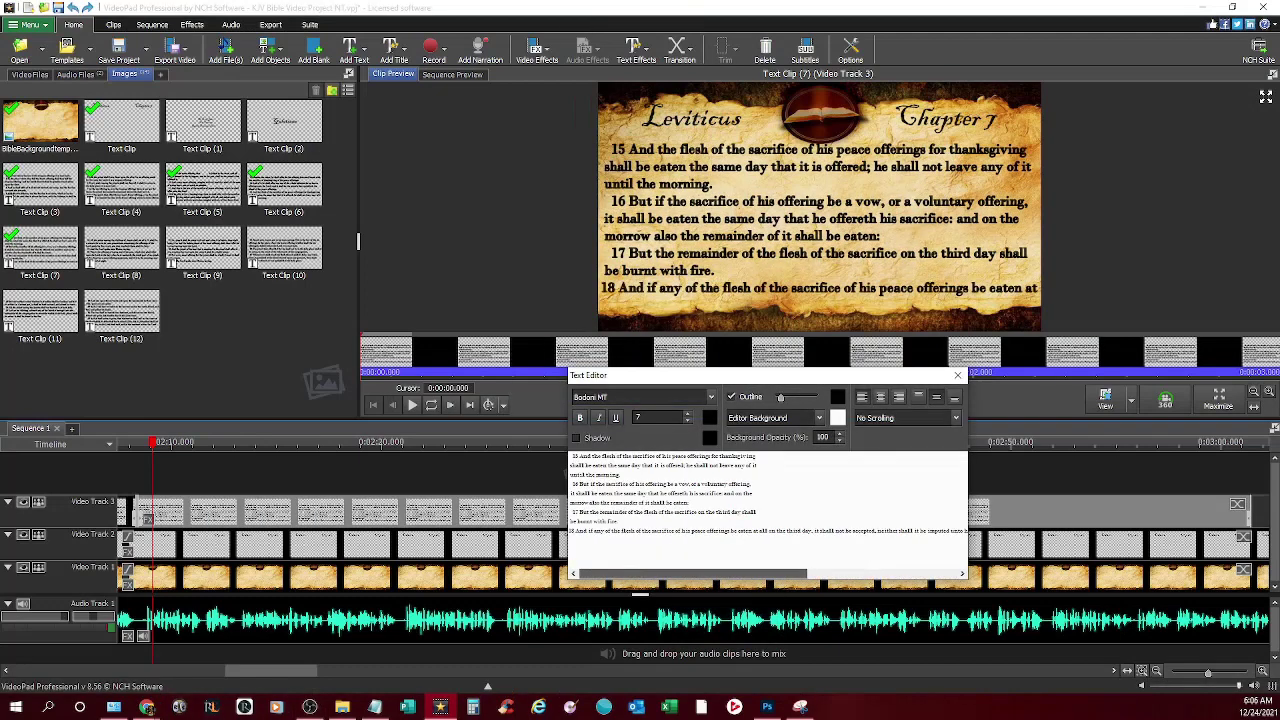
pyautogui.click(570, 503)
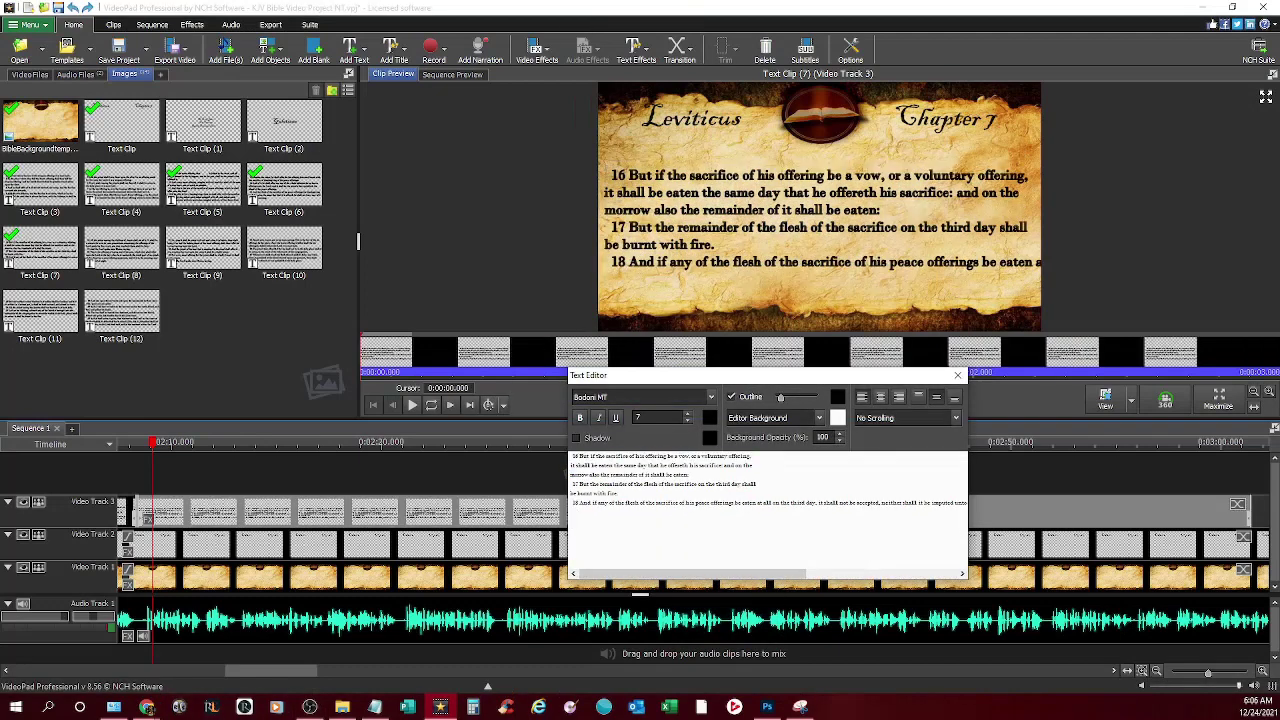
# Break verse 18 into four lines after "be eaten", "neither shall it be" and "and the", and close the text editor
pyautogui.click(757, 503)
pyautogui.press('Return')
pyautogui.click(747, 512)
pyautogui.press('Return')
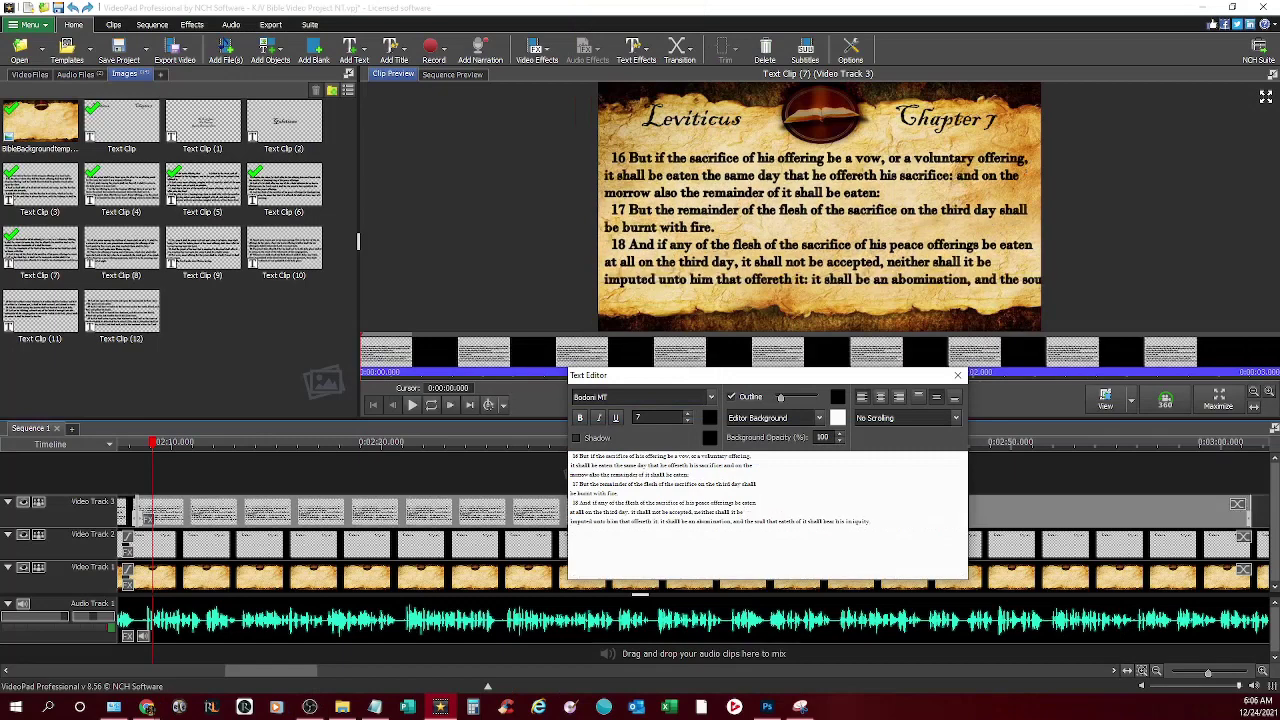
pyautogui.click(753, 521)
pyautogui.press('Return')
pyautogui.click(957, 375)
# Play the sequence to the end of verse 18 and trim the end of Text Clip (7) there
pyautogui.press('space')
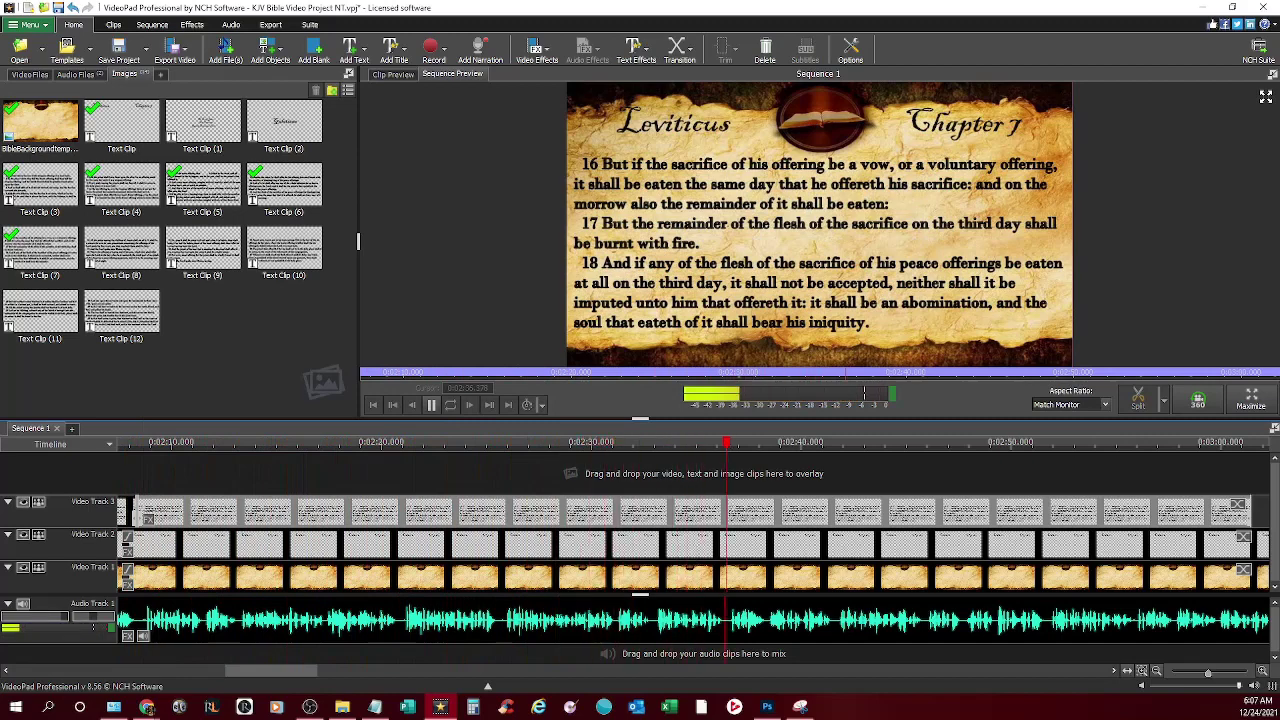
pyautogui.moveTo(1249, 512); pyautogui.dragTo(837, 512)
# Place Text Clip (8) on Video Track 3 right after Text Clip (7) and extend it to about 53 seconds
pyautogui.moveTo(271, 671); pyautogui.dragTo(327, 671)
pyautogui.moveTo(121, 248); pyautogui.dragTo(138, 512)
pyautogui.moveTo(242, 512); pyautogui.dragTo(1250, 512)
# Copy Leviticus 7 verses 19 to 22 from the Bible Gateway page and replace the text of Text Clip (8) with them
pyautogui.moveTo(147, 707)
pyautogui.click(220, 650)
pyautogui.moveTo(131, 451); pyautogui.dragTo(306, 543)
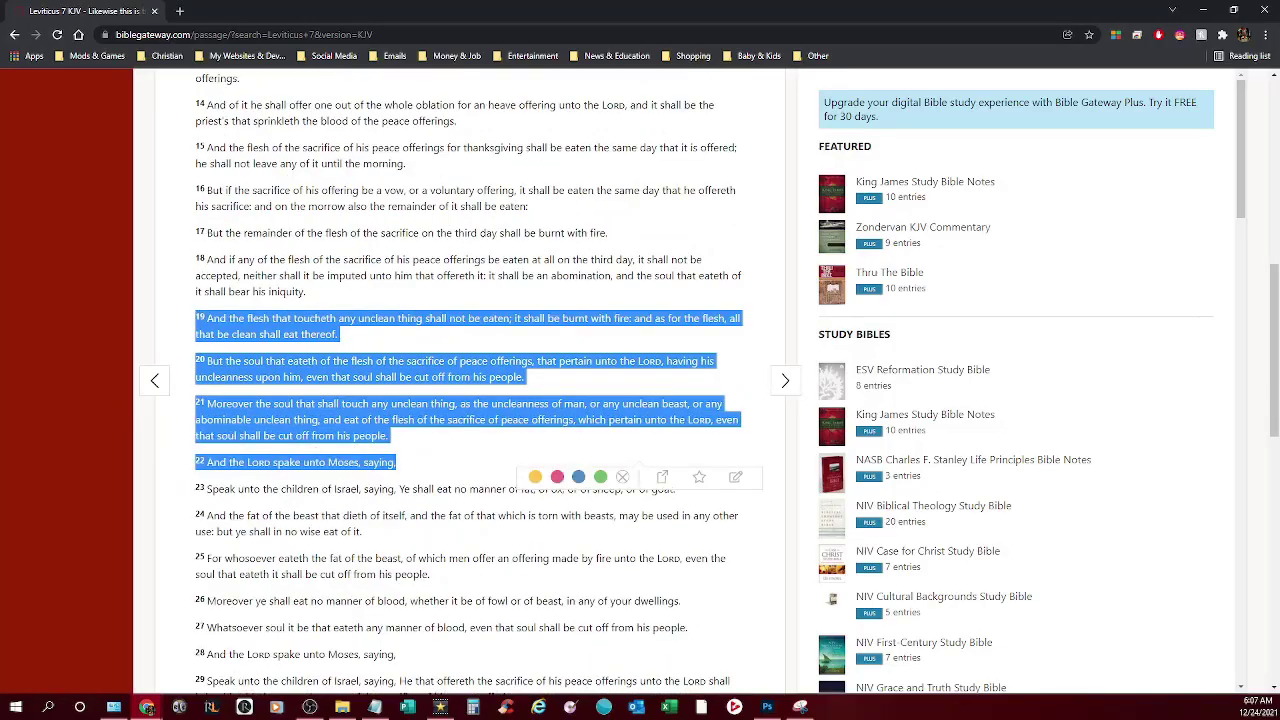
pyautogui.scroll(-3, 400, 400)
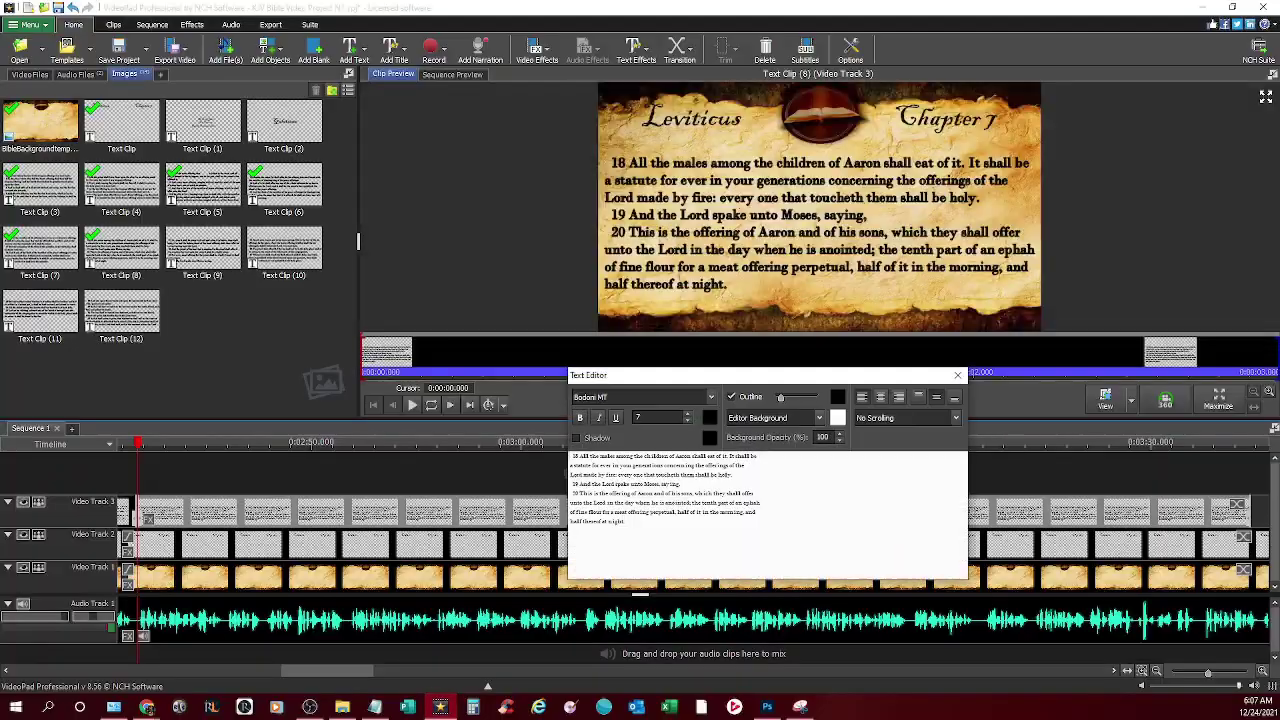
pyautogui.hotkey('ctrl', 'a')
pyautogui.hotkey('ctrl', 'v')
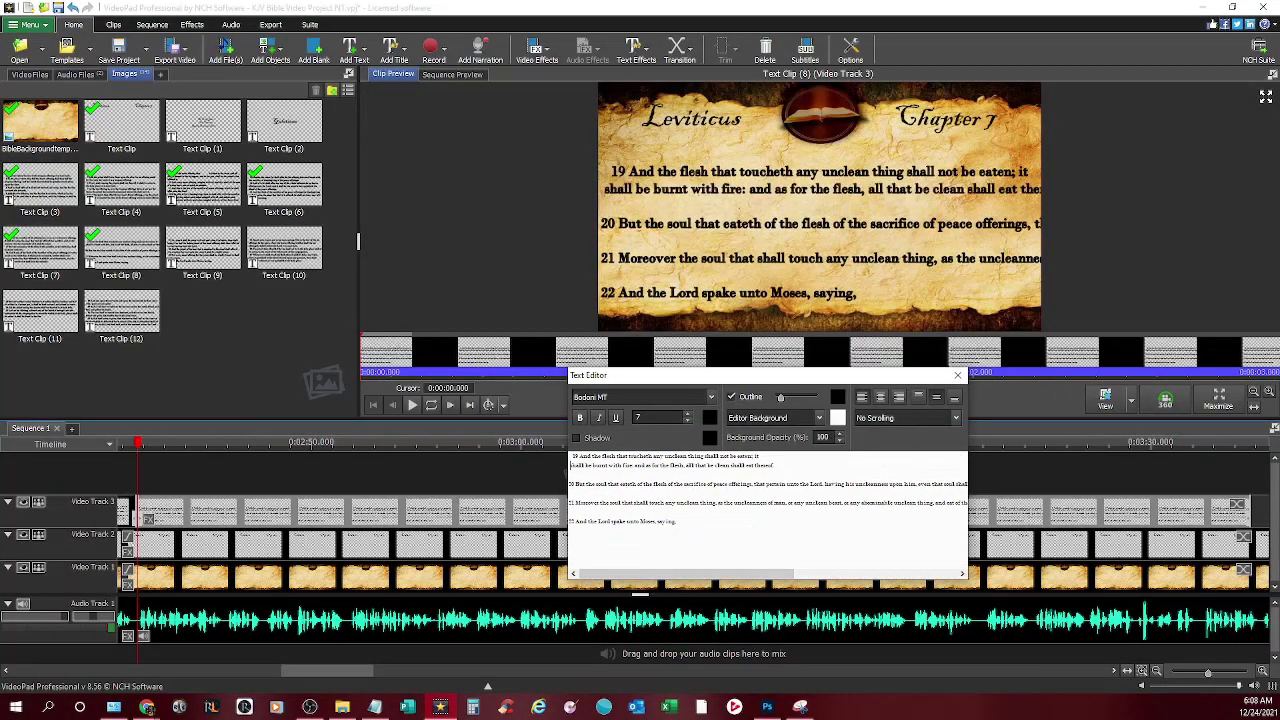
# Break verses 19 and 20 into three lines each and remove the blank line between them
pyautogui.press('Return')
pyautogui.press('Down')
pyautogui.press('Delete')
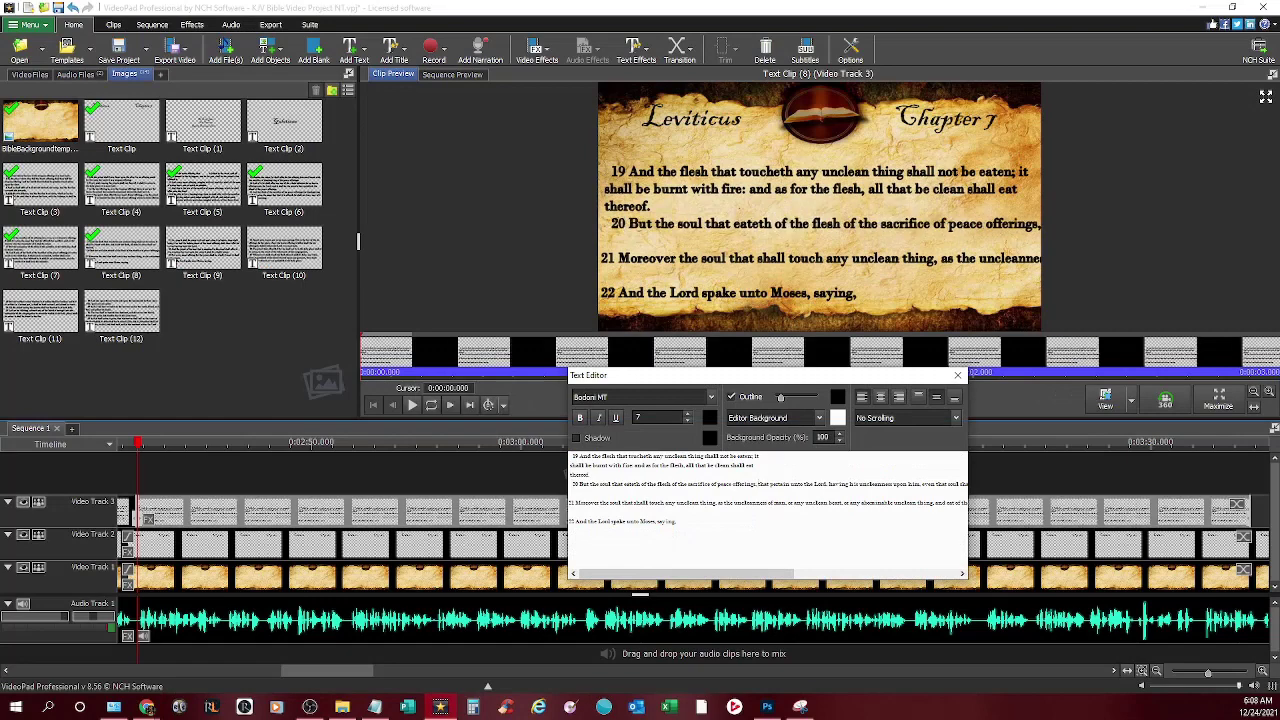
pyautogui.press('Return')
pyautogui.press('Return')
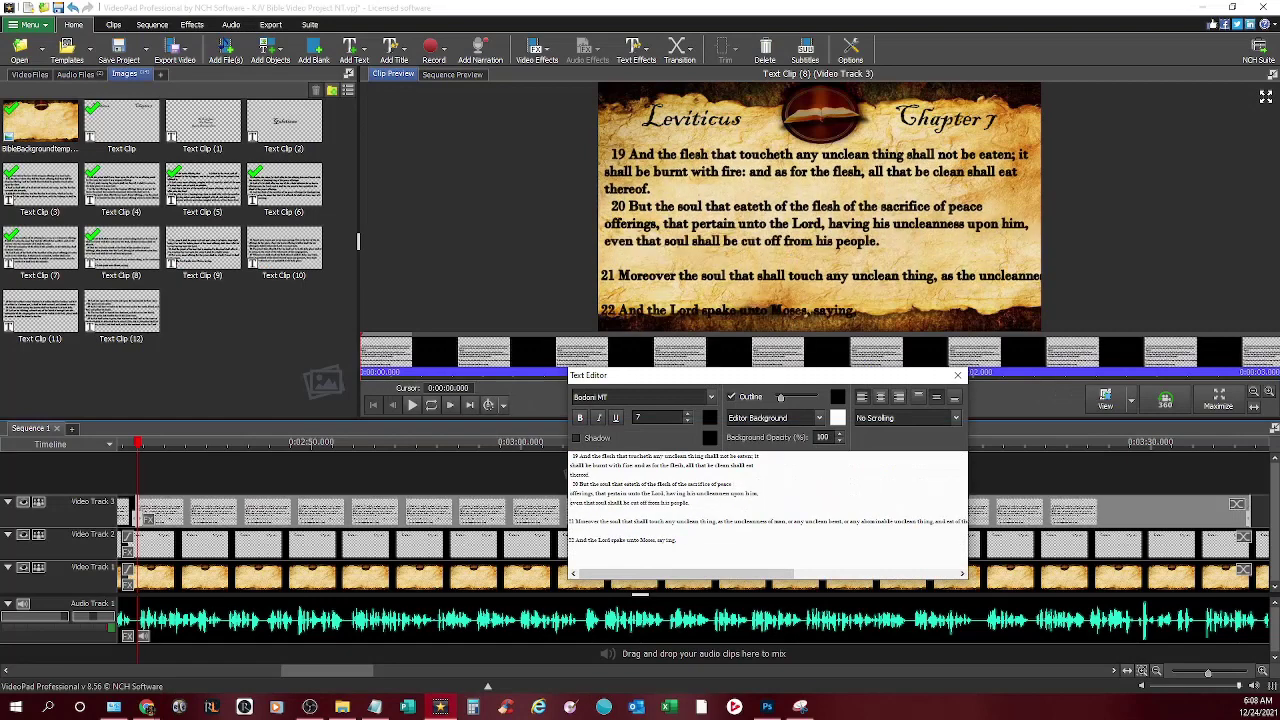
# Close the gap before verse 21 and break the verse into four lines that fit the parchment width
pyautogui.press('Delete')
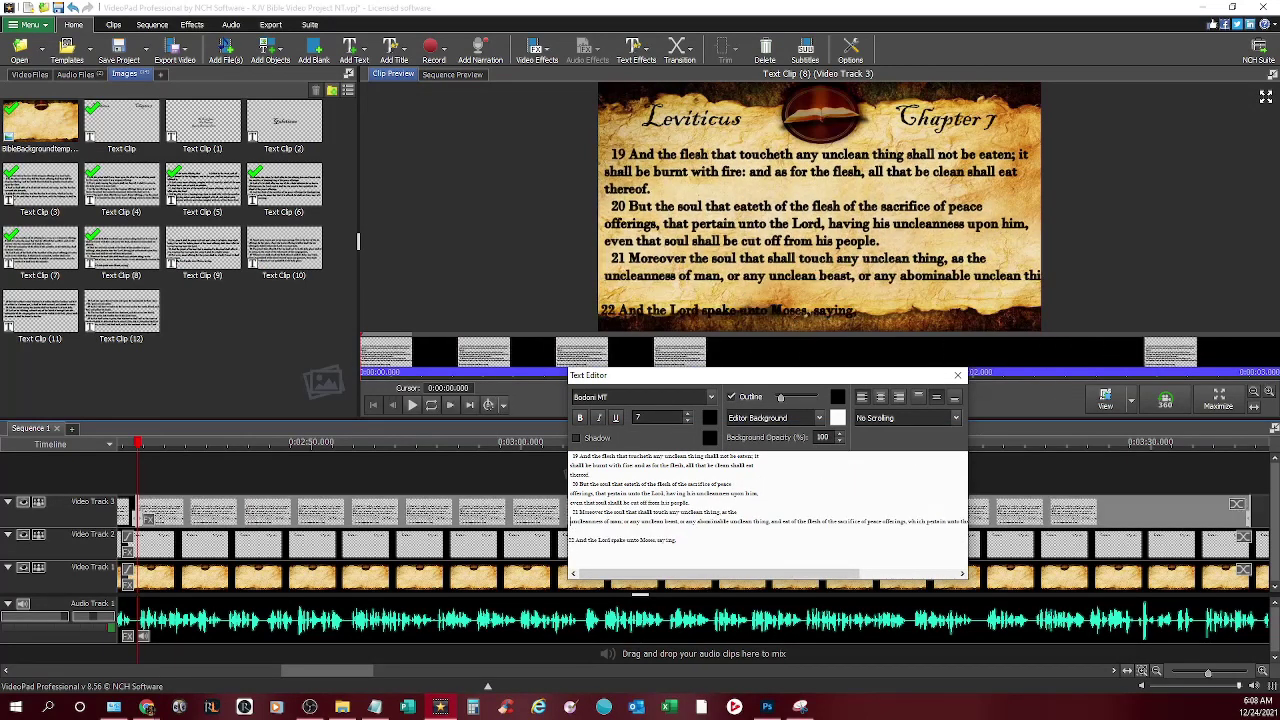
pyautogui.click(752, 521)
pyautogui.press('Return')
pyautogui.click(742, 531)
pyautogui.press('Return')
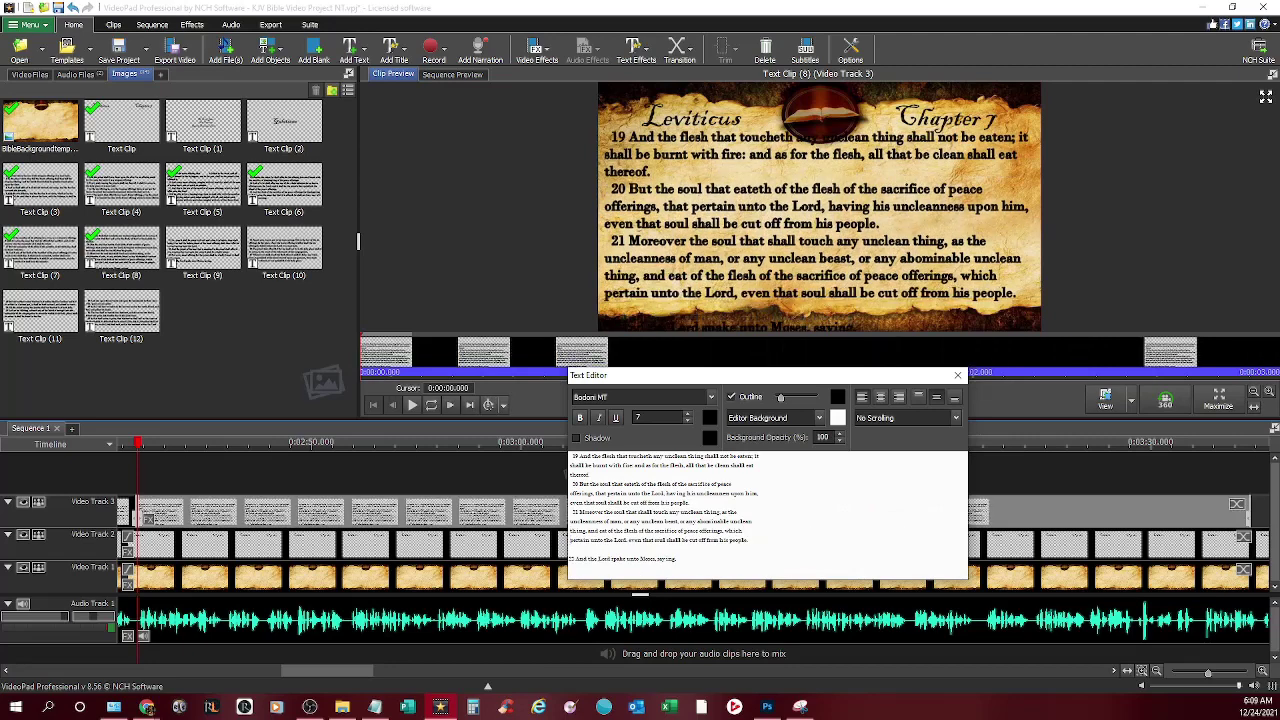
# Close the gap before verse 22 and shift the text of Text Clip (8) up slightly on the parchment
pyautogui.click(570, 549)
pyautogui.press('Delete')
pyautogui.press('Escape')
pyautogui.moveTo(820, 225); pyautogui.dragTo(820, 220)
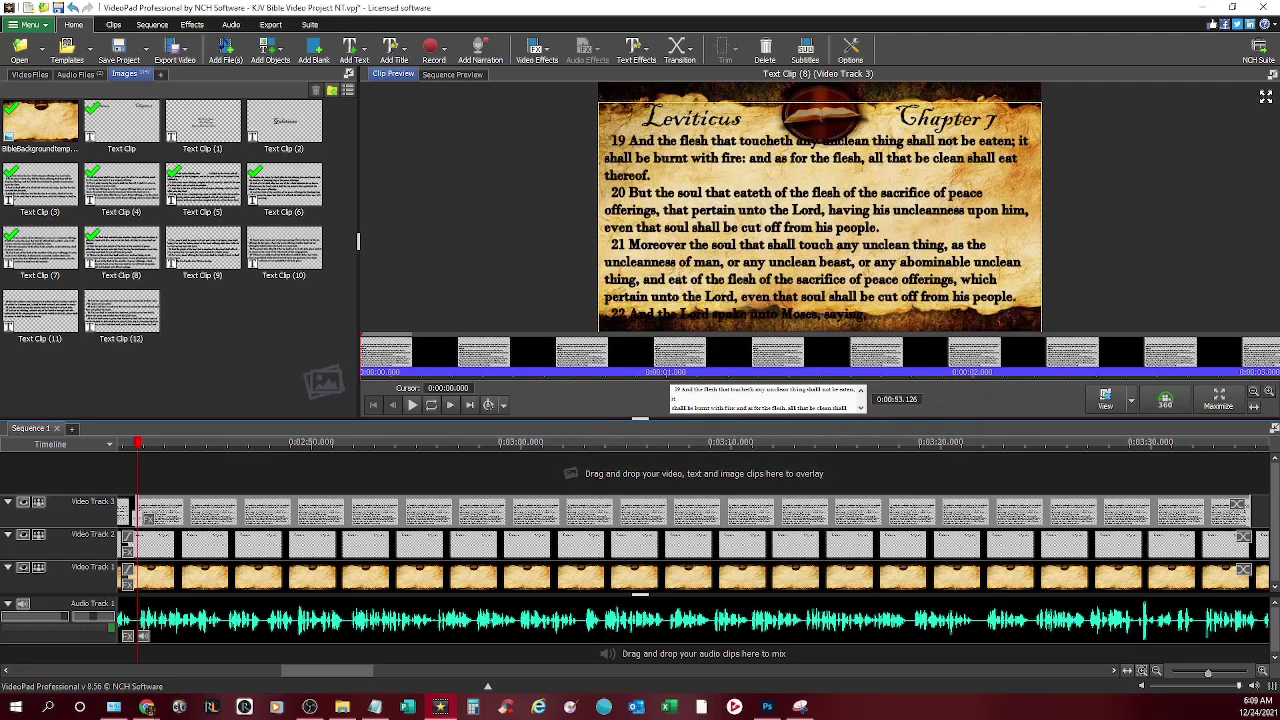
# Delete verse 22 from Text Clip (8) so the text ends with verse 21
pyautogui.click(764, 399)
pyautogui.moveTo(682, 549); pyautogui.dragTo(570, 549)
pyautogui.press('BackSpace')
pyautogui.press('Escape')
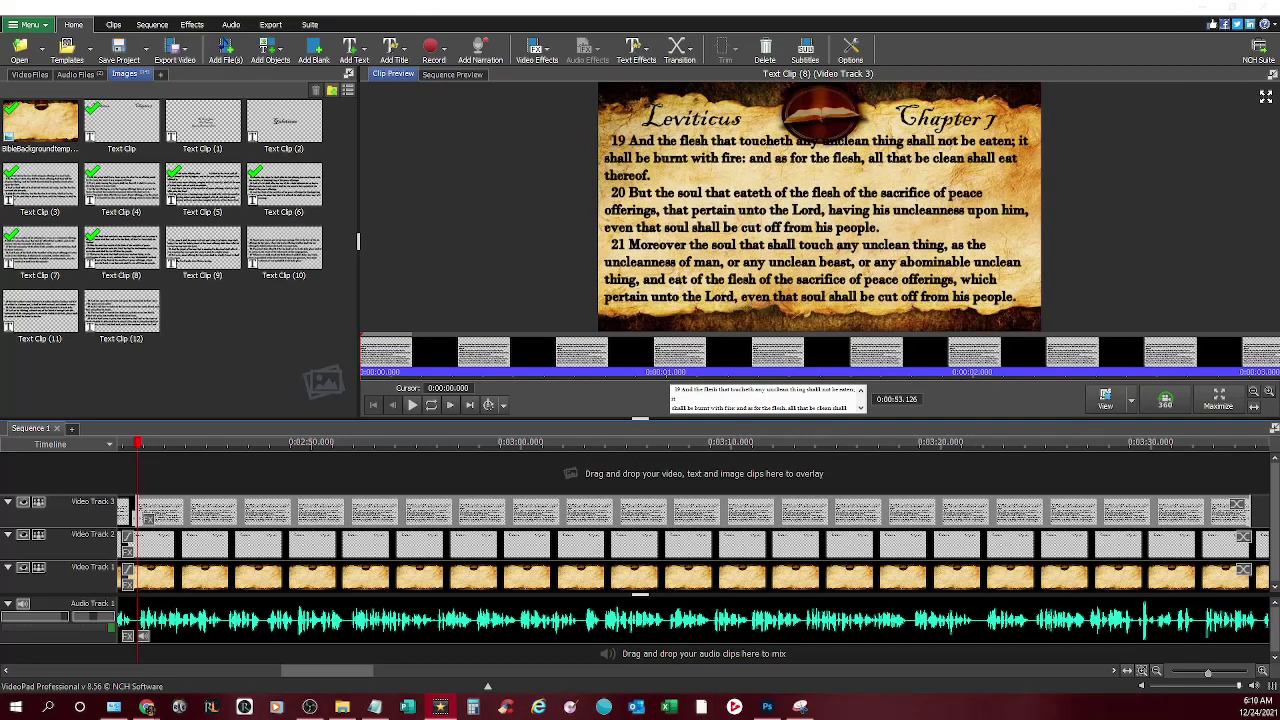
# Insert a gap in verse 19 before "any unclean" to clear the book emblem, and rewrap its lines after "shall not be" and "be clean"
pyautogui.click(764, 399)
pyautogui.click(654, 456)
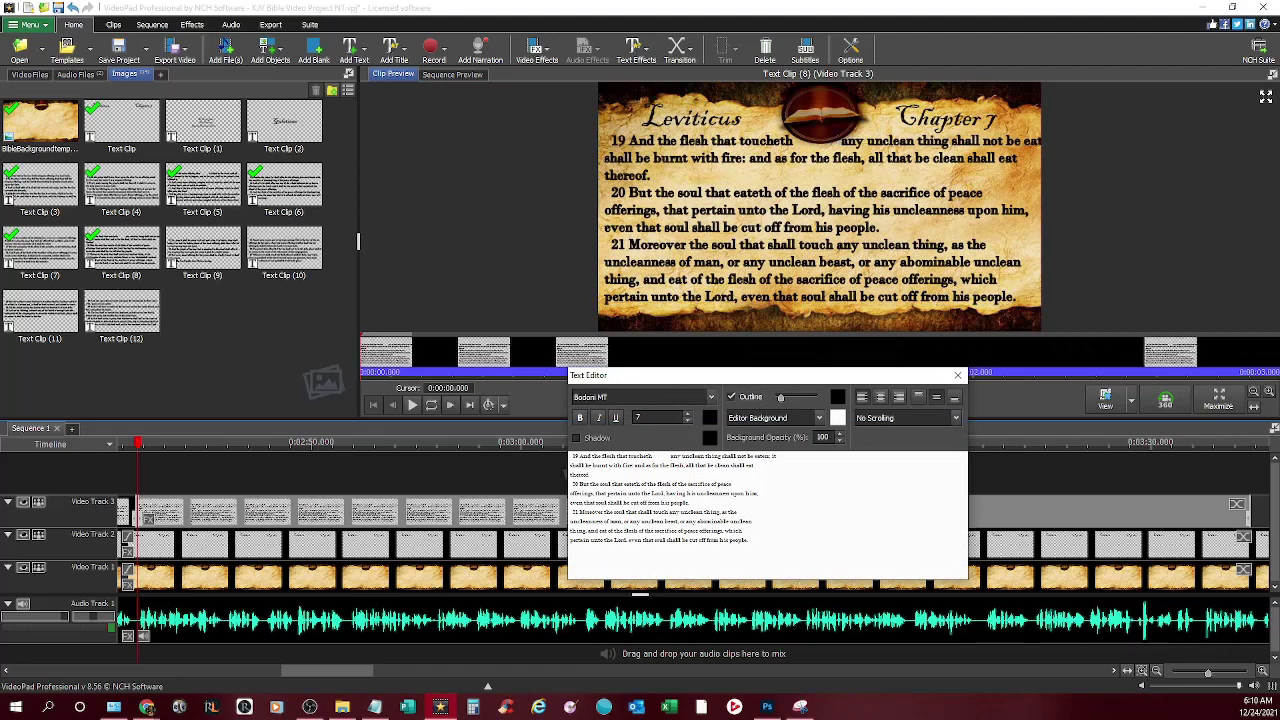
pyautogui.click(755, 456)
pyautogui.press('Return')
pyautogui.click(592, 465)
pyautogui.press('Delete')
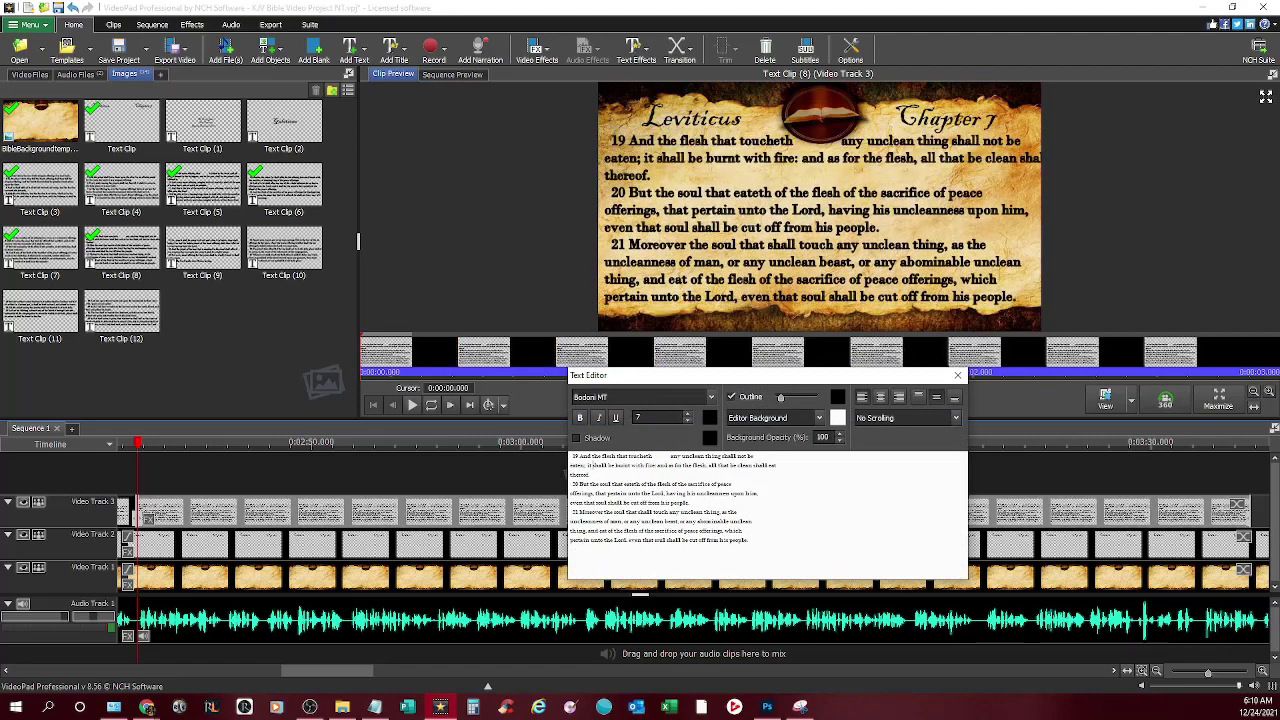
pyautogui.press('Return')
pyautogui.click(593, 475)
pyautogui.press('Delete')
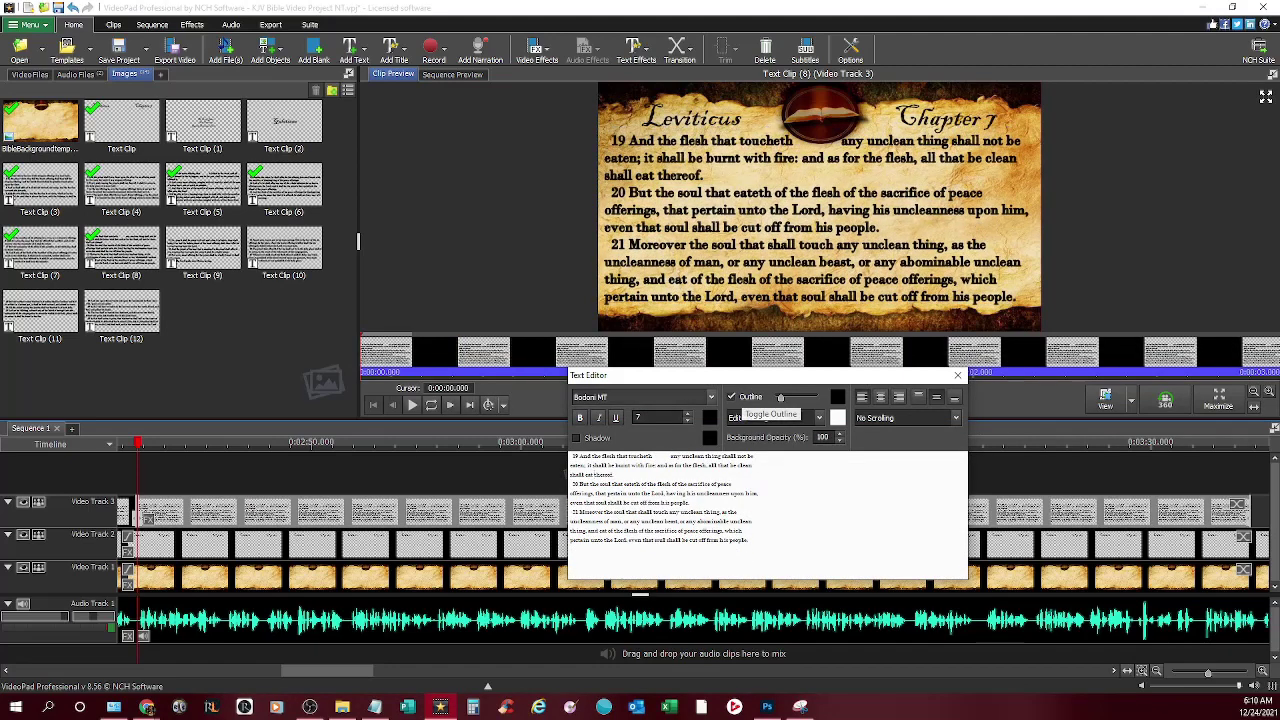
# Play back the verse 19–21 section, and add Text Clip (9) after it on Video Track 3, stretched along the narration
pyautogui.click(132, 472)
pyautogui.click(431, 404)
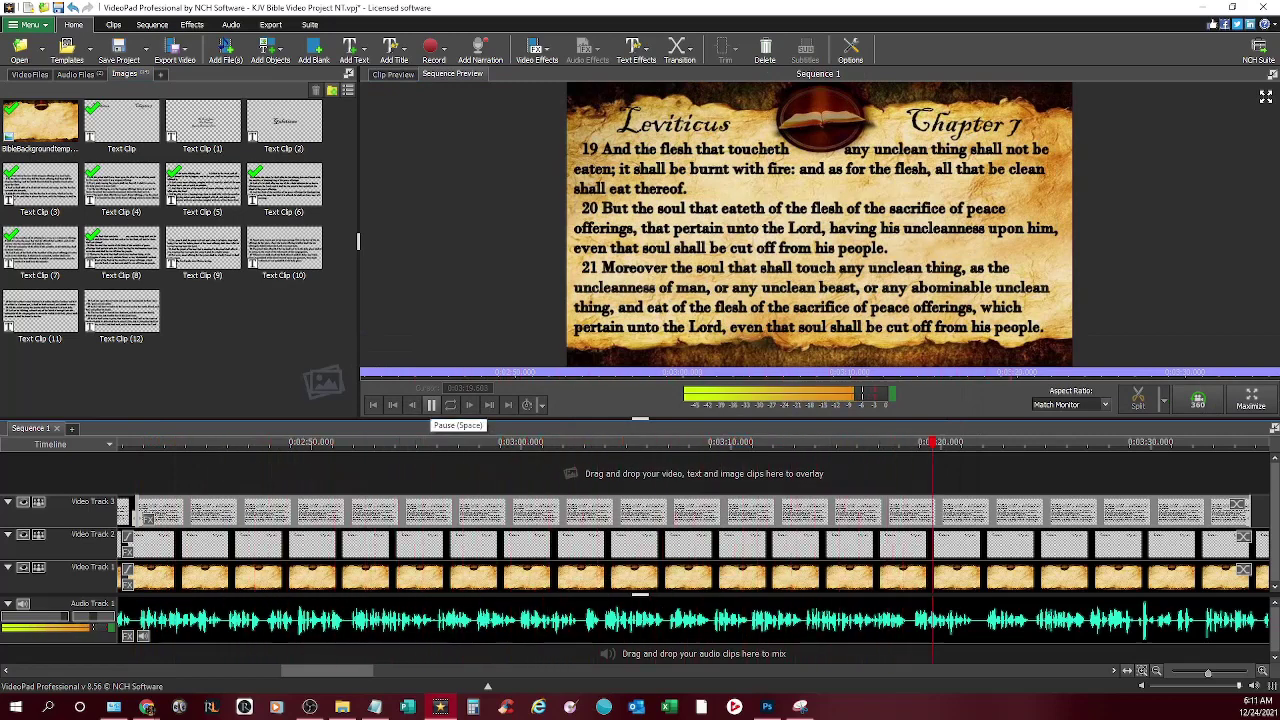
pyautogui.click(203, 252)
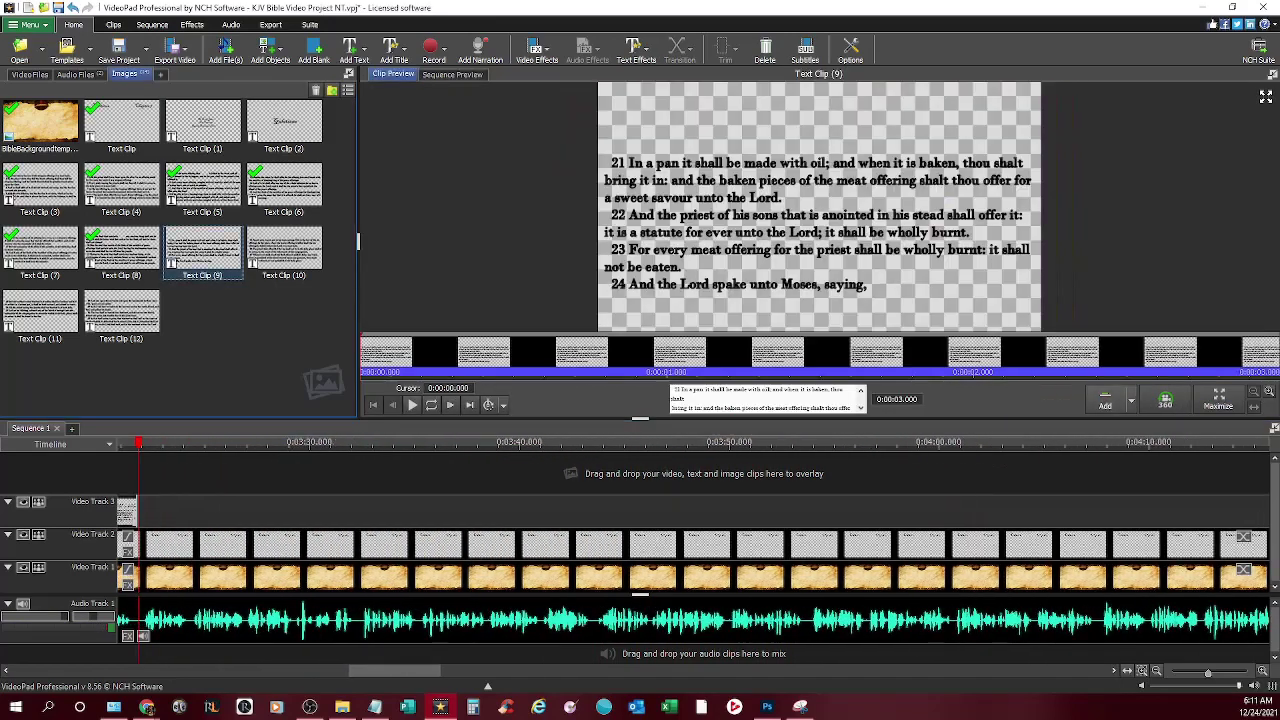
pyautogui.moveTo(203, 252); pyautogui.dragTo(140, 511)
pyautogui.moveTo(201, 511); pyautogui.dragTo(1252, 511)
# Copy verses 22–26 from the Bible Gateway page and paste them as the new text of Text Clip (9)
pyautogui.moveTo(147, 706)
pyautogui.click(219, 650)
pyautogui.moveTo(196, 329); pyautogui.dragTo(684, 467)
pyautogui.hotkey('ctrl', 'c')
pyautogui.hotkey('alt', 'Tab')
pyautogui.hotkey('ctrl', 'v')
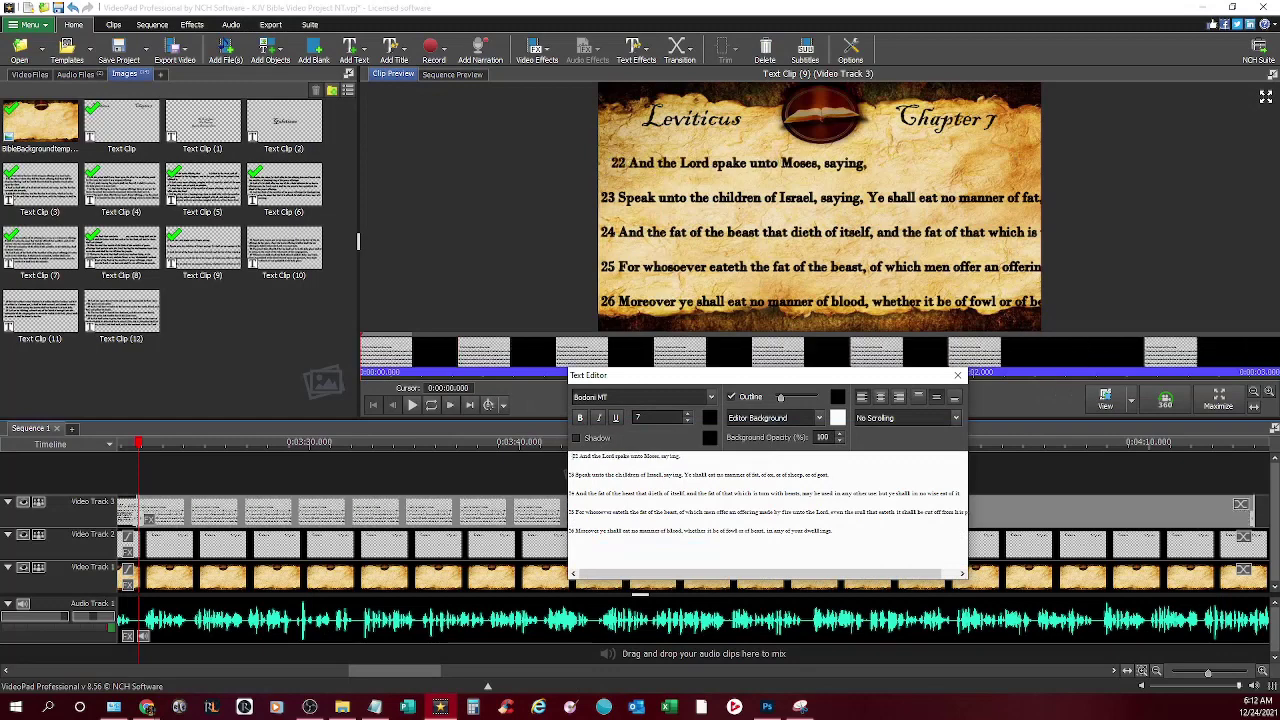
# Close the gaps before verses 23 and 24 in Text Clip (9), wrapping them after "manner of" and "that which"
pyautogui.press('BackSpace')
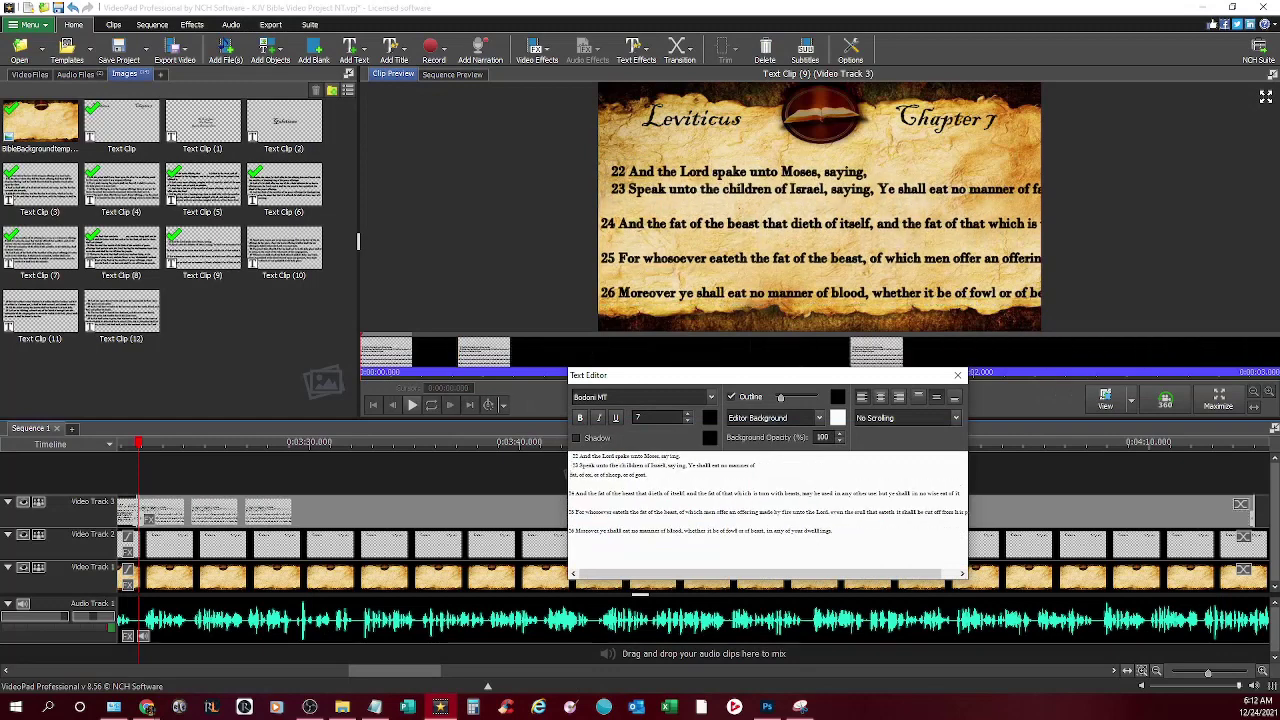
pyautogui.click(570, 493)
pyautogui.press('BackSpace')
pyautogui.click(756, 484)
pyautogui.press('Return')
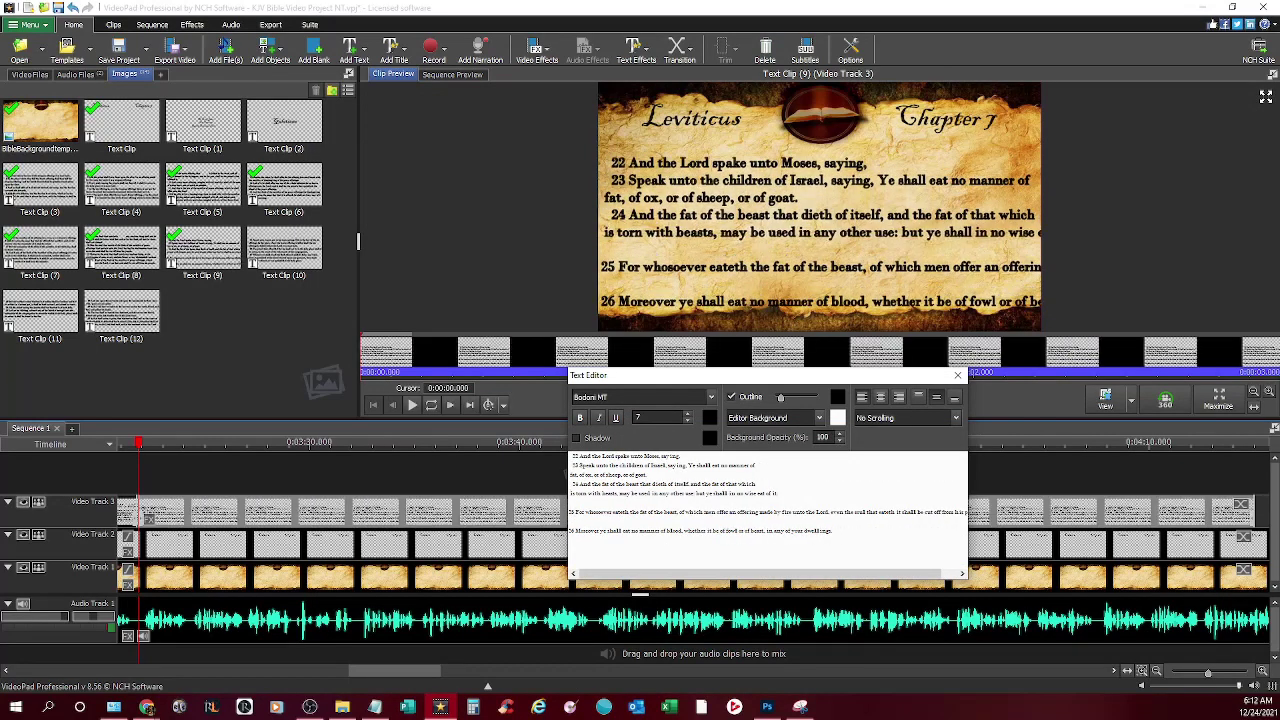
# Close the gap before verse 25, wrap it after "men offer an" and "it shall be", and delete verse 26 from Text Clip (9)
pyautogui.press('BackSpace')
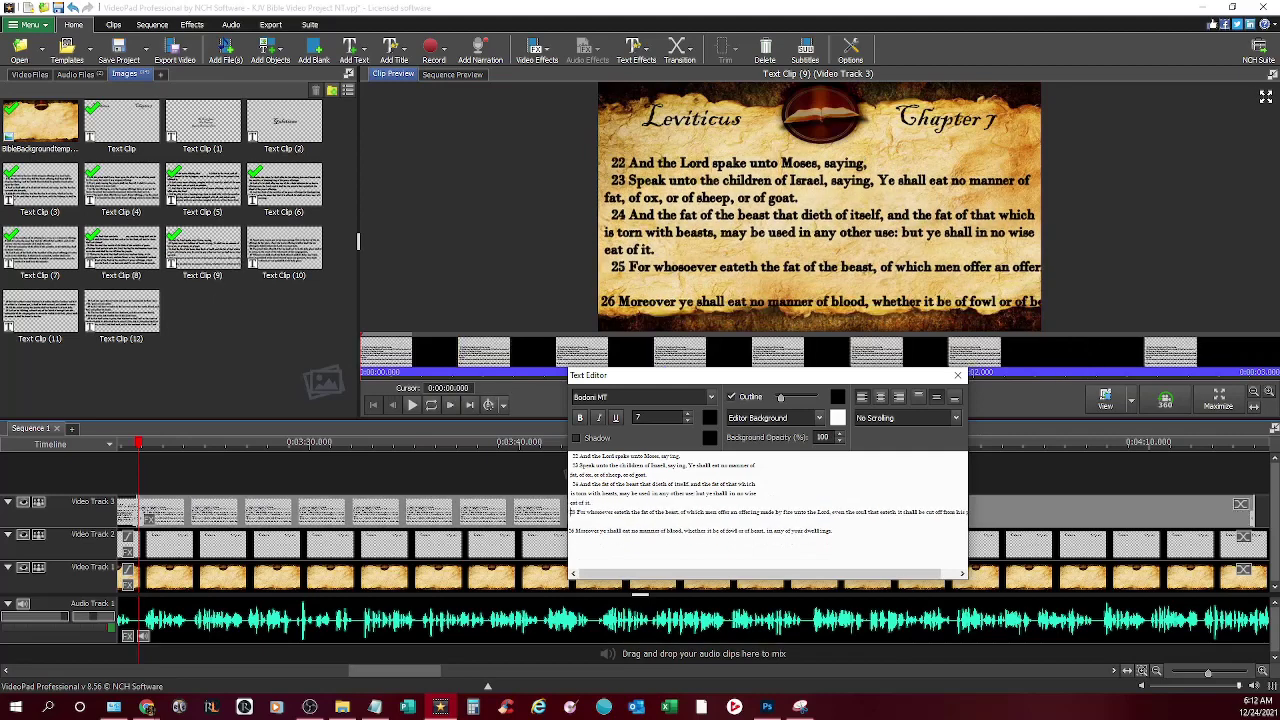
pyautogui.press('Return')
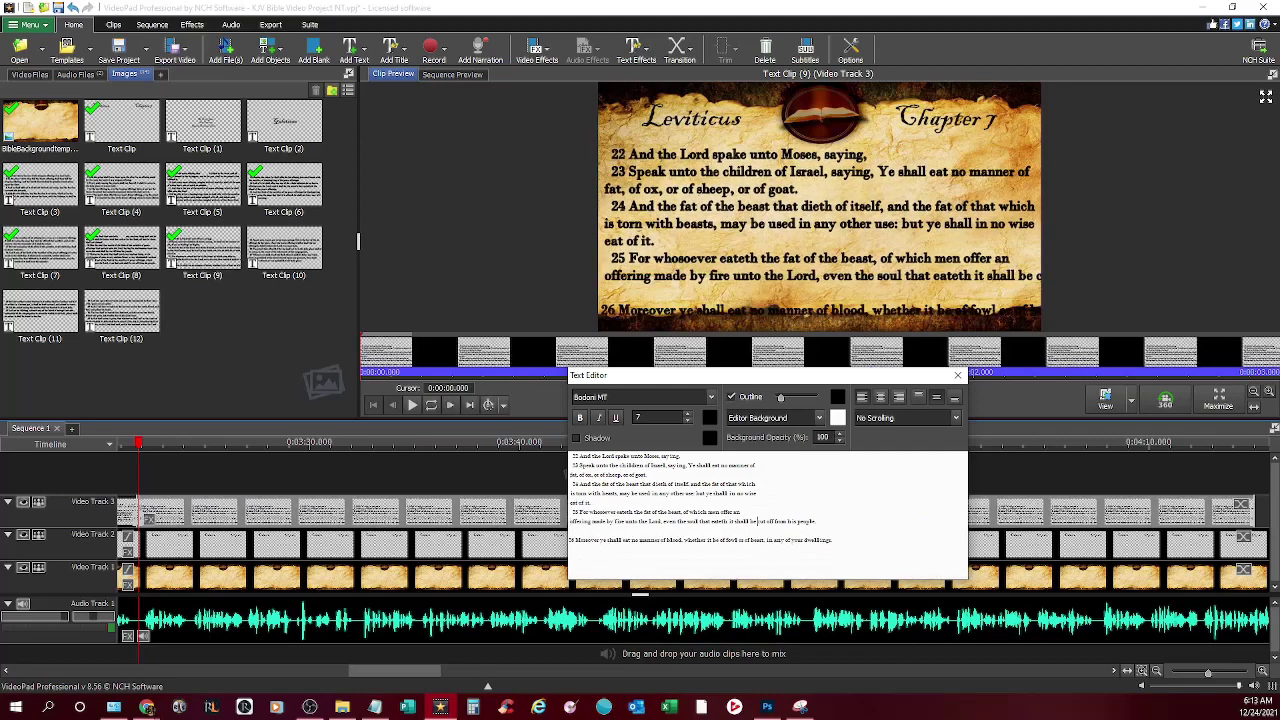
pyautogui.press('Return')
pyautogui.press('BackSpace')
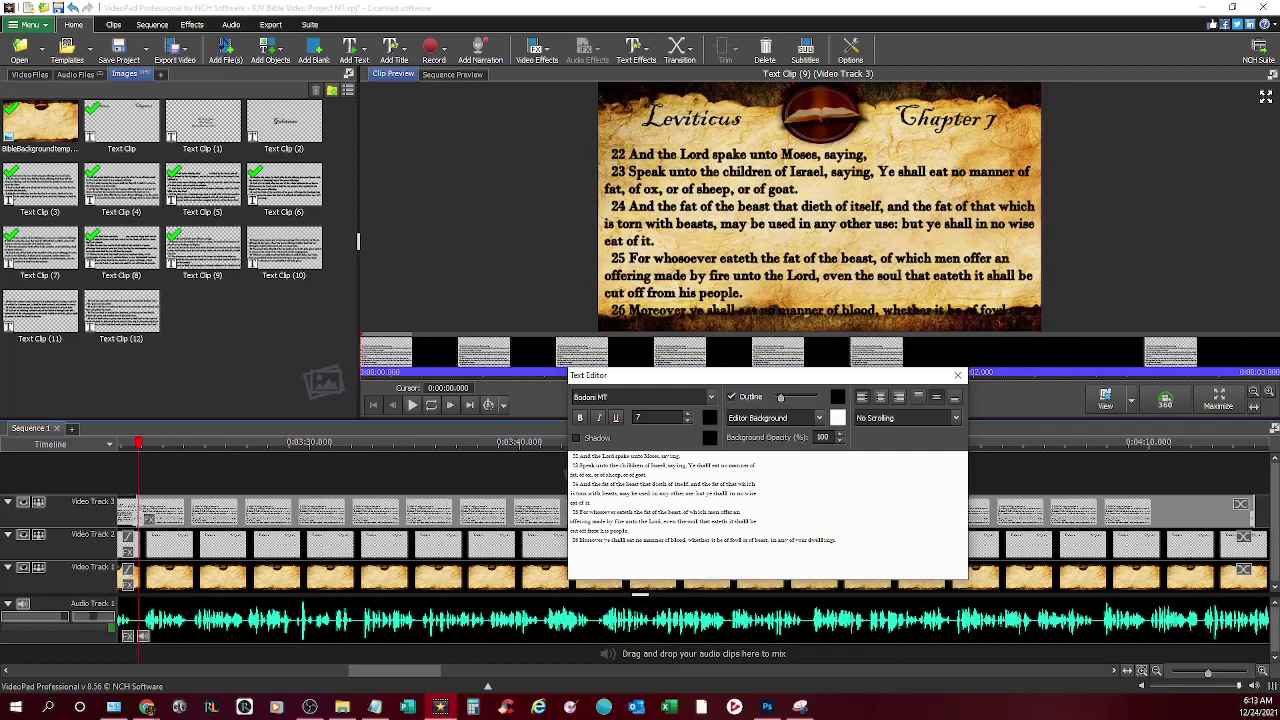
pyautogui.press('BackSpace')
# Play back the verse 22–25 section and trim the end of Text Clip (9) on Video Track 3 to 0:03:53.669
pyautogui.click(131, 443)
pyautogui.click(432, 405)
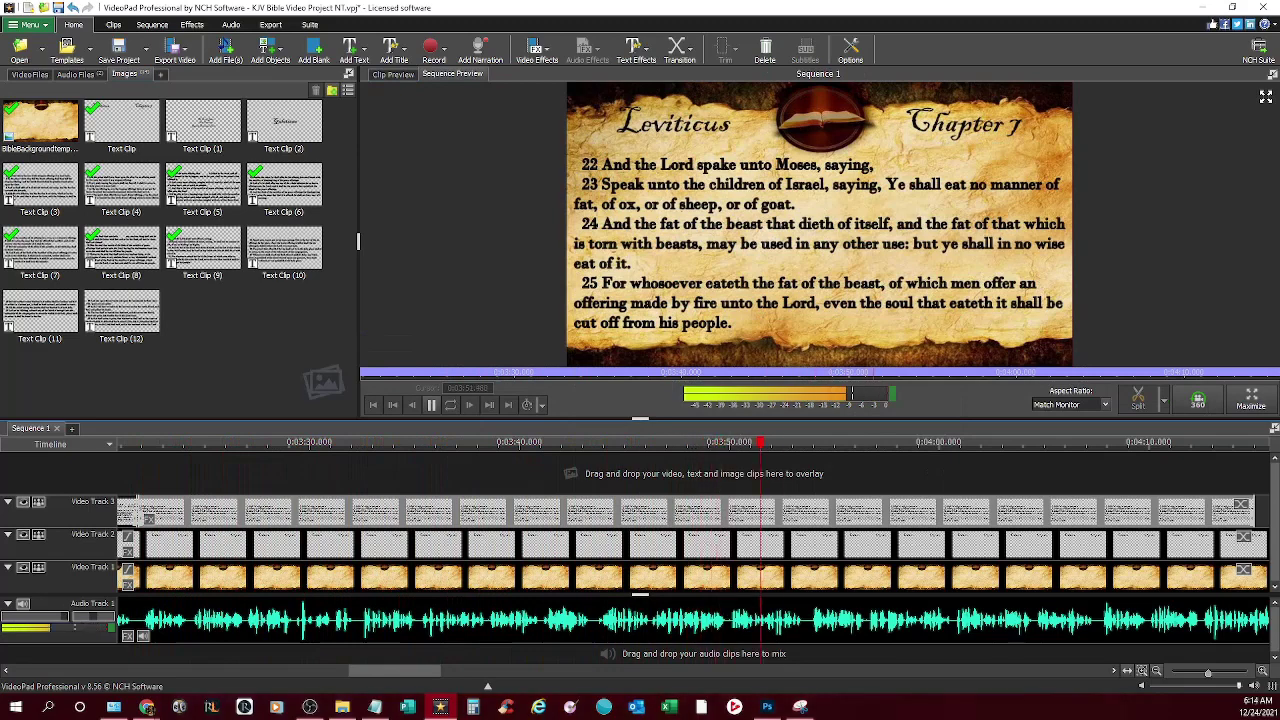
pyautogui.press('space')
pyautogui.moveTo(1254, 515); pyautogui.dragTo(805, 516)
# Place Text Clip (10) at 0:03:53.669 on Video Track 3, directly after Text Clip (9), and stretch it along the narration
pyautogui.click(147, 707)
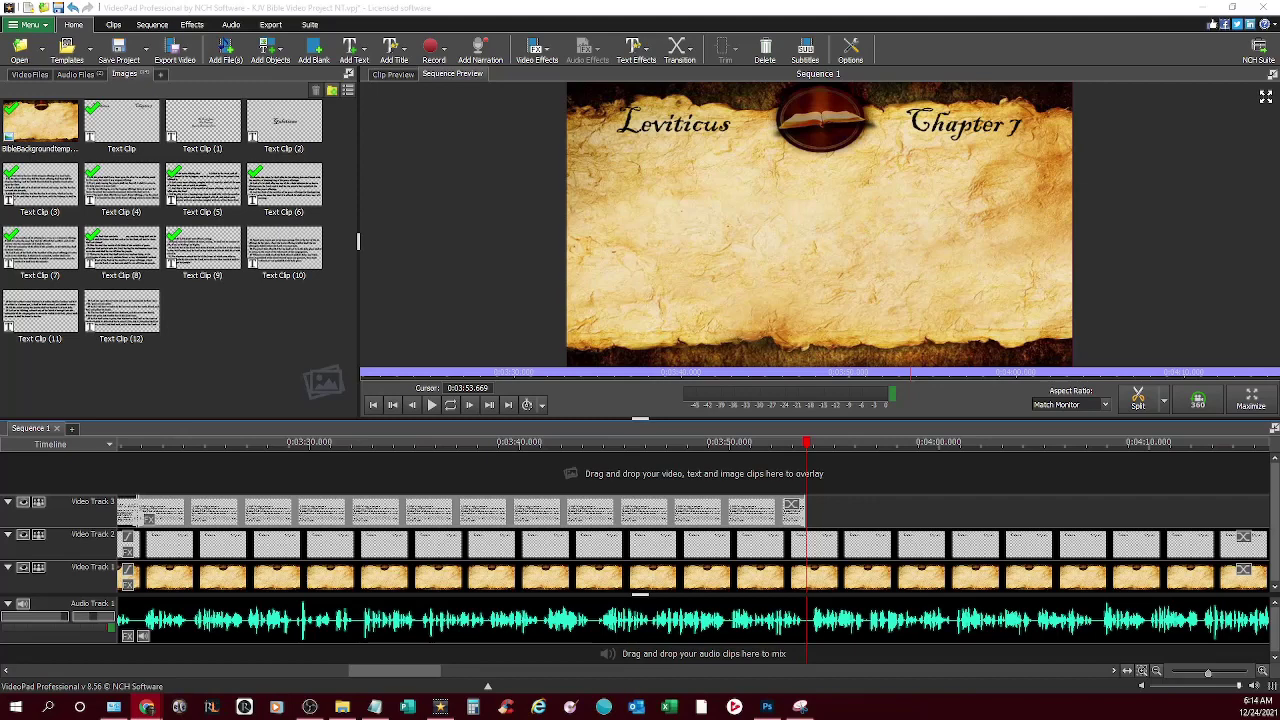
pyautogui.click(284, 248)
pyautogui.click(1092, 400)
pyautogui.click(1110, 466)
pyautogui.moveTo(394, 671); pyautogui.dragTo(446, 671)
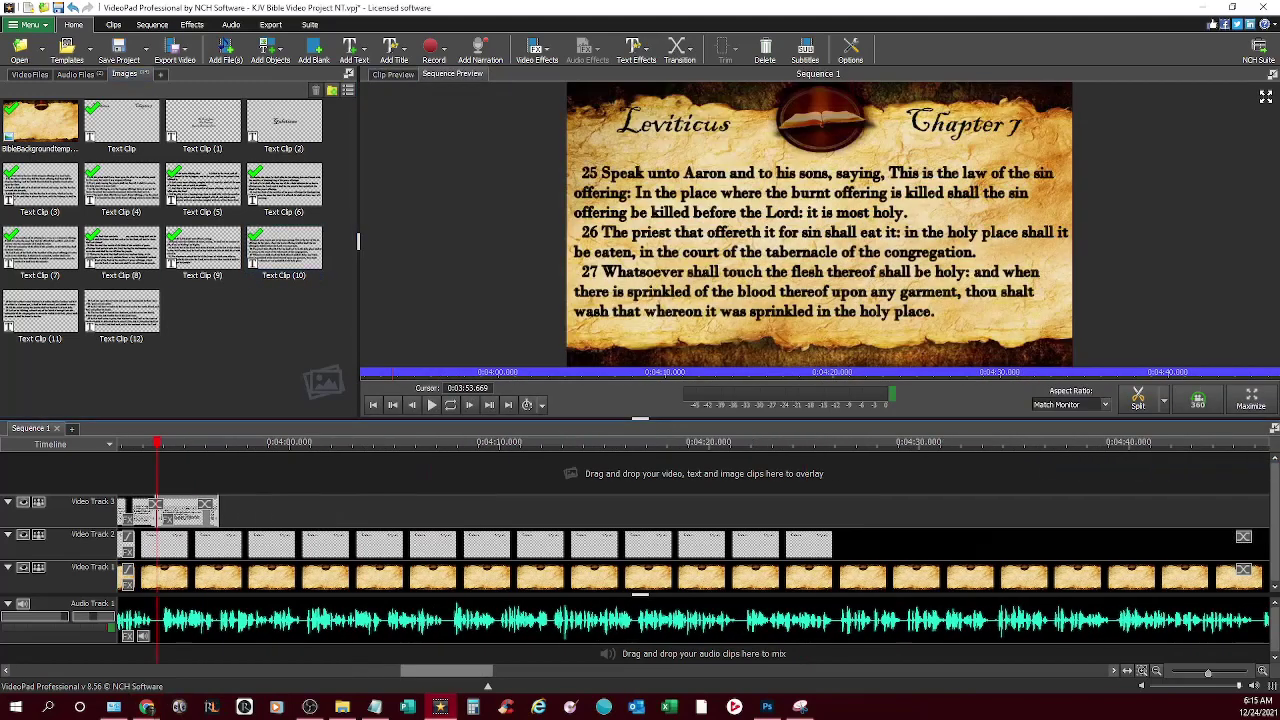
pyautogui.moveTo(217, 515); pyautogui.dragTo(1253, 515)
# Copy verses 26–30 from the Bible Gateway page and replace the whole text of Text Clip (10) with them
pyautogui.click(178, 442)
pyautogui.click(147, 707)
pyautogui.moveTo(196, 401); pyautogui.dragTo(468, 540)
pyautogui.rightClick(462, 399)
pyautogui.click(482, 409)
pyautogui.click(440, 707)
pyautogui.doubleClick(181, 514)
pyautogui.doubleClick(189, 514)
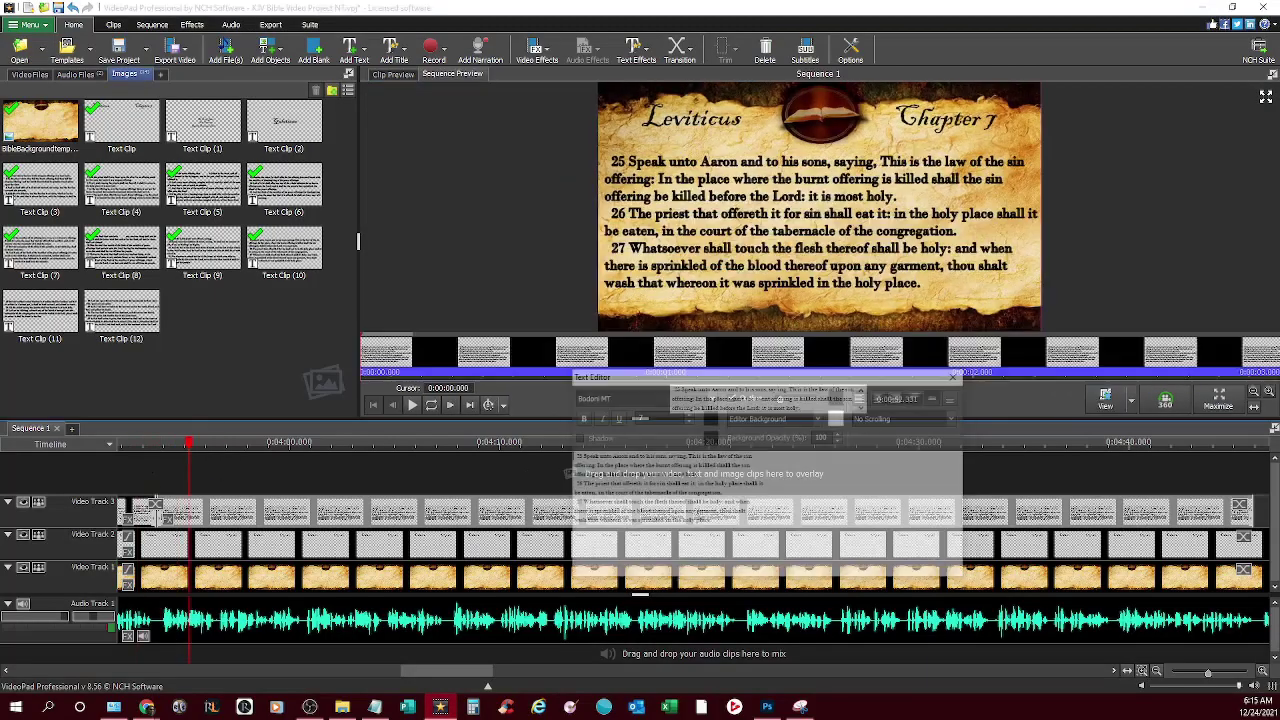
pyautogui.hotkey('ctrl', 'a')
pyautogui.hotkey('ctrl', 'v')
pyautogui.moveTo(745, 574); pyautogui.dragTo(705, 574)
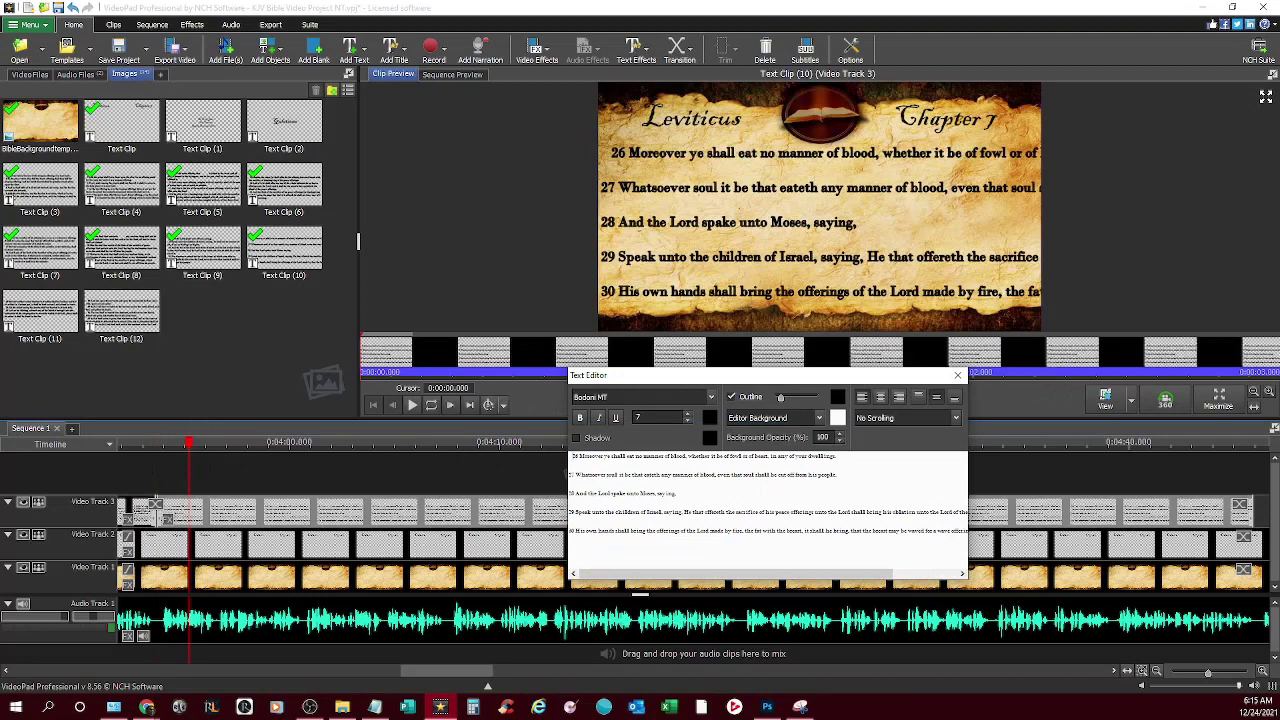
# Wrap verse 26 after "in any", close the gap before verse 27, and wrap verse 27 after "even that" in Text Clip (10)
pyautogui.click(788, 456)
pyautogui.press('Return')
pyautogui.press('Down')
pyautogui.press('Delete')
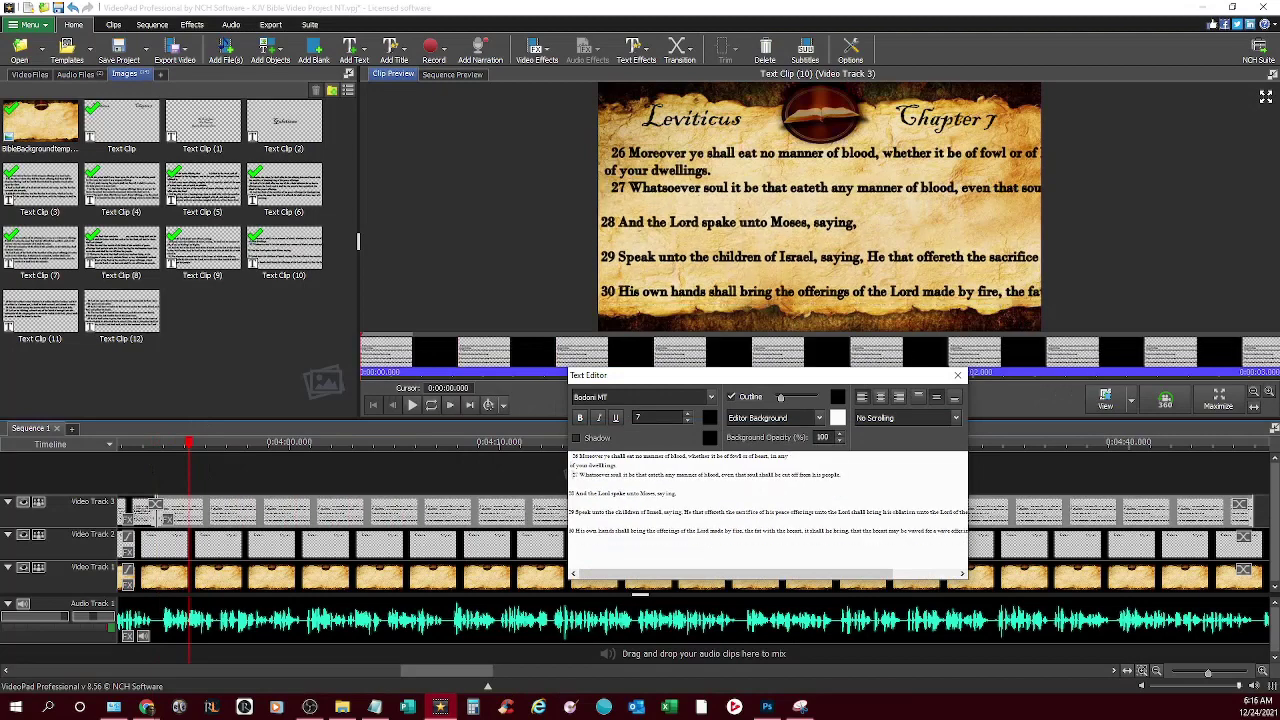
pyautogui.click(747, 475)
pyautogui.press('Return')
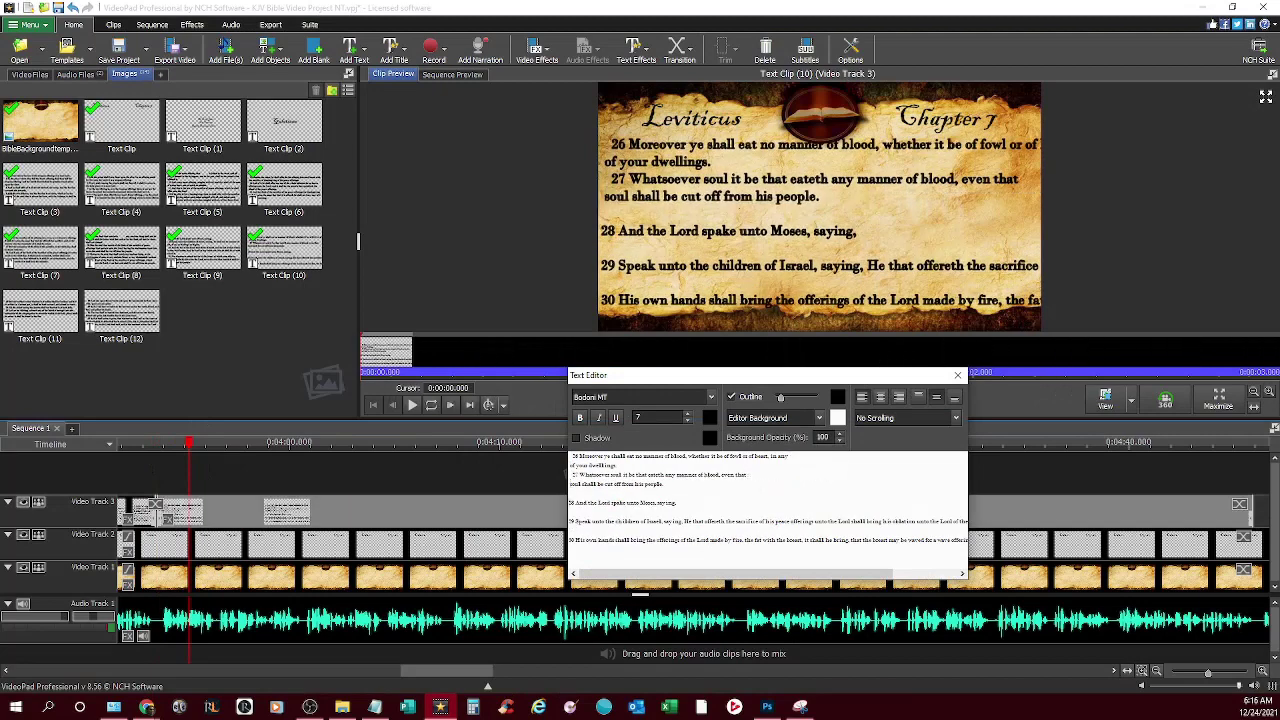
# Close the gaps before verses 28 and 29, and wrap verse 29 after "offereth the" and "oblation unto"
pyautogui.press('Down')
pyautogui.press('Delete')
pyautogui.press('Down')
pyautogui.press('Delete')
pyautogui.click(741, 503)
pyautogui.press('Return')
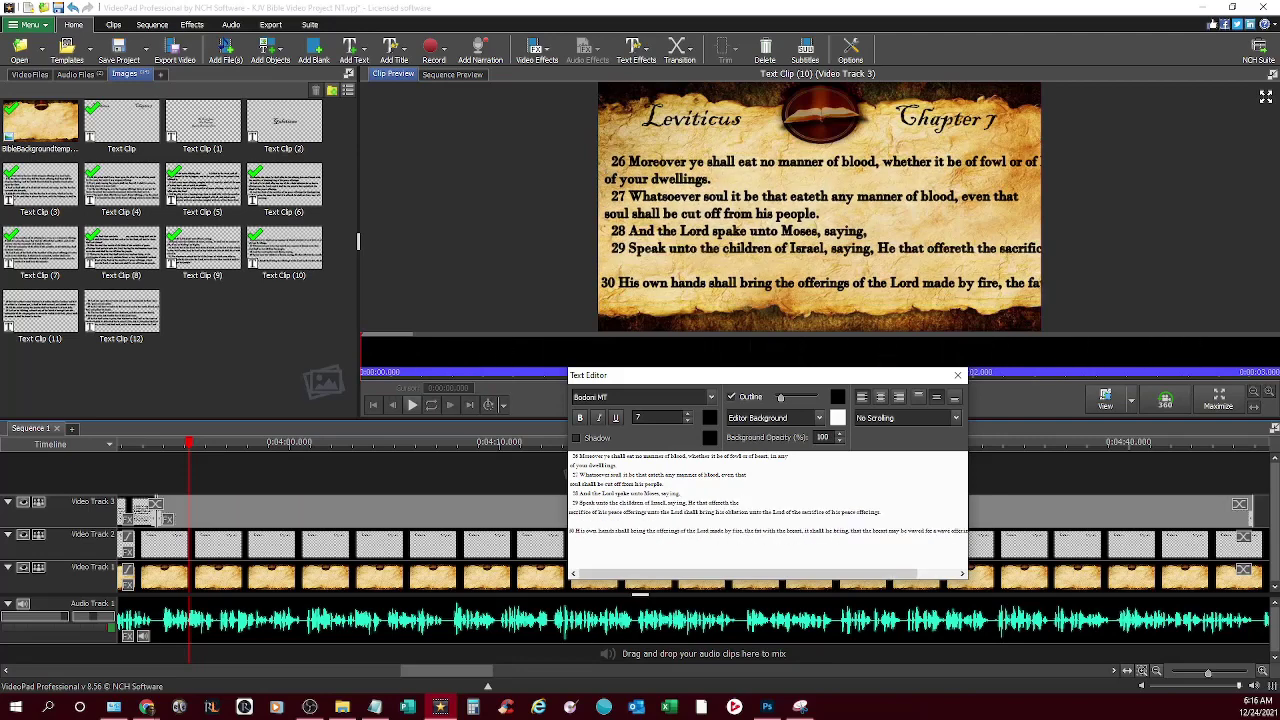
pyautogui.click(764, 512)
pyautogui.press('Return')
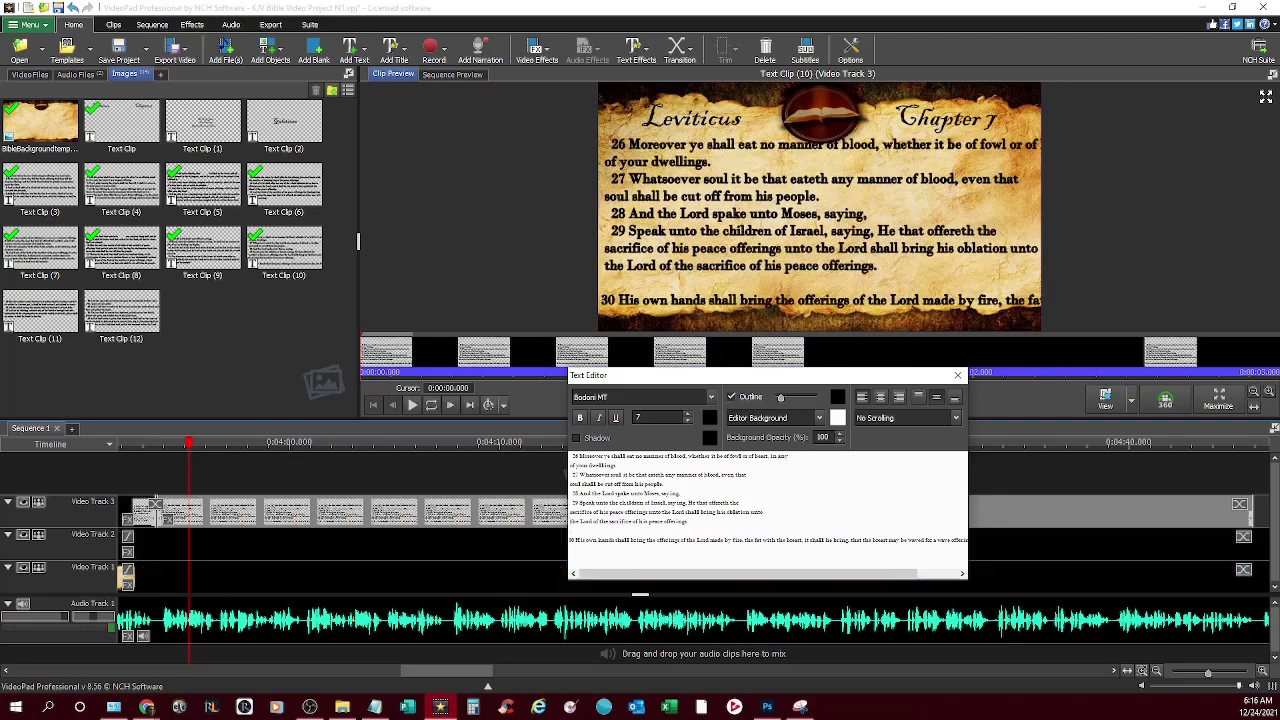
# Join verse 30 to the text above and rewrap it, and cut the whole verse from Text Clip (10)
pyautogui.press('Down')
pyautogui.press('Delete')
pyautogui.press('Return')
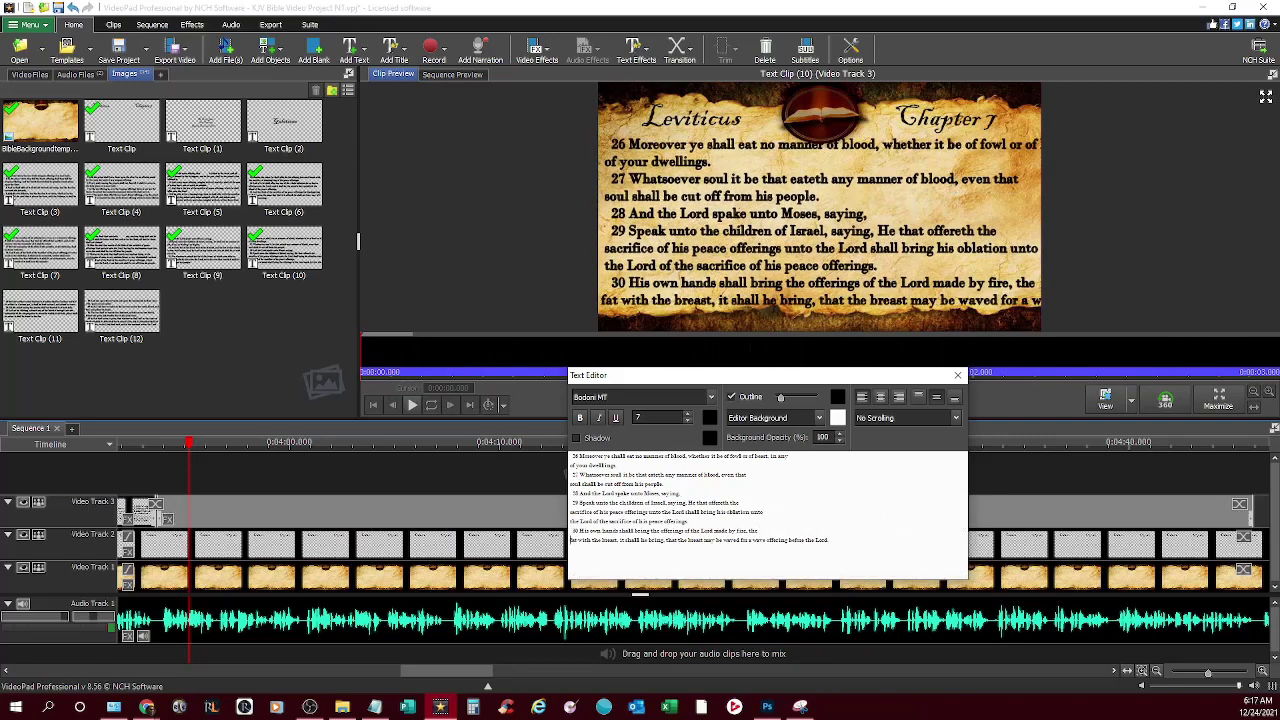
pyautogui.press('Return')
pyautogui.moveTo(648, 550); pyautogui.dragTo(570, 531)
pyautogui.hotkey('ctrl', 'x')
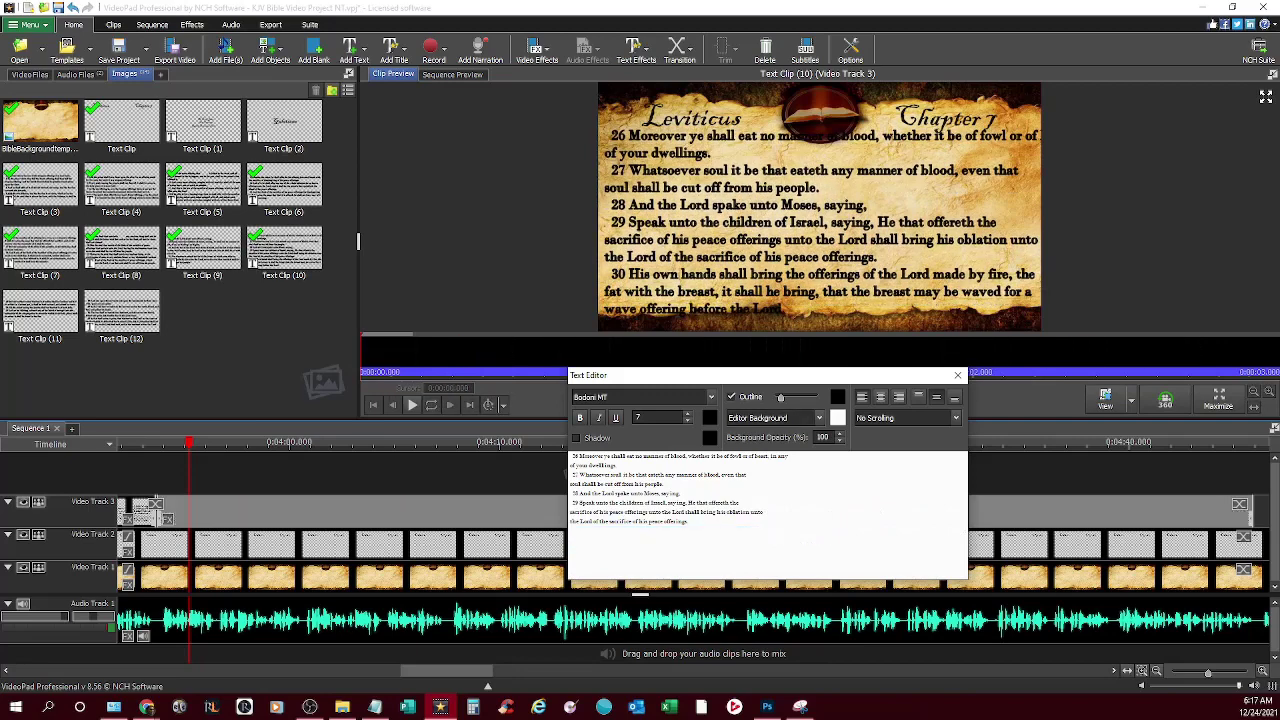
pyautogui.click(957, 376)
# Preview the verse 26–29 section and rewrap verse 26 so its second line reads "beast, in any of your dwellings."
pyautogui.click(135, 443)
pyautogui.click(432, 405)
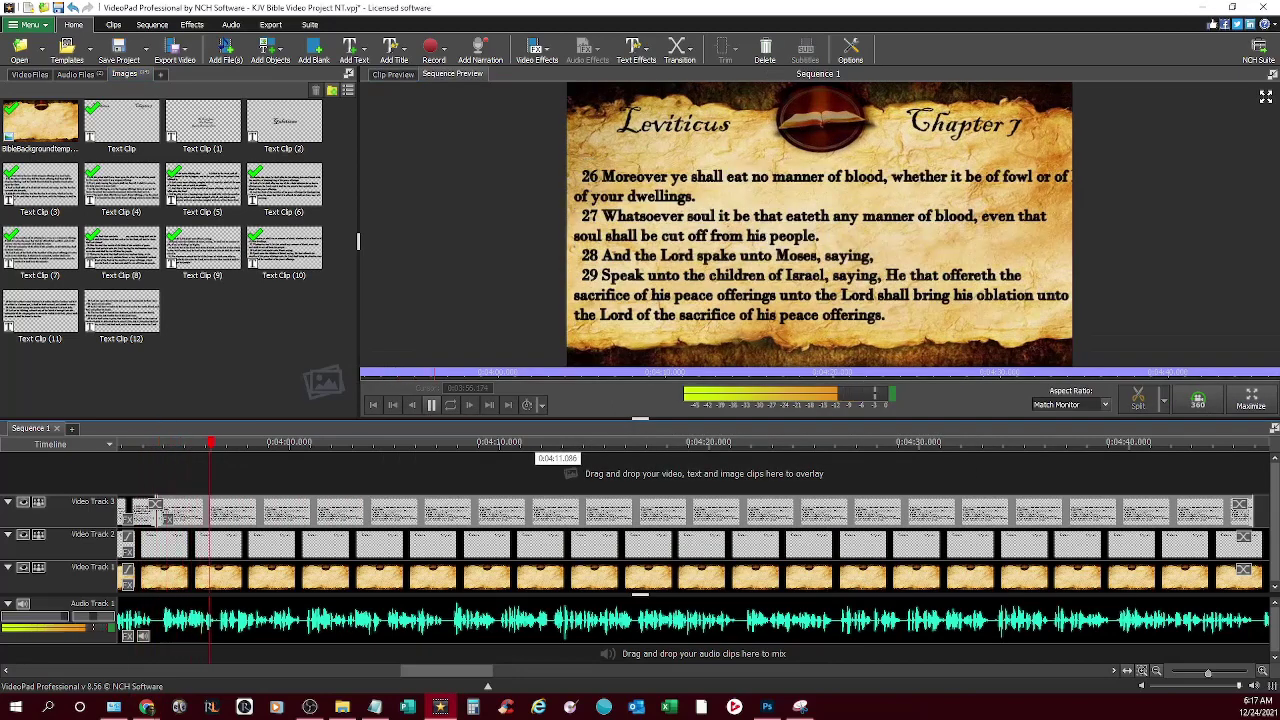
pyautogui.doubleClick(530, 512)
pyautogui.click(755, 456)
pyautogui.press('Return')
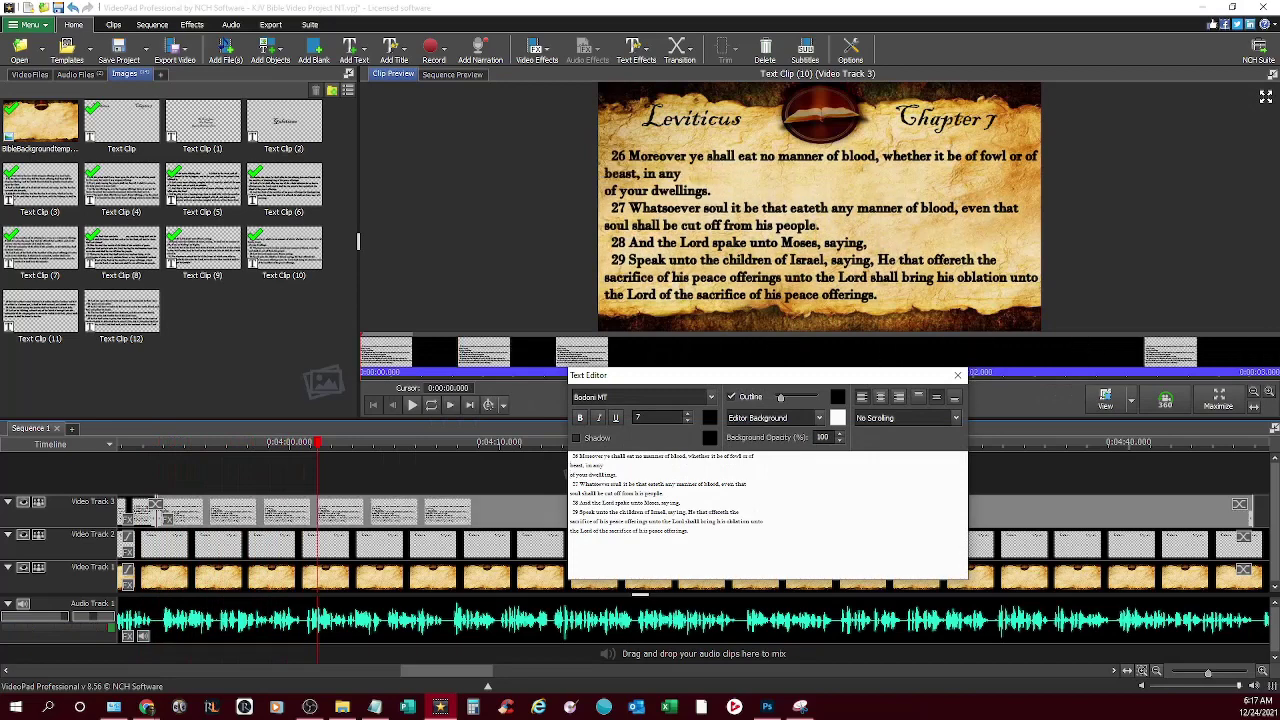
pyautogui.click(571, 474)
pyautogui.press('BackSpace')
pyautogui.click(957, 376)
# Play back the verse 26–29 section and trim the end of Text Clip (10) on Video Track 3 to 0:04:21.394
pyautogui.click(147, 443)
pyautogui.click(432, 405)
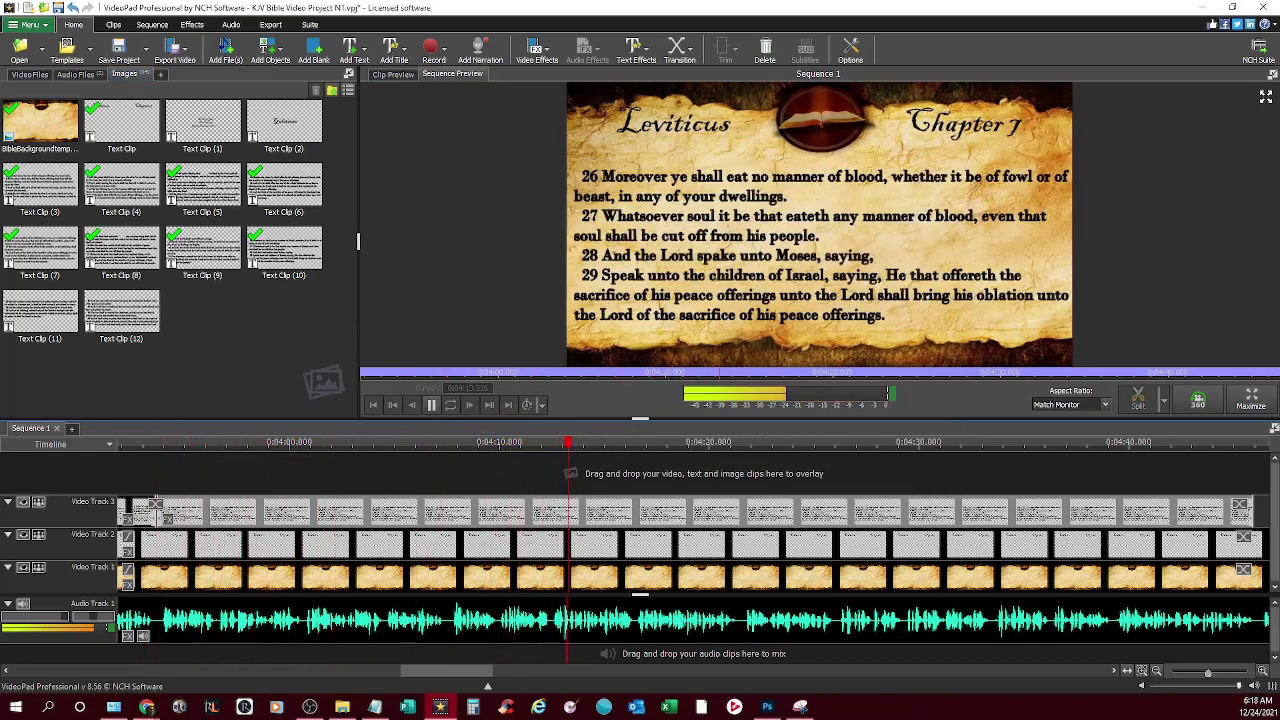
pyautogui.click(432, 405)
pyautogui.moveTo(1252, 512); pyautogui.dragTo(738, 512)
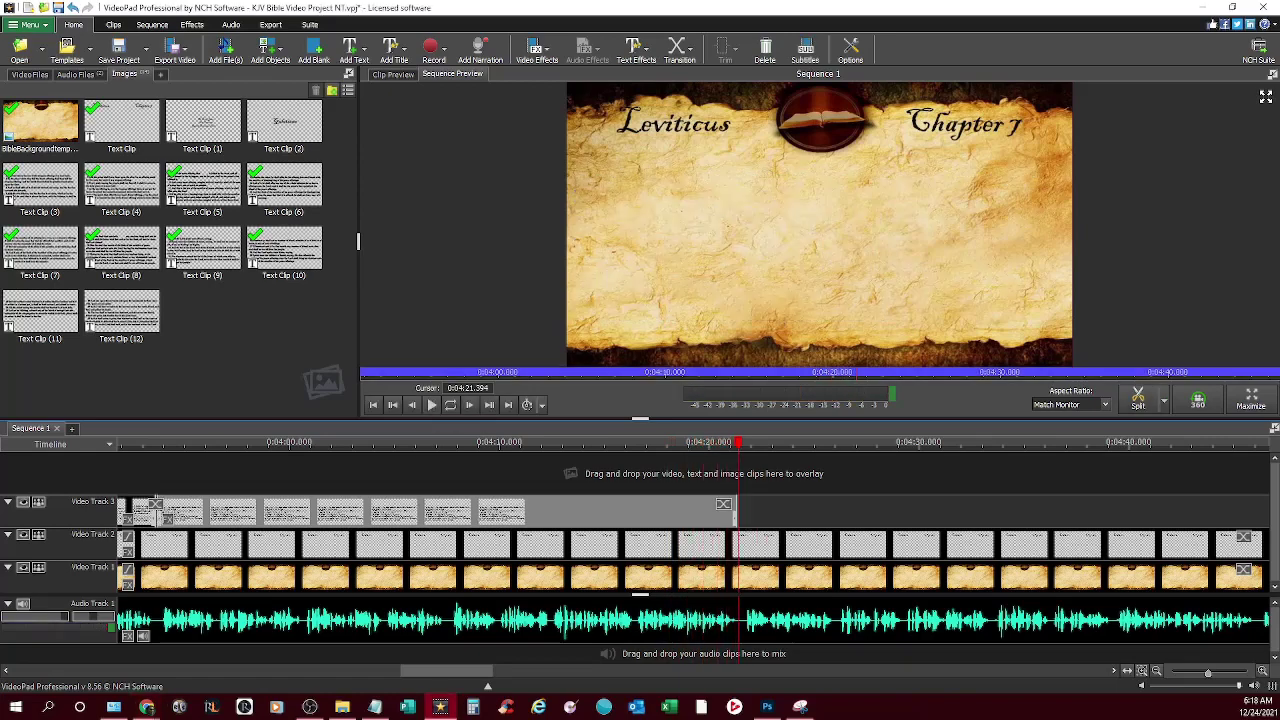
# Place Text Clip (11) directly after Text Clip (10) on Video Track 3 and stretch it along the narration
pyautogui.moveTo(446, 671); pyautogui.dragTo(493, 671)
pyautogui.click(40, 312)
pyautogui.moveTo(668, 358); pyautogui.dragTo(160, 512)
pyautogui.moveTo(259, 512); pyautogui.dragTo(1258, 512)
# Copy verses 30–33 from the Bible Gateway page and replace the whole text of Text Clip (11) with them
pyautogui.click(147, 707)
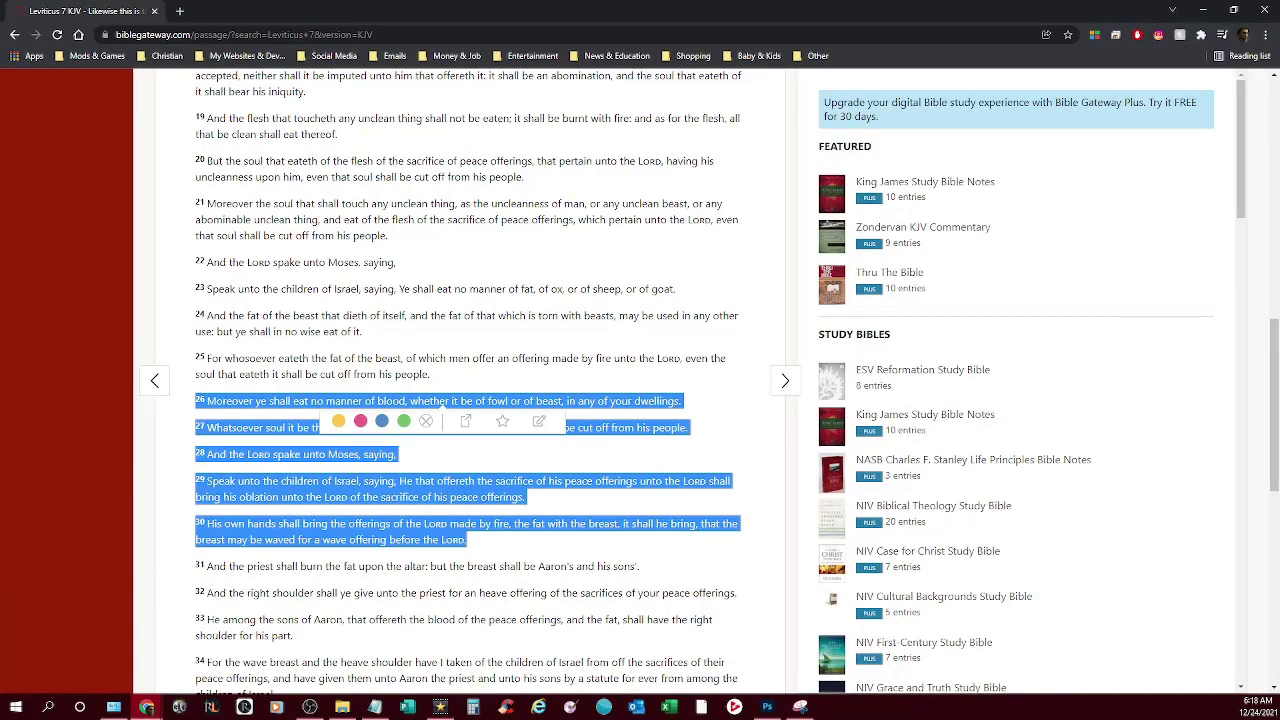
pyautogui.click(182, 592)
pyautogui.moveTo(196, 588); pyautogui.dragTo(295, 369)
pyautogui.scroll(-5, 497, 590)
pyautogui.rightClick(418, 264)
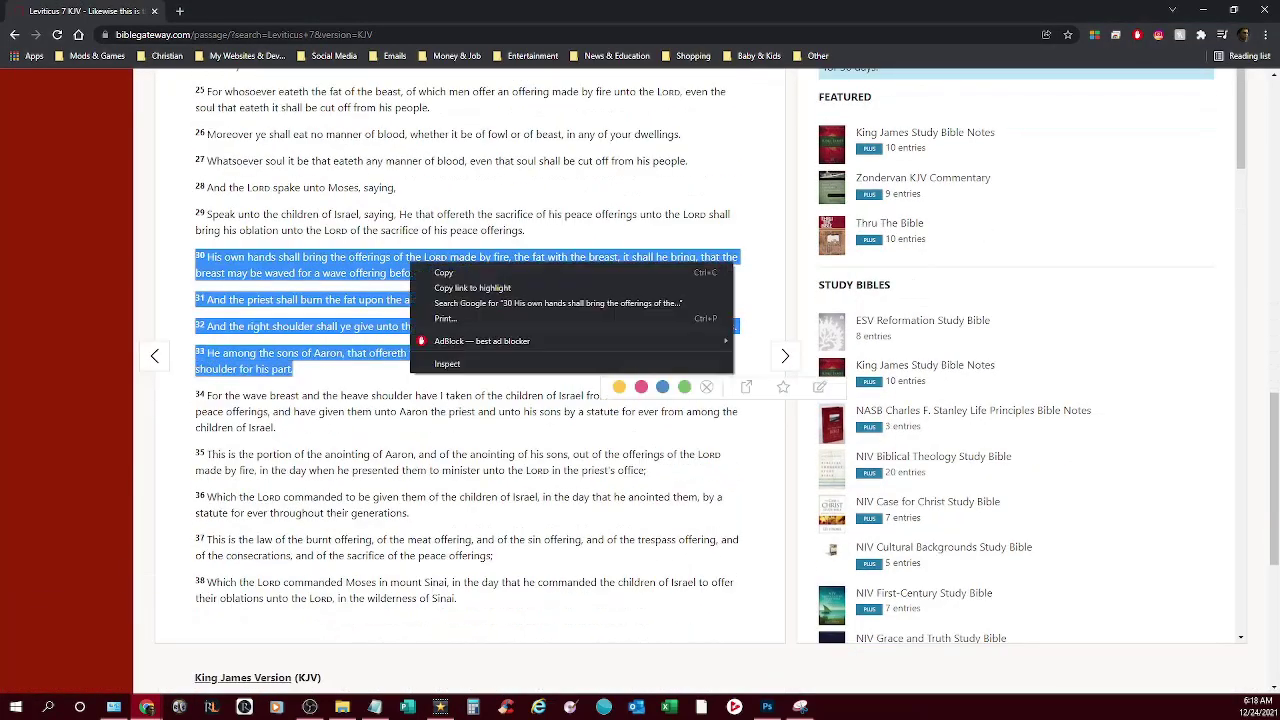
pyautogui.click(445, 274)
pyautogui.click(440, 707)
pyautogui.hotkey('ctrl', 'a')
pyautogui.rightClick(604, 461)
pyautogui.click(634, 531)
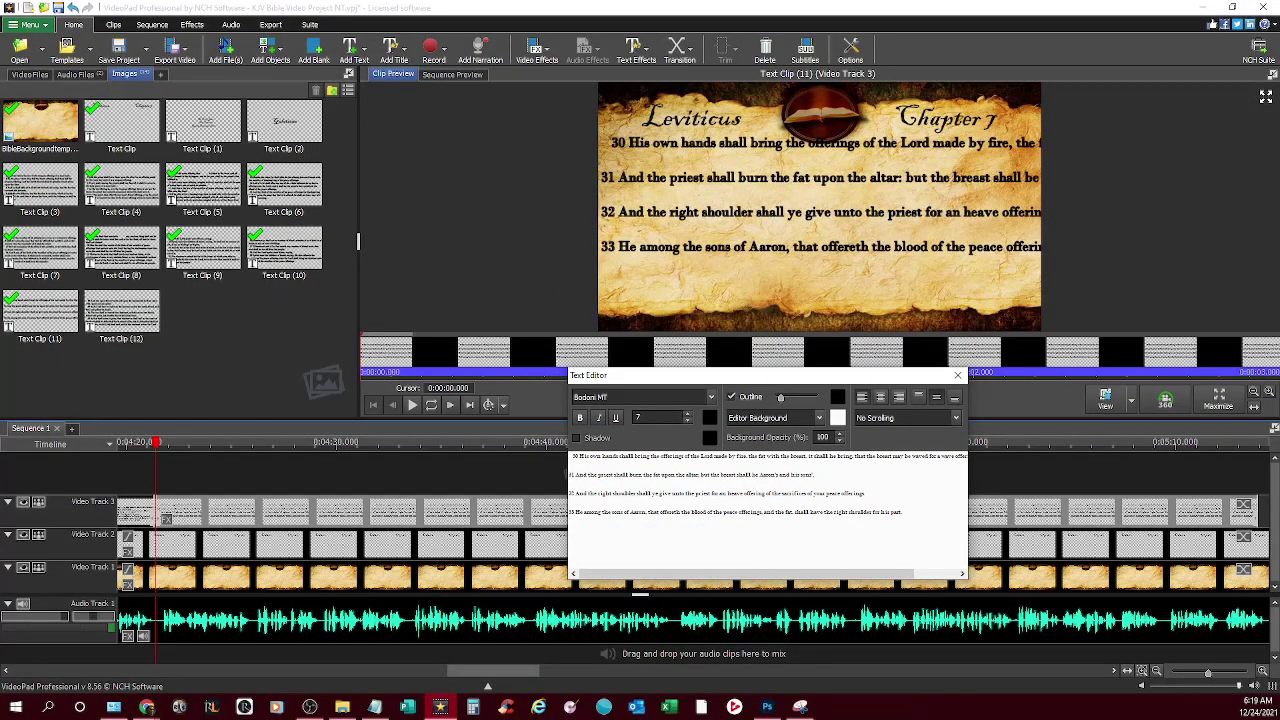
# Wrap verse 30 after "by fire, the" and "waved for a", and close the gap before verse 31, wrapping it after "breast shall"
pyautogui.click(758, 457)
pyautogui.press('Return')
pyautogui.click(752, 466)
pyautogui.press('Return')
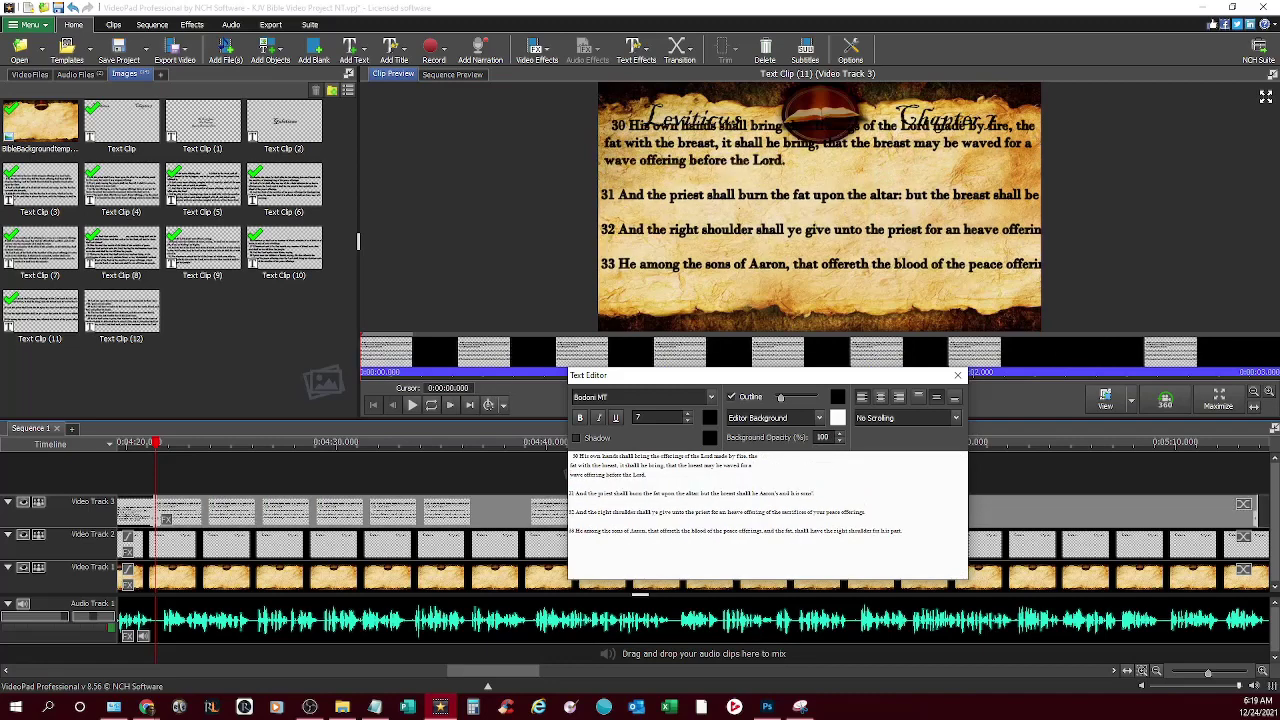
pyautogui.click(569, 493)
pyautogui.press('BackSpace')
pyautogui.click(755, 484)
pyautogui.press('Return')
# Close the gaps before verses 32 and 33 in Text Clip (11), wrapping them after "an heave" and "of the peace"
pyautogui.click(569, 512)
pyautogui.press('BackSpace')
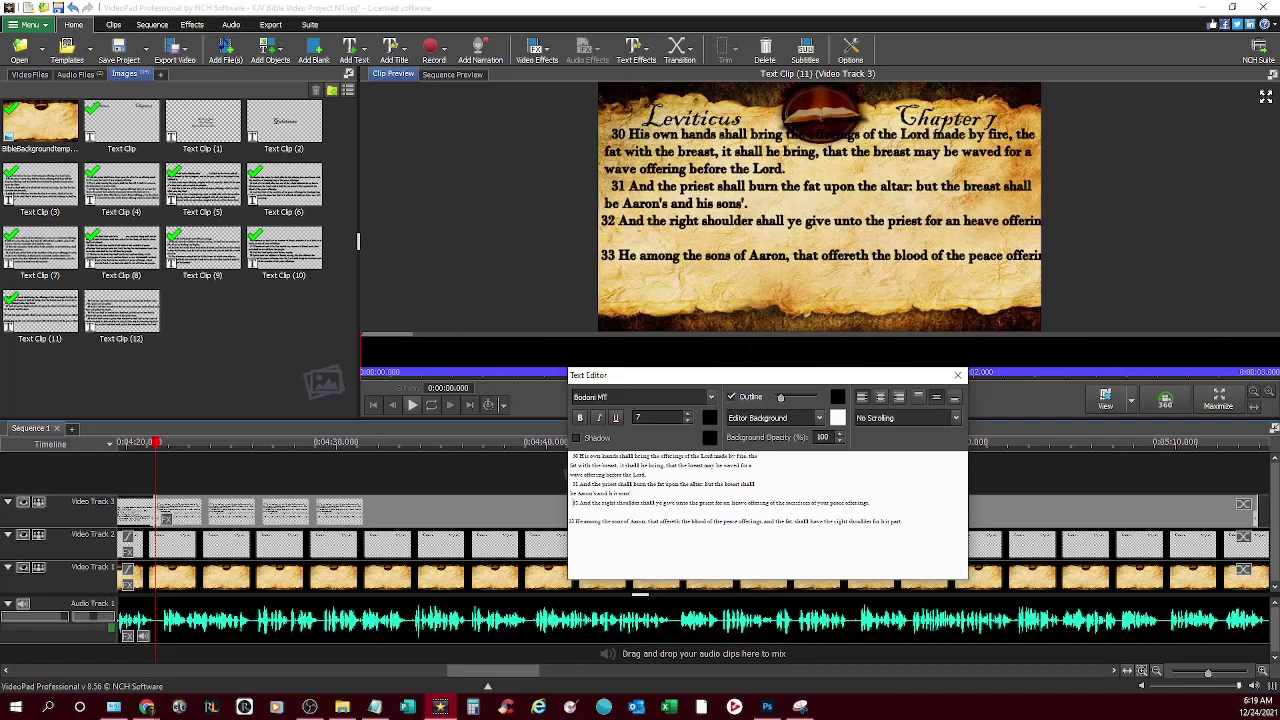
pyautogui.press('Return')
pyautogui.press('BackSpace')
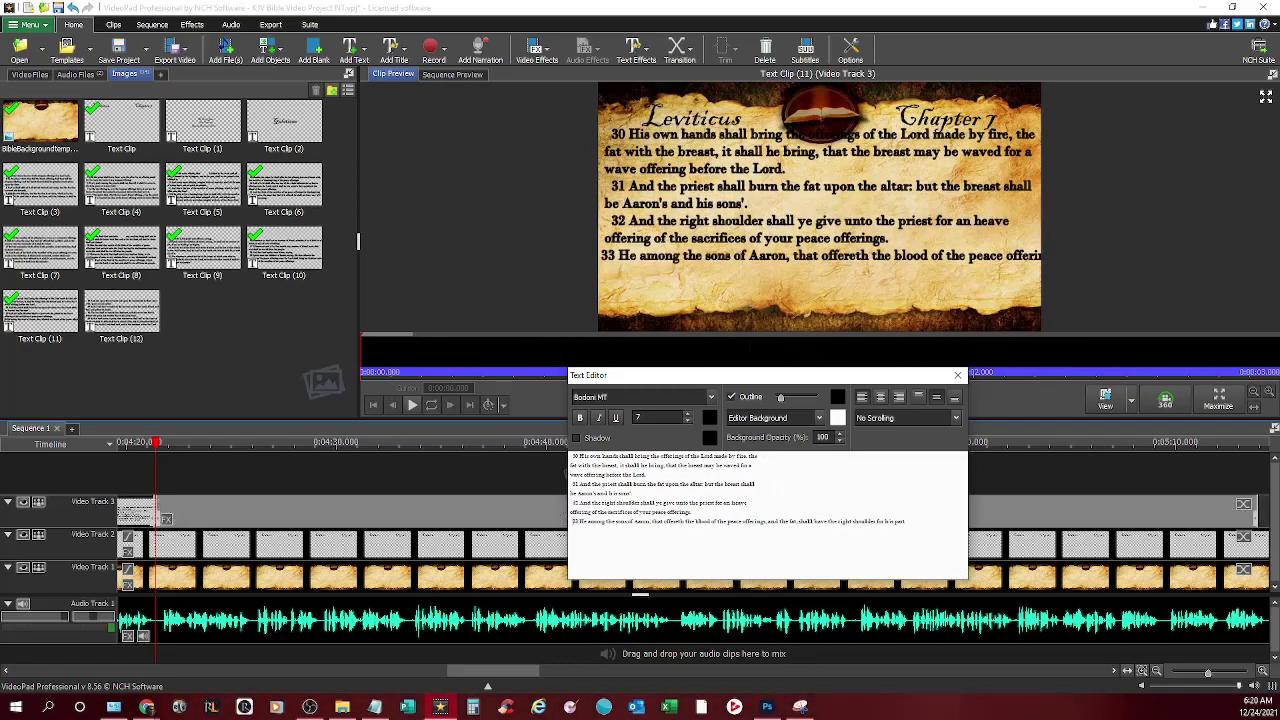
pyautogui.click(746, 521)
pyautogui.press('Return')
pyautogui.click(957, 375)
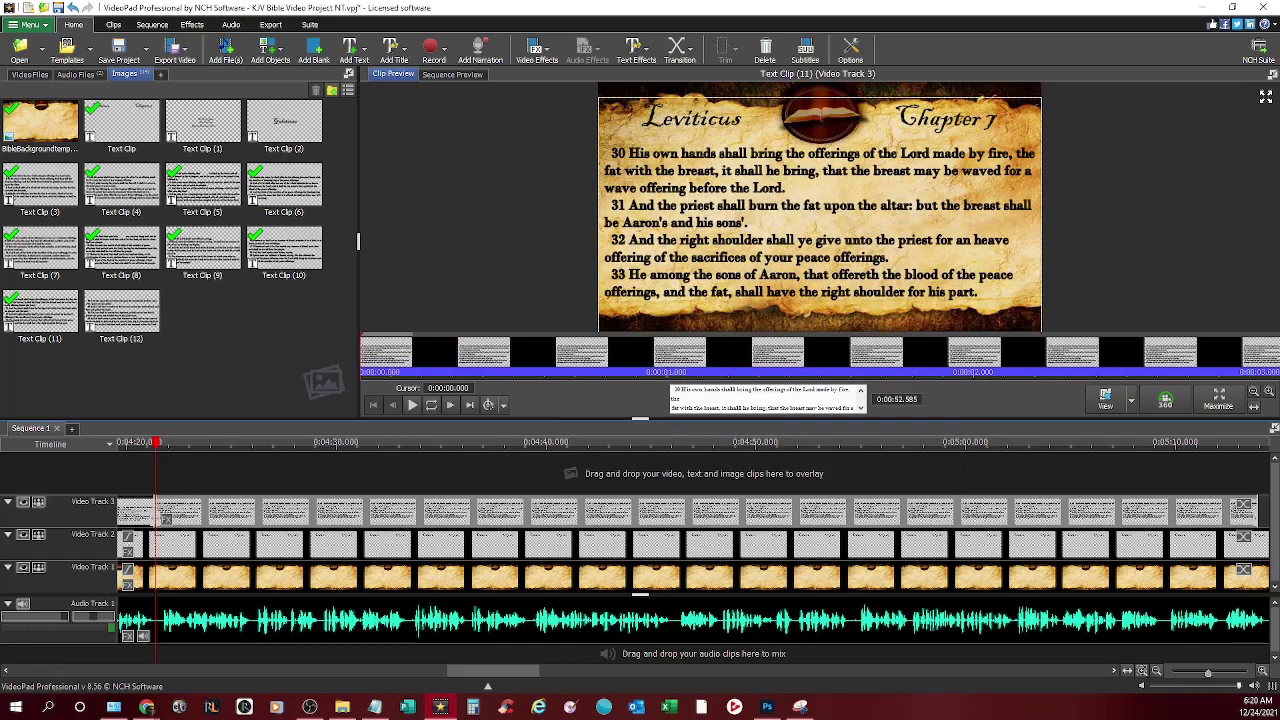
# Play back the verse 30–33 section, and add Text Clip (12) at 0:04:54.701 on Video Track 3, stretched along the narration
pyautogui.click(148, 442)
pyautogui.click(147, 707)
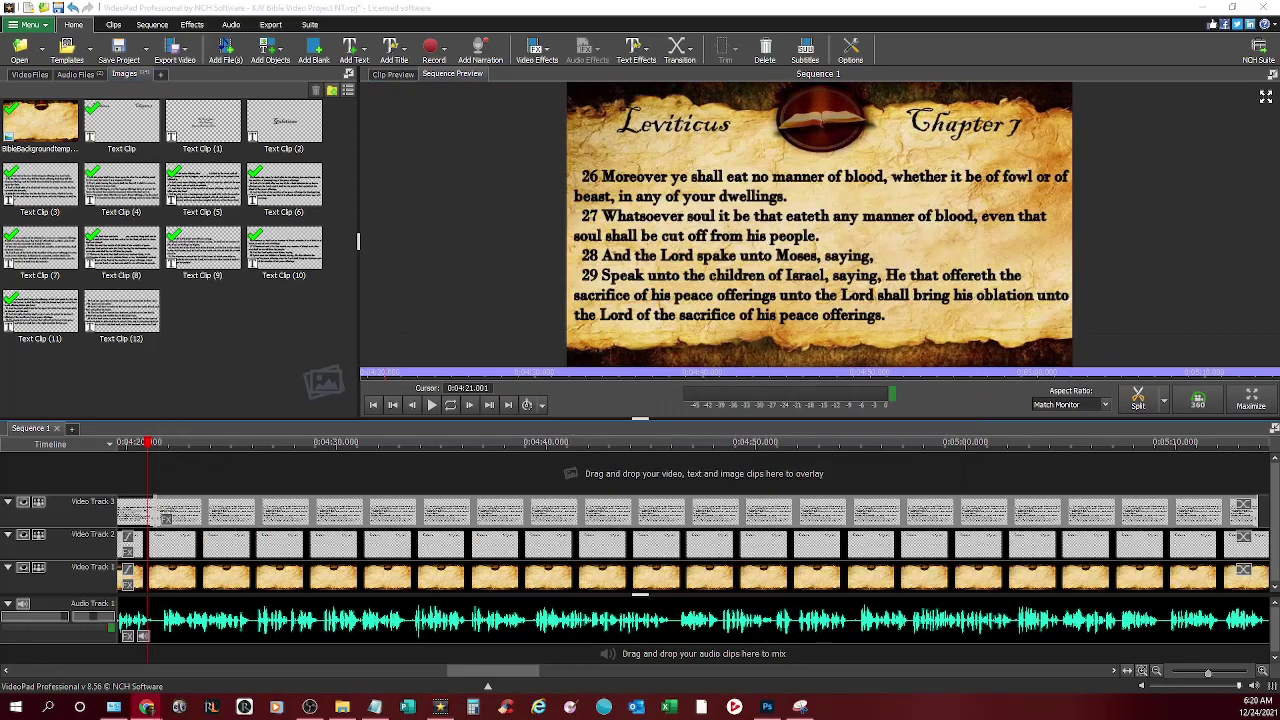
pyautogui.click(431, 404)
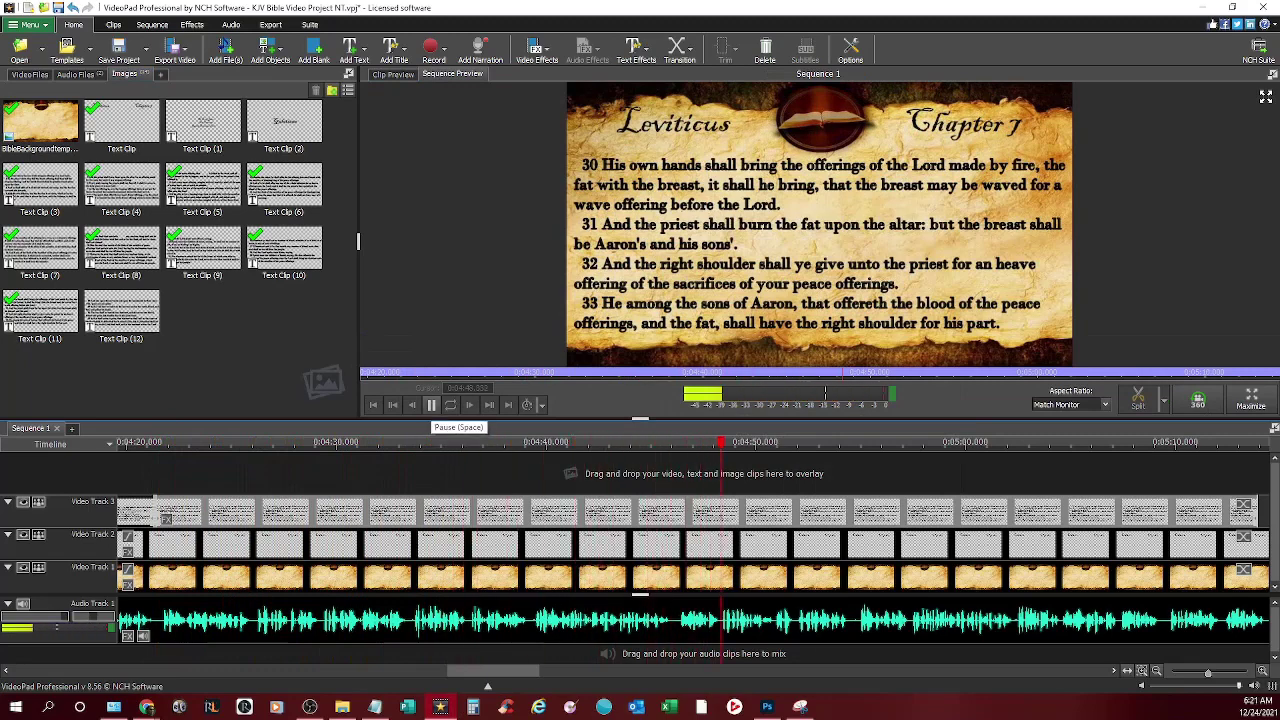
pyautogui.click(431, 404)
pyautogui.moveTo(493, 671); pyautogui.dragTo(549, 671)
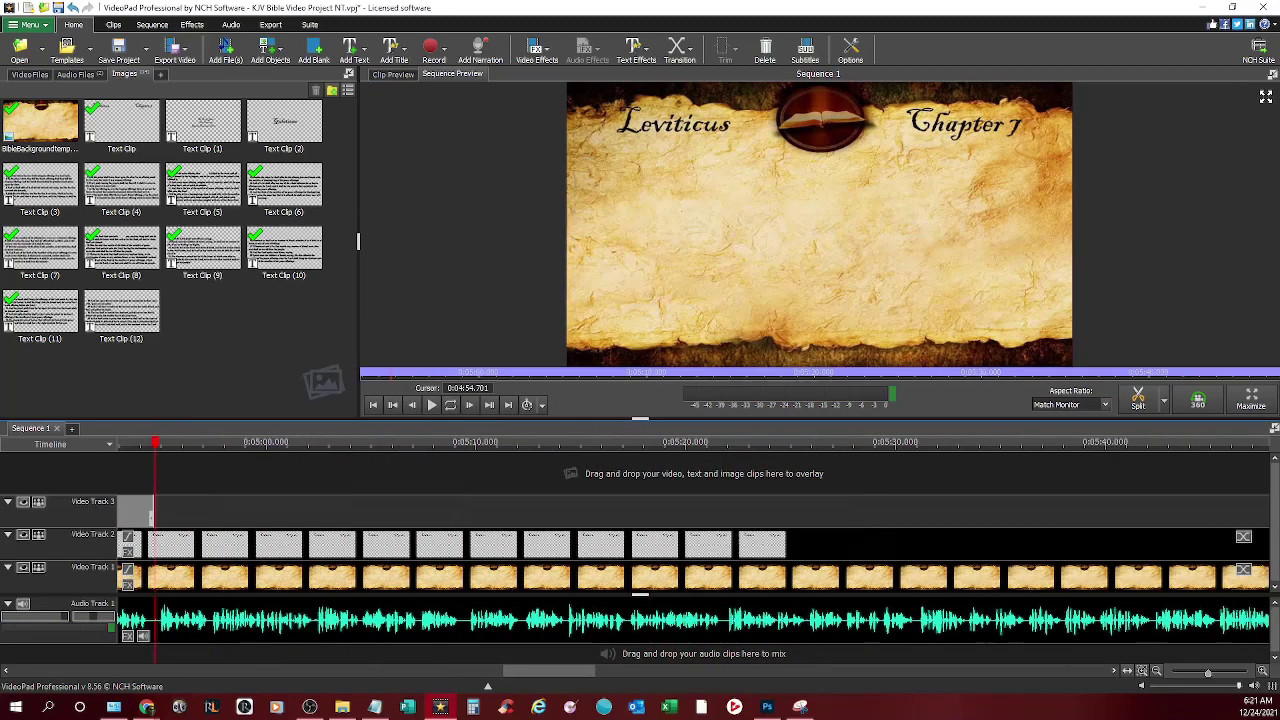
pyautogui.moveTo(121, 311); pyautogui.dragTo(1250, 511)
# Copy verses 34–36 from the Bible Gateway page and replace the whole text of Text Clip (12) with them
pyautogui.click(147, 707)
pyautogui.click(620, 480)
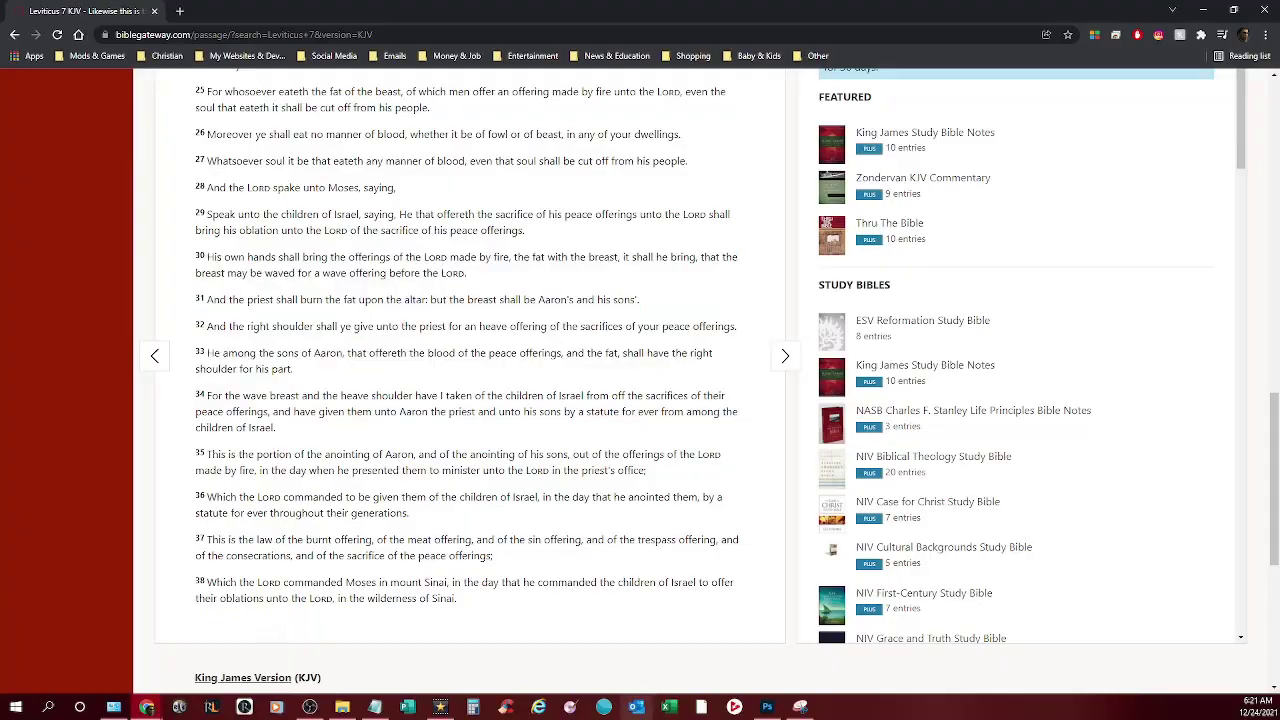
pyautogui.click(440, 707)
pyautogui.moveTo(149, 445); pyautogui.dragTo(149, 445)
pyautogui.click(147, 707)
pyautogui.moveTo(196, 396); pyautogui.dragTo(410, 513)
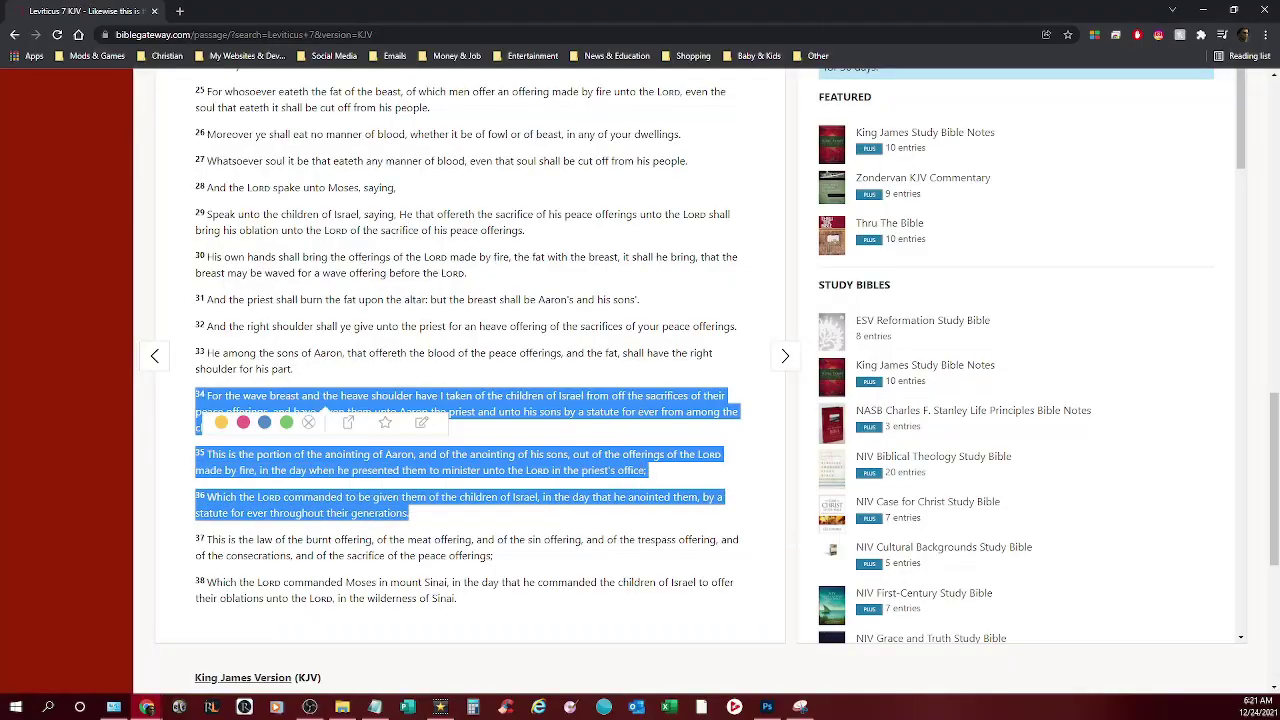
pyautogui.hotkey('ctrl', 'c')
pyautogui.hotkey('alt', 'Tab')
pyautogui.hotkey('ctrl', 'a')
pyautogui.hotkey('ctrl', 'v')
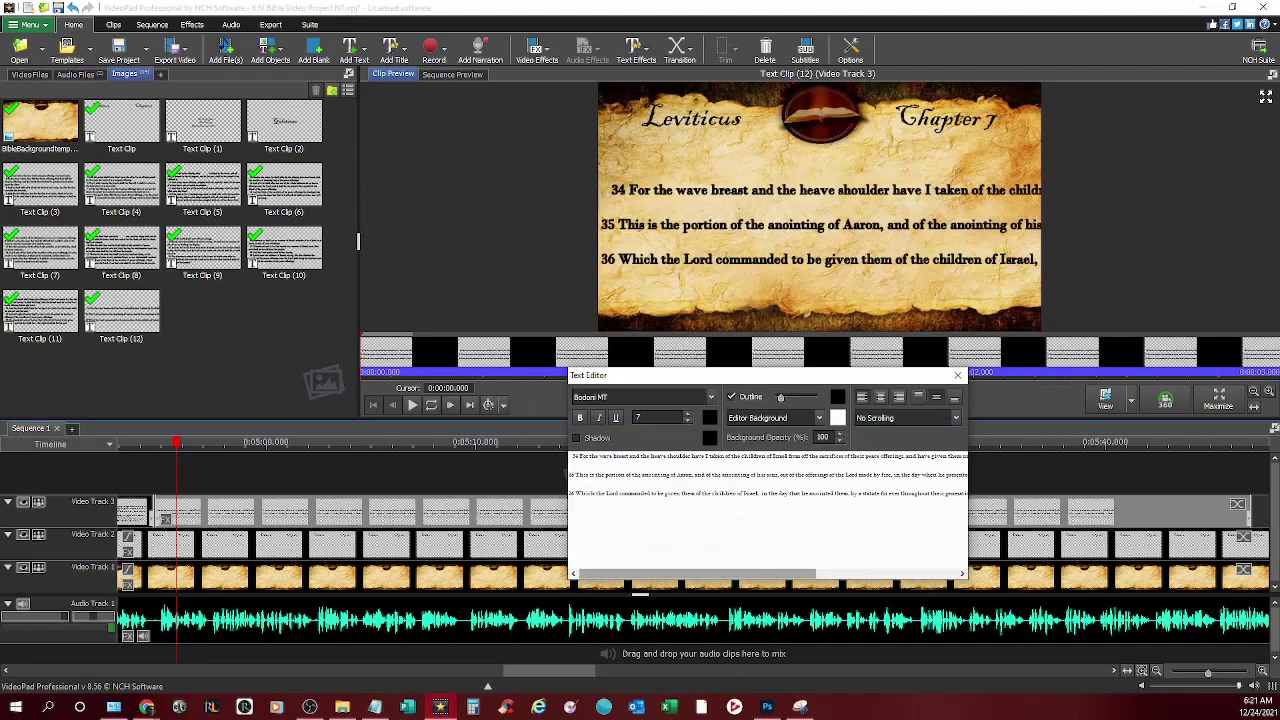
# Wrap verse 34 after "taken of the", "offerings, and have" and "statute for ever", and close the gap before verse 35
pyautogui.click(742, 456)
pyautogui.press('Return')
pyautogui.click(759, 465)
pyautogui.press('Return')
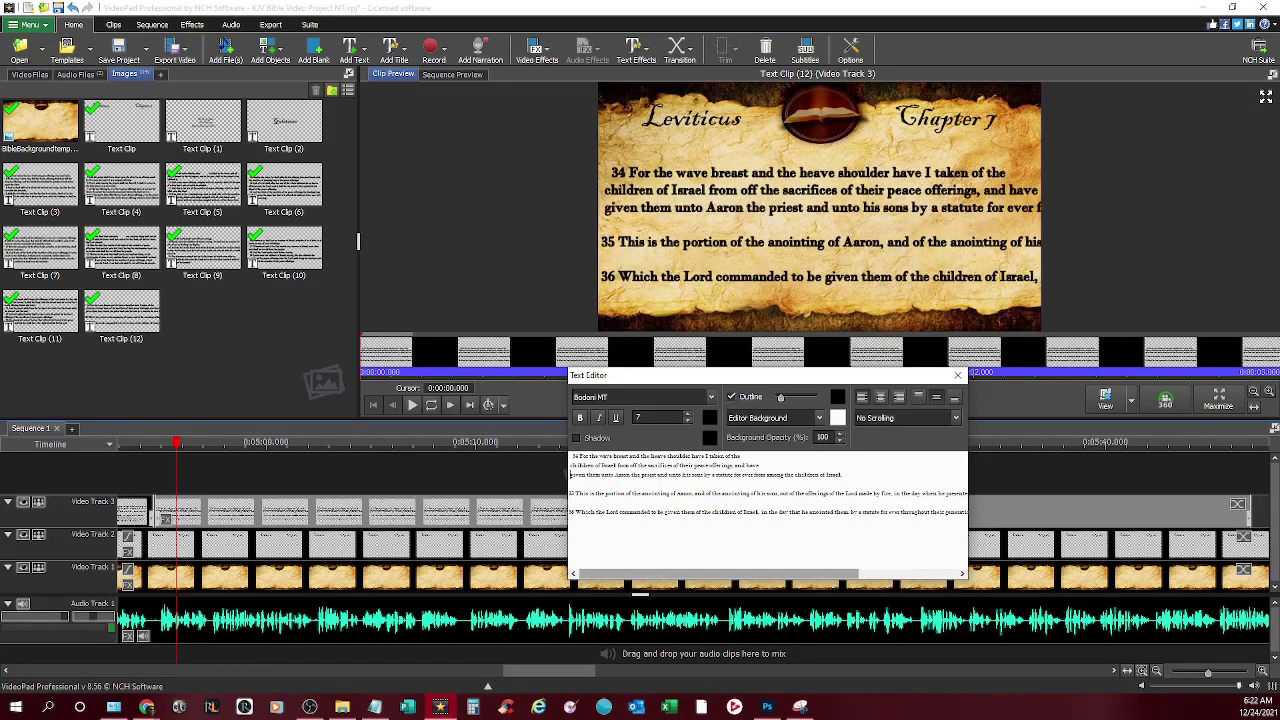
pyautogui.click(752, 474)
pyautogui.press('Return')
pyautogui.click(570, 503)
pyautogui.press('BackSpace')
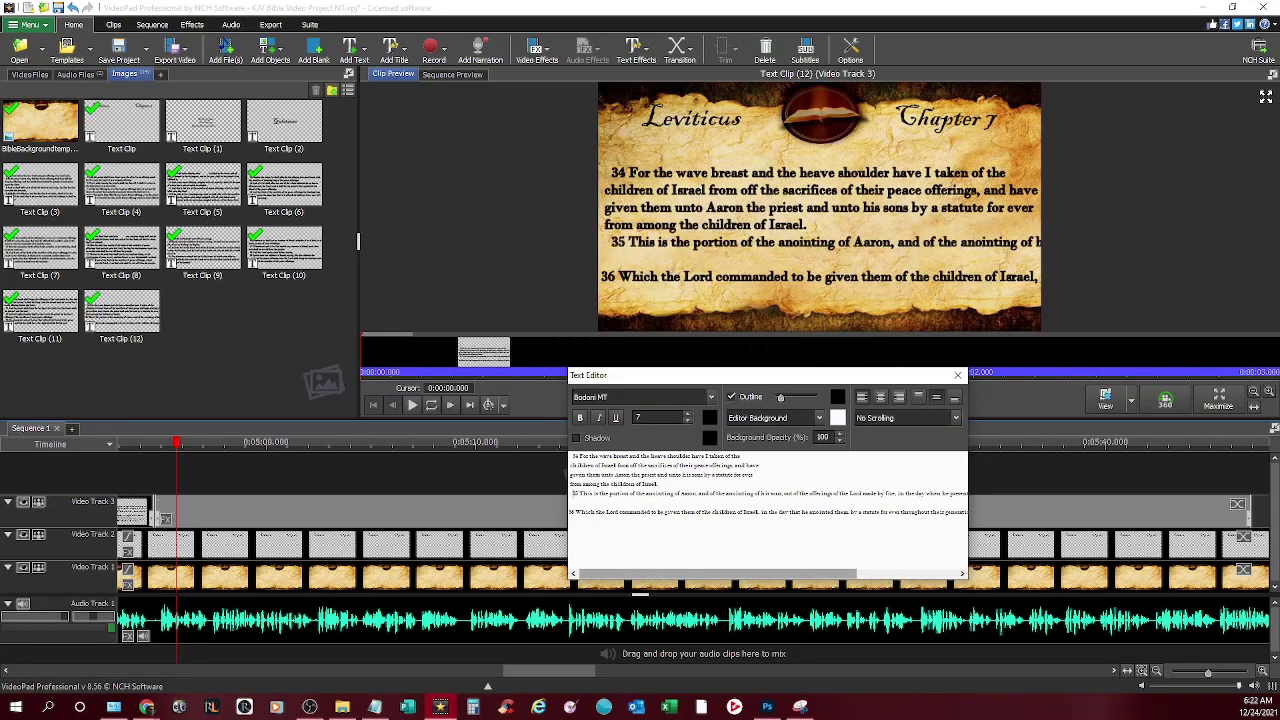
# Wrap verse 35 after "the anointing of" and "in the day when he", and close the gap before verse 36
pyautogui.click(760, 493)
pyautogui.press('Return')
pyautogui.click(759, 502)
pyautogui.press('Return')
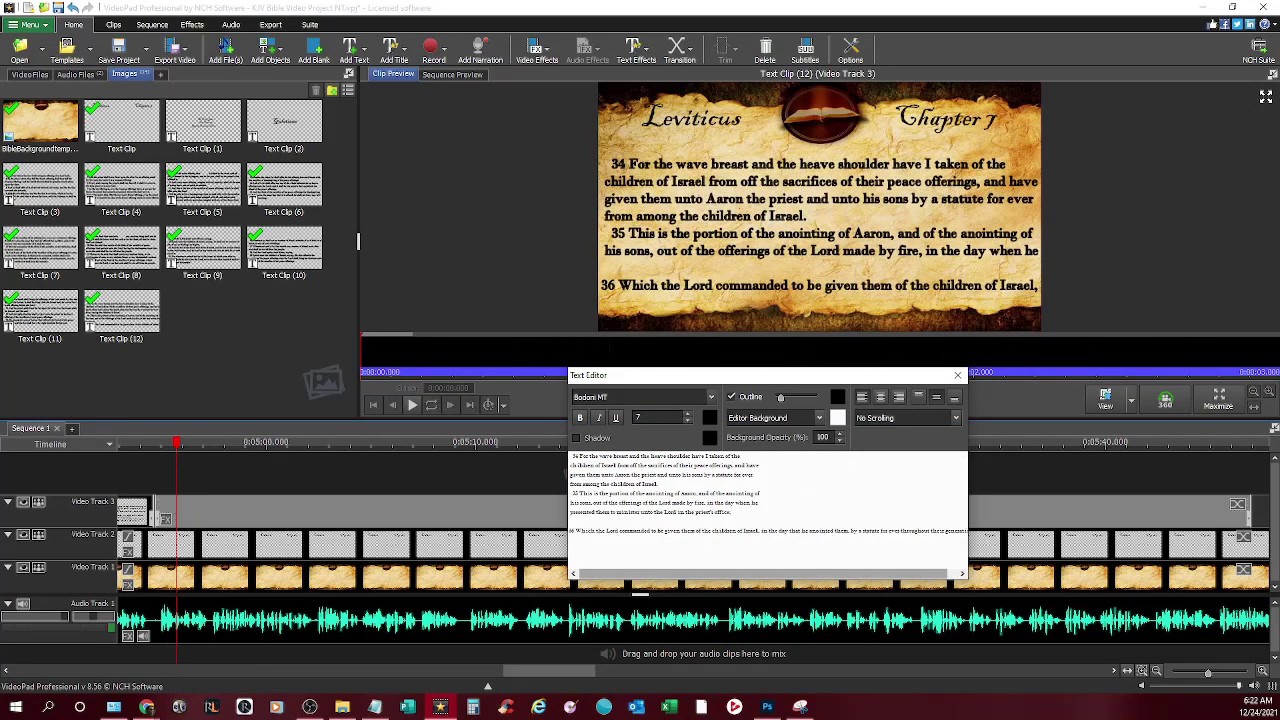
pyautogui.click(571, 530)
pyautogui.press('BackSpace')
# Wrap verse 36 after "the children of" and "statute for ever", and move the text block up slightly on the background
pyautogui.click(747, 521)
pyautogui.press('Return')
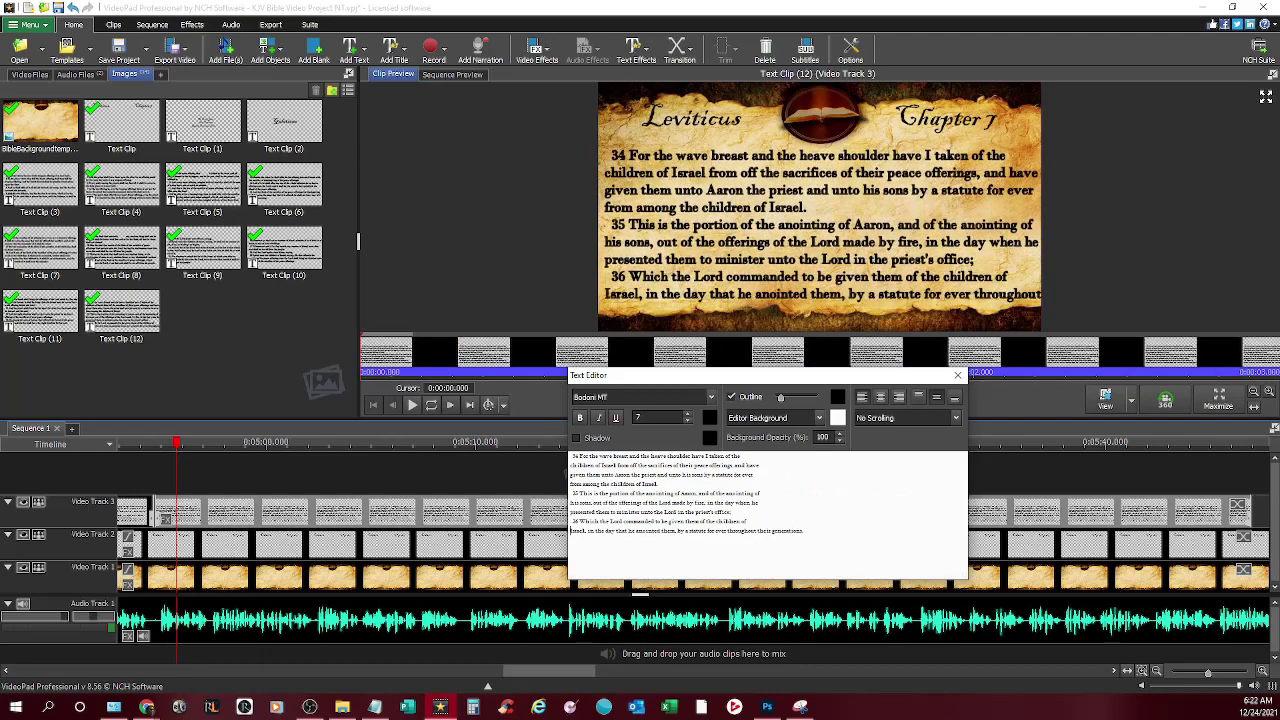
pyautogui.click(729, 530)
pyautogui.press('Return')
pyautogui.click(957, 375)
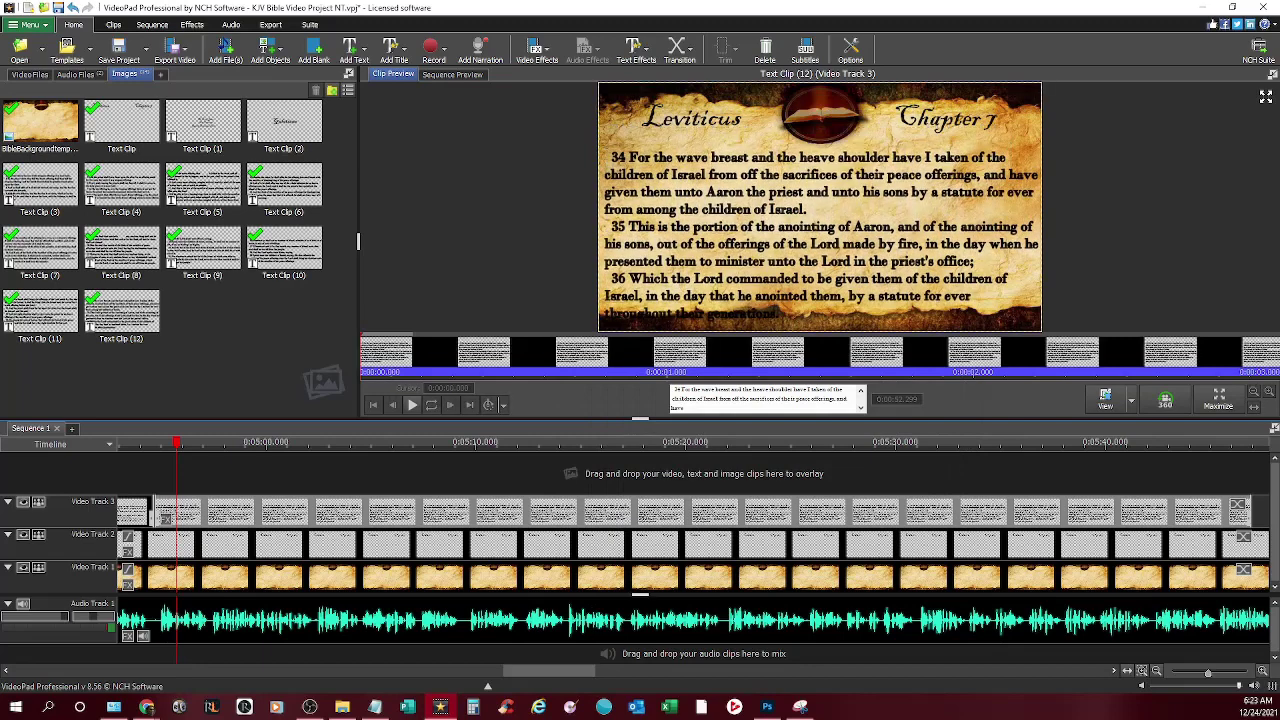
pyautogui.moveTo(820, 230); pyautogui.dragTo(820, 223)
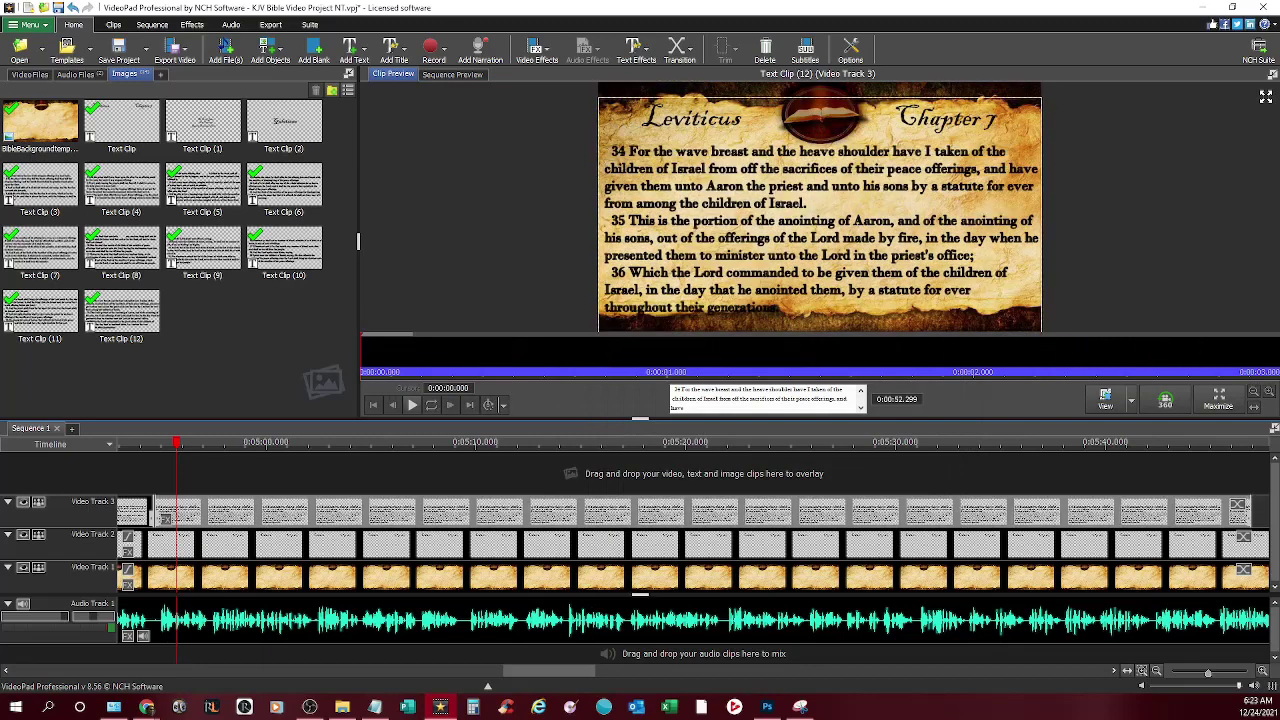
# Insert spaces before "heave" in verse 34 of Text Clip (12), rewrapping the verse after "taken of" and "peace offerings, and"
pyautogui.click(764, 399)
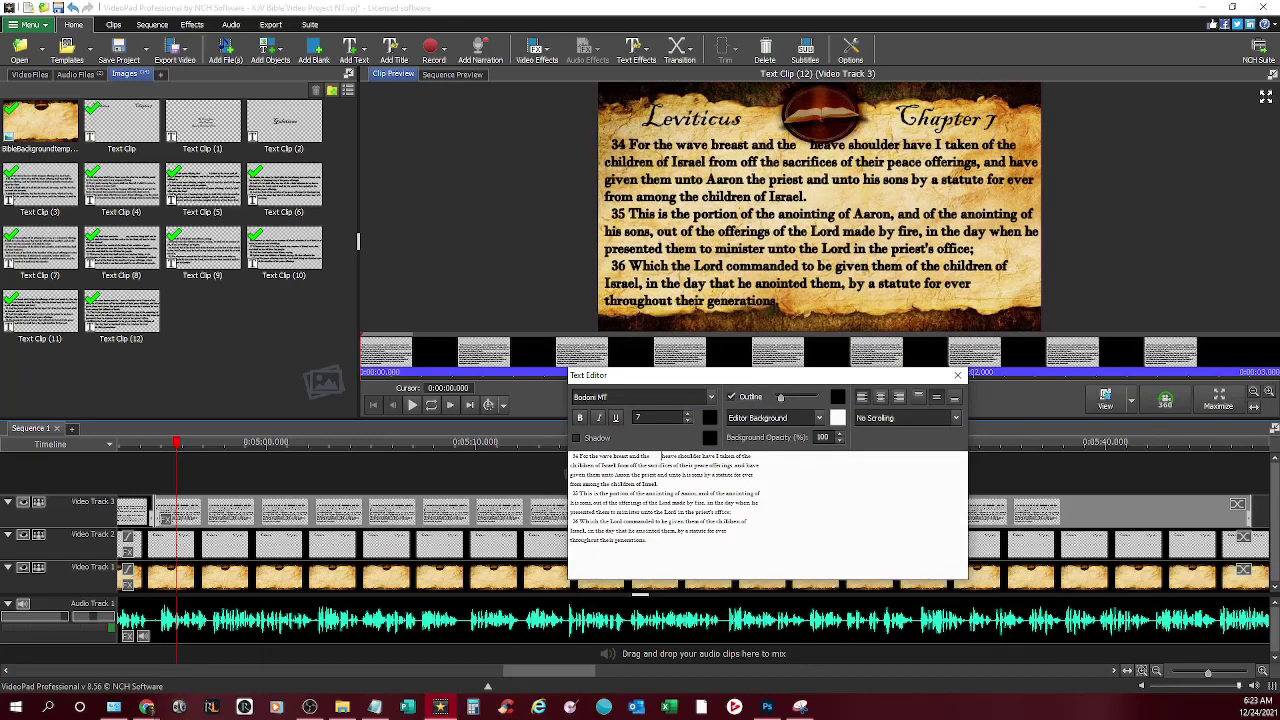
pyautogui.click(748, 456)
pyautogui.press('Return')
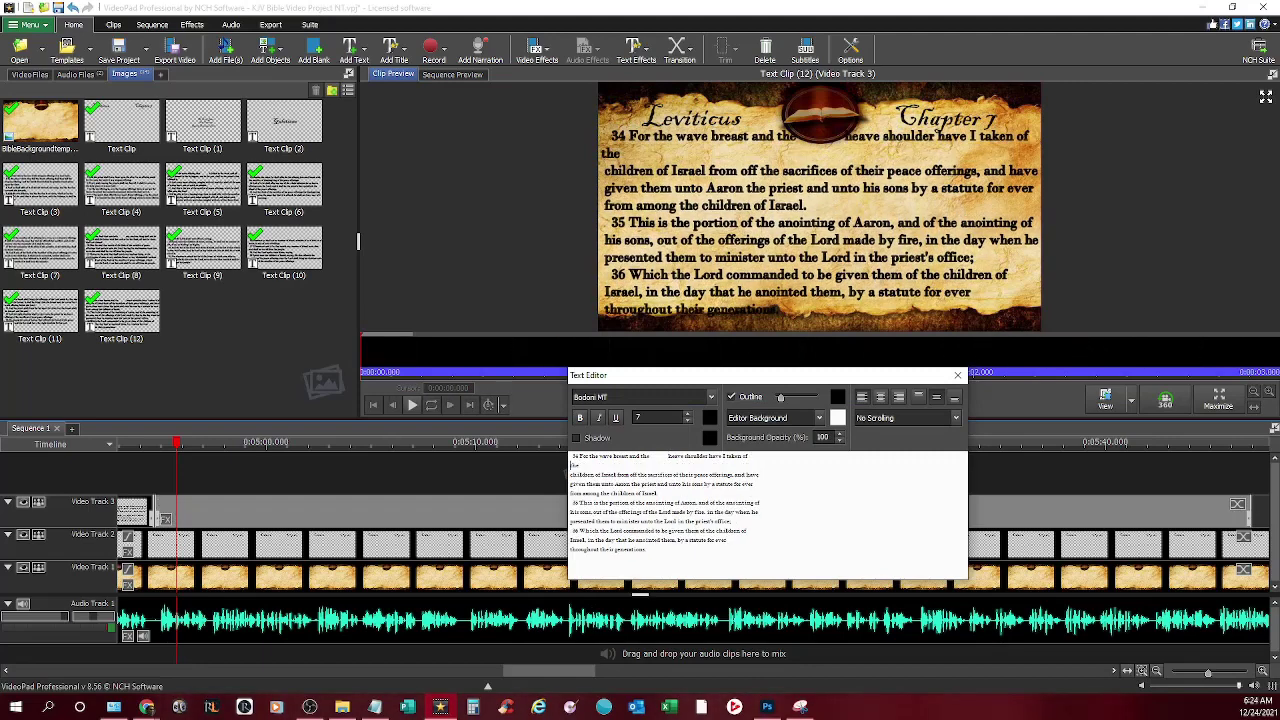
pyautogui.press('Down')
pyautogui.press('Left')
pyautogui.press('BackSpace')
pyautogui.press('Return')
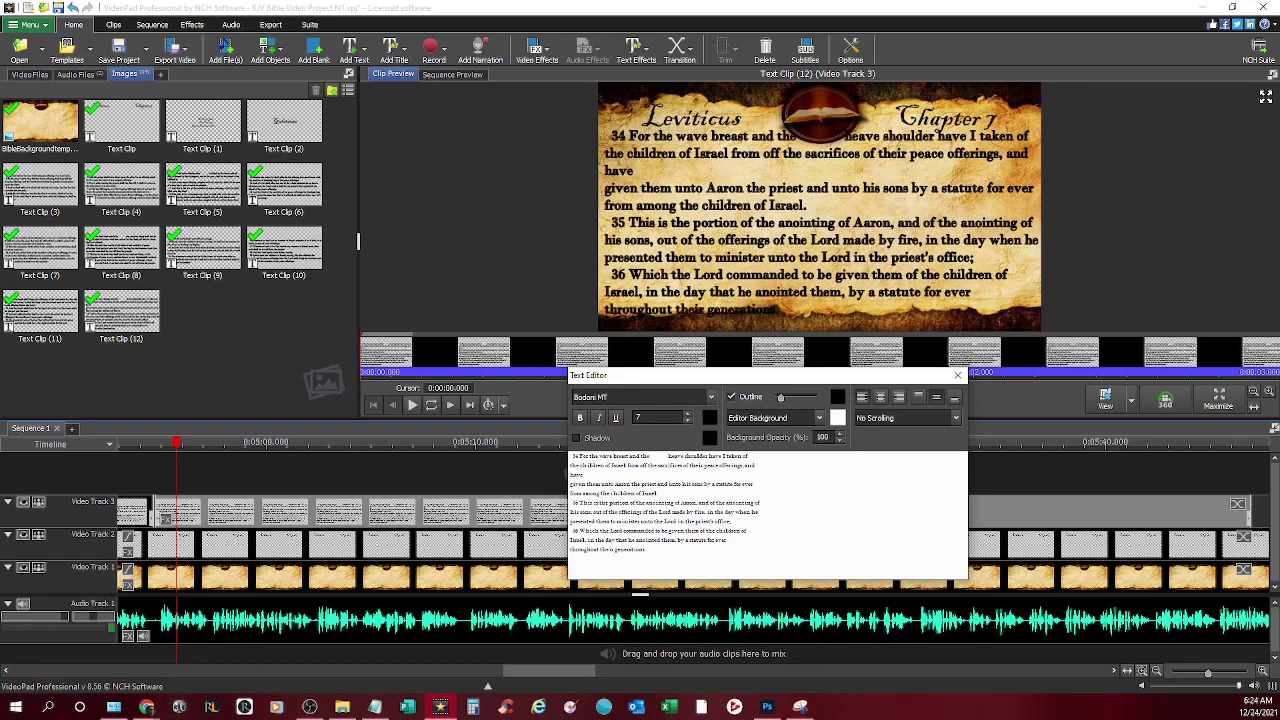
# Join "have" to the following line of verse 34, rewrap after "by a statute for", and join "ever" to the last line
pyautogui.press('End')
pyautogui.press('Delete')
pyautogui.press('End')
pyautogui.hotkey('ctrl', 'Left')
pyautogui.press('Return')
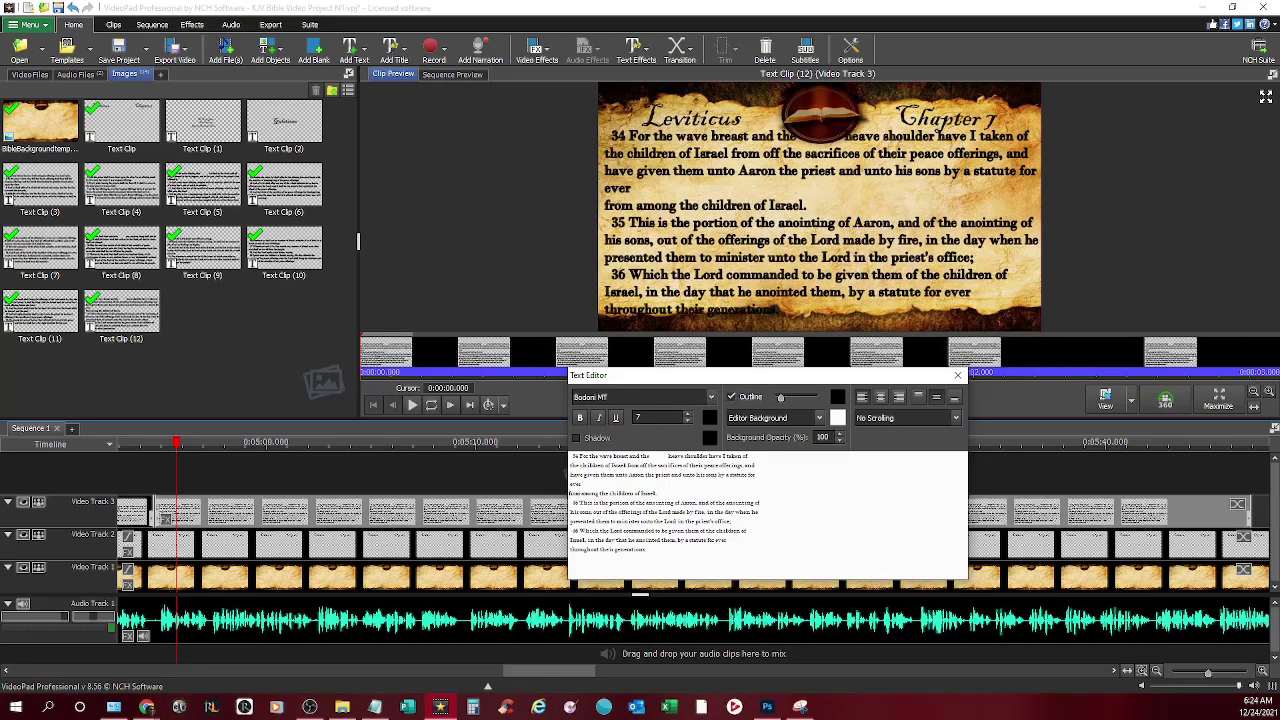
pyautogui.press('End')
pyautogui.press('Delete')
# Play back the verse 34–36 section from the start of Text Clip (12) and stop at 0:05:30.958
pyautogui.moveTo(176, 442); pyautogui.dragTo(146, 442)
pyautogui.press('space')
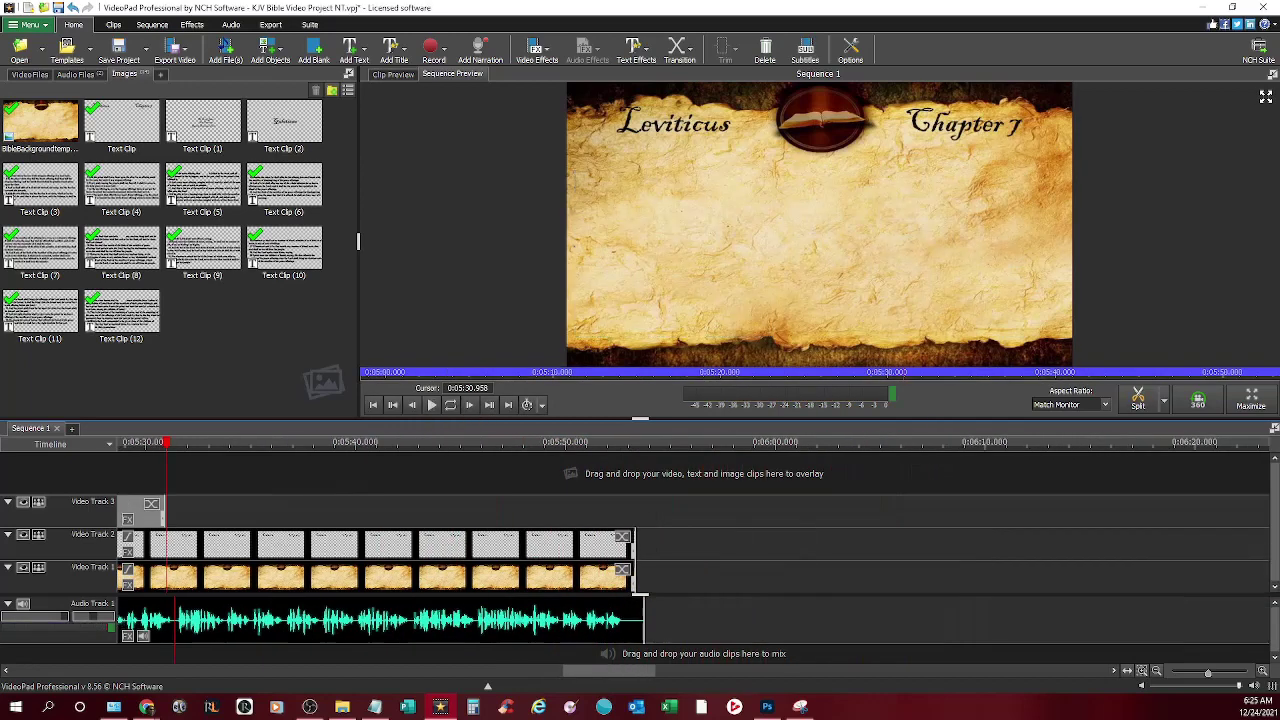
pyautogui.rightClick(140, 317)
pyautogui.moveTo(612, 671); pyautogui.dragTo(595, 671)
pyautogui.rightClick(248, 514)
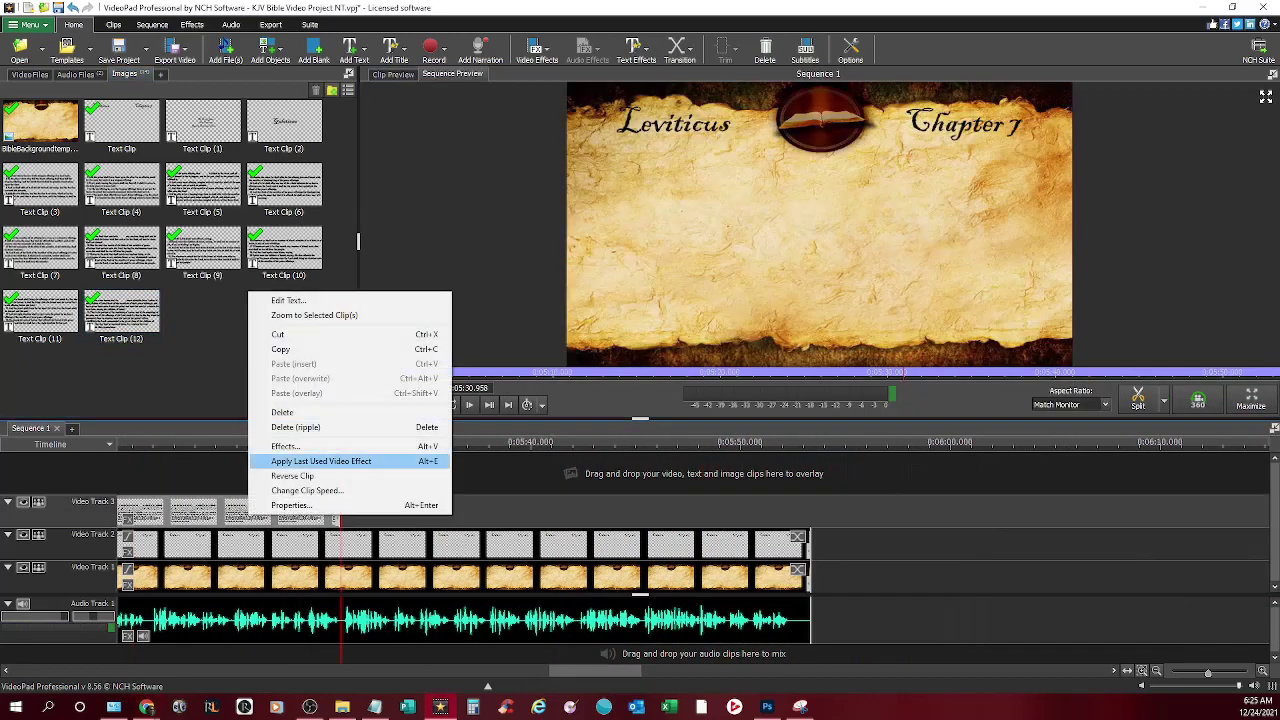
pyautogui.click(290, 349)
pyautogui.rightClick(452, 506)
pyautogui.click(498, 497)
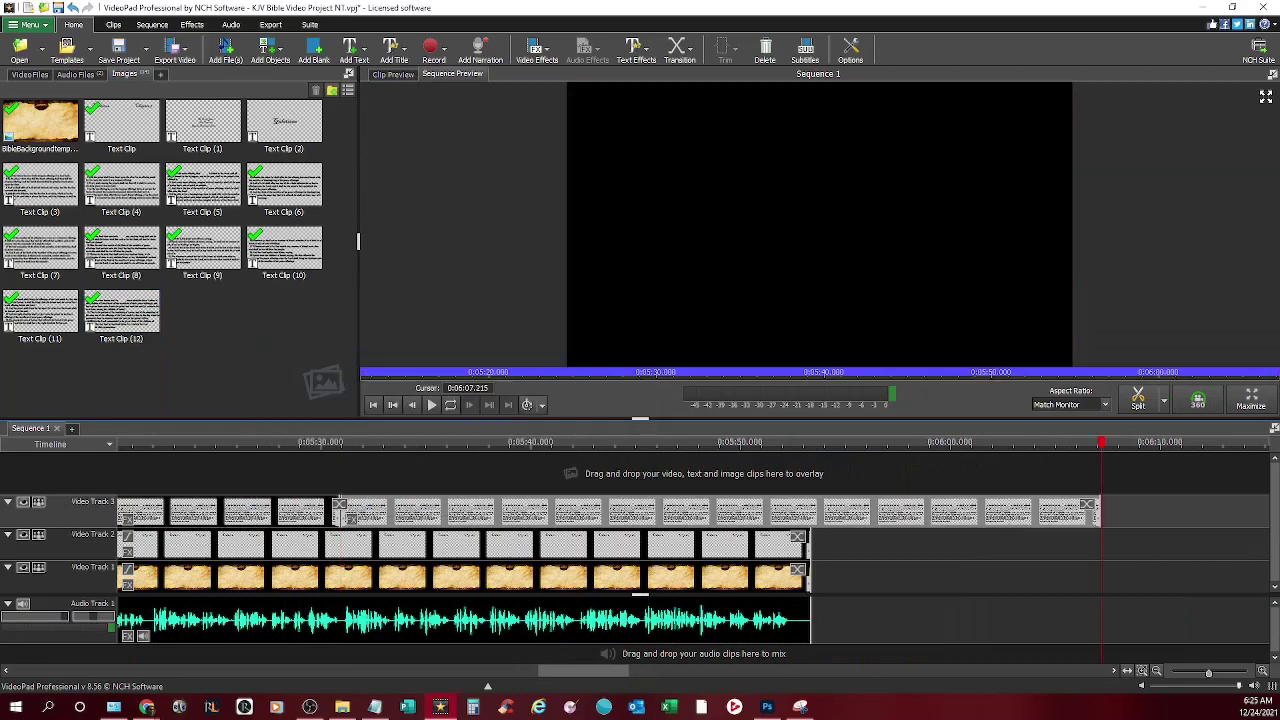
pyautogui.moveTo(496, 502)
pyautogui.mouseDown()
pyautogui.moveTo(509, 502)
pyautogui.moveTo(495, 502)
pyautogui.mouseUp()
pyautogui.click(323, 442)
pyautogui.moveTo(323, 442); pyautogui.dragTo(302, 442)
pyautogui.click(122, 314)
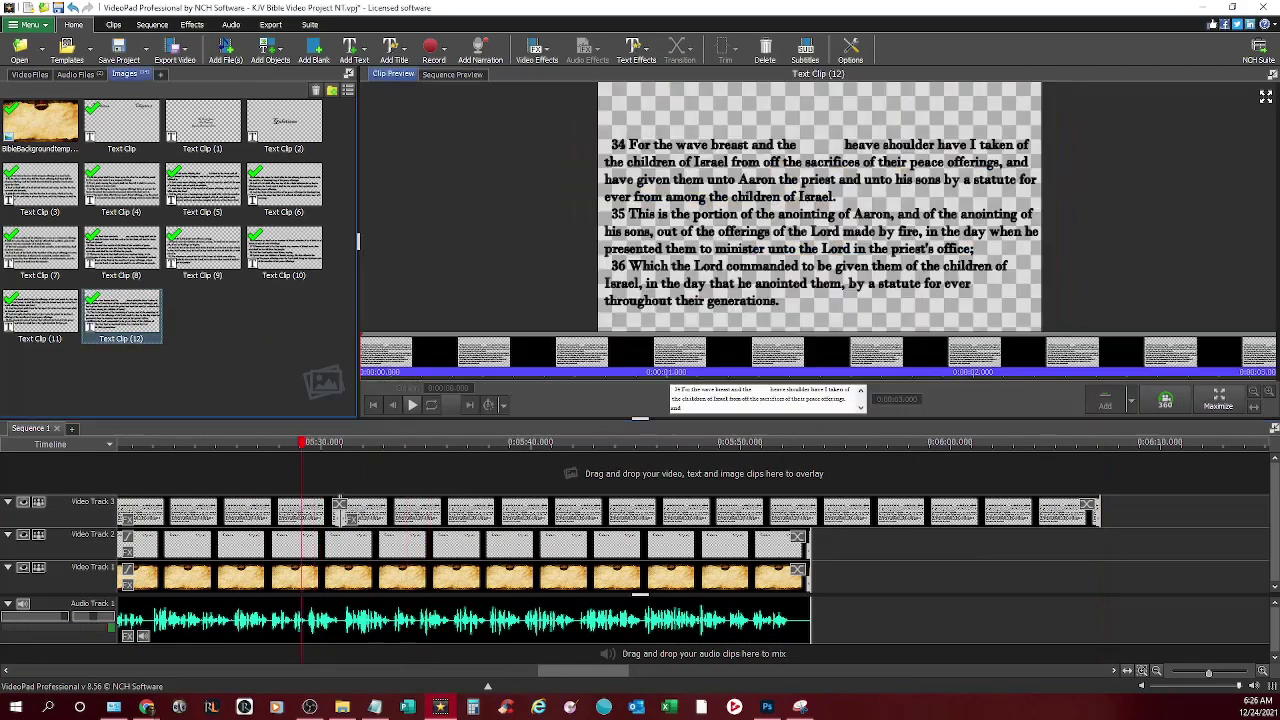
pyautogui.click(40, 314)
pyautogui.click(122, 314)
pyautogui.click(400, 512)
pyautogui.press('Delete')
# Copy the verse 34–36 clip from the timeline and paste it into the Images bin as a separate clip
pyautogui.rightClick(242, 510)
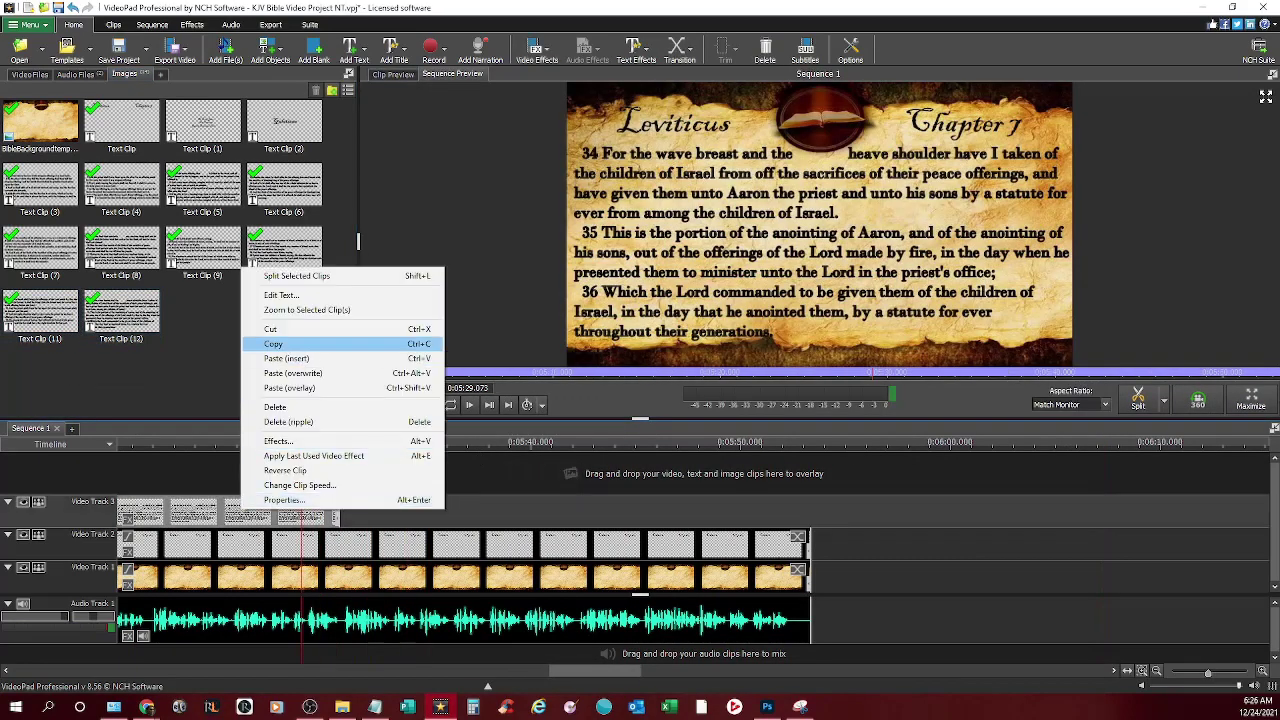
pyautogui.click(285, 344)
pyautogui.rightClick(486, 498)
pyautogui.rightClick(269, 338)
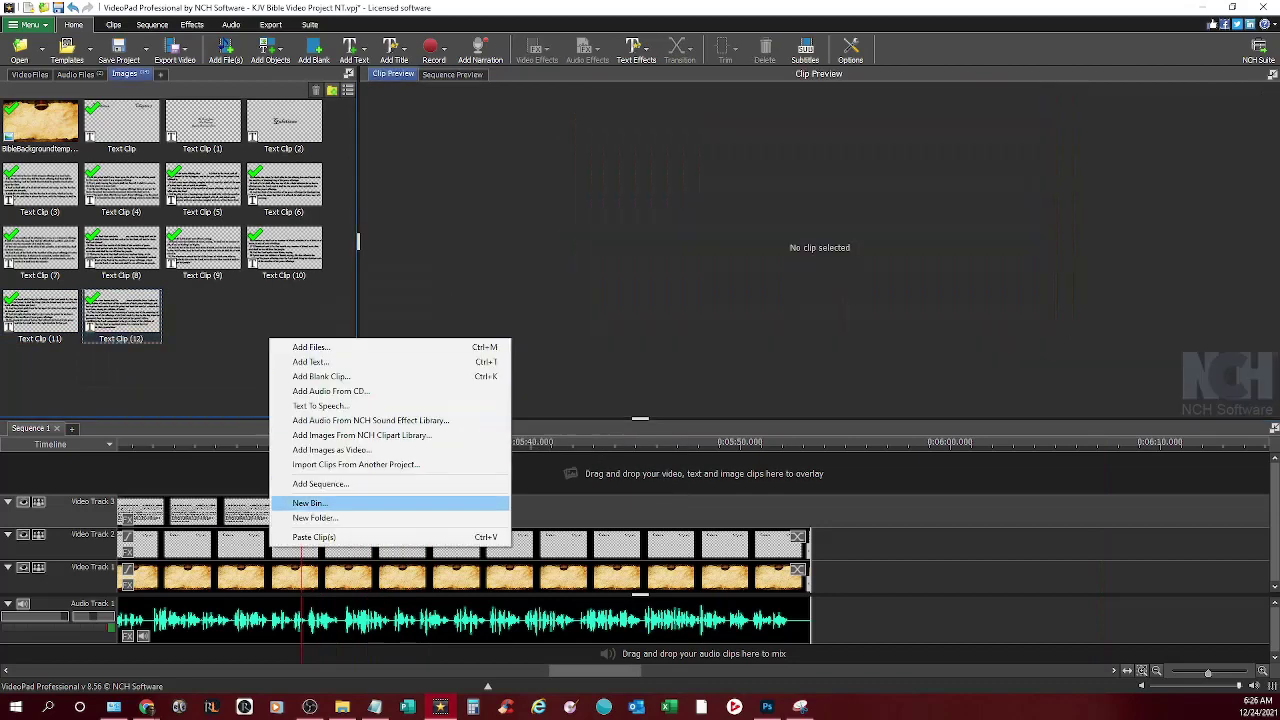
pyautogui.click(312, 538)
# Place the pasted clip on the timeline right after the verse 34–36 clip and stretch it to the end of the audio
pyautogui.click(1131, 401)
pyautogui.click(1140, 467)
pyautogui.moveTo(333, 488); pyautogui.dragTo(372, 512)
pyautogui.moveTo(402, 521); pyautogui.dragTo(810, 521)
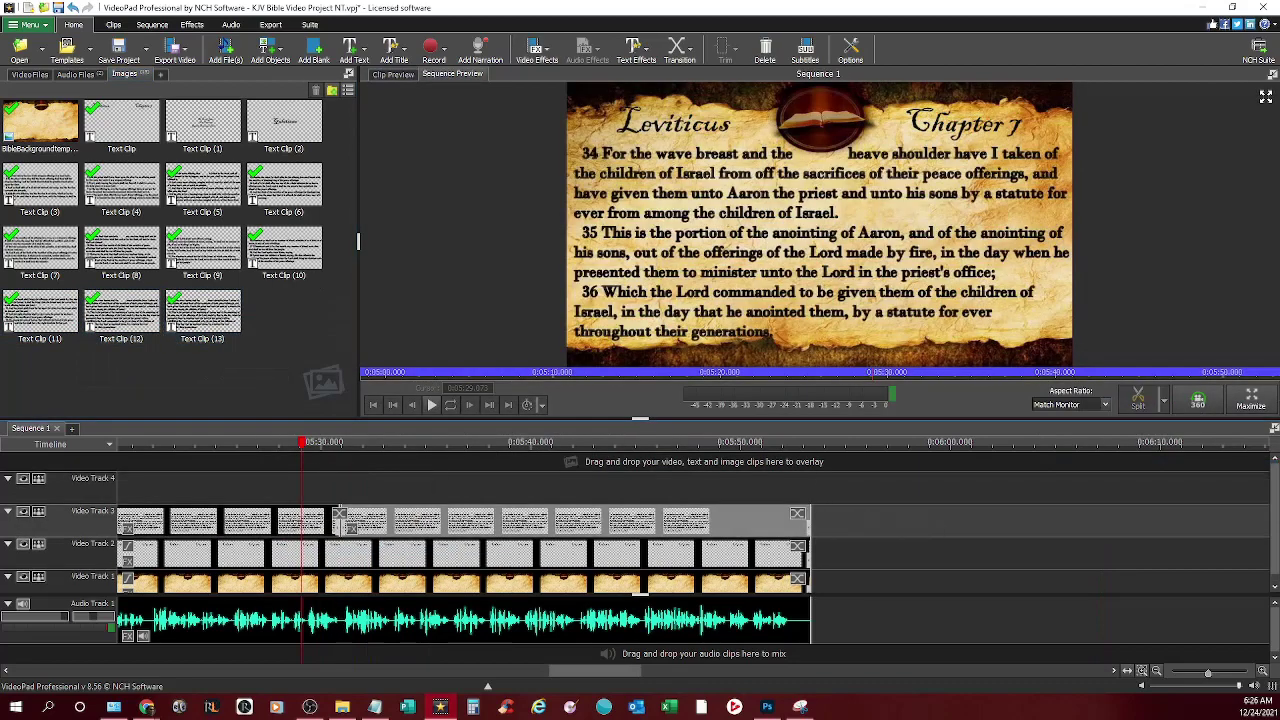
# Copy verses 37–38 from the Bible Gateway page and replace the whole text of Text Clip (13) with them
pyautogui.moveTo(302, 442); pyautogui.dragTo(382, 442)
pyautogui.click(147, 707)
pyautogui.click(217, 645)
pyautogui.moveTo(197, 539); pyautogui.dragTo(535, 599)
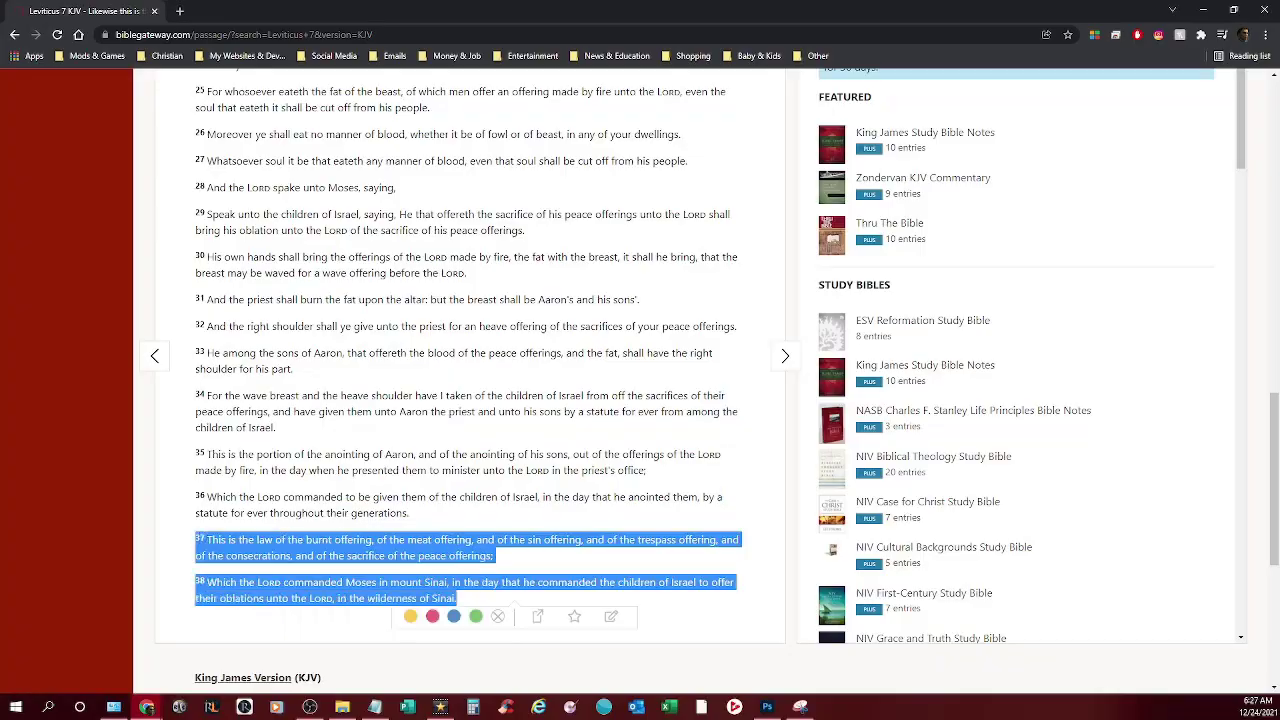
pyautogui.hotkey('ctrl', 'c')
pyautogui.click(440, 707)
pyautogui.doubleClick(440, 521)
pyautogui.hotkey('ctrl', 'a')
pyautogui.hotkey('ctrl', 'v')
pyautogui.hotkey('ctrl', 'Home')
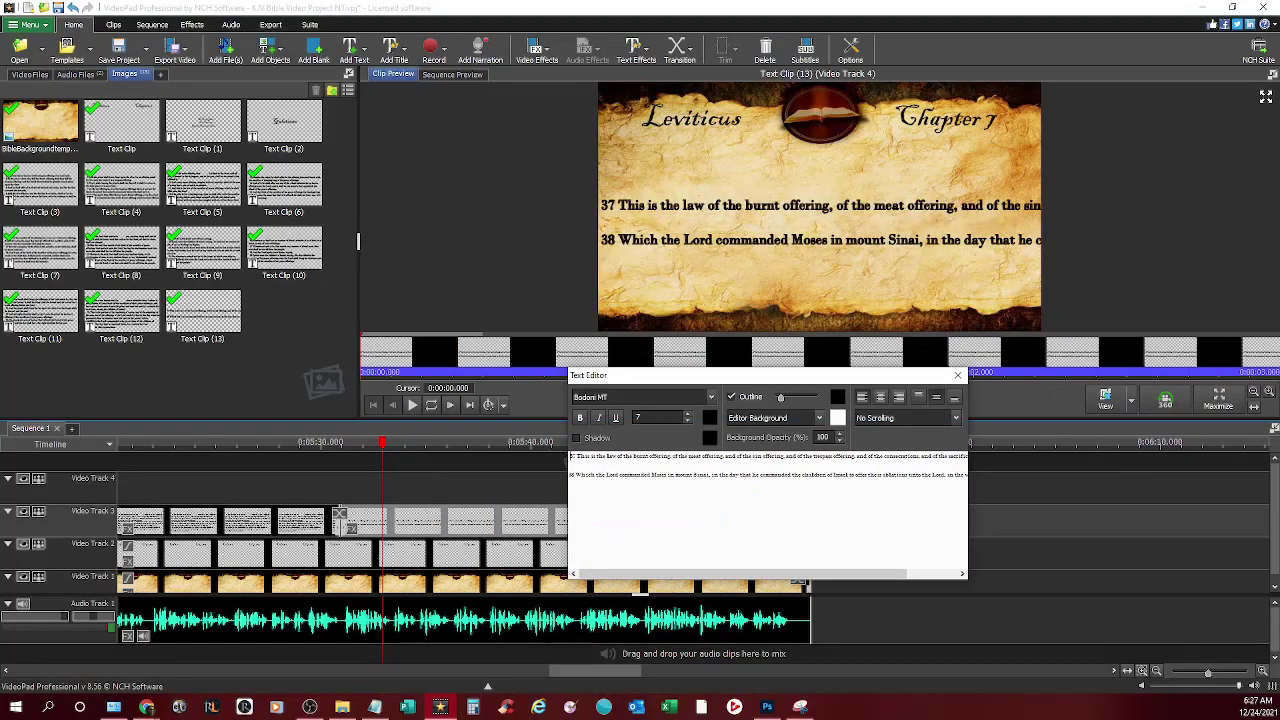
# Wrap verse 37 after "meat offering, and of the" and "consecrations, and of", and close the gap before verse 38
pyautogui.click(756, 456)
pyautogui.press('Return')
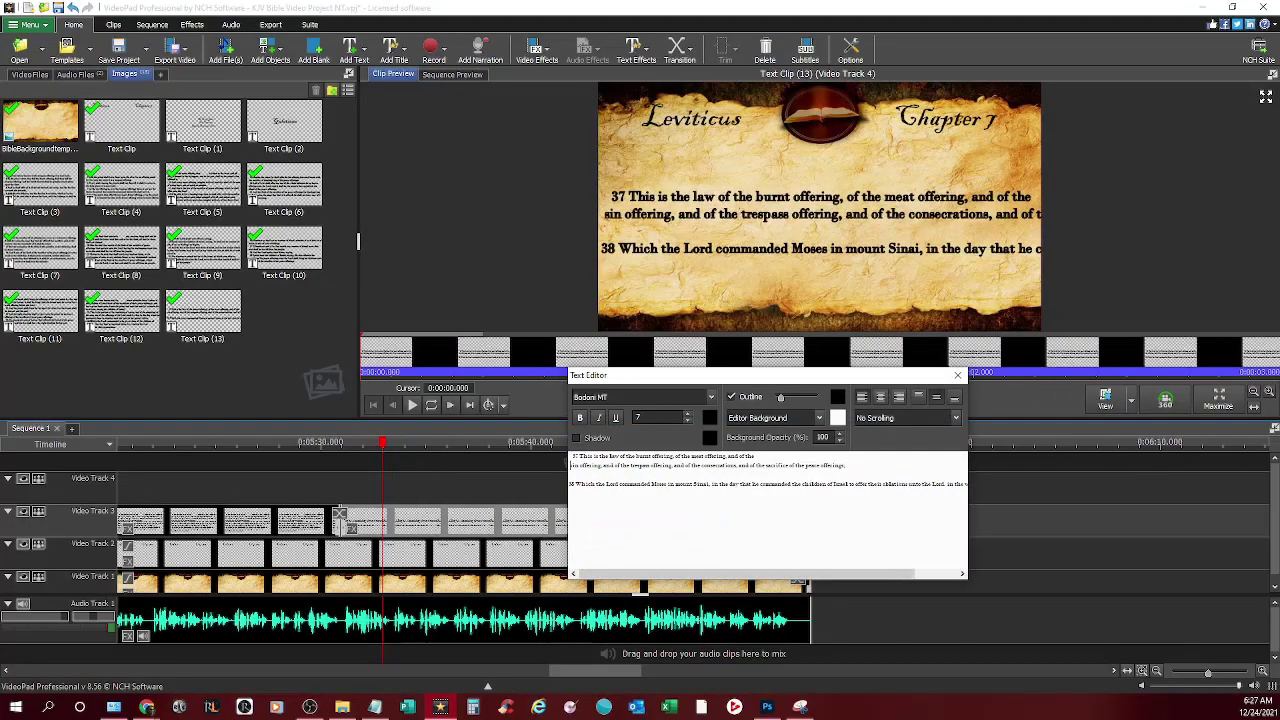
pyautogui.click(757, 465)
pyautogui.press('Return')
pyautogui.click(570, 494)
pyautogui.press('BackSpace')
# Wrap verse 38 after "in the day that" and "oblations unto the", and move the text block up on the background
pyautogui.click(754, 484)
pyautogui.press('Return')
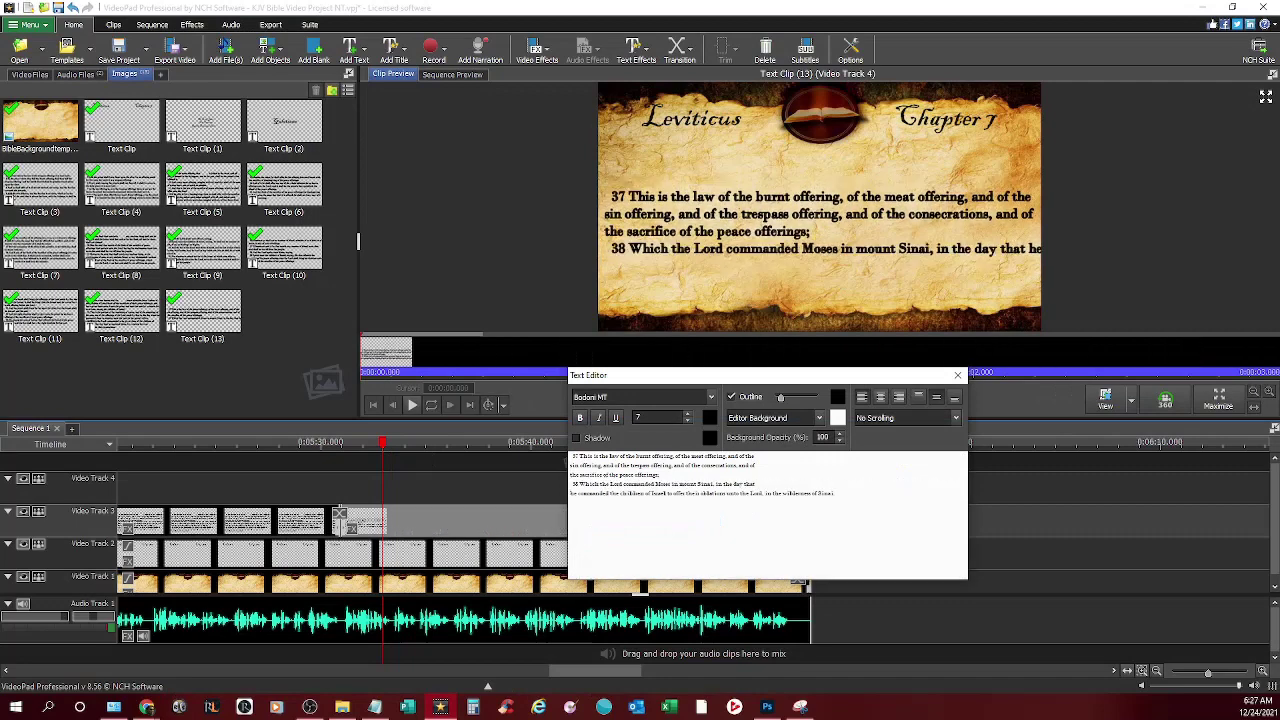
pyautogui.click(748, 494)
pyautogui.press('Return')
pyautogui.click(957, 375)
pyautogui.moveTo(820, 207); pyautogui.dragTo(819, 189)
# Play back the verse 37–38 section and return the timeline cursor to 0:00:00.000
pyautogui.click(334, 443)
pyautogui.press('space')
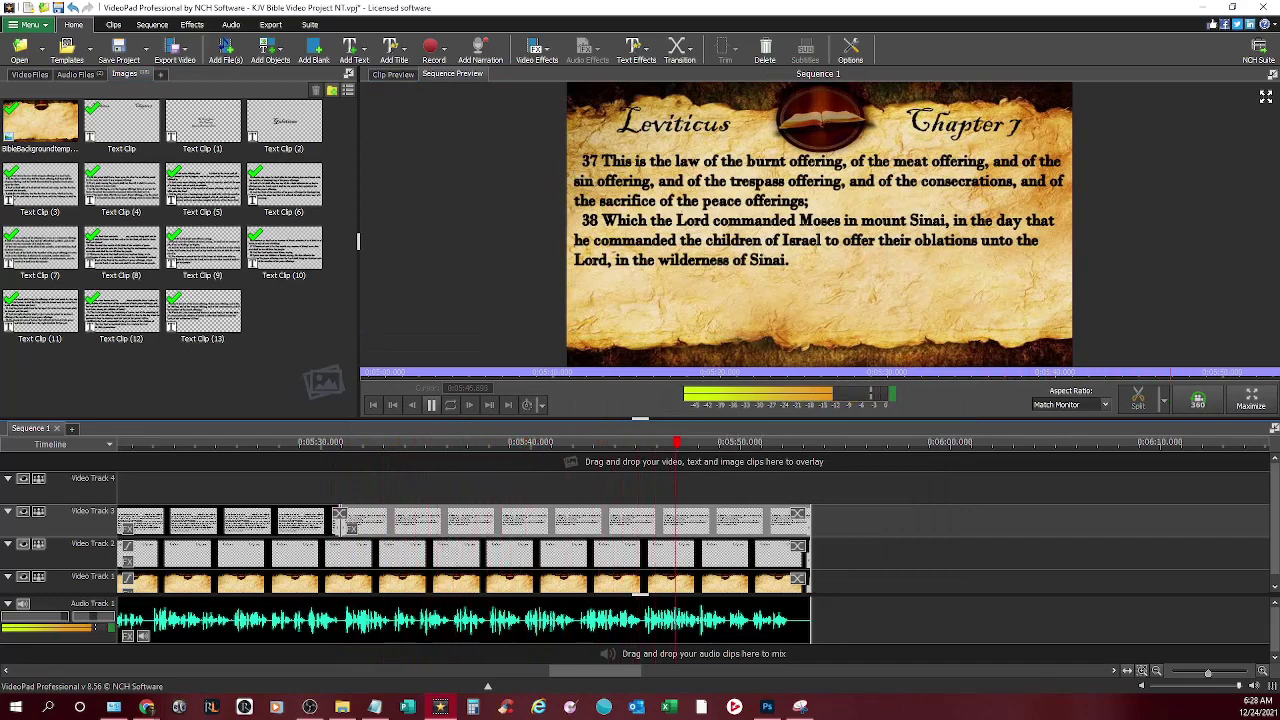
pyautogui.moveTo(595, 671); pyautogui.dragTo(58, 671)
pyautogui.click(126, 443)
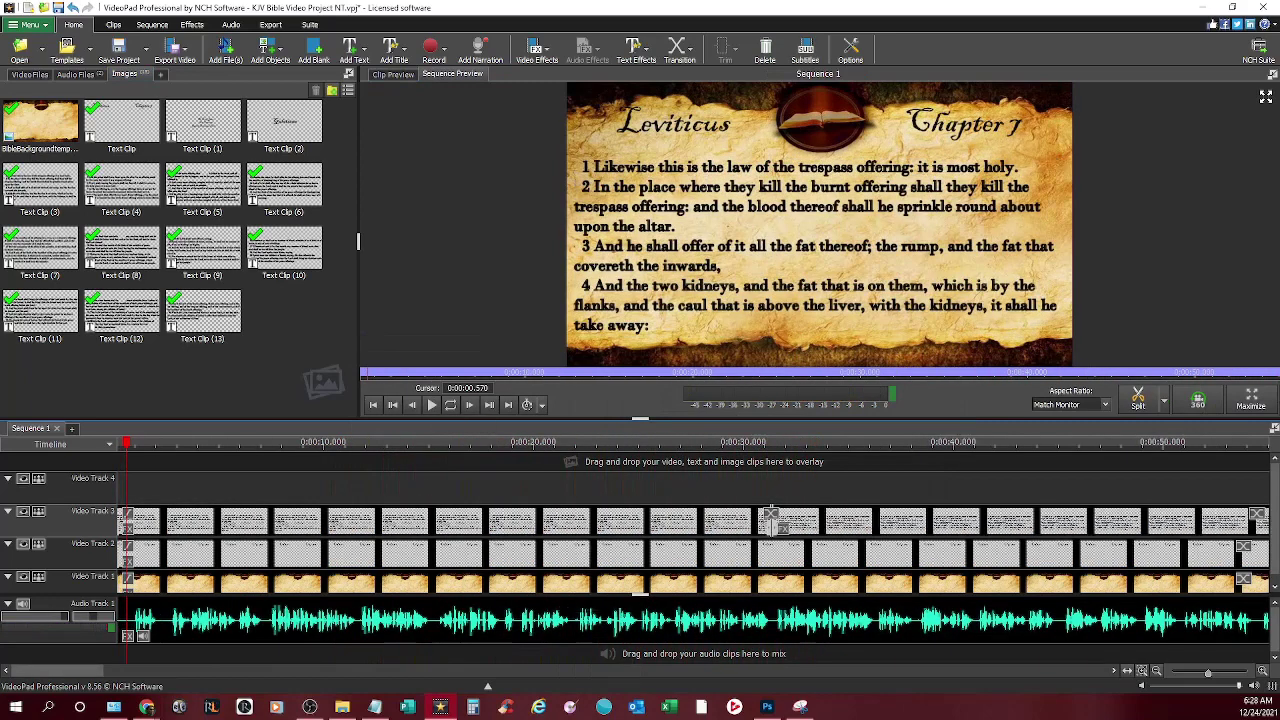
pyautogui.moveTo(126, 443); pyautogui.dragTo(117, 443)
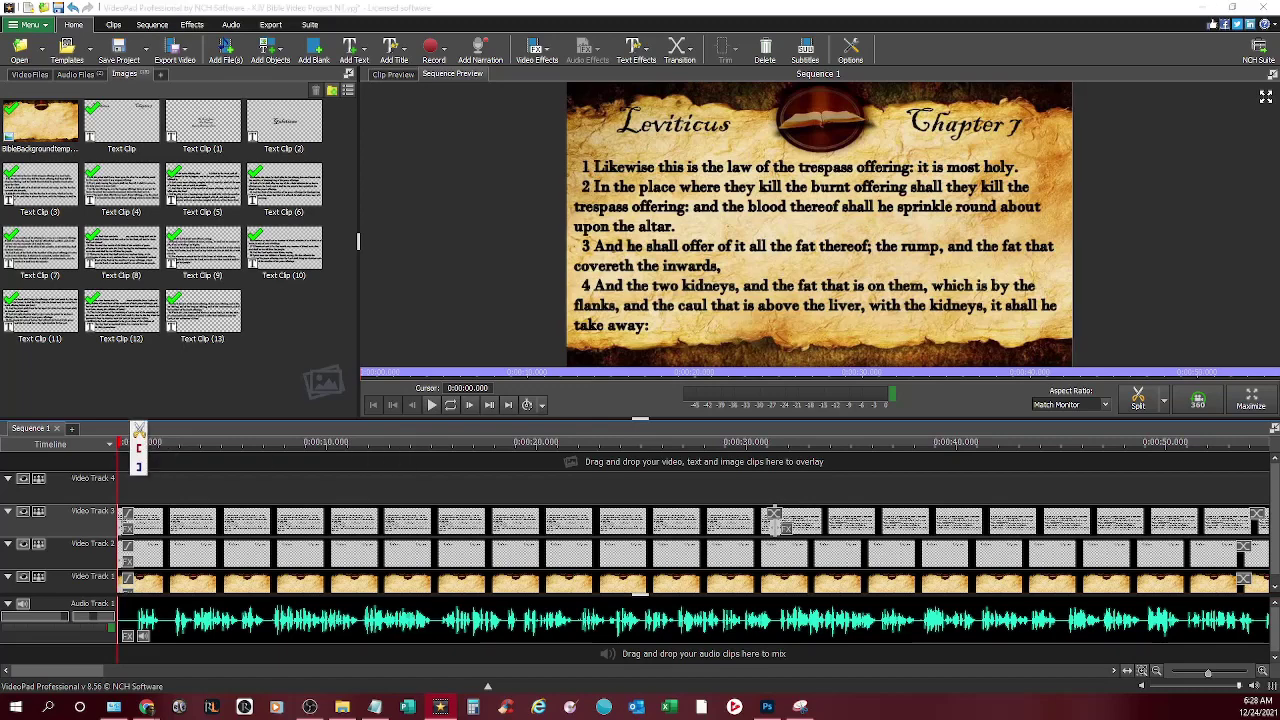
# Open the video file export settings for the finished sequence
pyautogui.moveTo(58, 671)
pyautogui.mouseDown()
pyautogui.moveTo(652, 671)
pyautogui.moveTo(58, 671)
pyautogui.mouseUp()
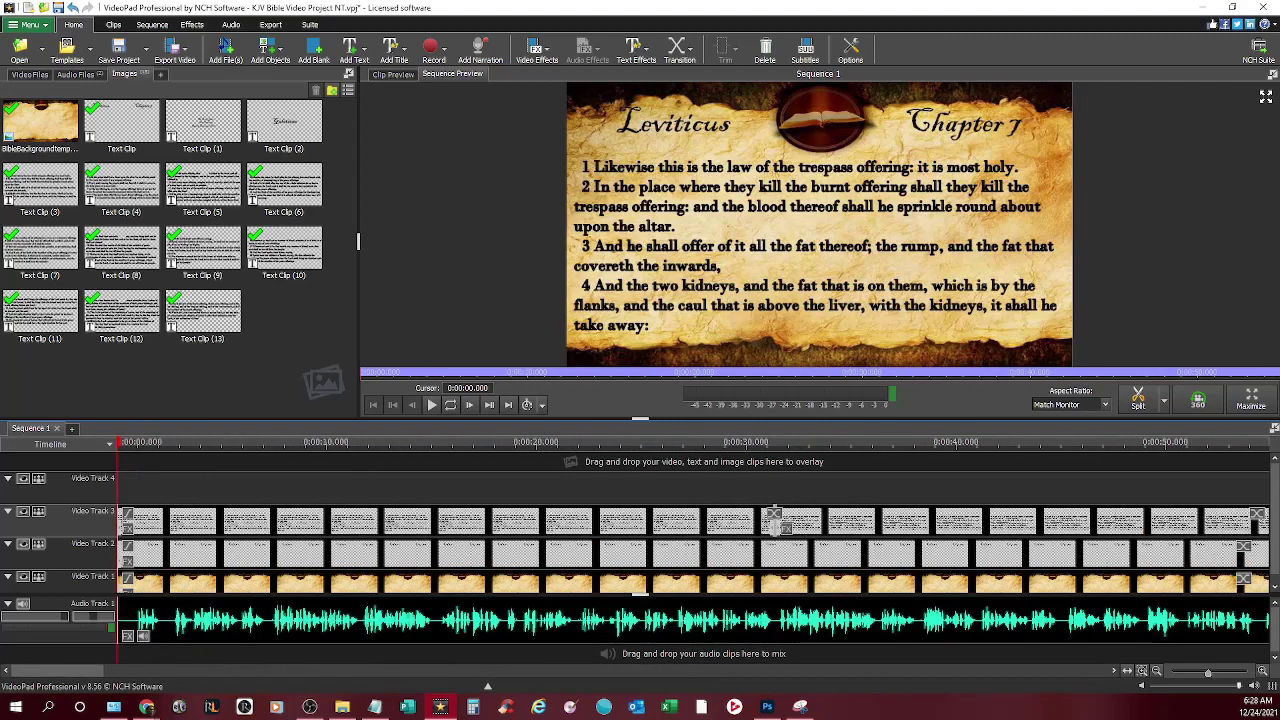
pyautogui.scroll(-5, 640, 560)
pyautogui.scroll(-6, 640, 560)
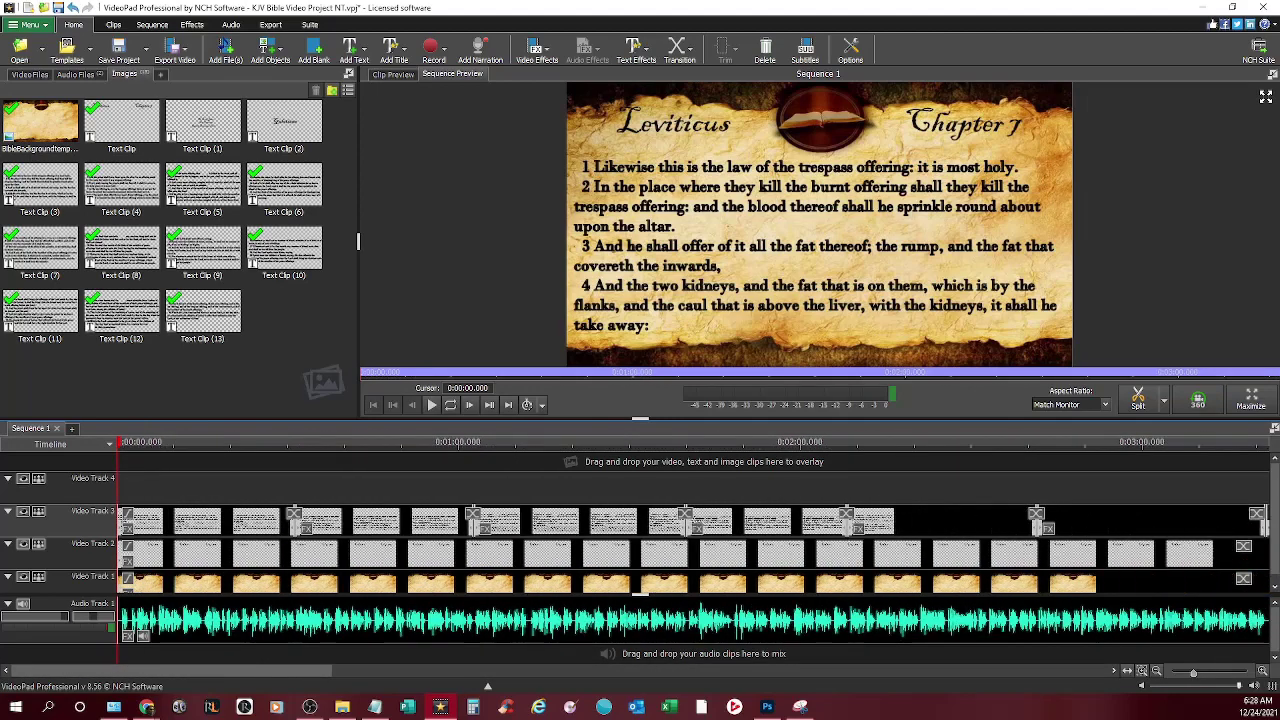
pyautogui.scroll(-1, 500, 520)
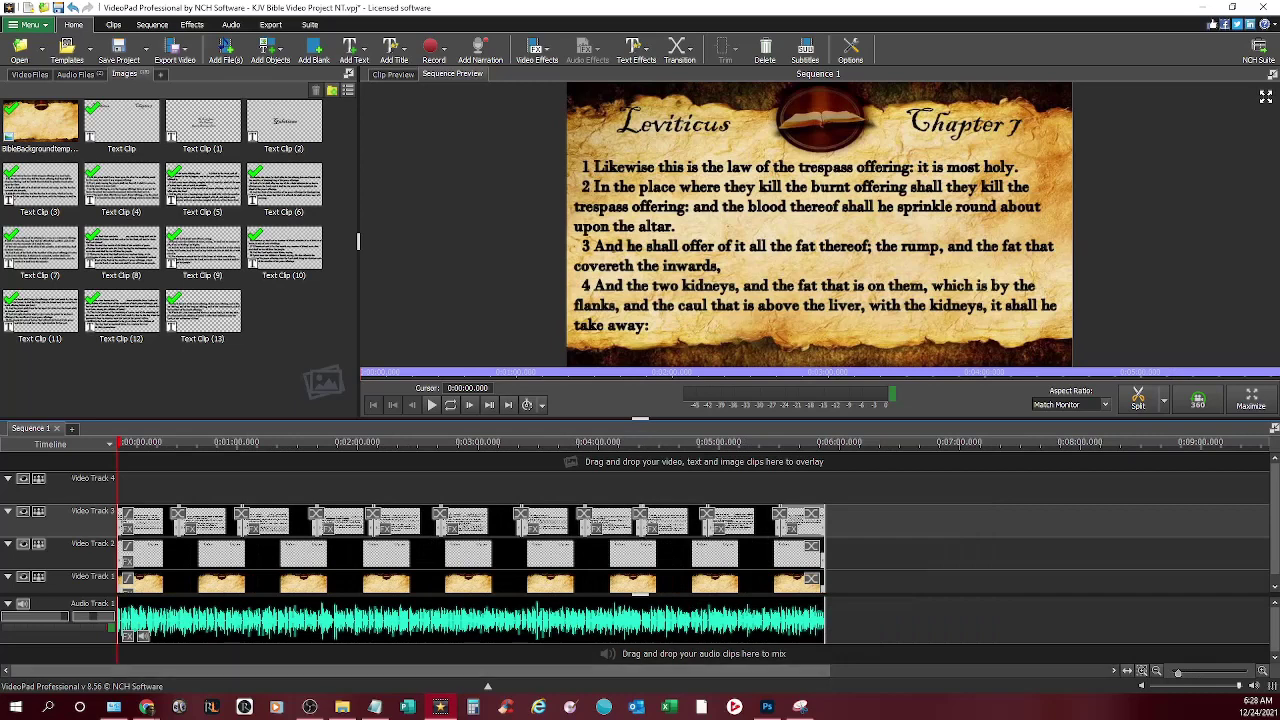
pyautogui.click(175, 50)
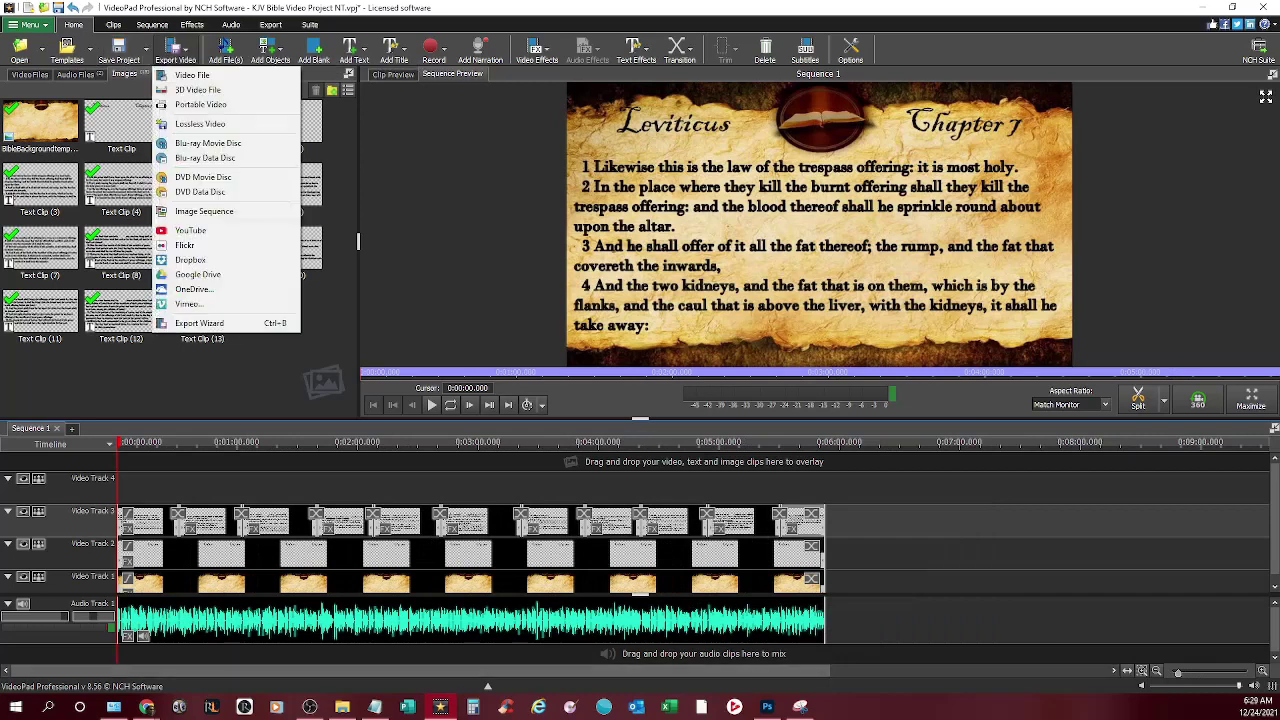
pyautogui.click(193, 76)
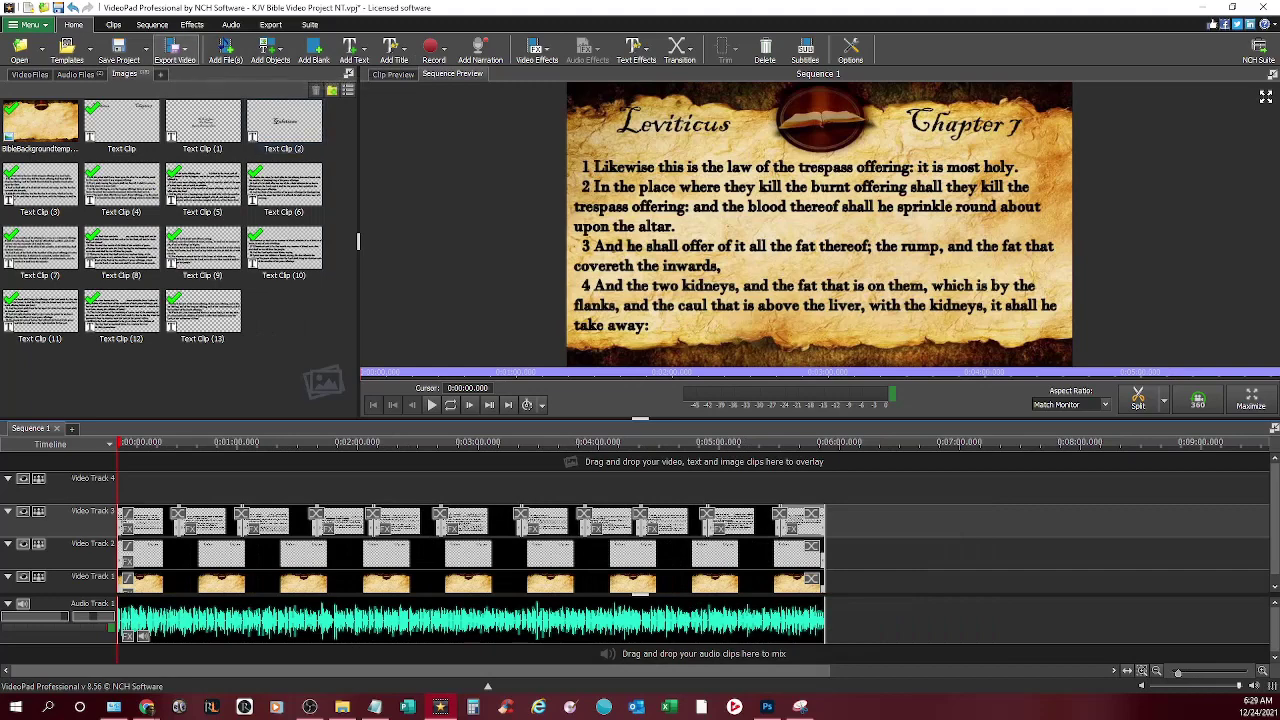
pyautogui.click(175, 50)
pyautogui.click(193, 76)
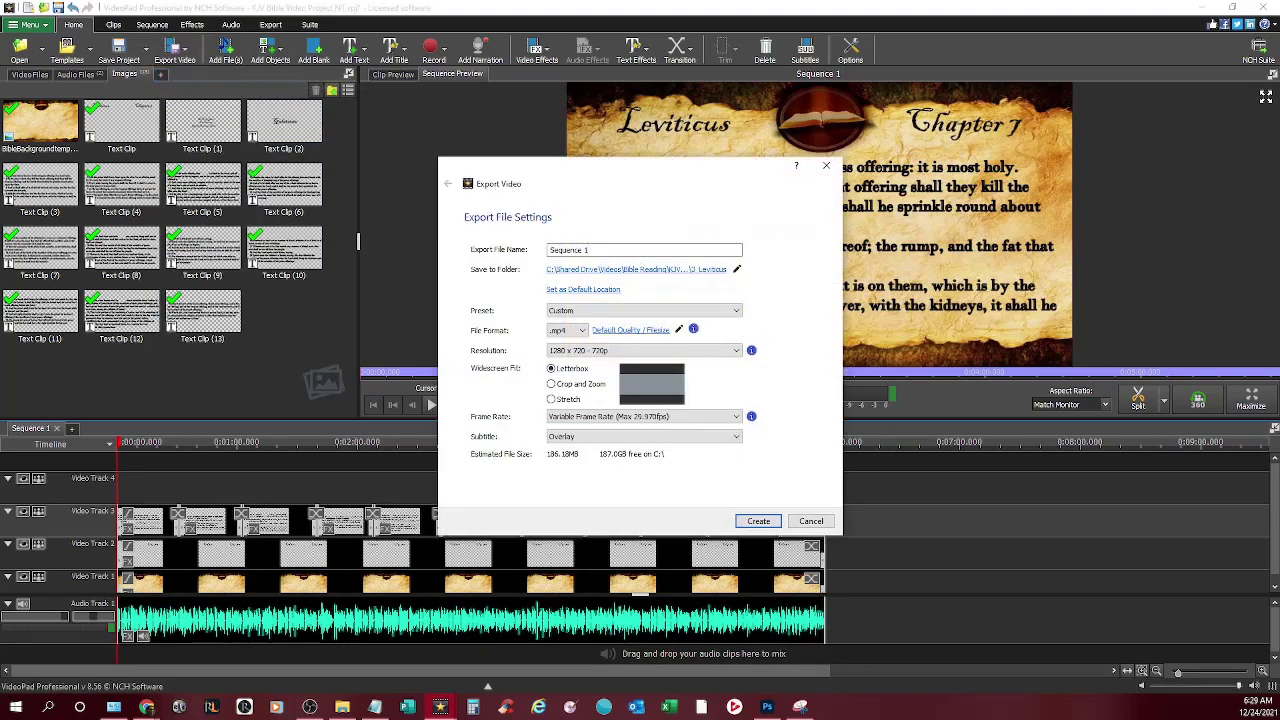
# Name the export file "Leviticus Chapter 7 - KJV Audio (With Text)" in the 3_Leviticus folder, based on the Chapter 6 file name
pyautogui.click(682, 269)
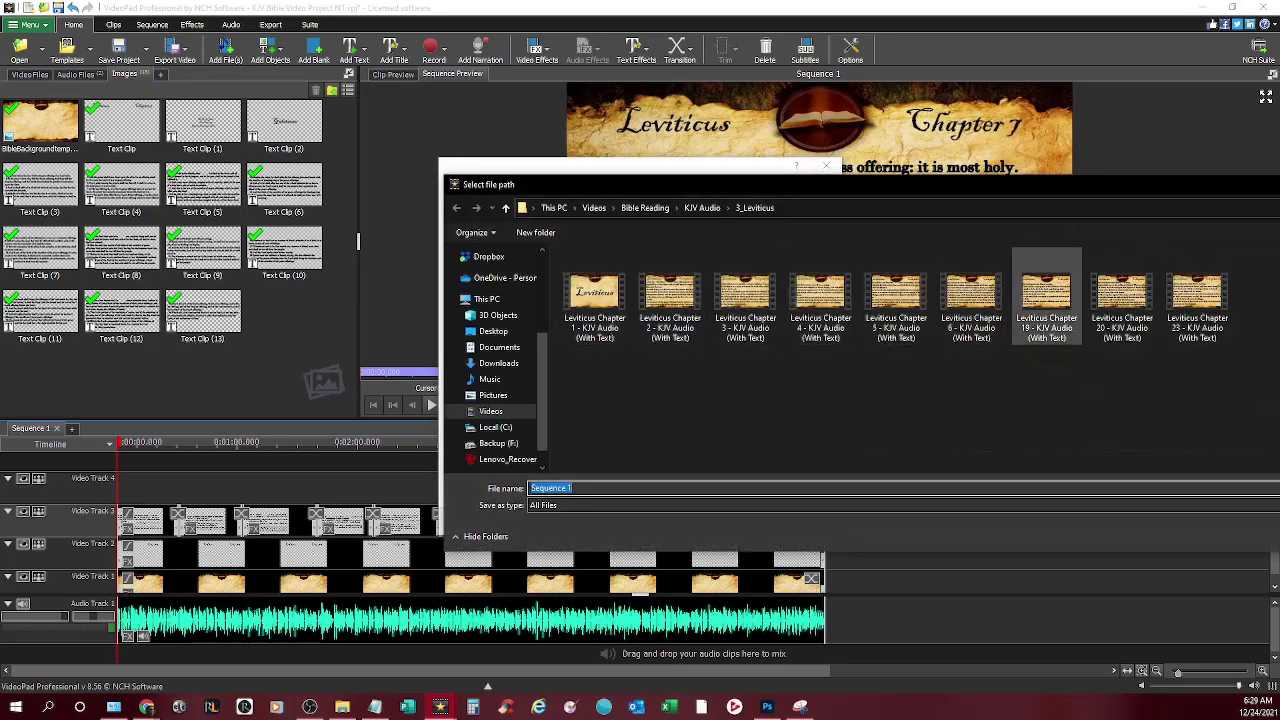
pyautogui.click(971, 300)
pyautogui.click(602, 488)
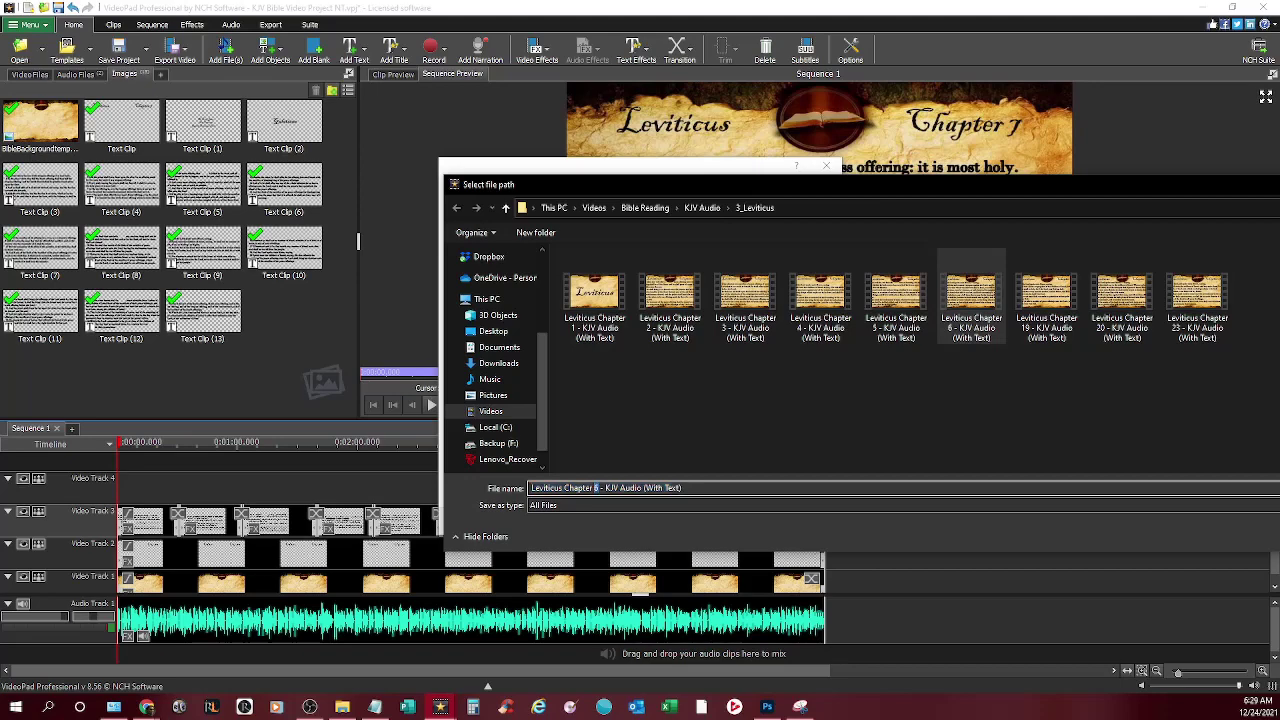
pyautogui.write('7')
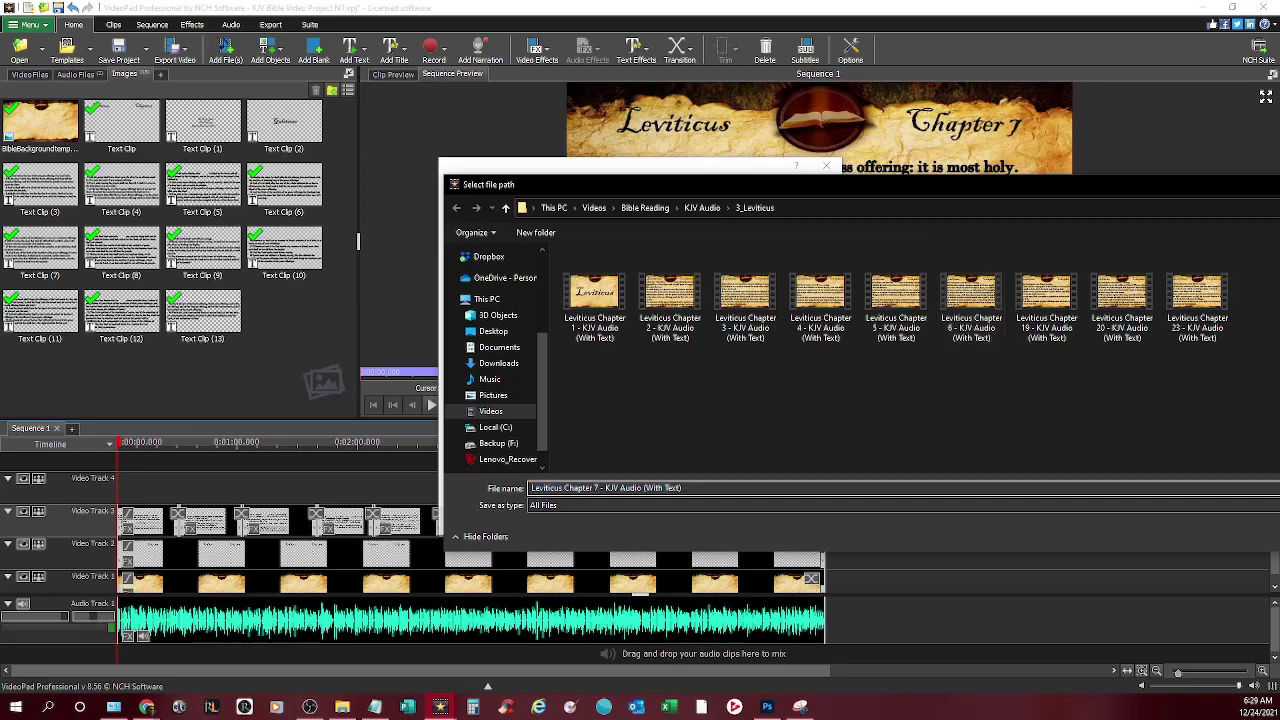
pyautogui.moveTo(760, 184); pyautogui.dragTo(513, 171)
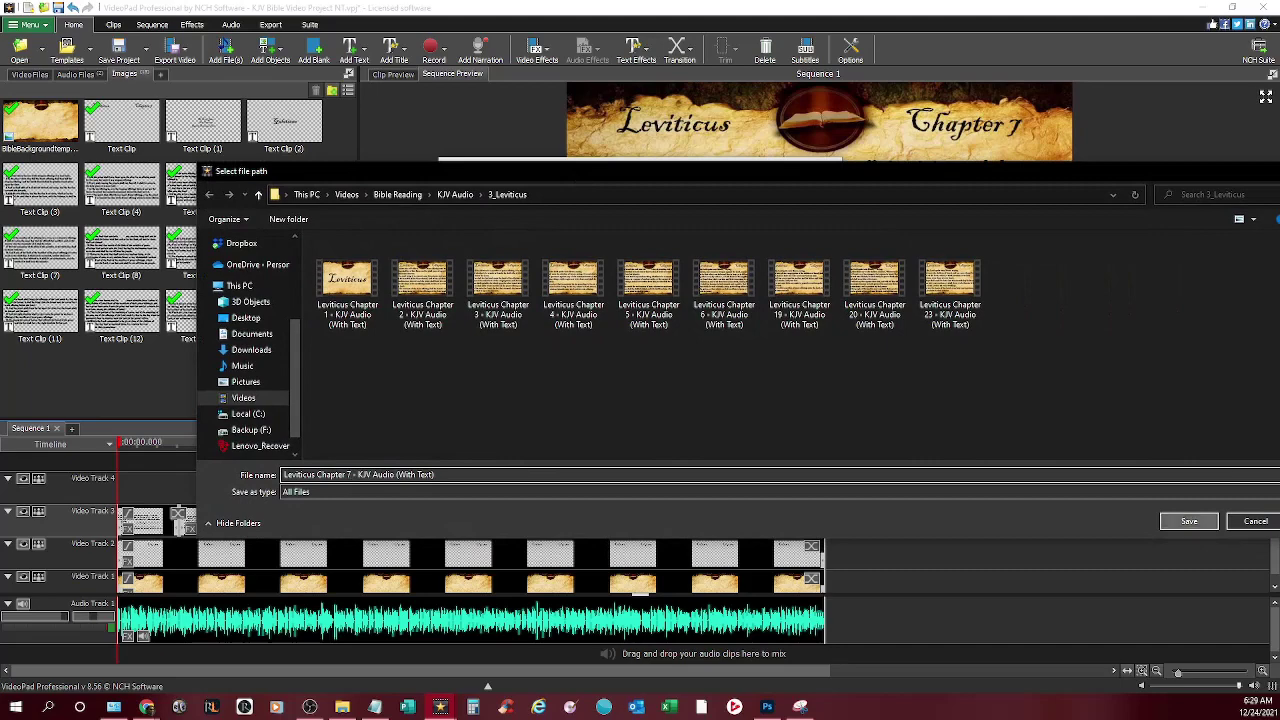
pyautogui.press('Return')
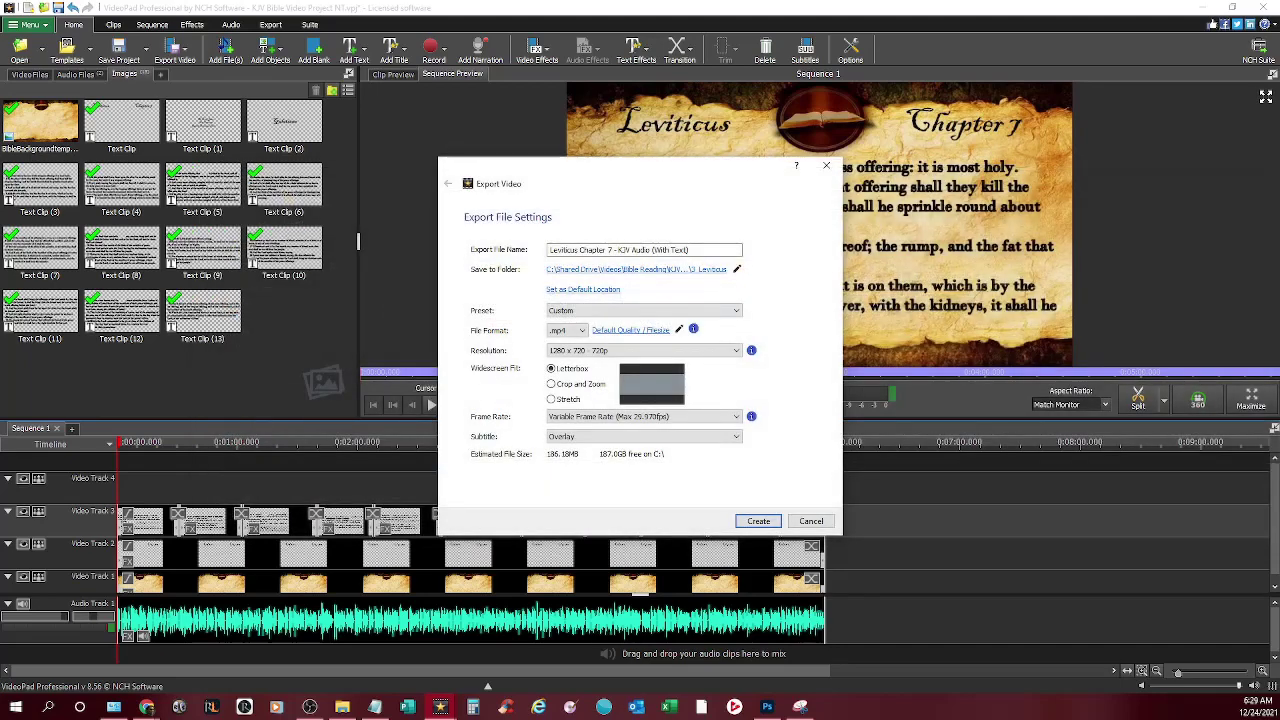
# Choose the export preset and start creating the Leviticus Chapter 7 video as a 1280x720 mp4
pyautogui.click(644, 311)
pyautogui.click(620, 356)
pyautogui.press('Return')
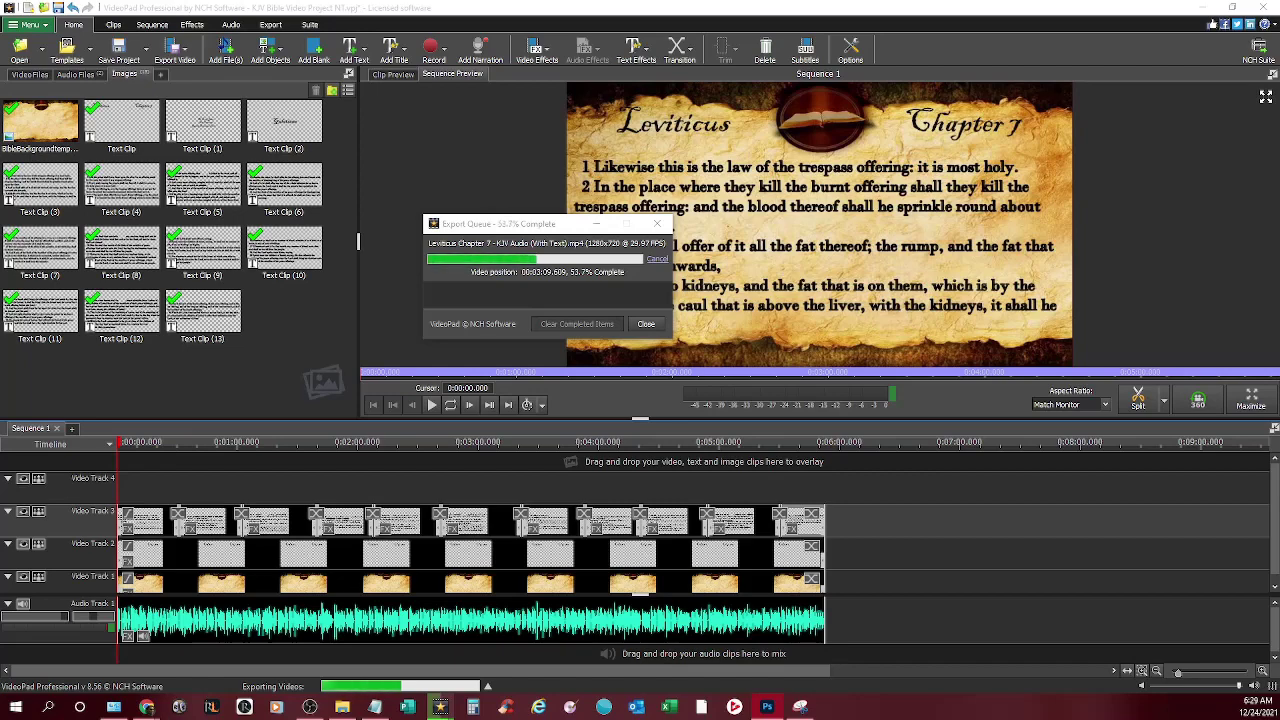
# Switch to Photoshop, change the thumbnail's chapter text to "Chapter 7", and turn off the transform controls
pyautogui.moveTo(1279, 72); pyautogui.dragTo(937, 0)
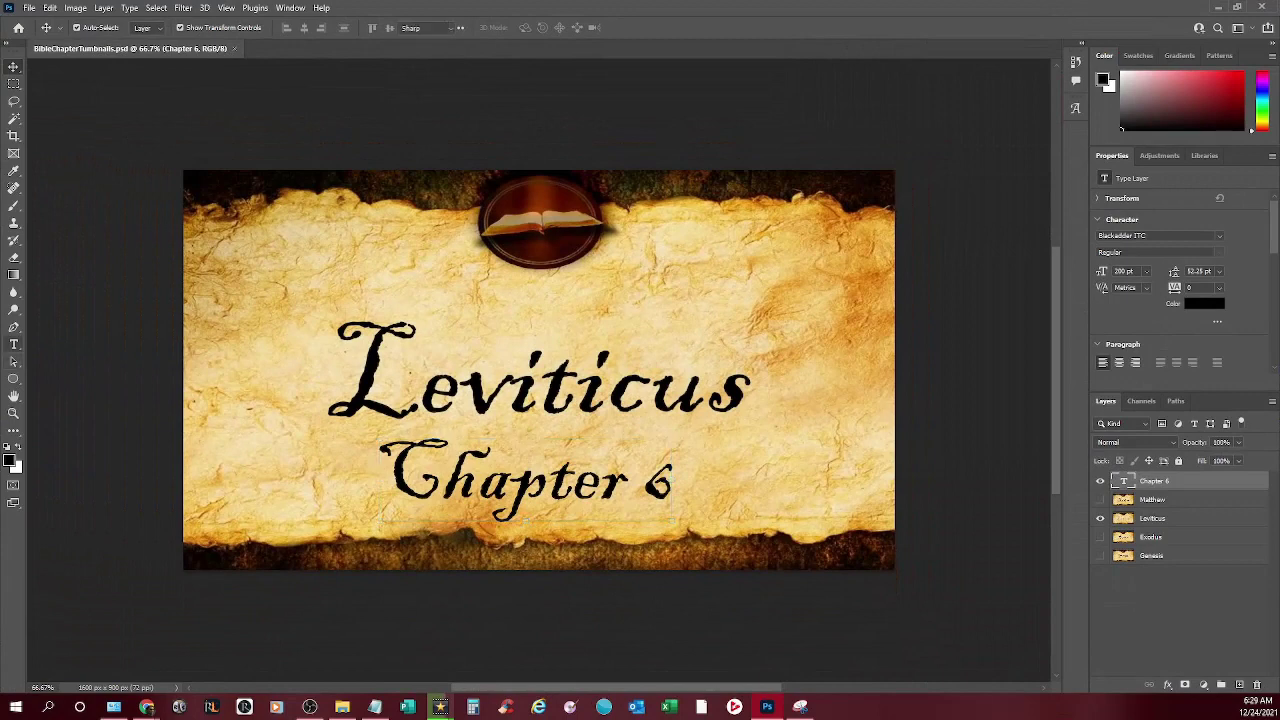
pyautogui.press('t')
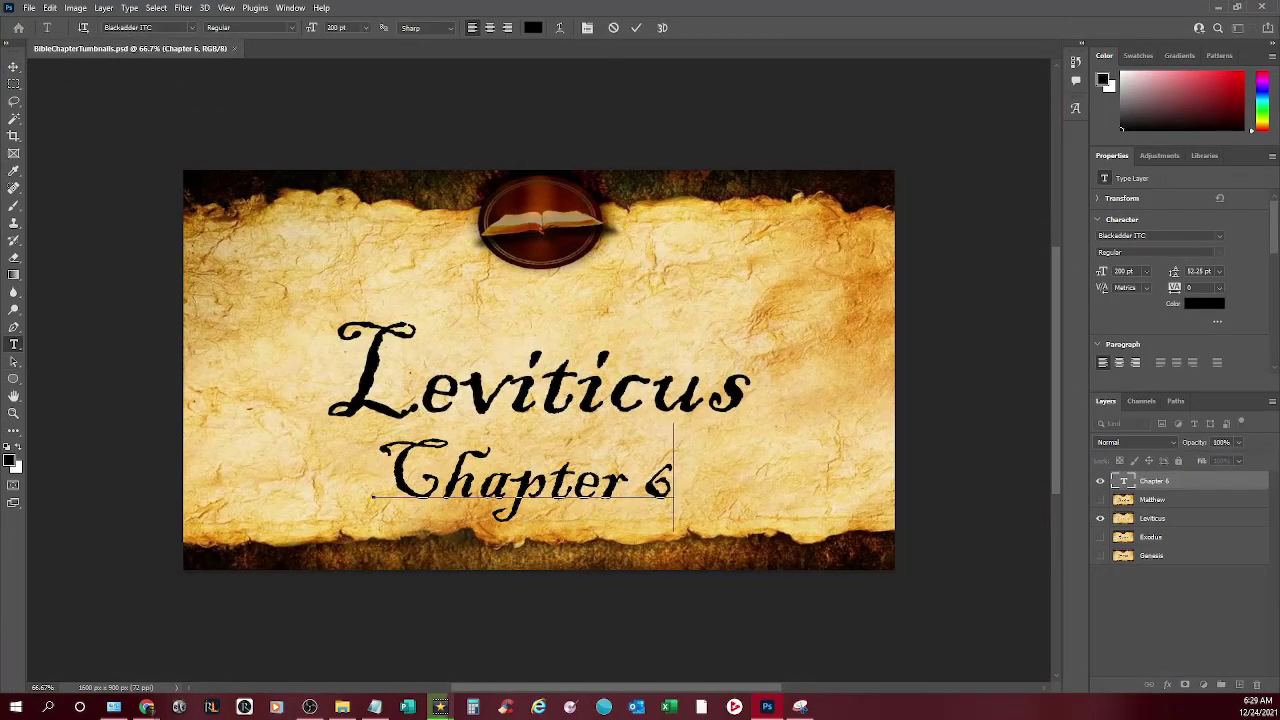
pyautogui.hotkey('shift', 'Left')
pyautogui.write('7')
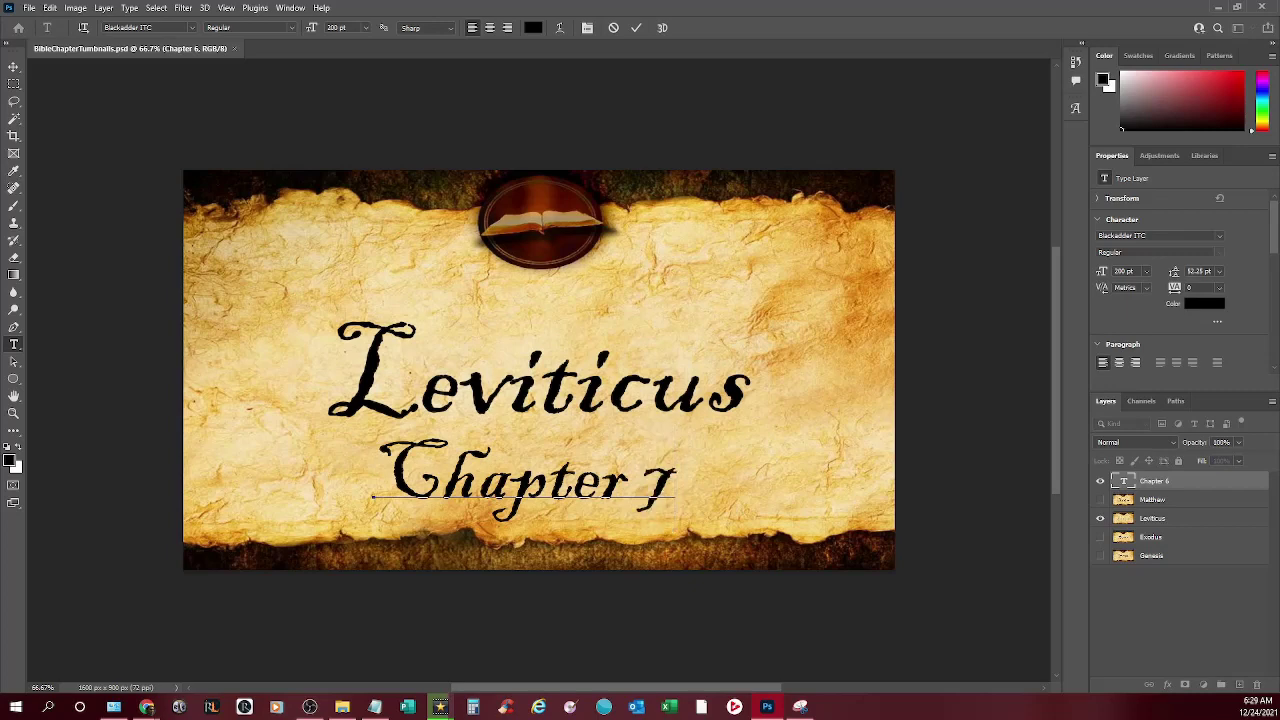
pyautogui.hotkey('ctrl', 'Return')
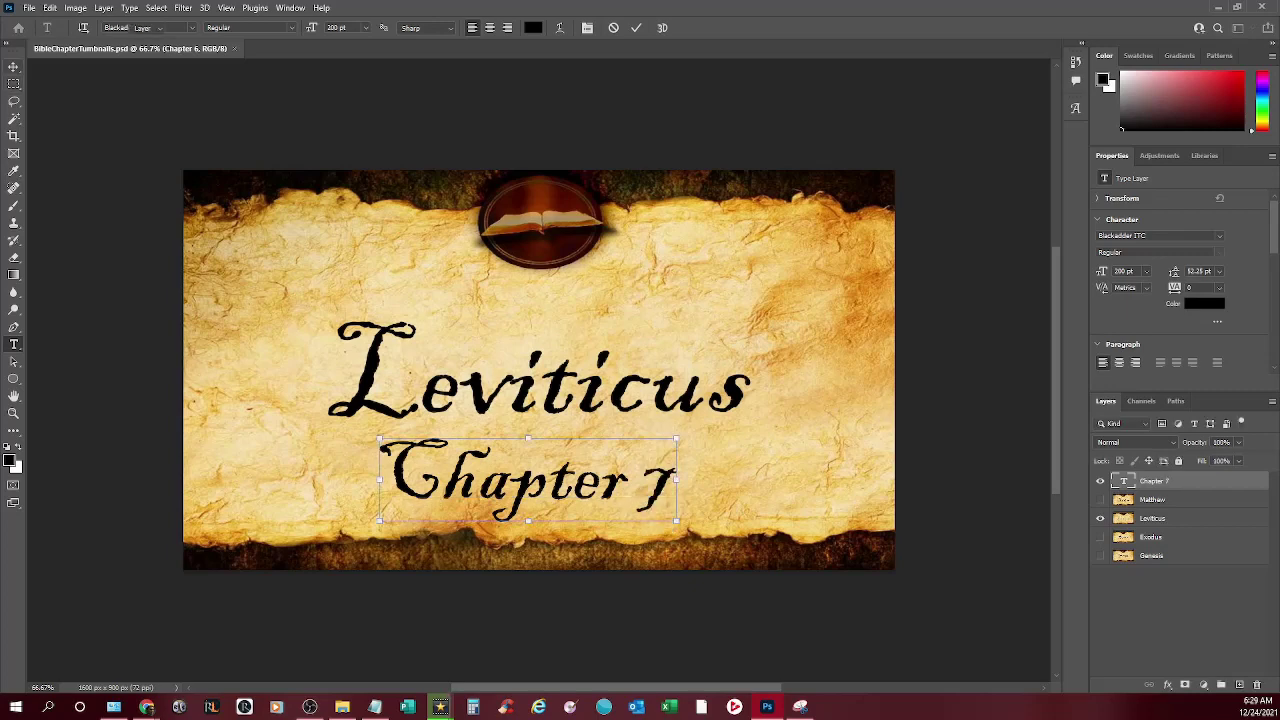
pyautogui.press('v')
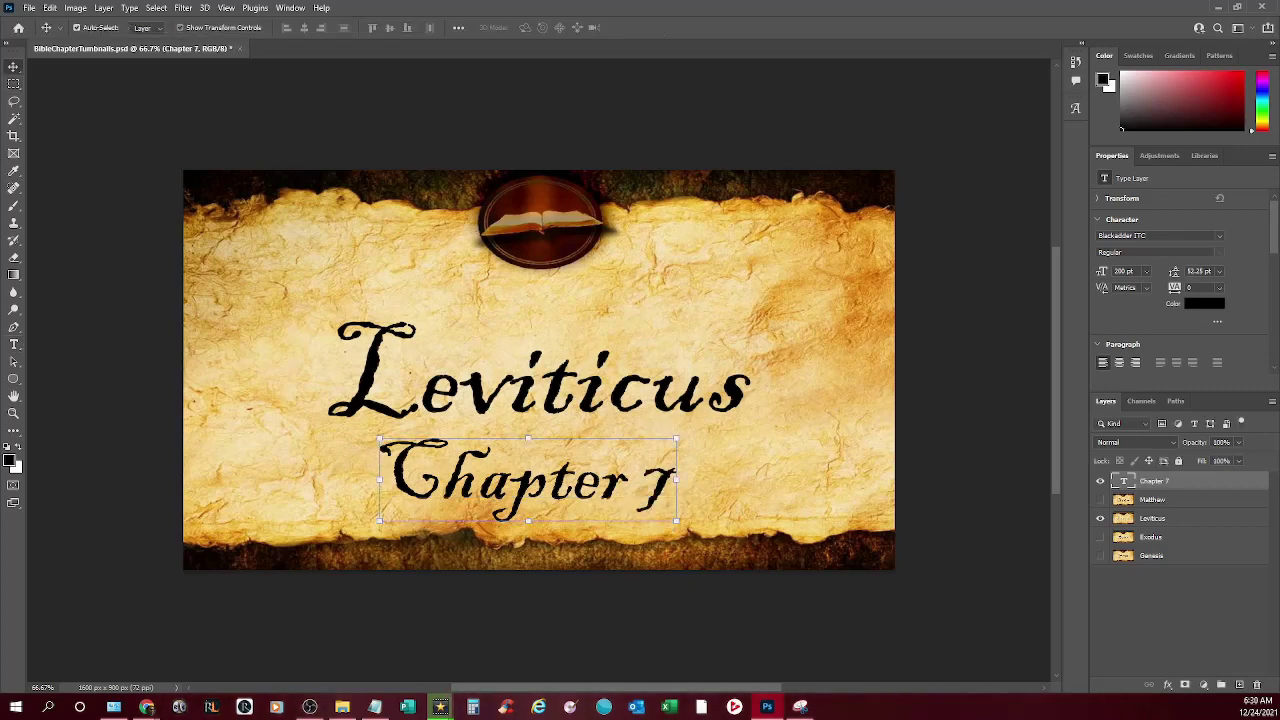
pyautogui.click(180, 28)
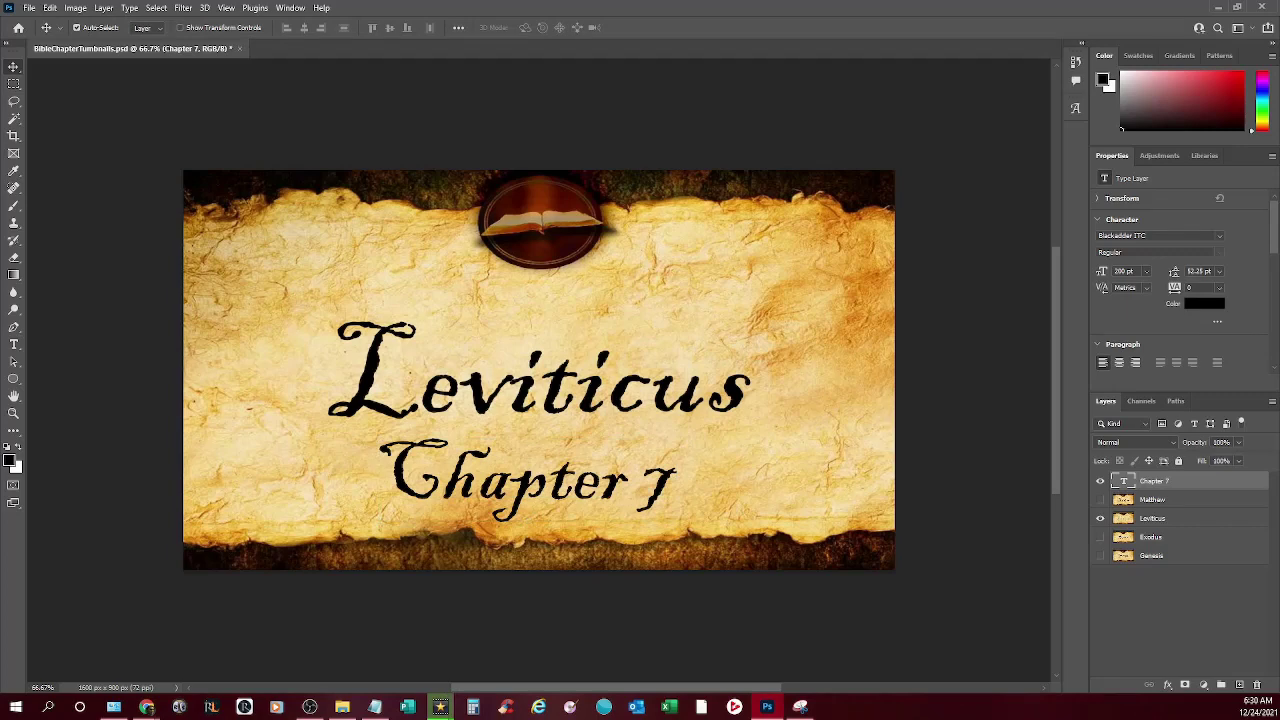
# Start saving a copy of the thumbnail in the Bible Thumbnails folder with JPEG as the file type
pyautogui.click(29, 8)
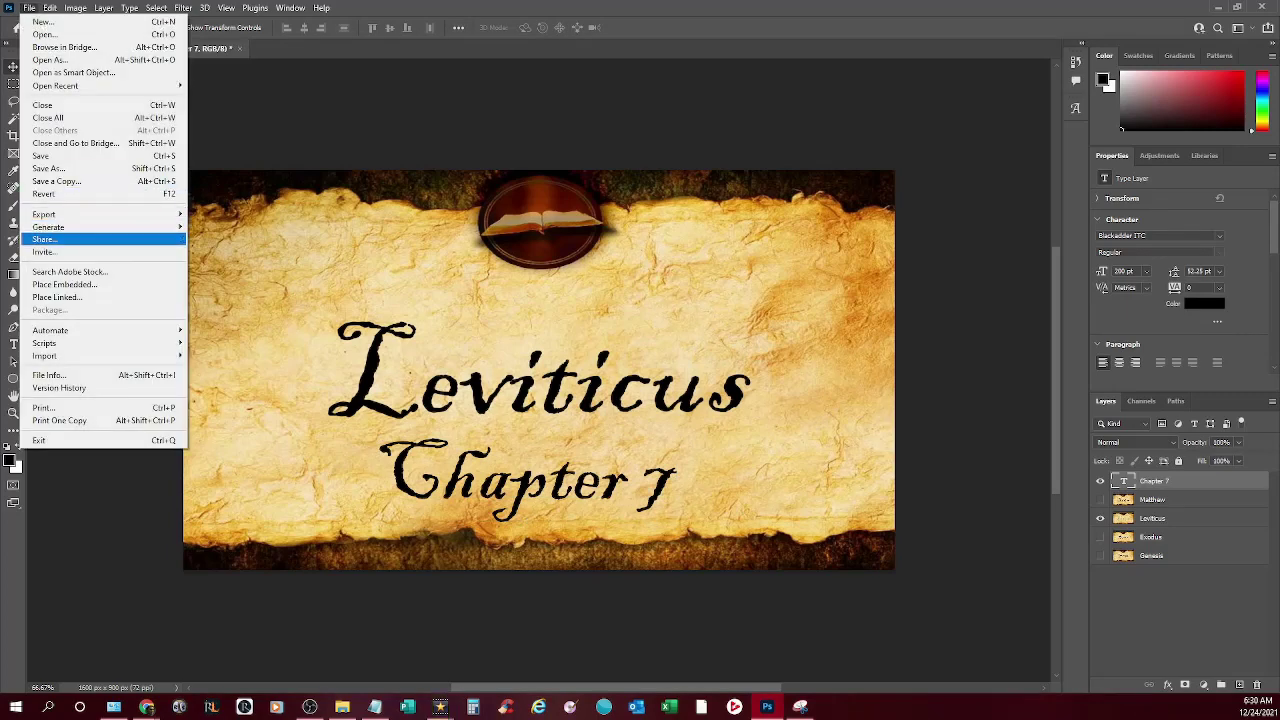
pyautogui.press('Down')
pyautogui.press('Return')
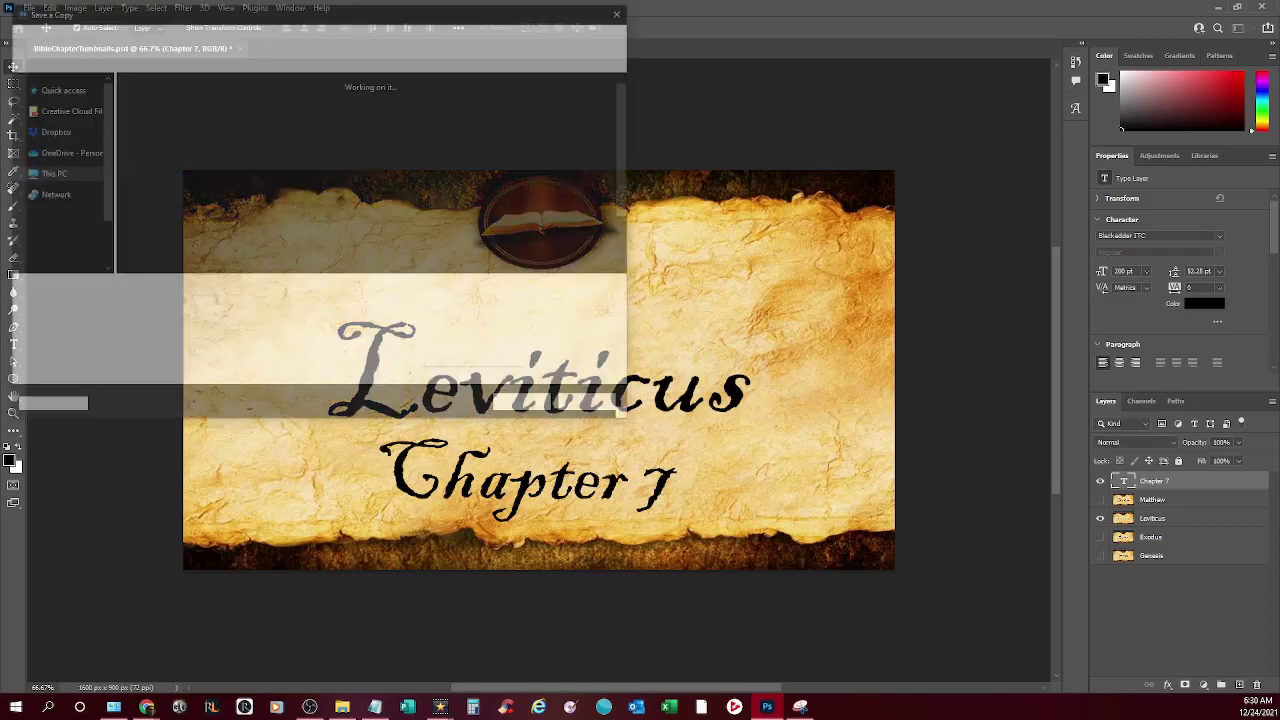
pyautogui.click(155, 112)
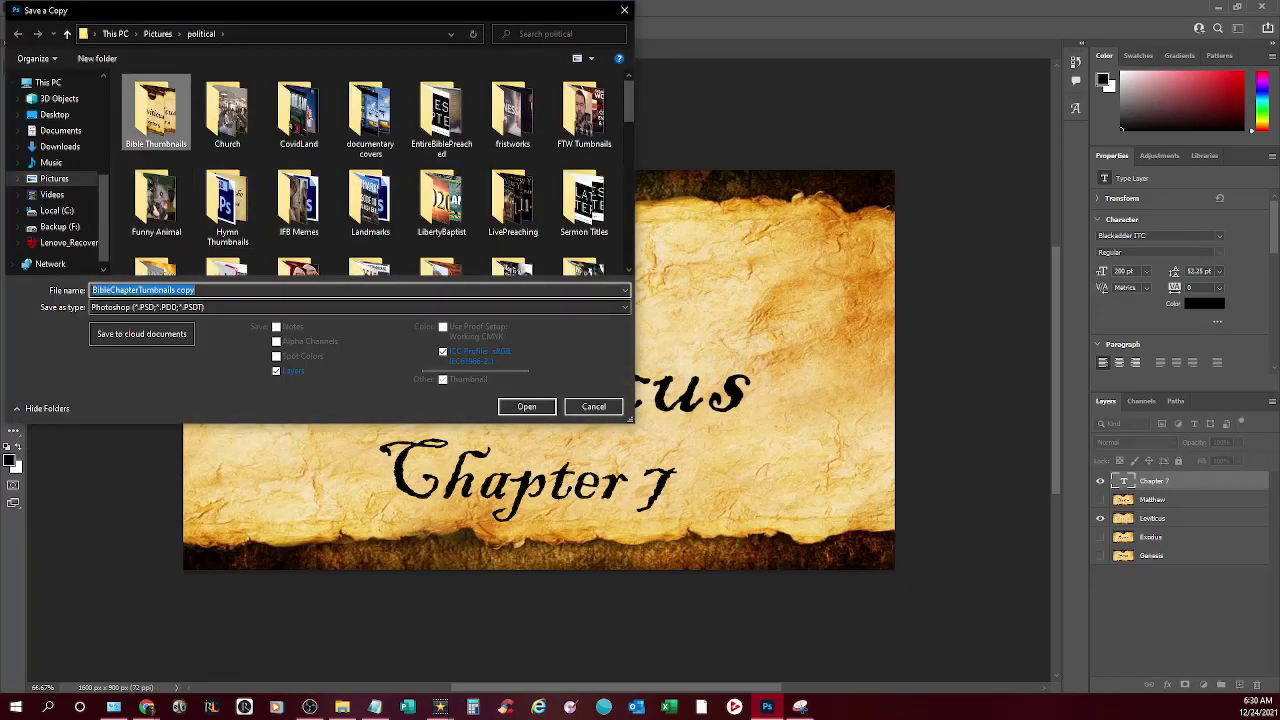
pyautogui.doubleClick(155, 112)
pyautogui.click(200, 290)
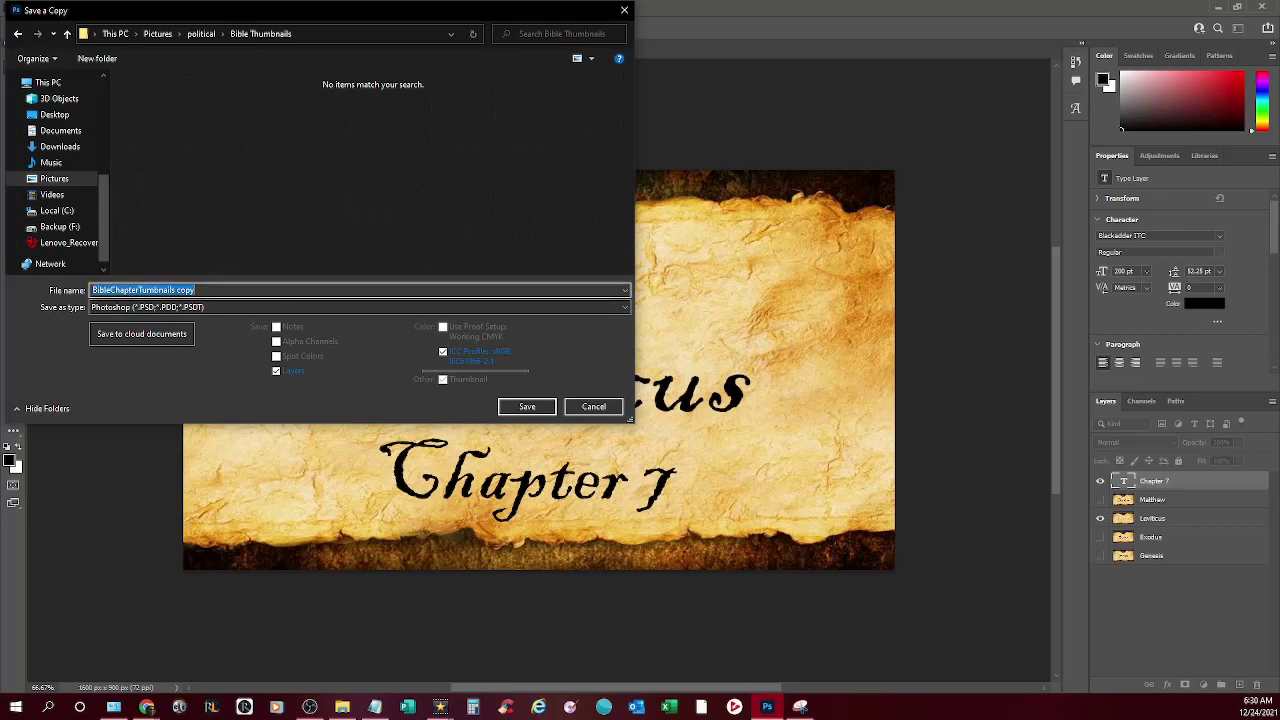
pyautogui.click(360, 307)
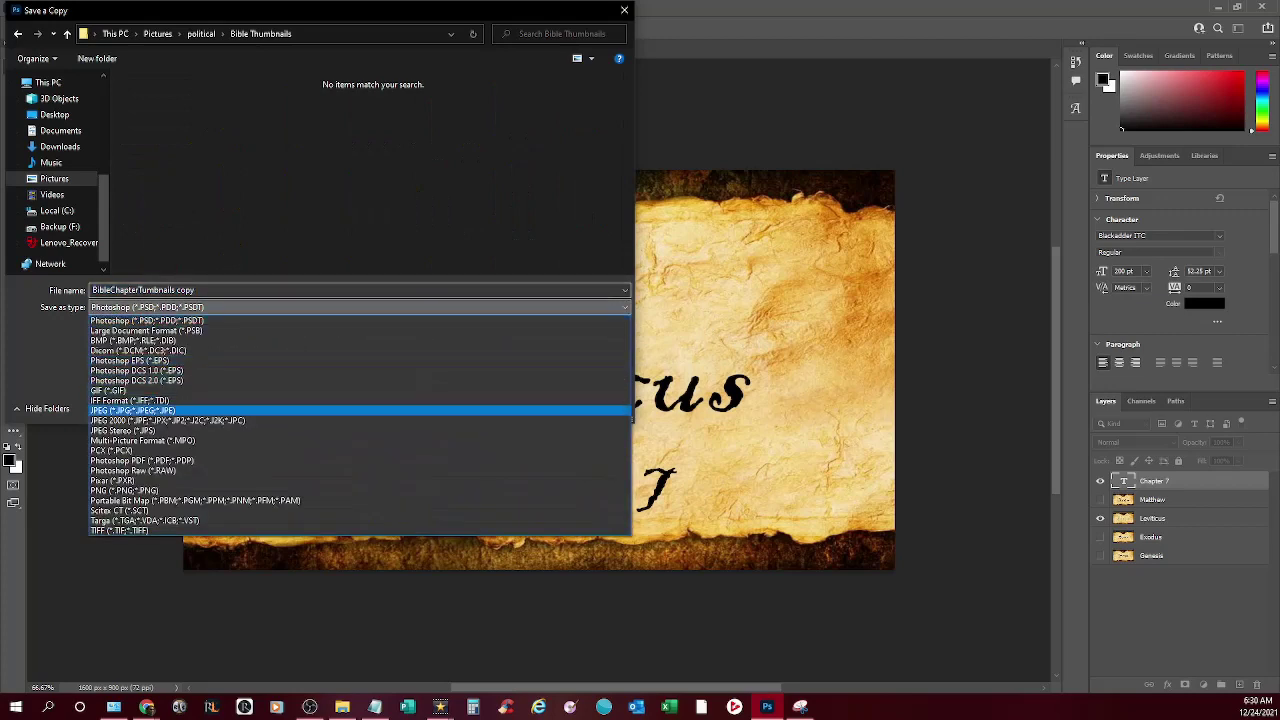
pyautogui.click(300, 410)
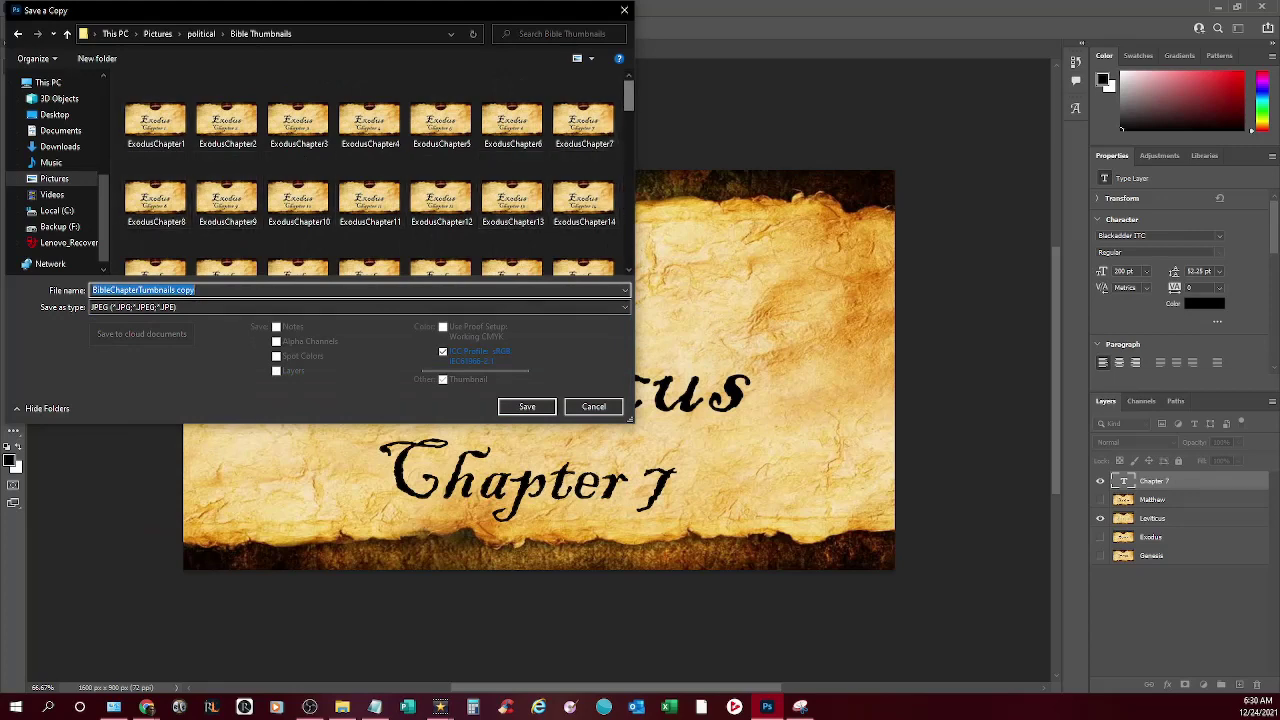
# Name the thumbnail copy "LeviticusChapter7", based on the existing LeviticusChapter6 file name, and save it
pyautogui.scroll(-10, 370, 165)
pyautogui.scroll(-3, 370, 170)
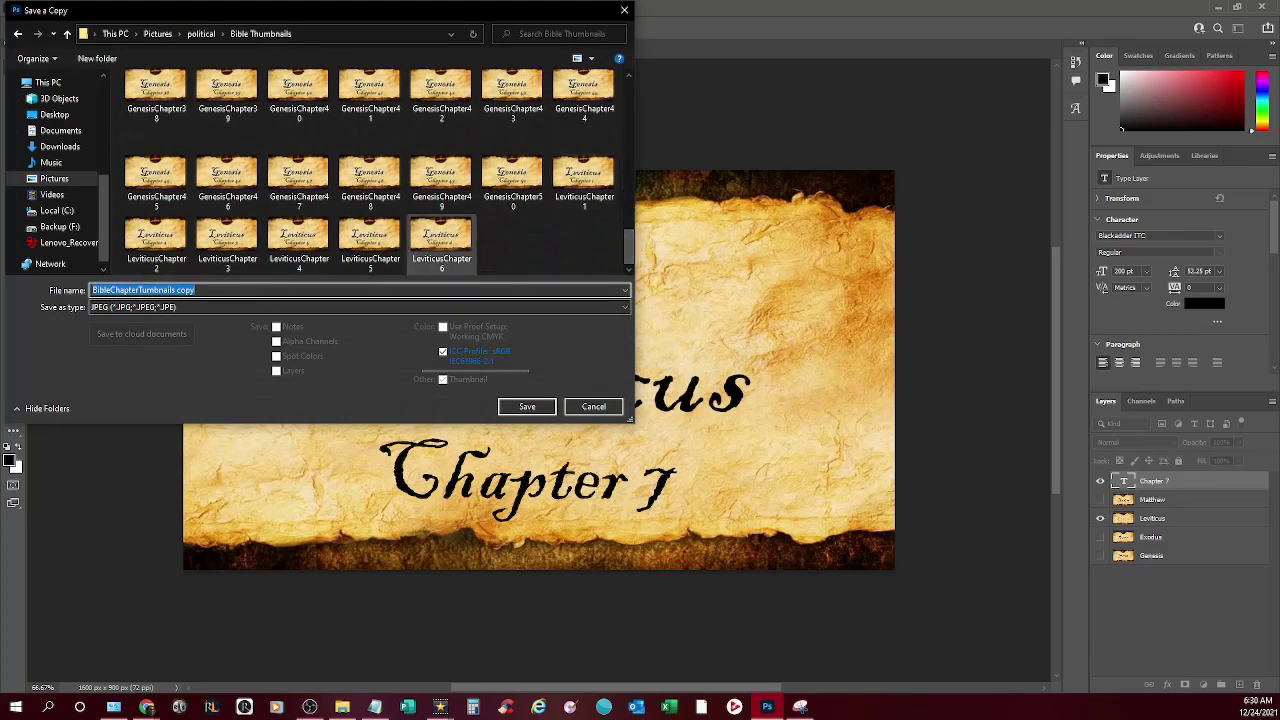
pyautogui.click(441, 240)
pyautogui.click(190, 290)
pyautogui.click(190, 290)
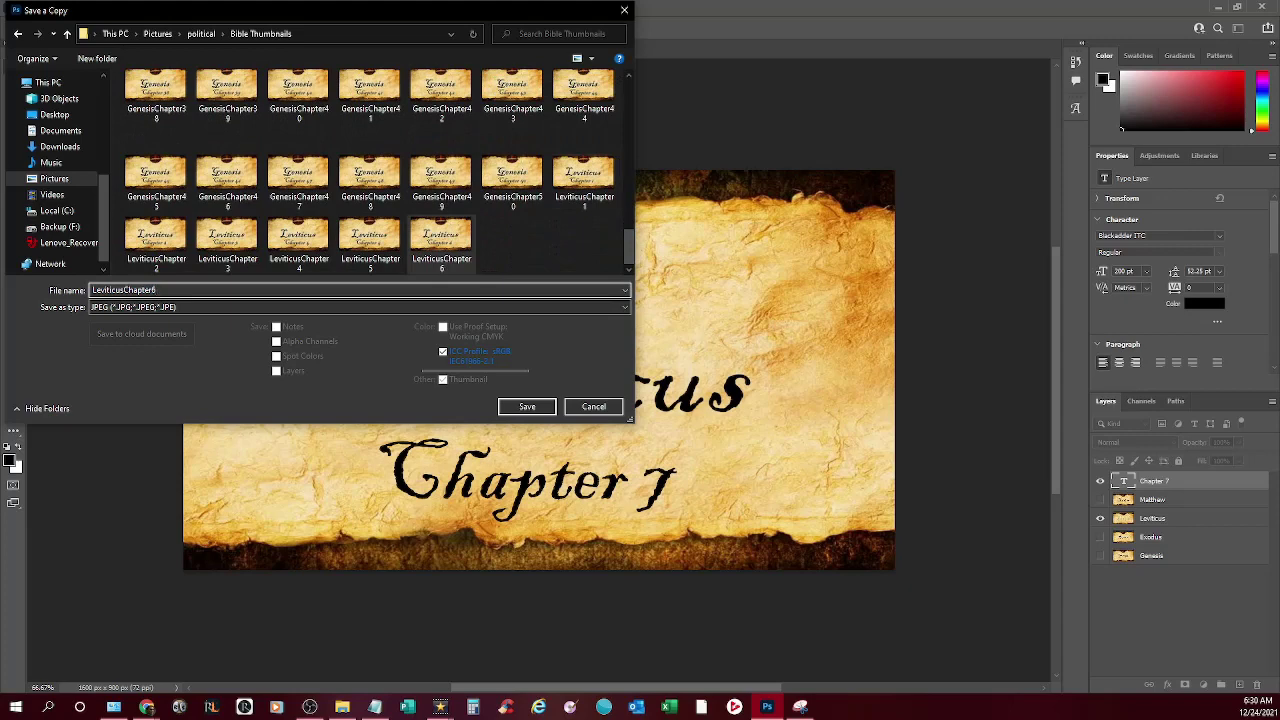
pyautogui.press('BackSpace')
pyautogui.write('7')
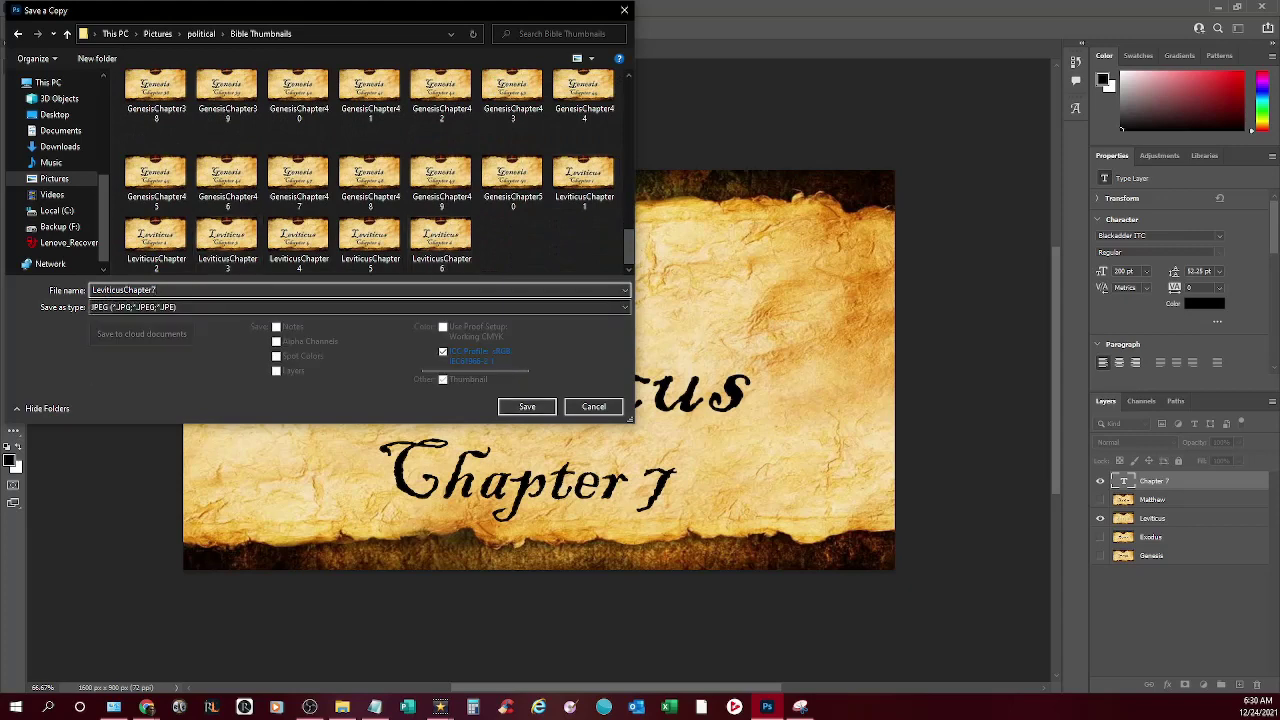
pyautogui.click(527, 406)
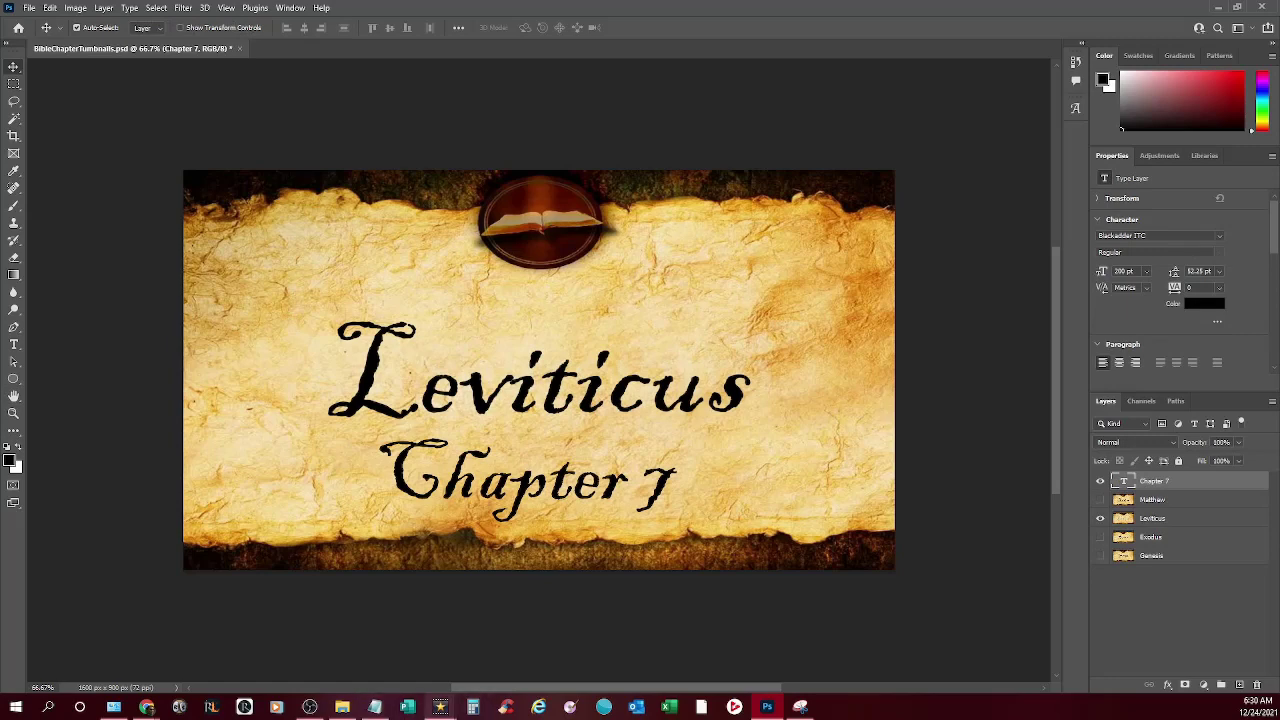
# Switch back to VideoPad, clear the completed export from the queue, and save the project
pyautogui.moveTo(440, 707)
pyautogui.click(512, 650)
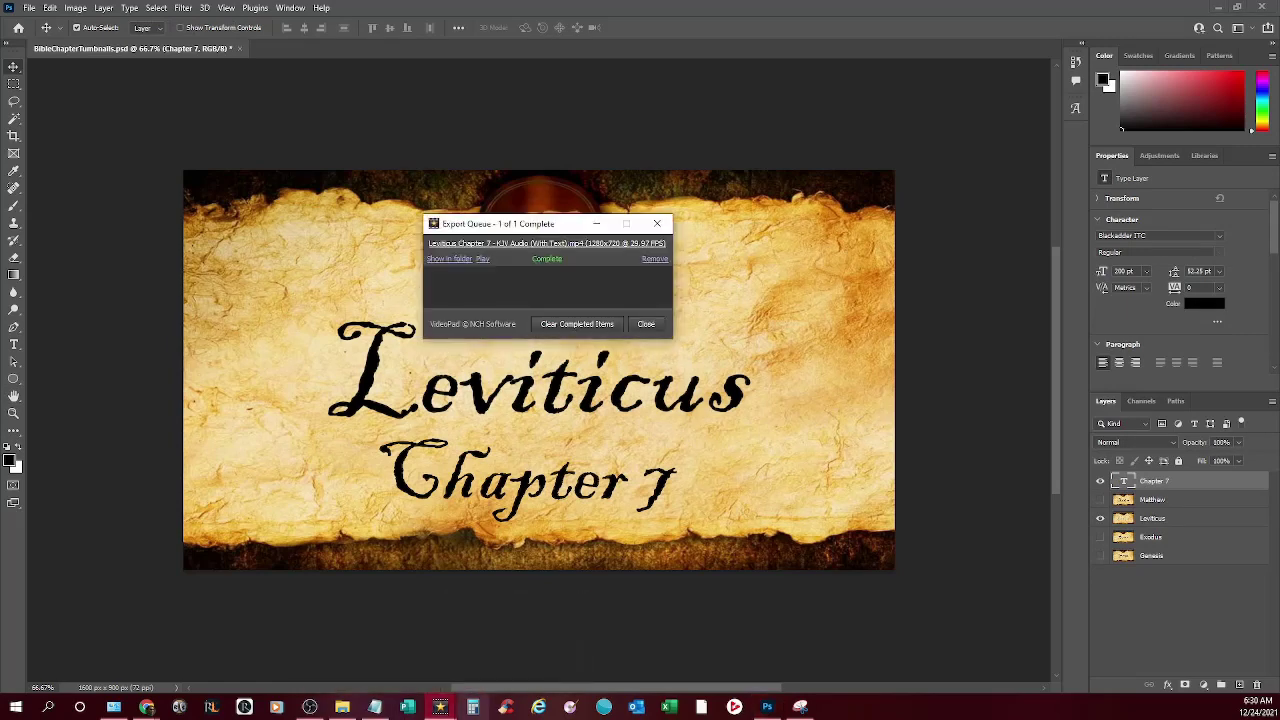
pyautogui.click(440, 707)
pyautogui.click(369, 650)
pyautogui.moveTo(440, 707)
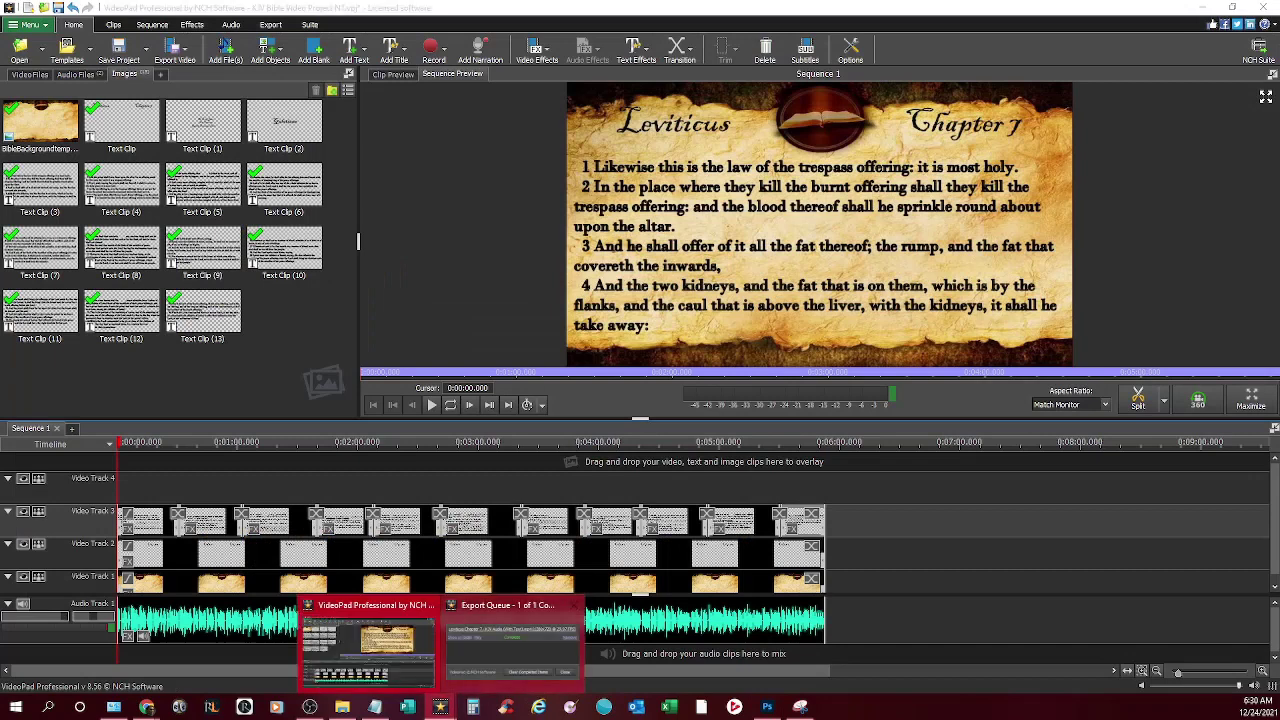
pyautogui.click(510, 640)
pyautogui.click(577, 323)
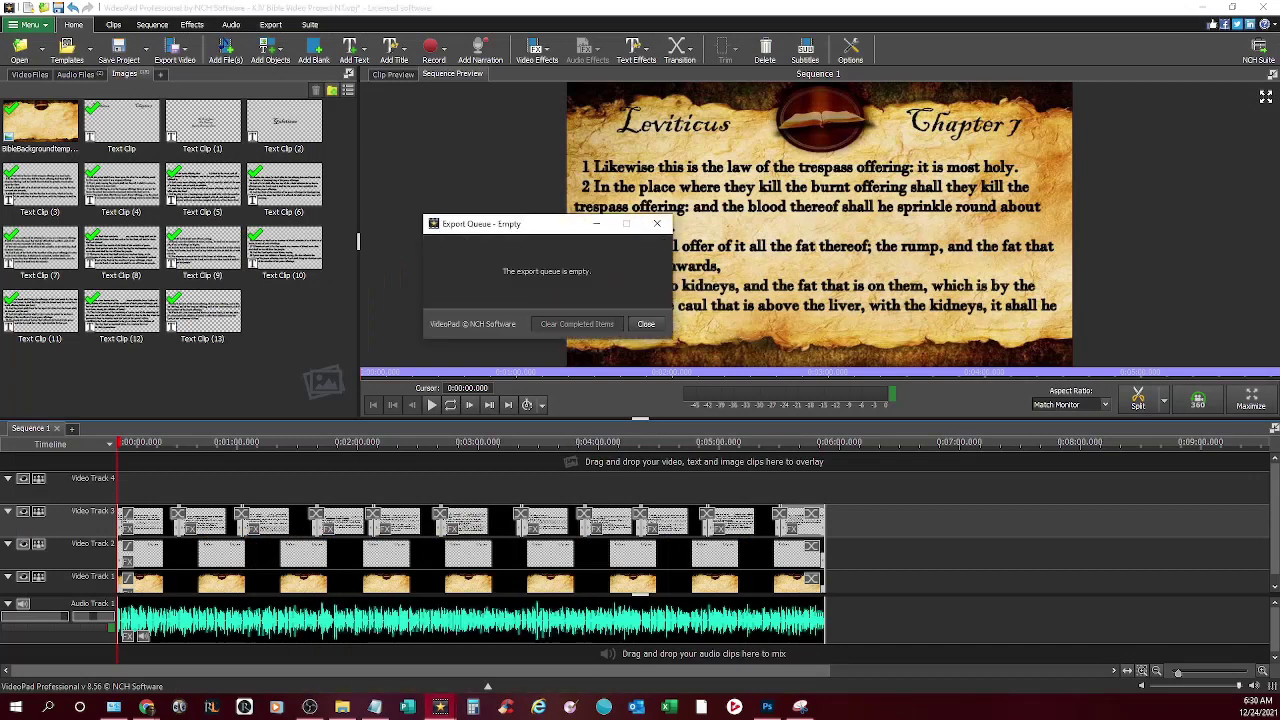
pyautogui.click(646, 323)
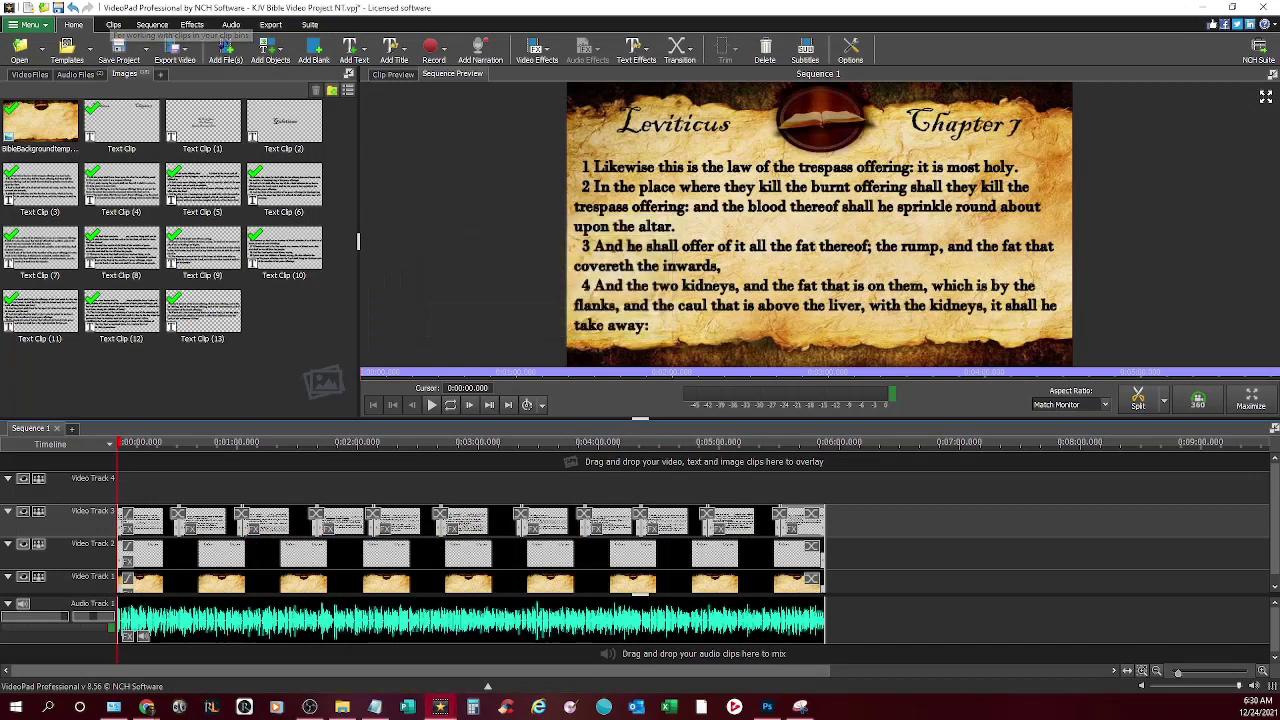
pyautogui.click(146, 47)
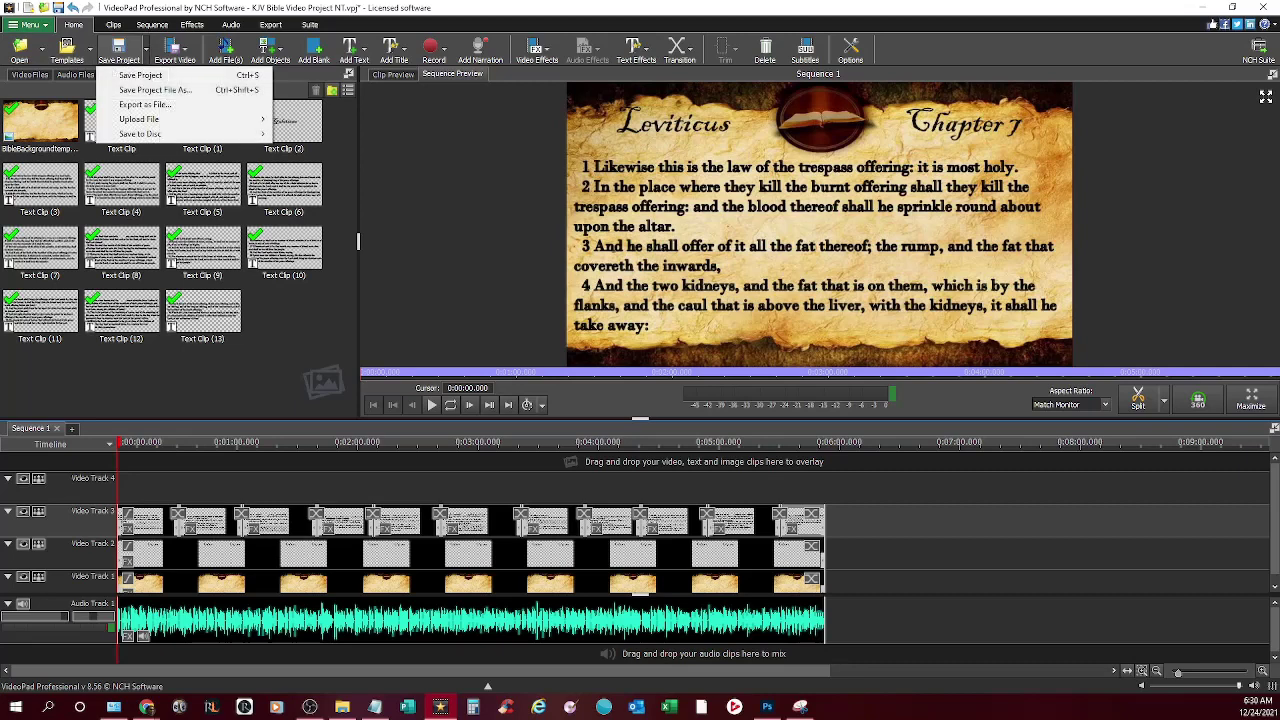
pyautogui.click(130, 76)
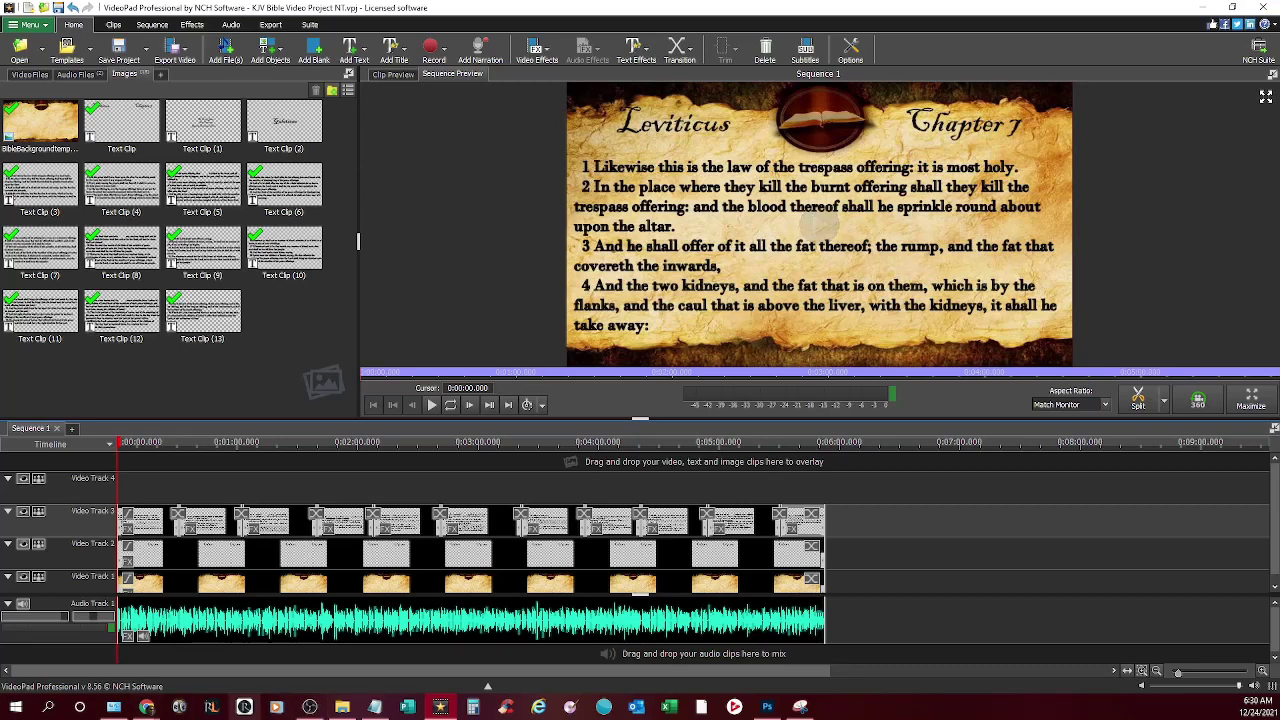
# Switch to the YouTube channel page in Chrome and start uploading a video to the channel
pyautogui.click(146, 707)
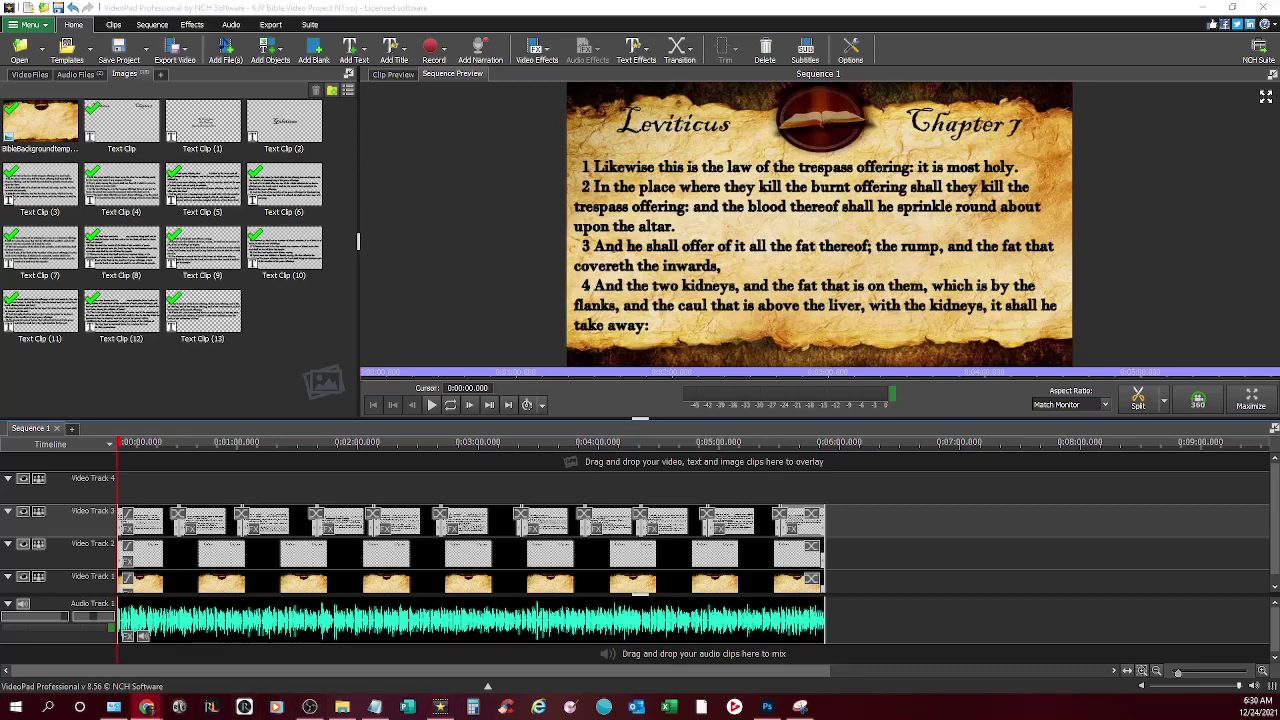
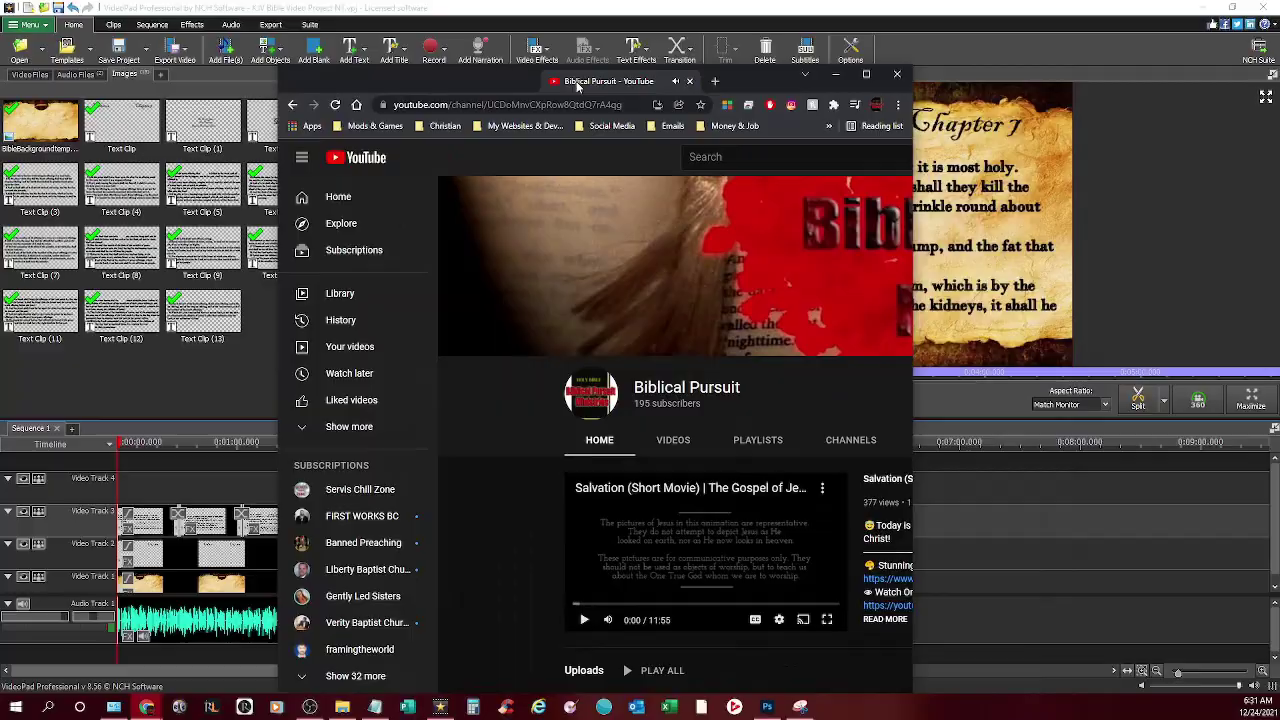
pyautogui.moveTo(577, 86); pyautogui.dragTo(606, 14)
pyautogui.scroll(-5, 645, 420)
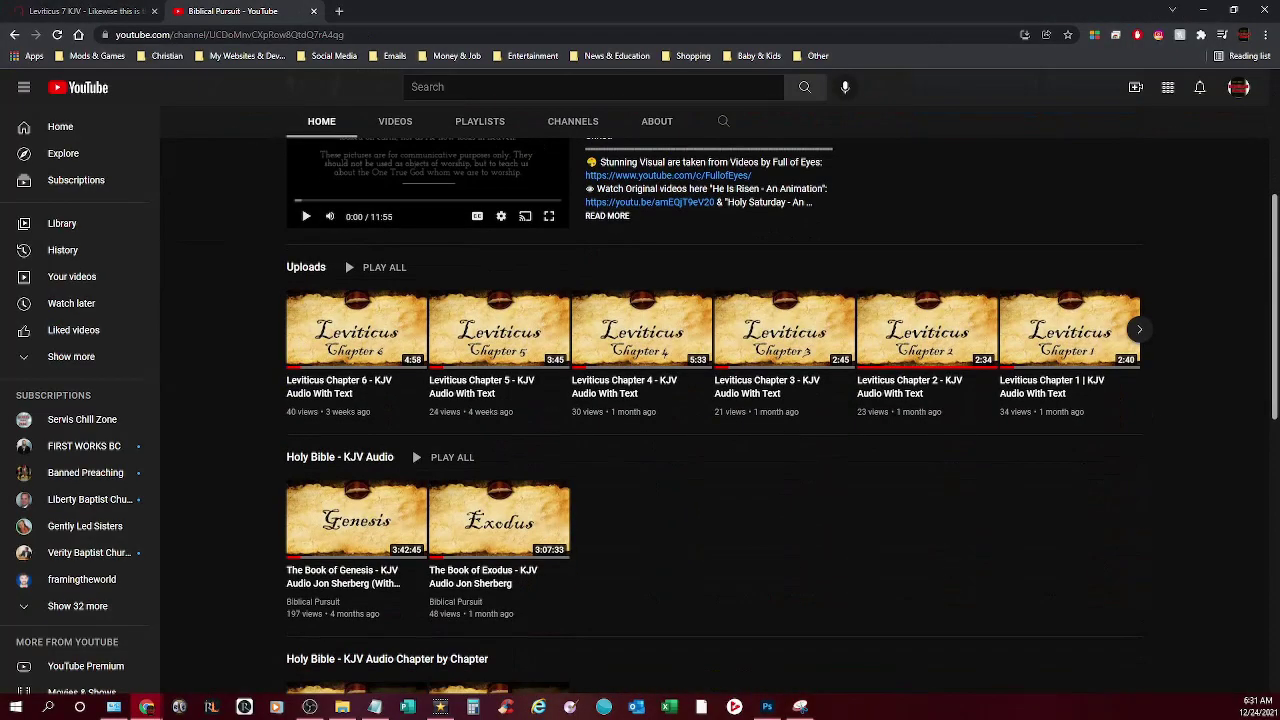
pyautogui.scroll(5, 645, 420)
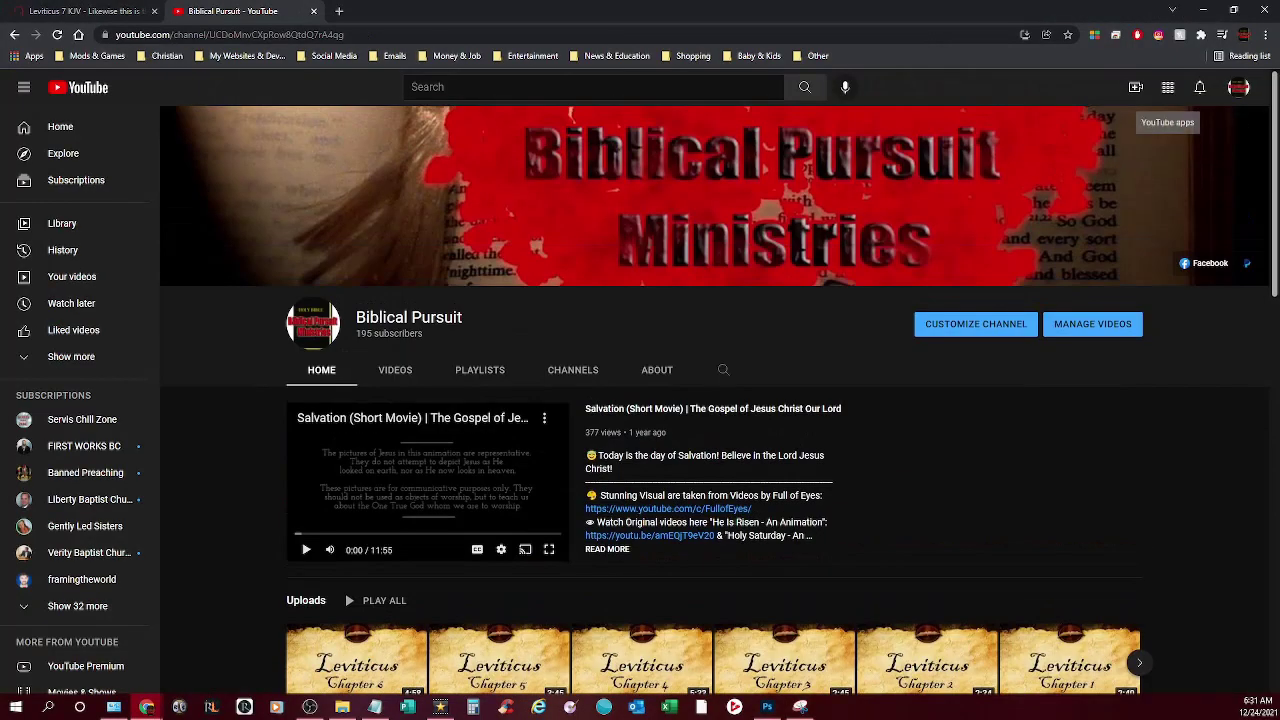
pyautogui.click(1135, 87)
pyautogui.click(1186, 118)
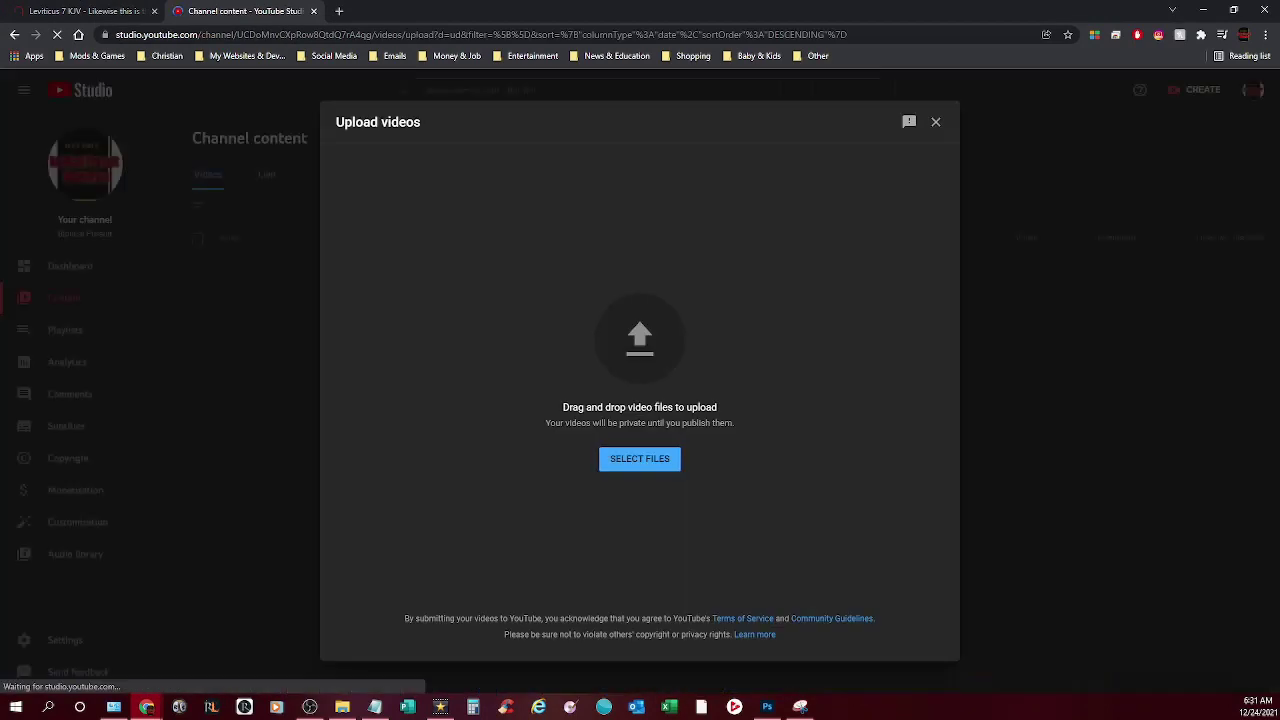
# Upload the Leviticus Chapter 7 - KJV Audio (With Text) video from the Videos > Bible Reading > KJV Audio > 3_Leviticus folder
pyautogui.click(639, 458)
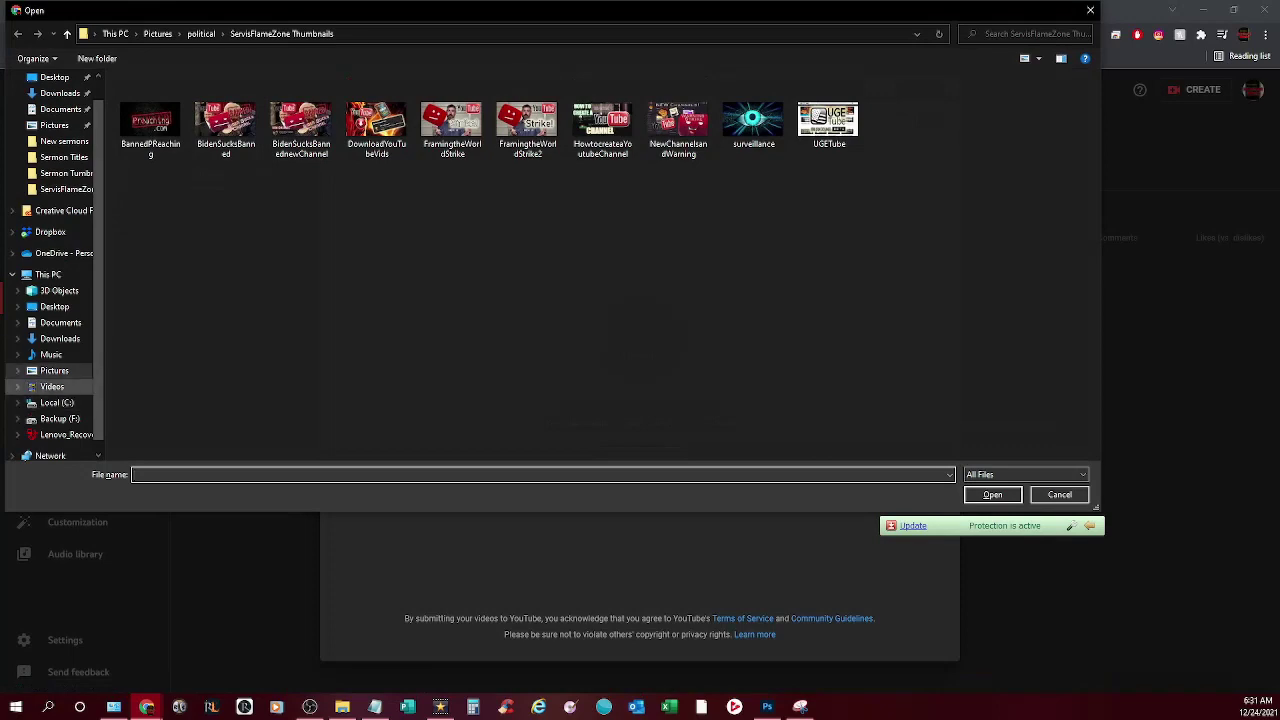
pyautogui.click(52, 386)
pyautogui.doubleClick(298, 114)
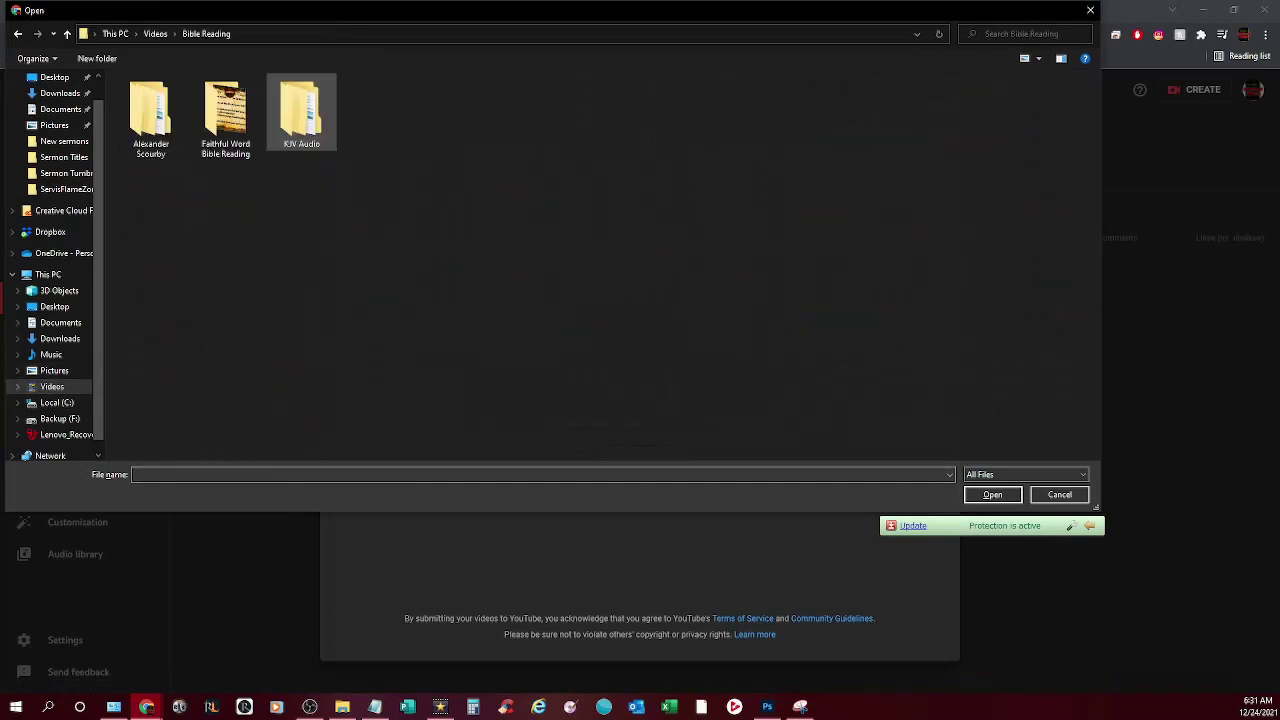
pyautogui.doubleClick(300, 112)
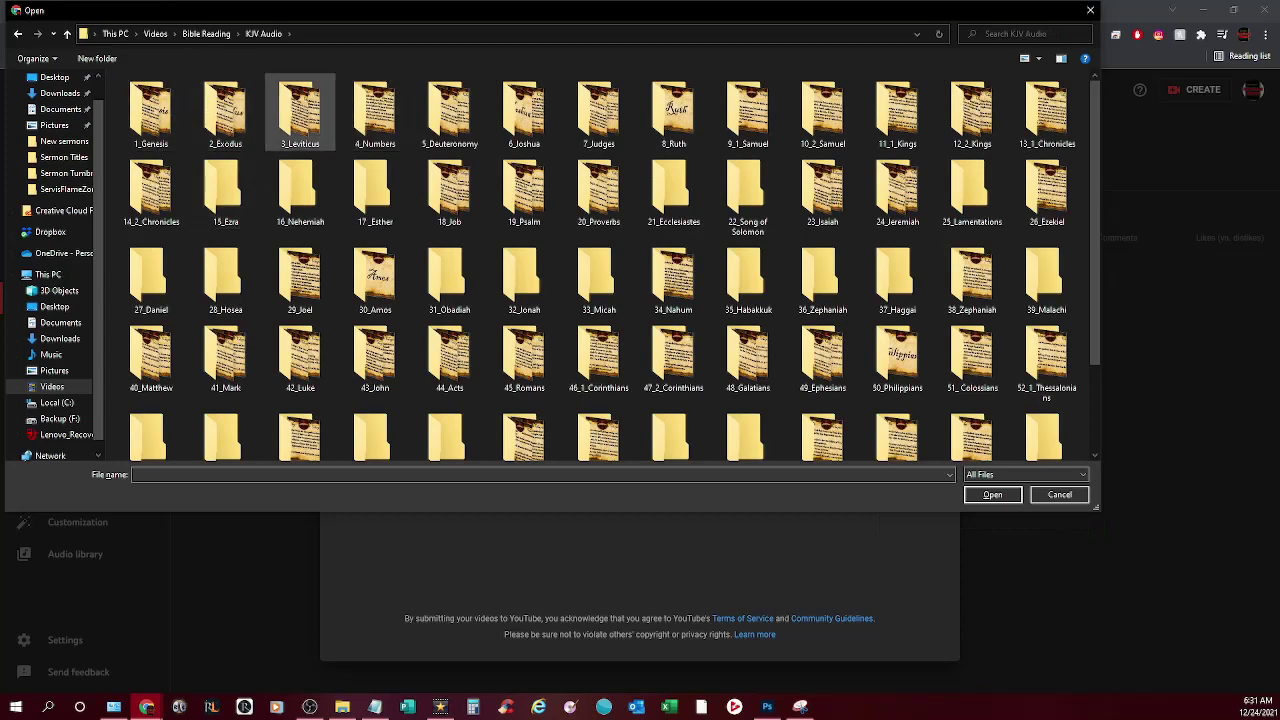
pyautogui.doubleClick(300, 112)
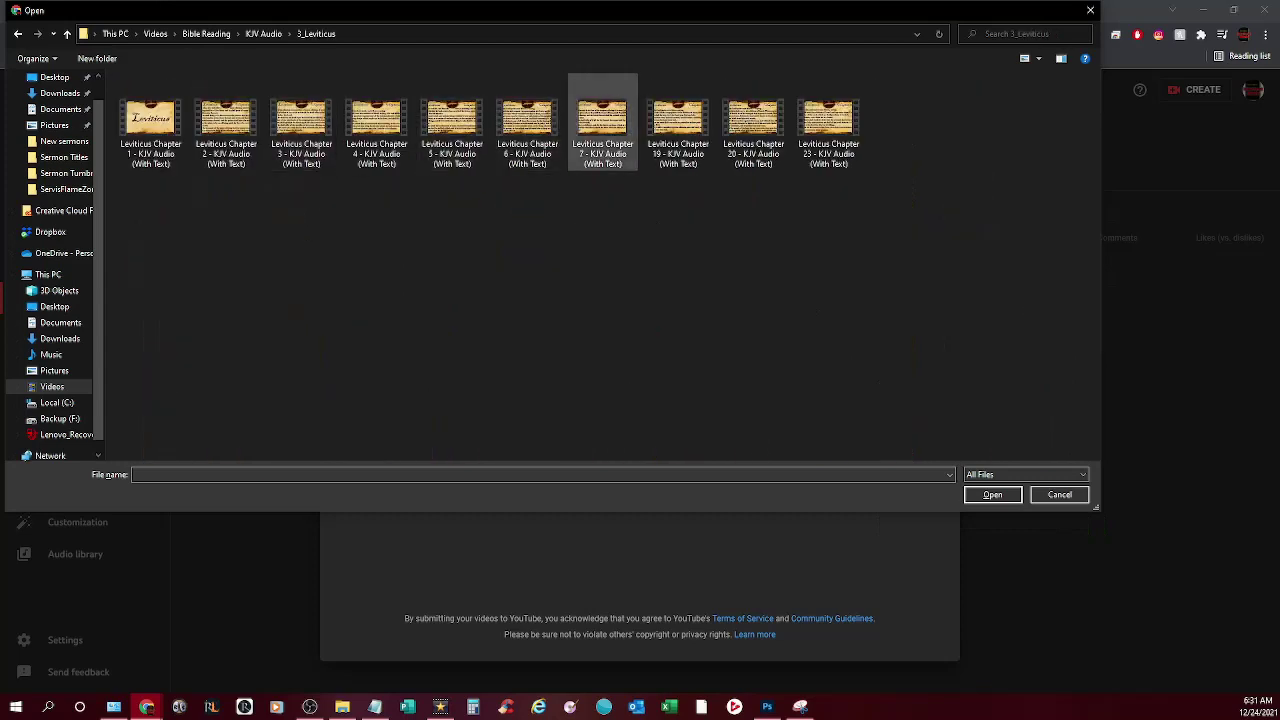
pyautogui.click(602, 120)
pyautogui.click(992, 494)
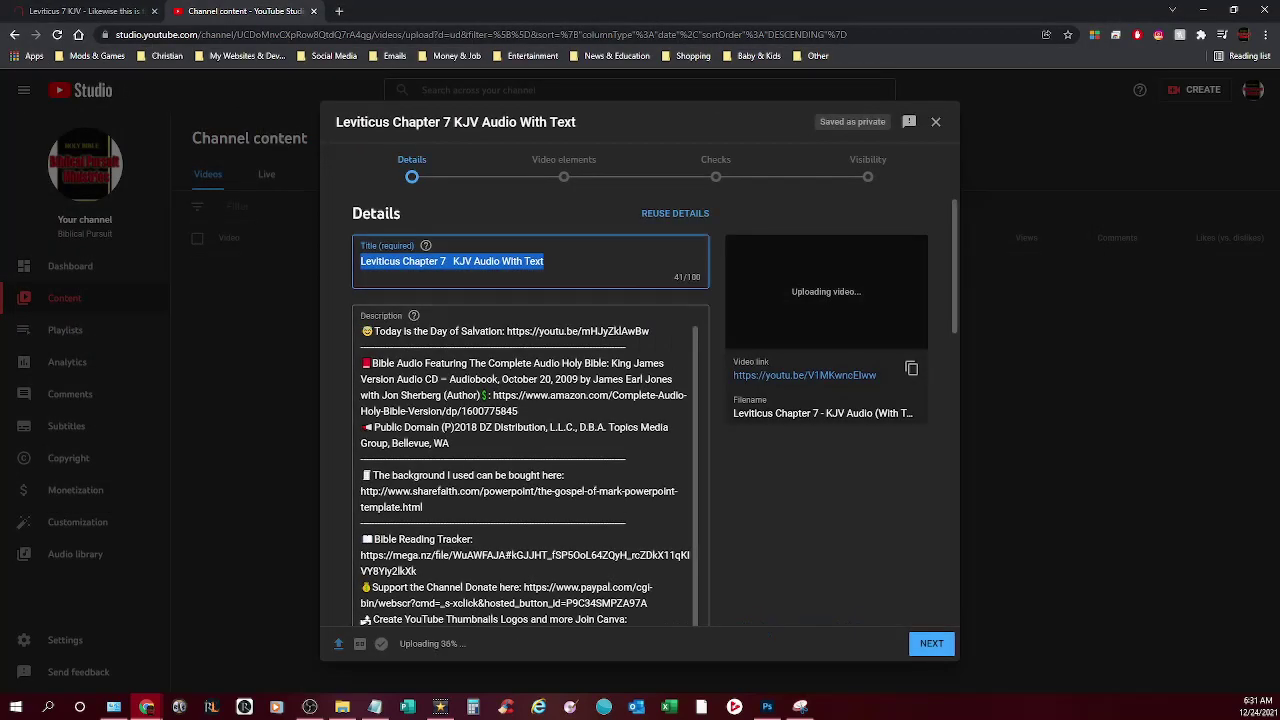
# Replace the extra spaces after the chapter number so the title reads "Leviticus Chapter 7 | KJV Audio With Text"
pyautogui.click(459, 261)
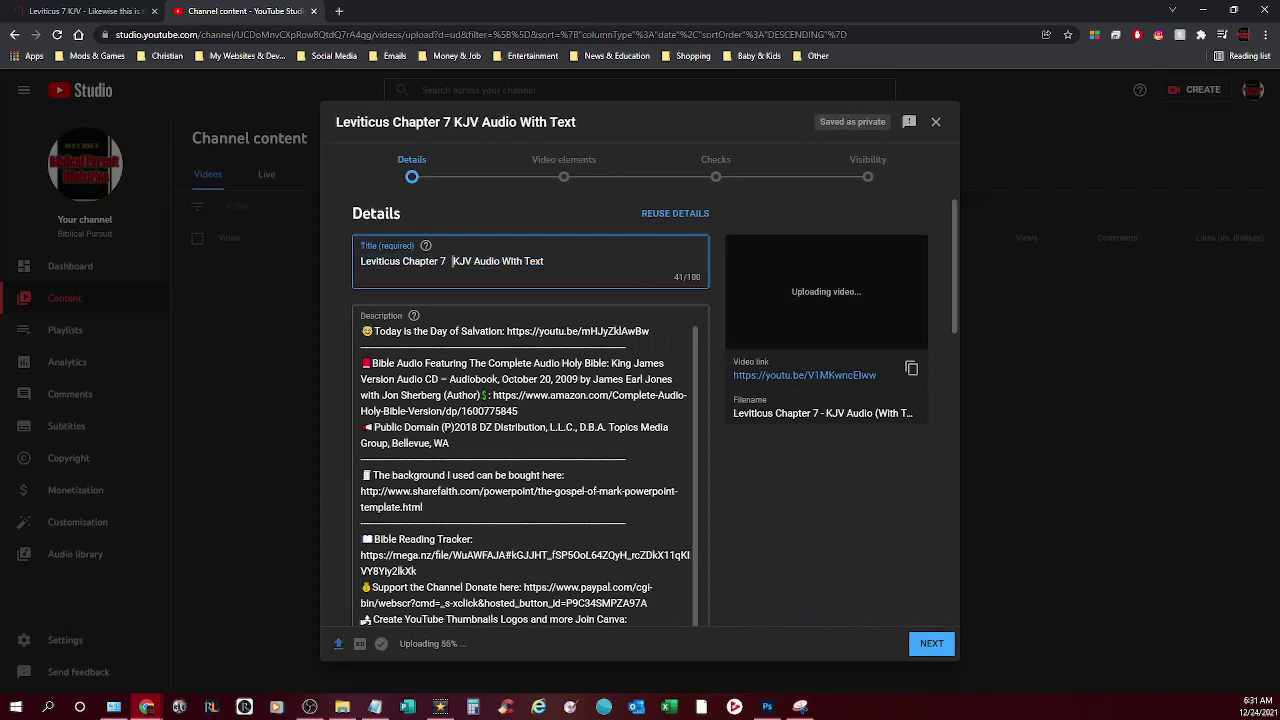
pyautogui.press('BackSpace')
pyautogui.press('BackSpace')
pyautogui.write('|')
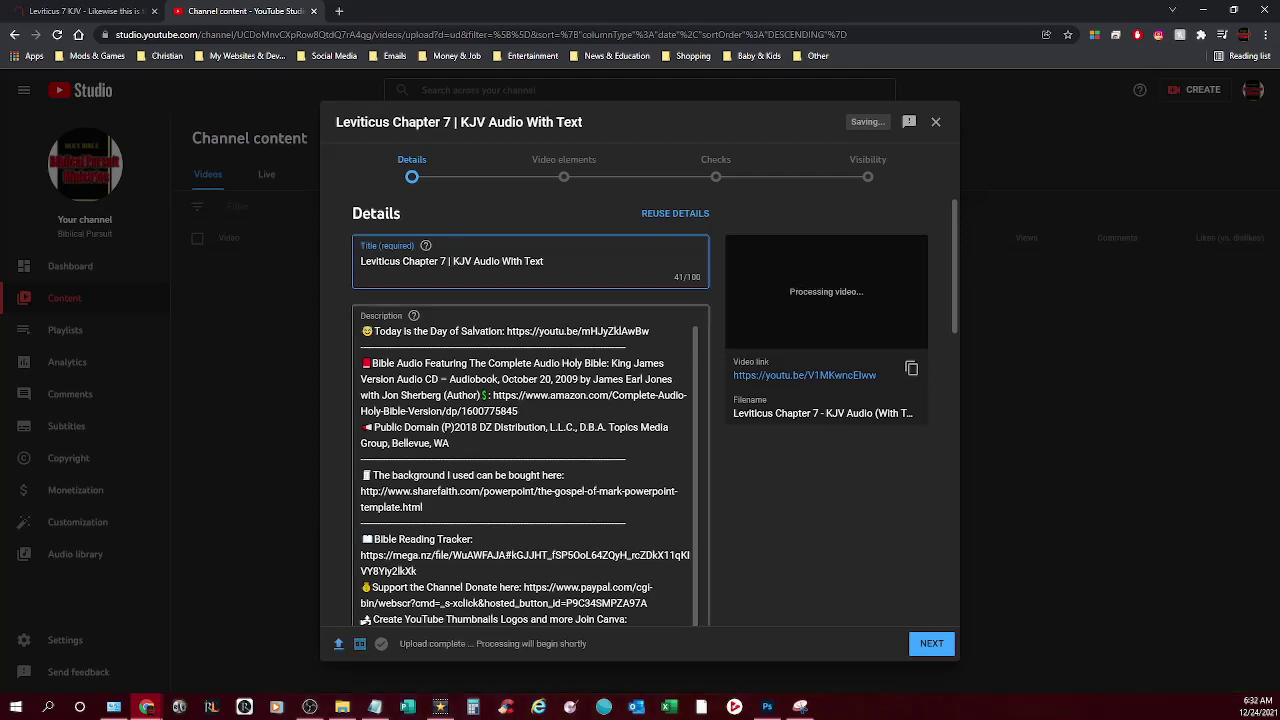
# Add the video to the "Leviticus - KJV Audio" playlist
pyautogui.scroll(-2, 530, 470)
pyautogui.scroll(-8, 530, 450)
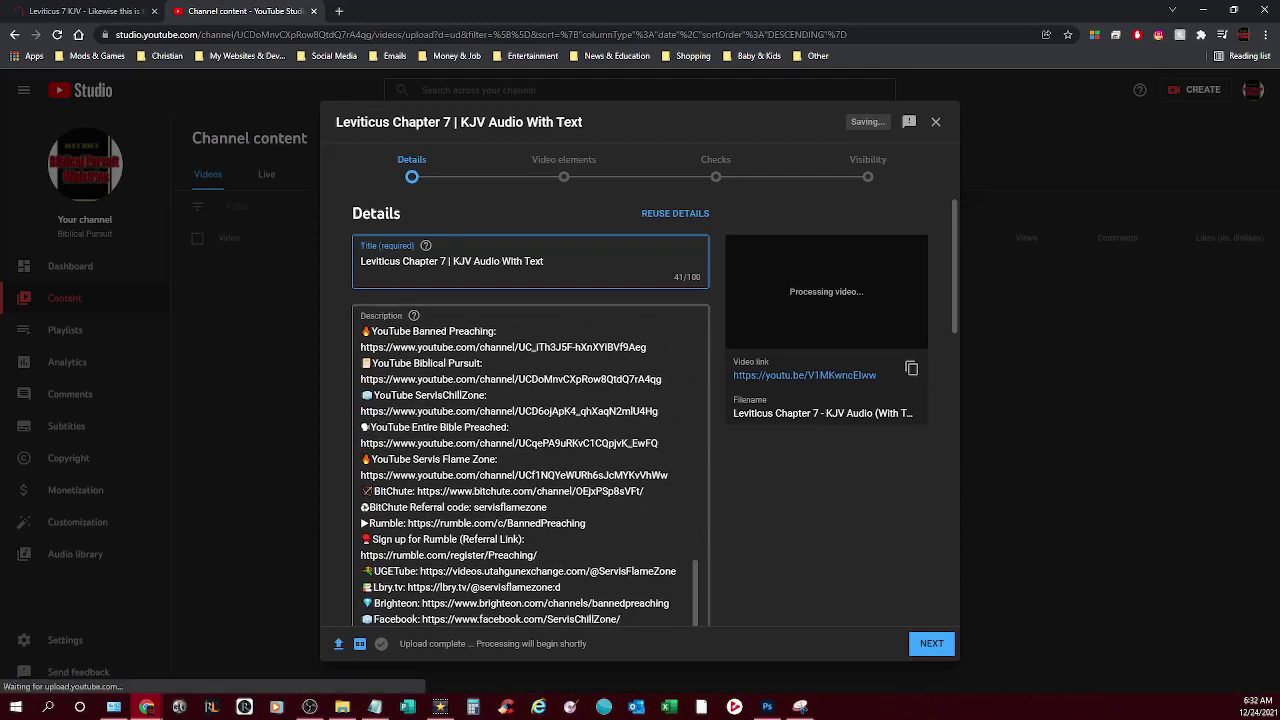
pyautogui.scroll(-3, 530, 450)
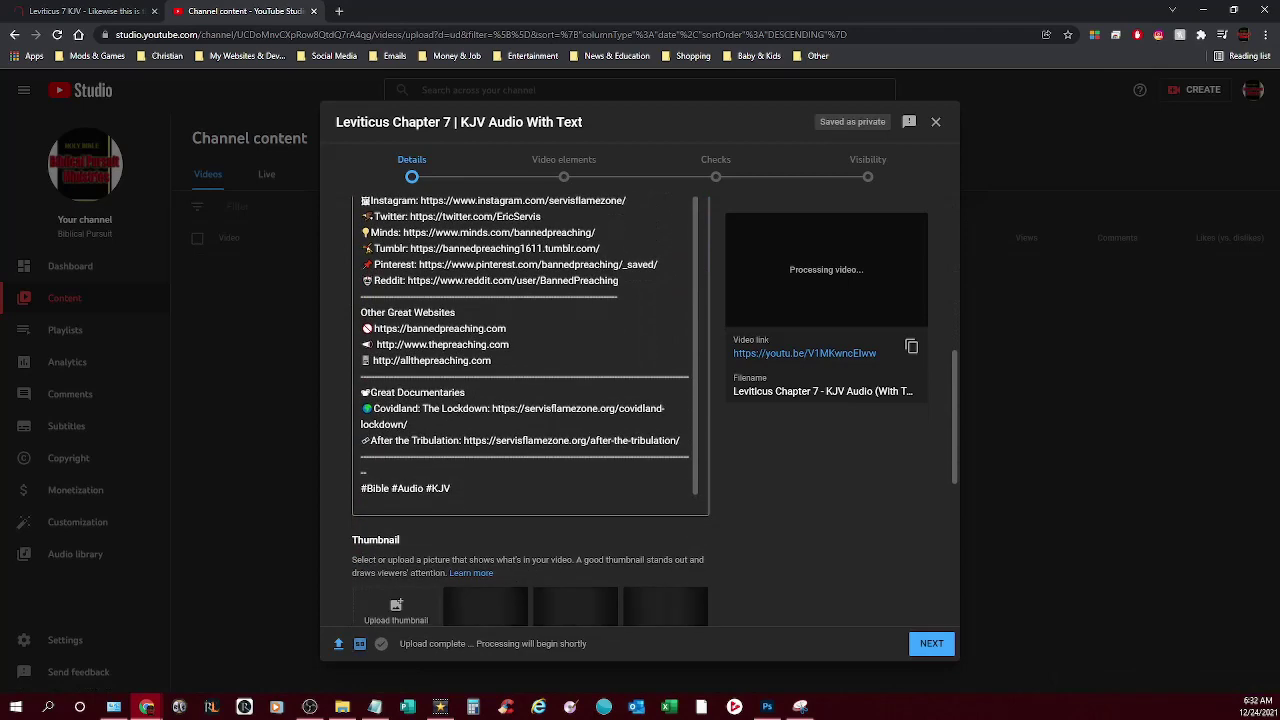
pyautogui.scroll(-1, 530, 420)
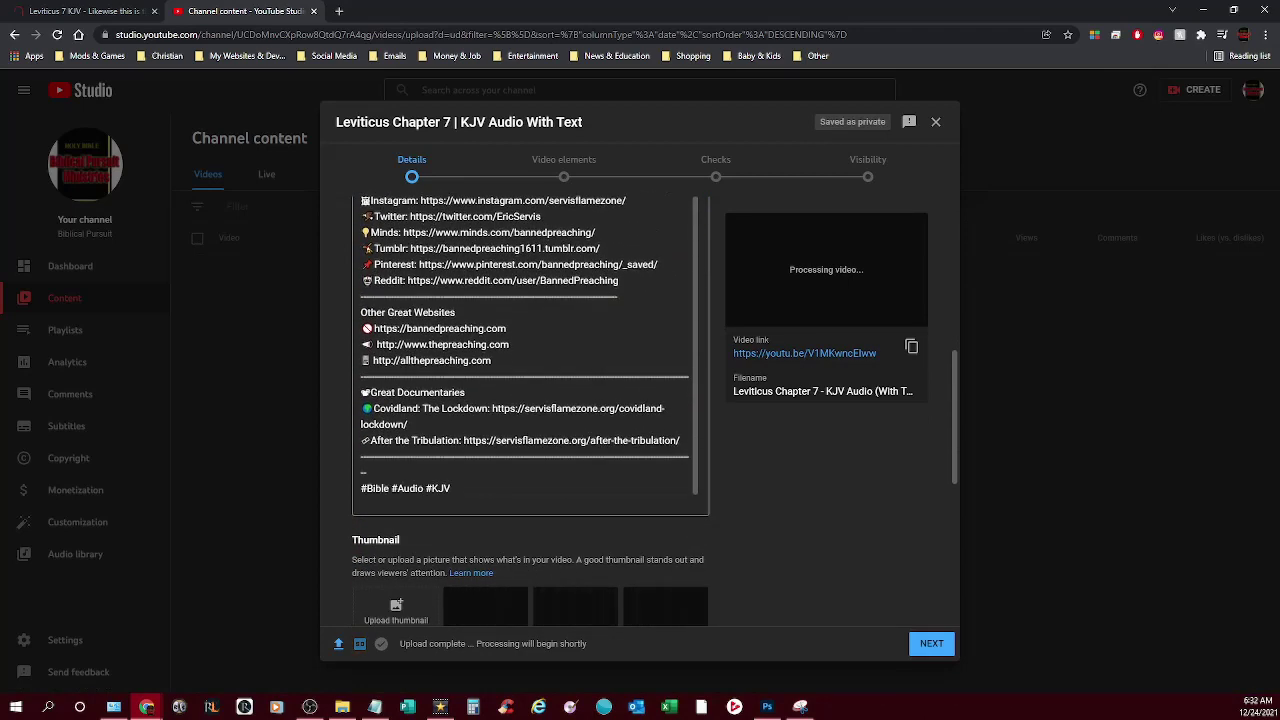
pyautogui.scroll(-5, 530, 400)
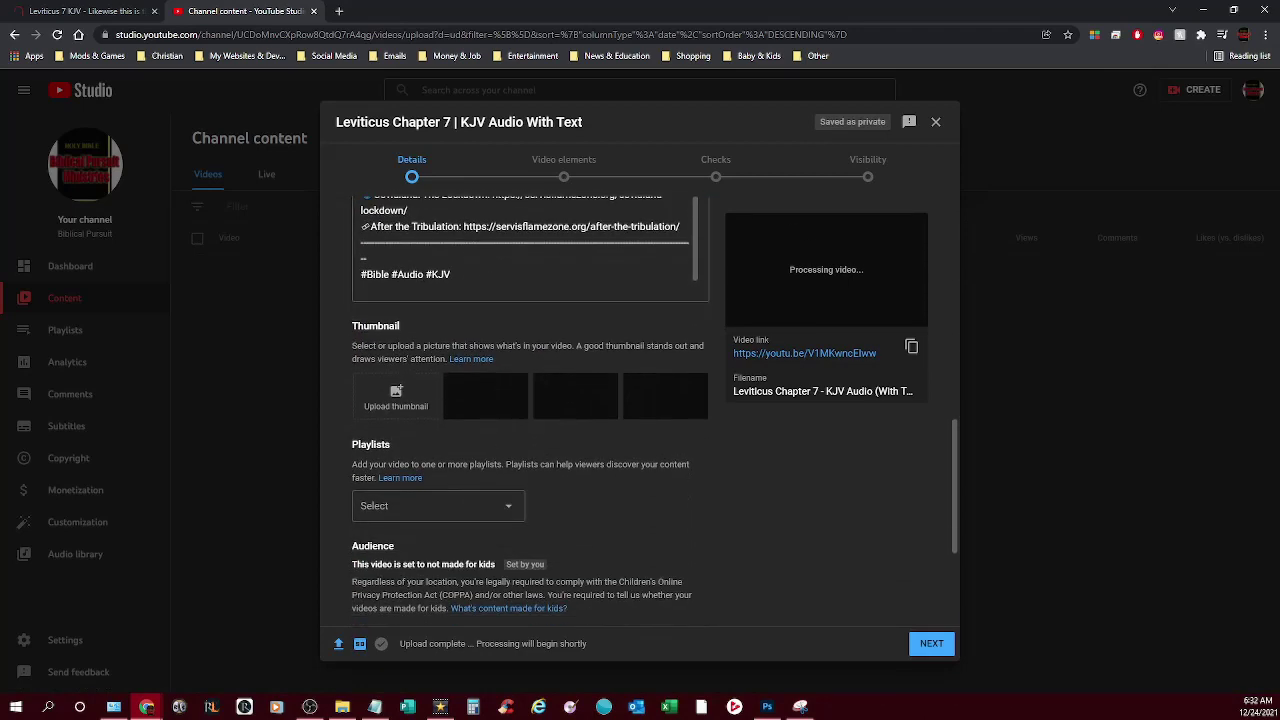
pyautogui.click(438, 386)
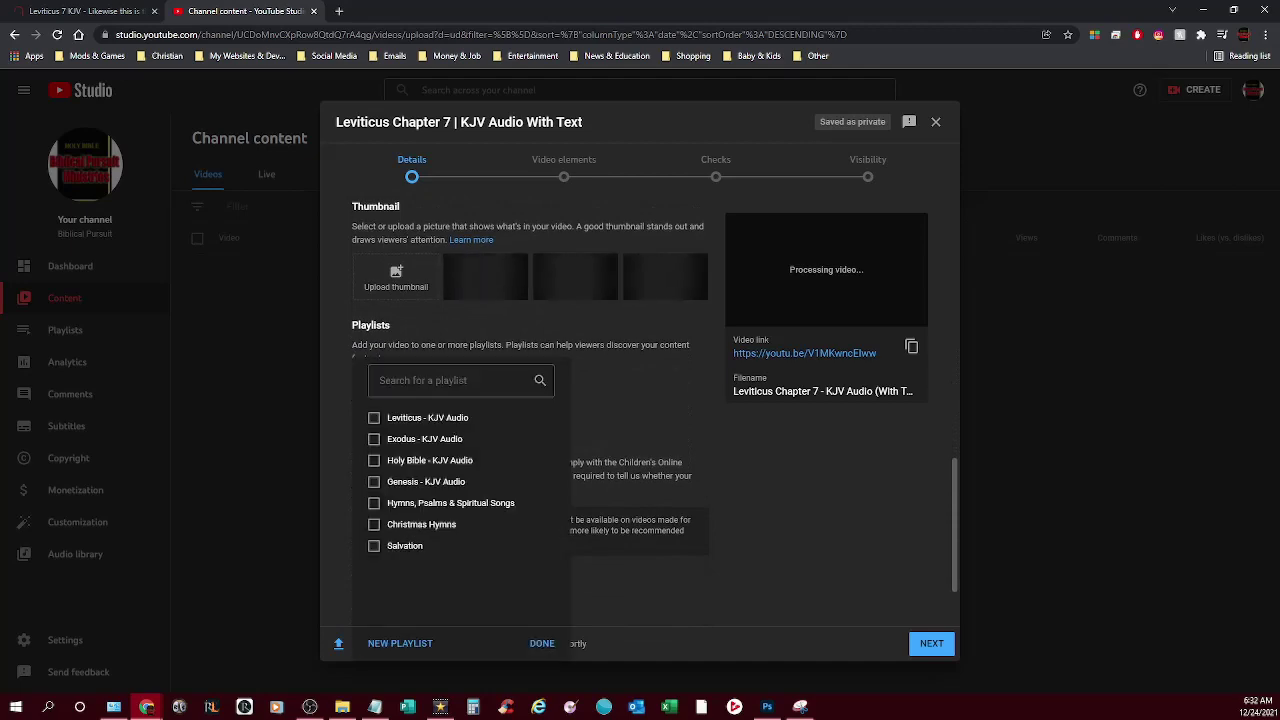
pyautogui.click(373, 418)
pyautogui.click(542, 643)
# Upload LeviticusChapter7 from the Pictures > political > Bible Thumbnails folder as the video's thumbnail
pyautogui.click(396, 278)
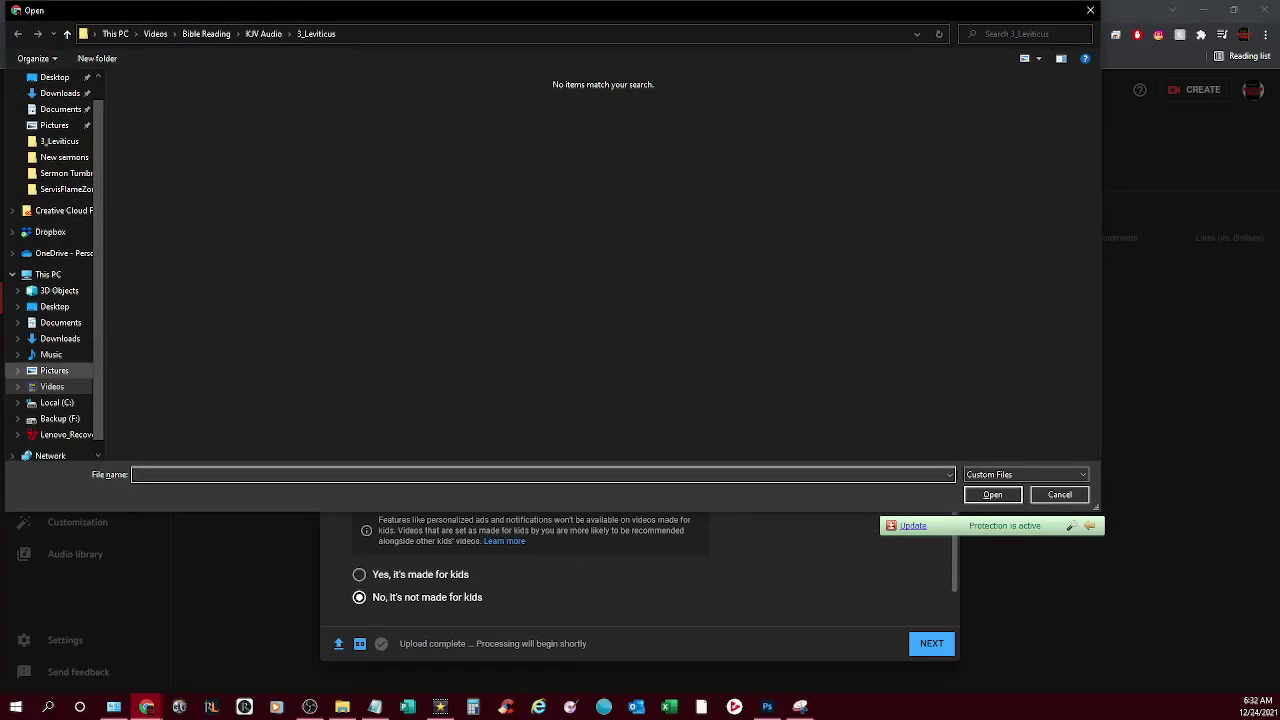
pyautogui.click(56, 370)
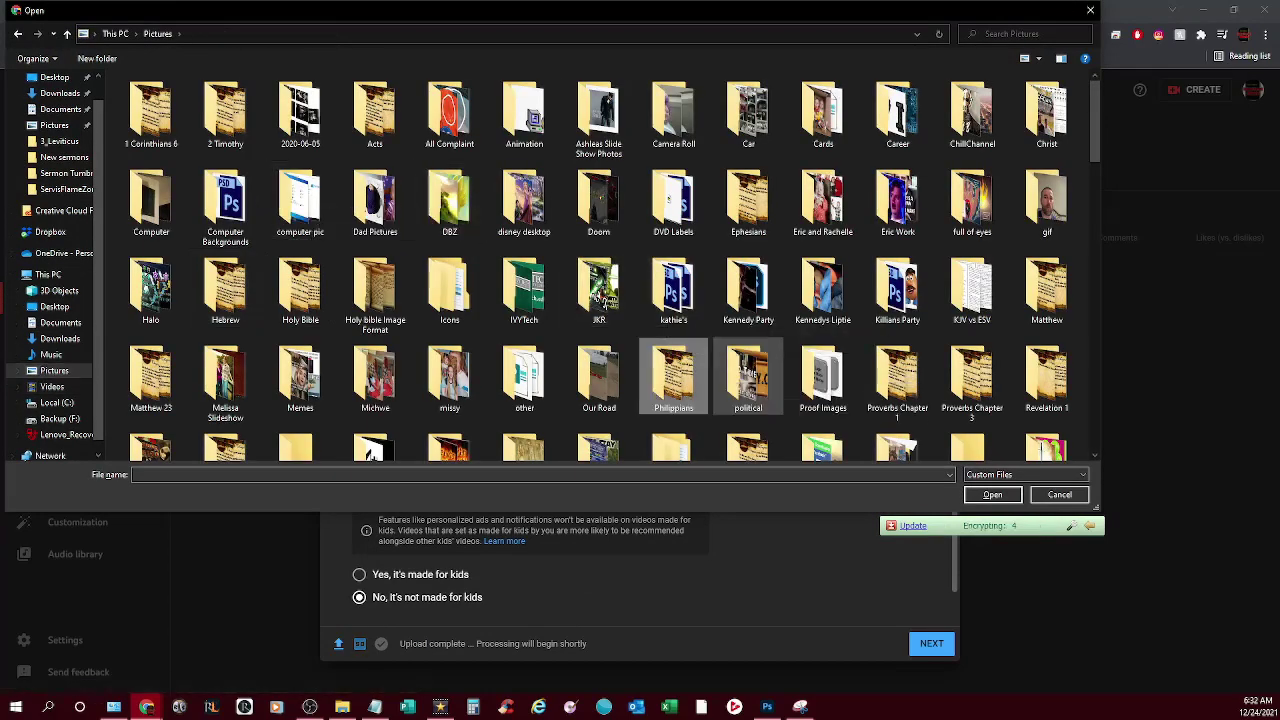
pyautogui.doubleClick(748, 375)
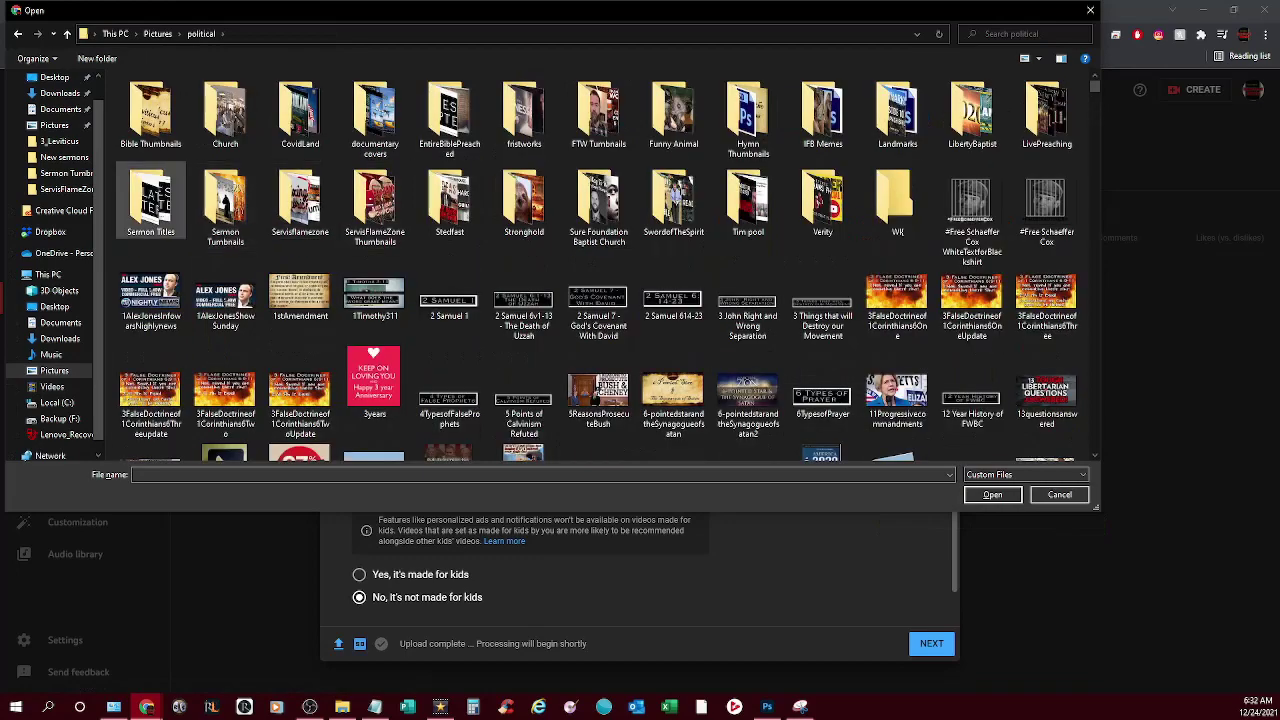
pyautogui.doubleClick(150, 112)
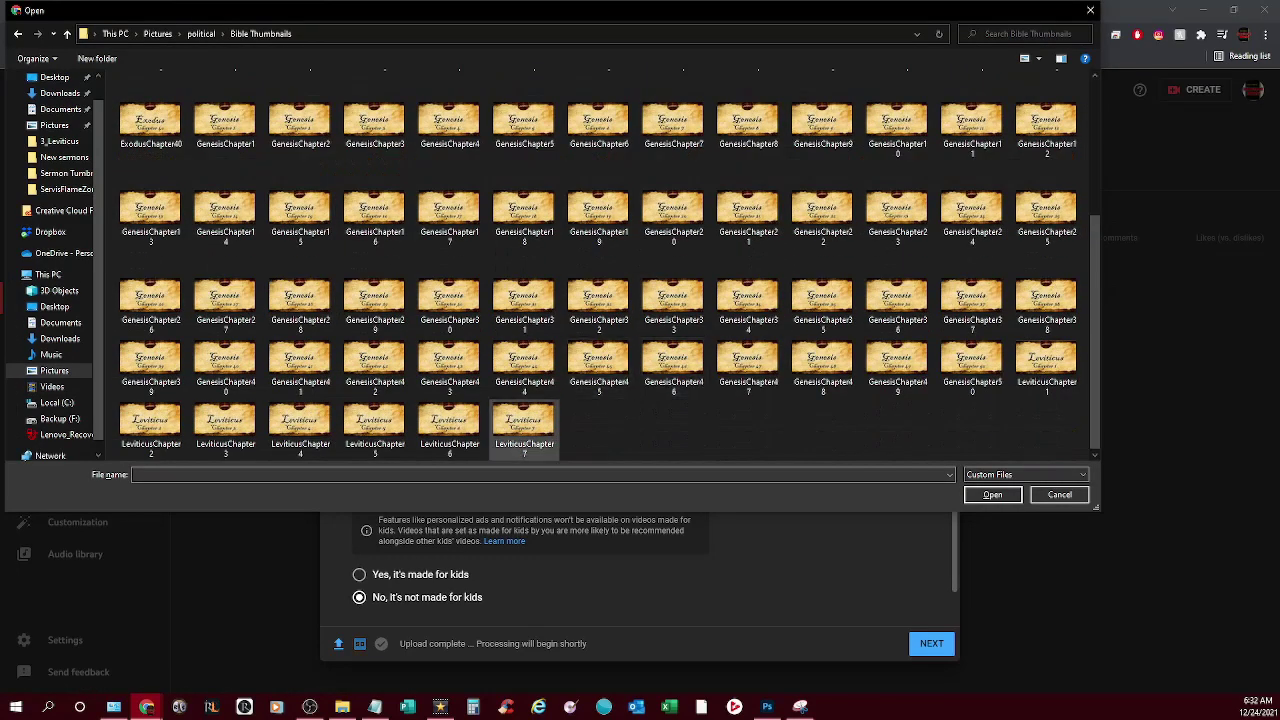
pyautogui.click(524, 425)
pyautogui.press('Return')
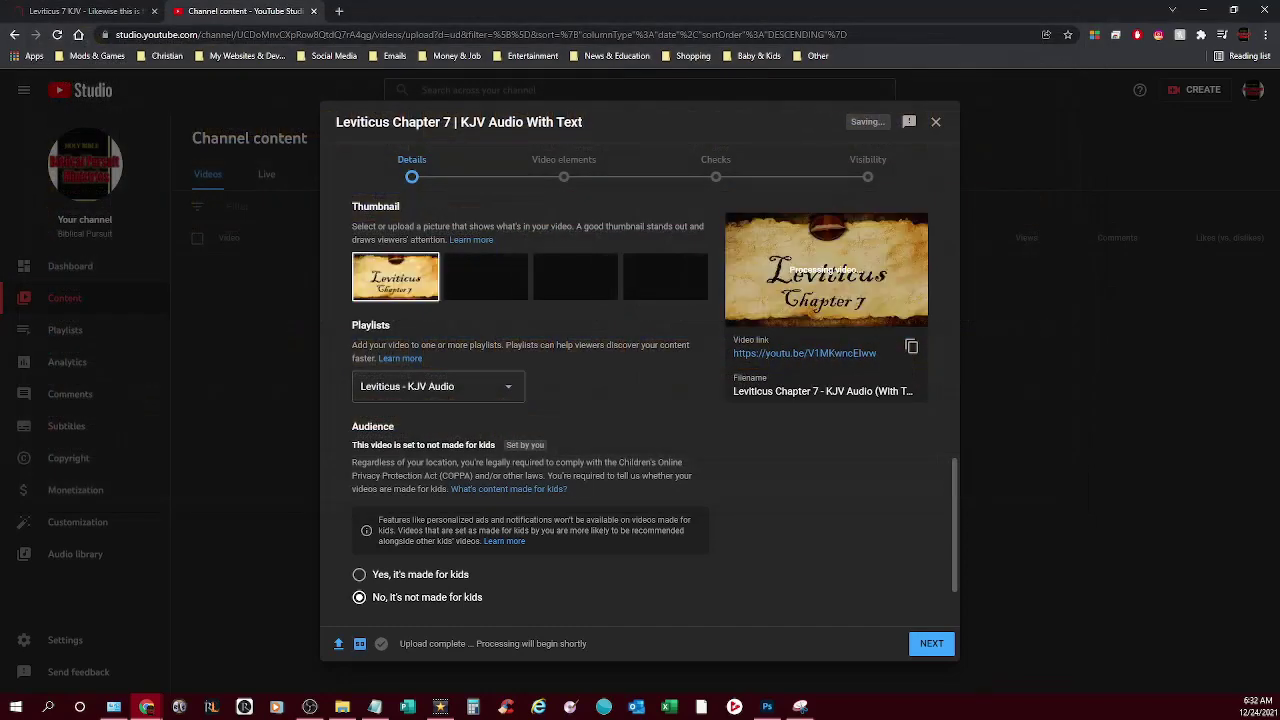
# Expand the additional video details and review the tags, language, recording and license settings, and the description
pyautogui.scroll(-1, 529, 411)
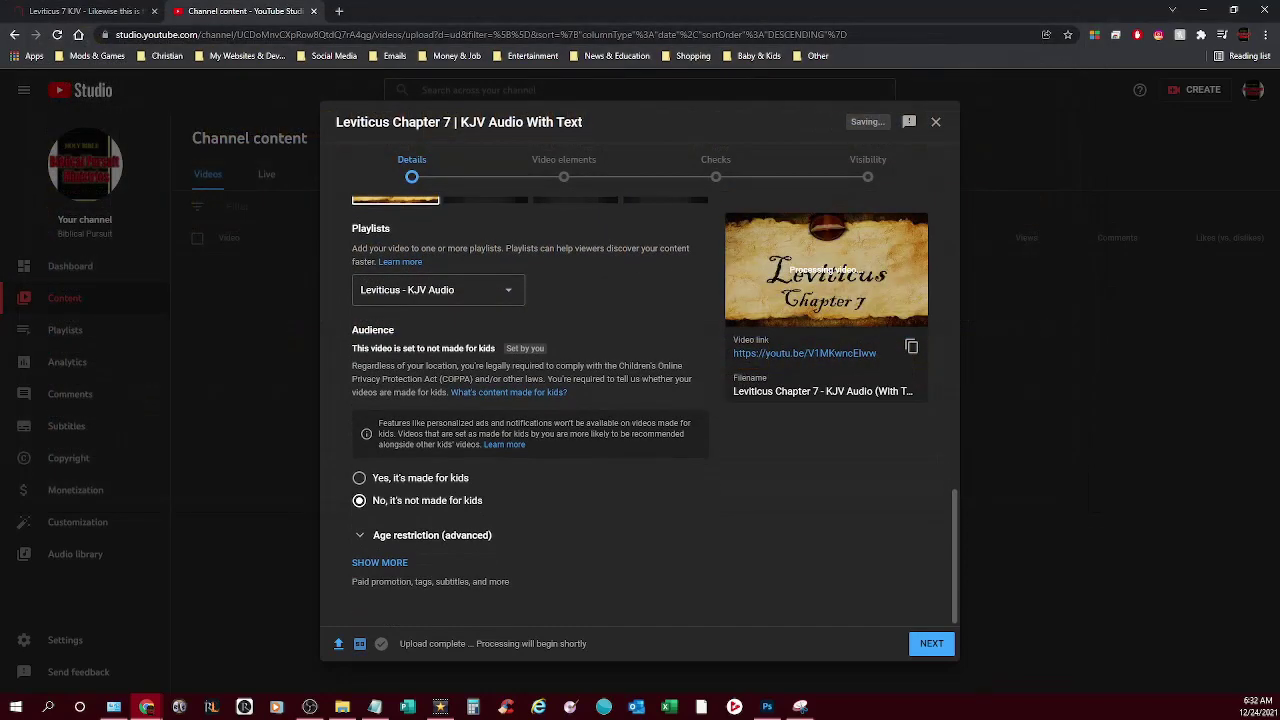
pyautogui.click(380, 562)
pyautogui.scroll(-2, 380, 562)
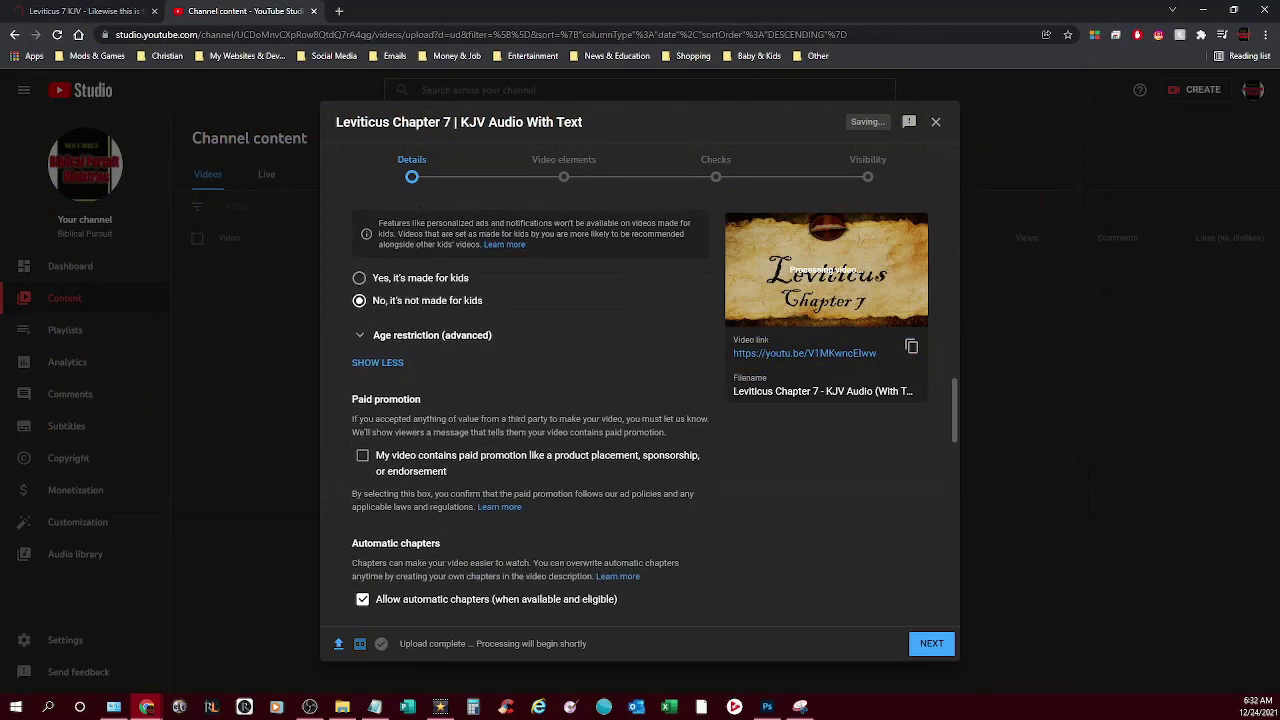
pyautogui.scroll(-6, 576, 463)
pyautogui.scroll(2, 576, 463)
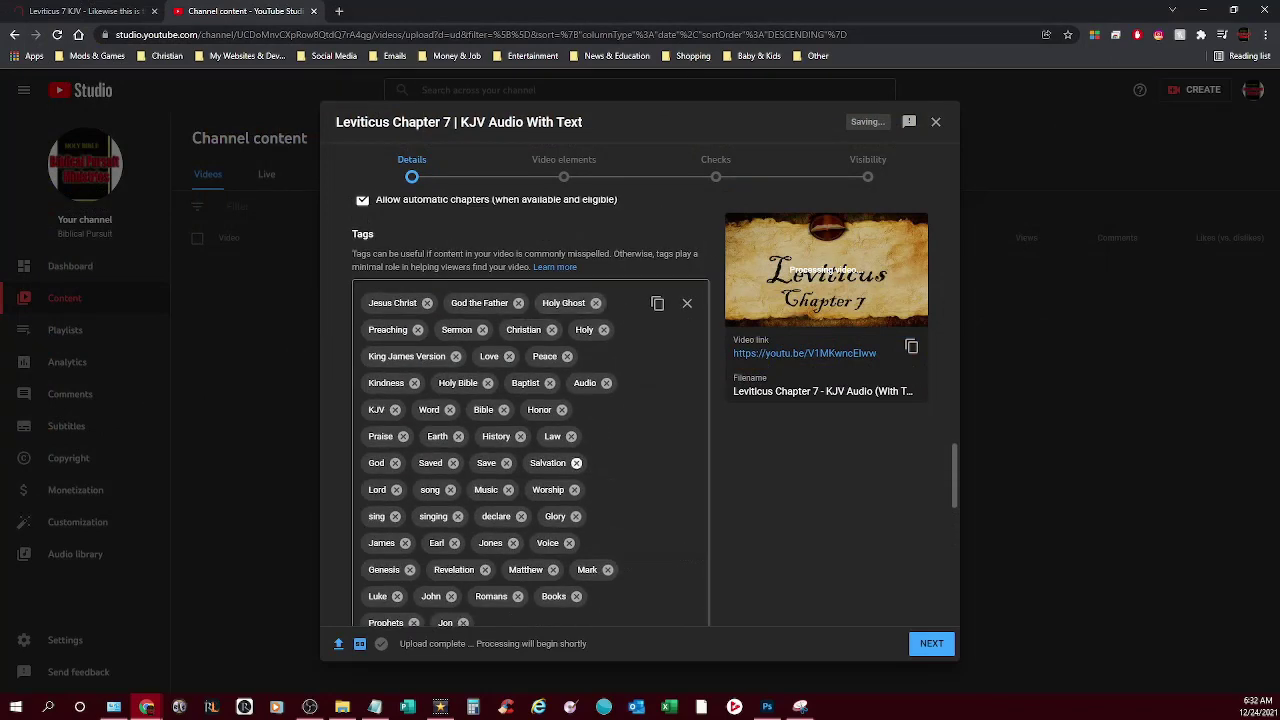
pyautogui.scroll(-3, 576, 463)
pyautogui.scroll(2, 576, 463)
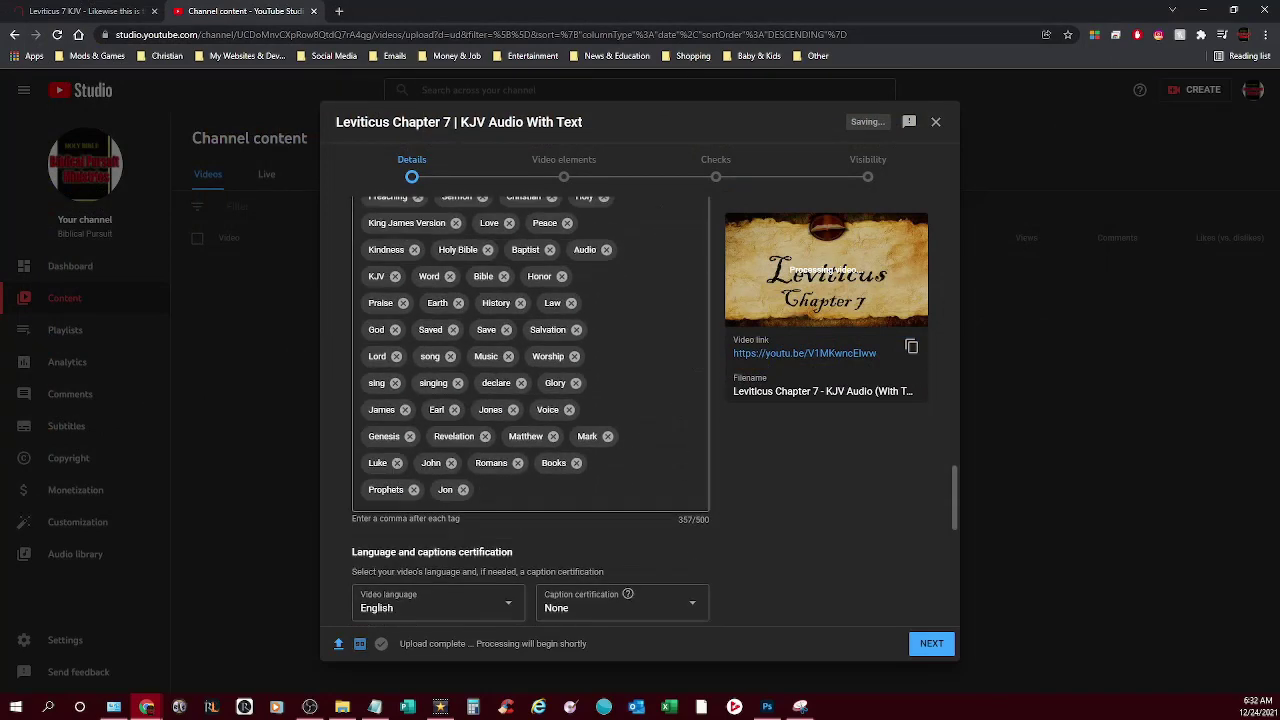
pyautogui.scroll(-2, 550, 410)
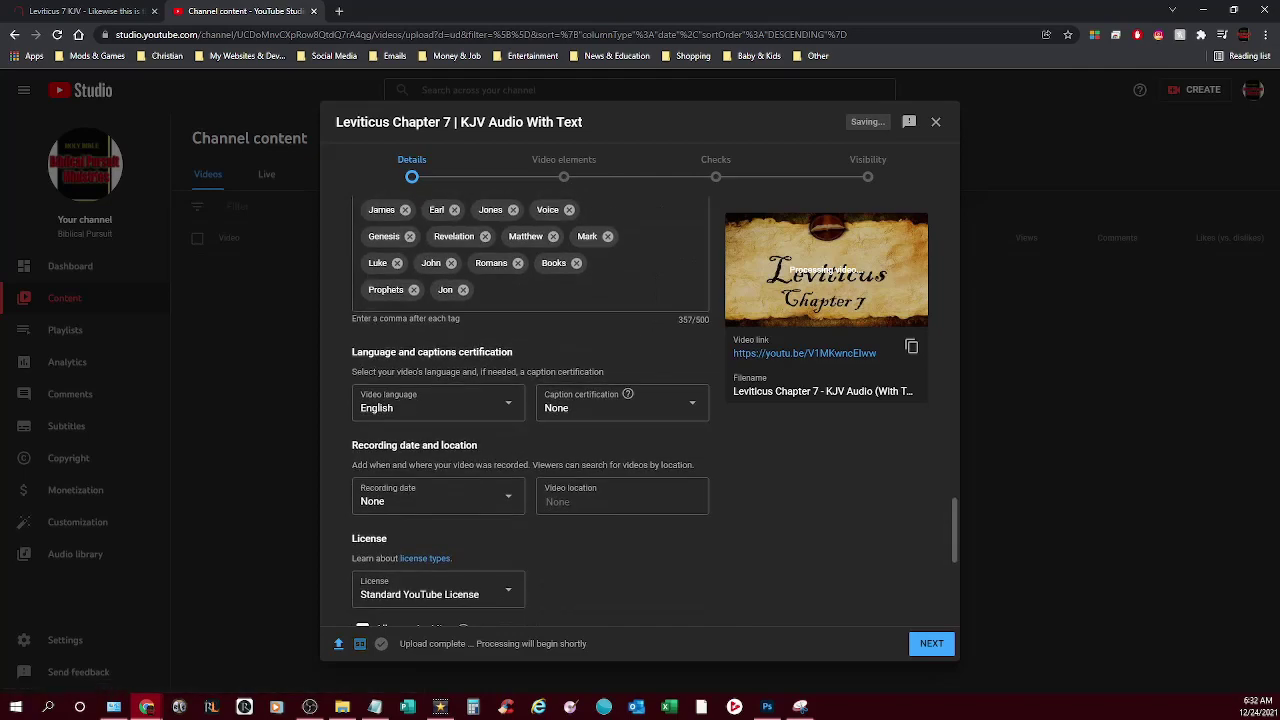
pyautogui.scroll(-4, 550, 410)
pyautogui.scroll(10, 550, 410)
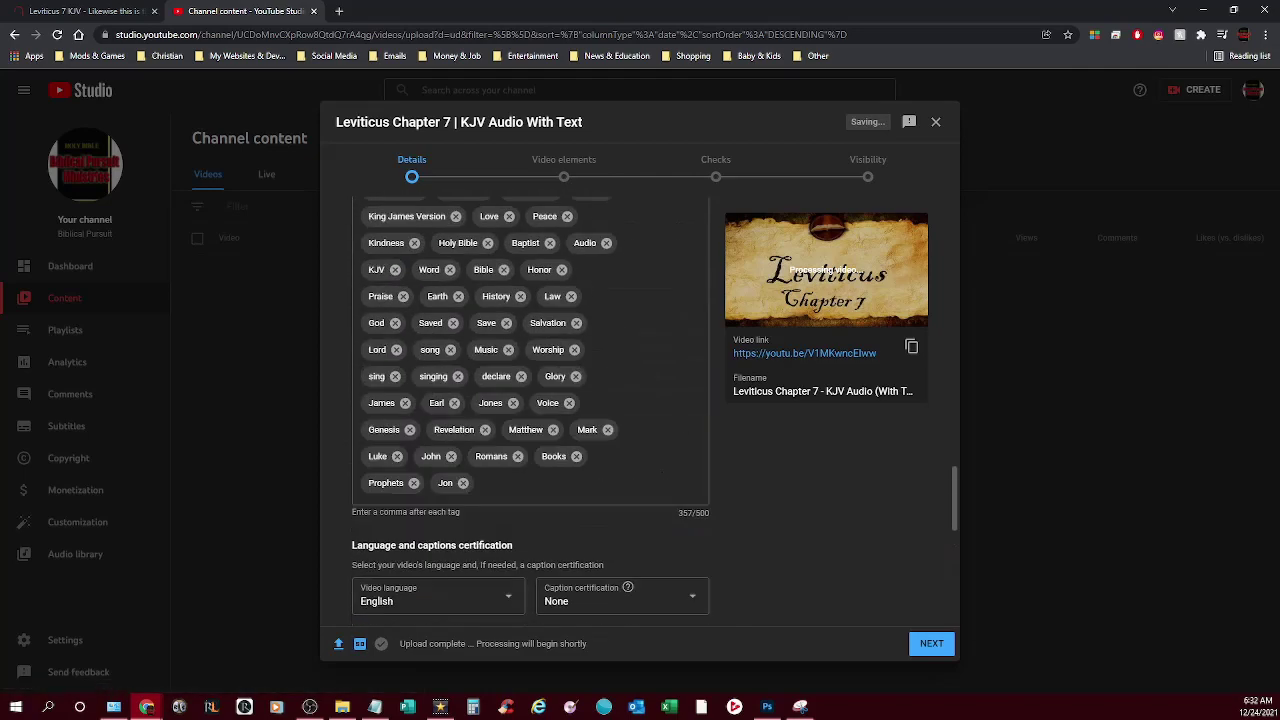
pyautogui.scroll(-5, 550, 410)
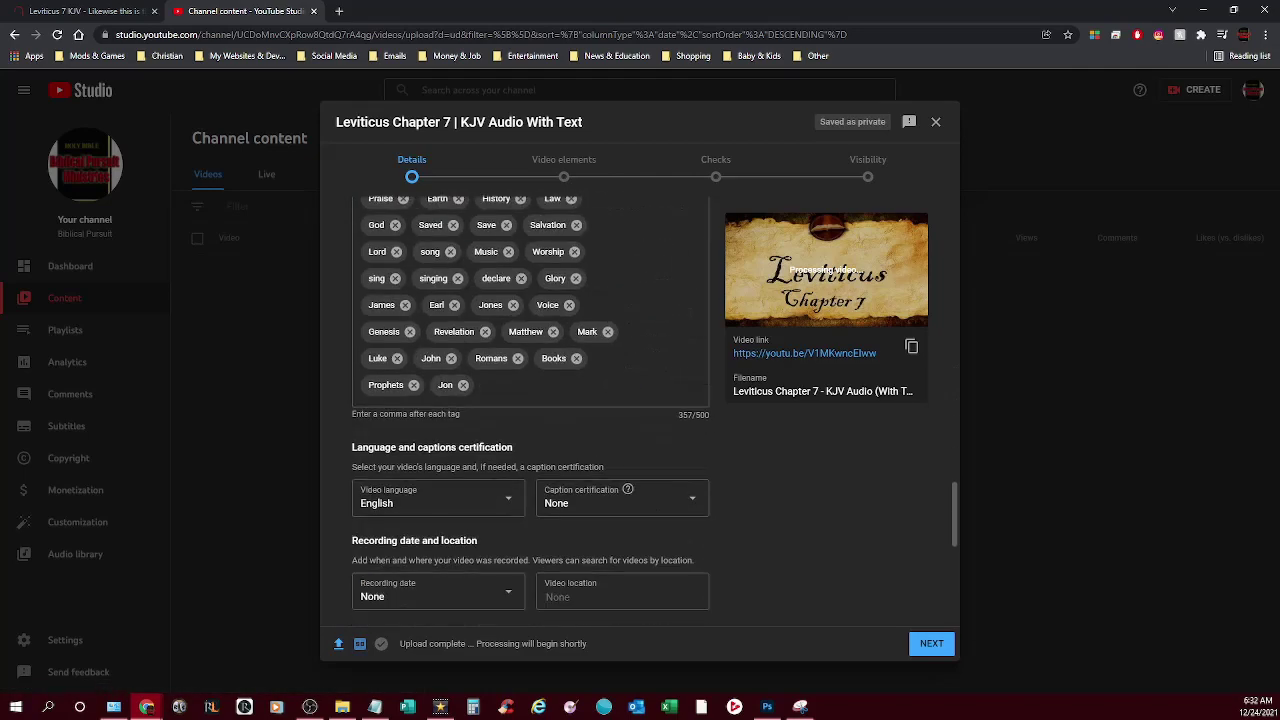
pyautogui.scroll(10, 530, 410)
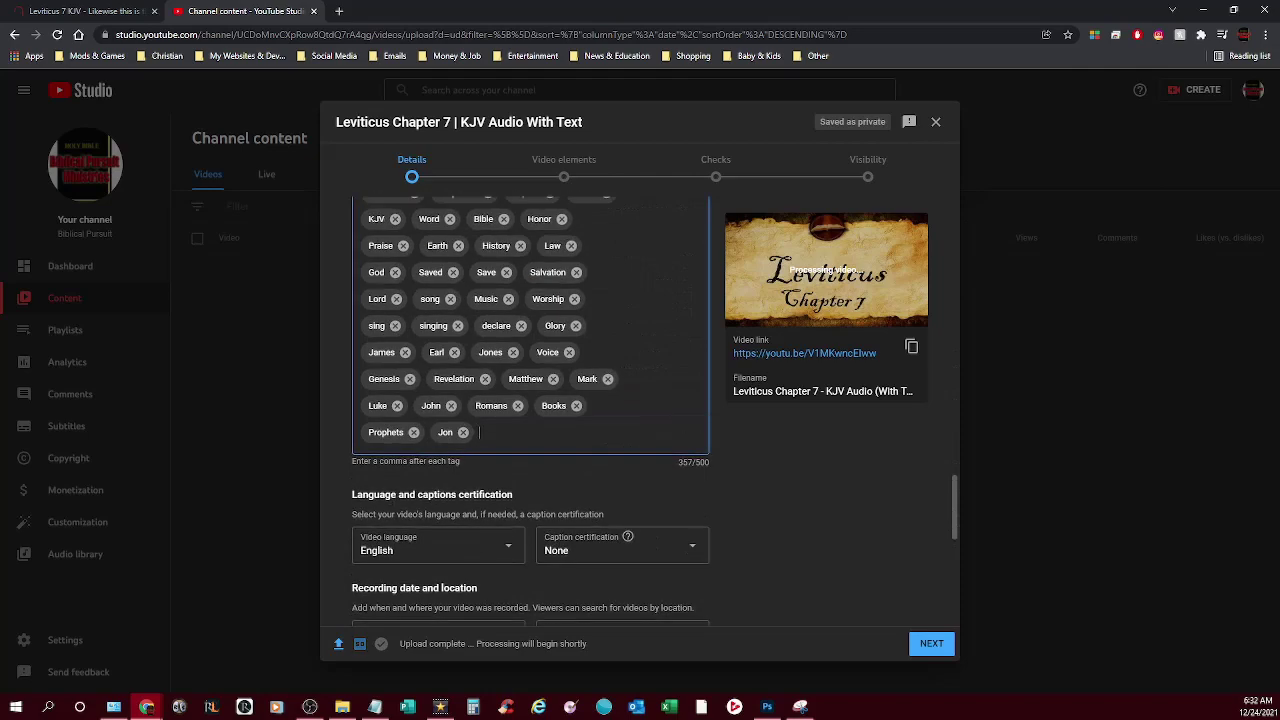
pyautogui.scroll(8, 530, 400)
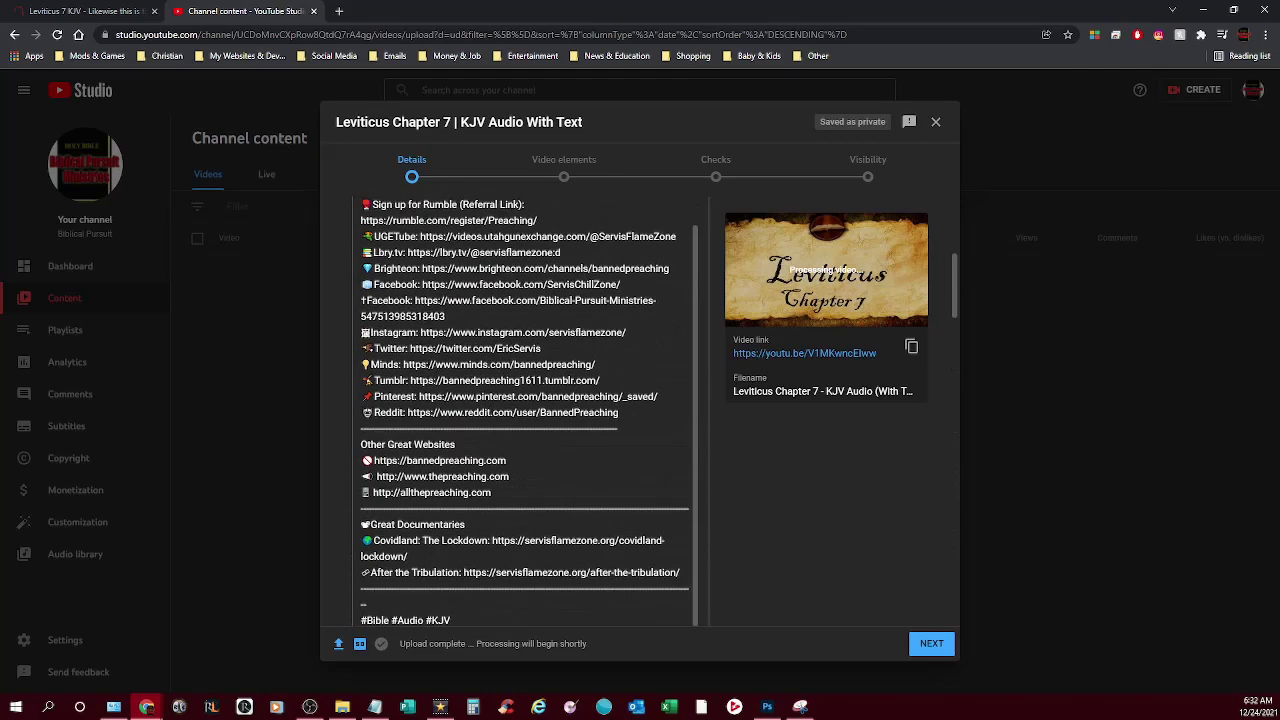
pyautogui.scroll(10, 530, 400)
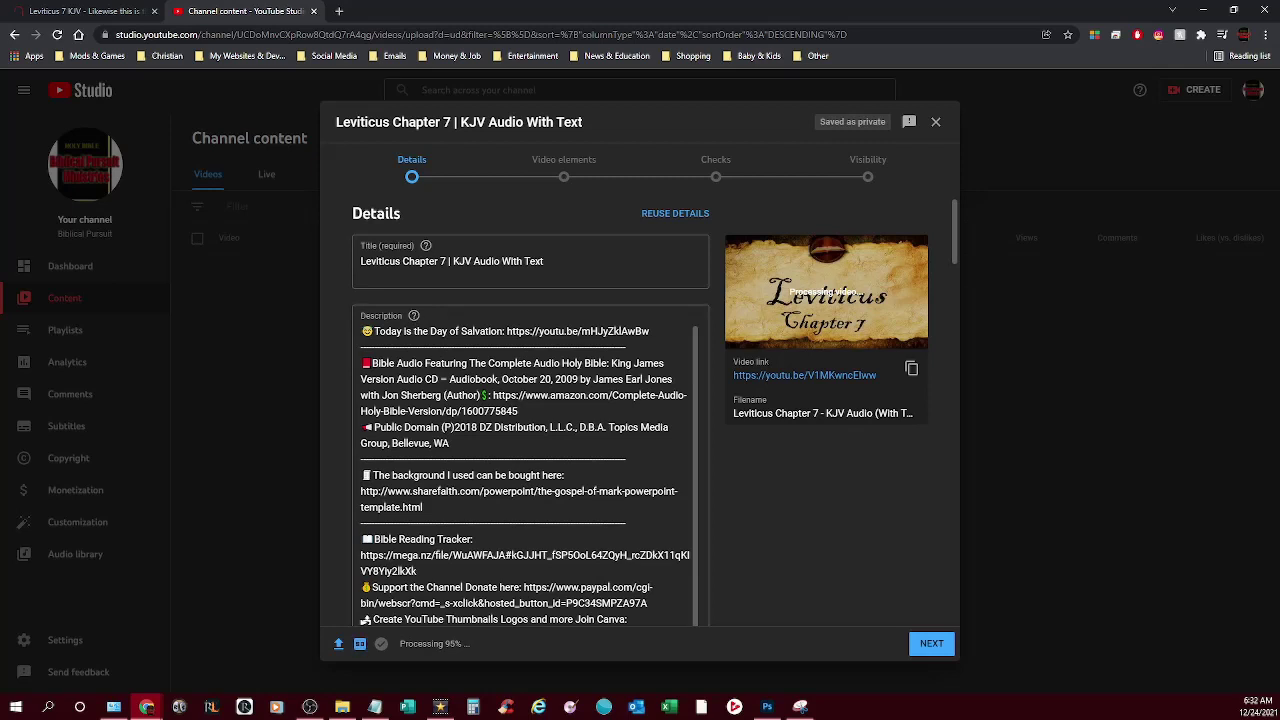
# Switch to File Explorer and look through the 3_Leviticus, 4_Numbers and 7_Judges folders inside KJV Audio
pyautogui.click(342, 707)
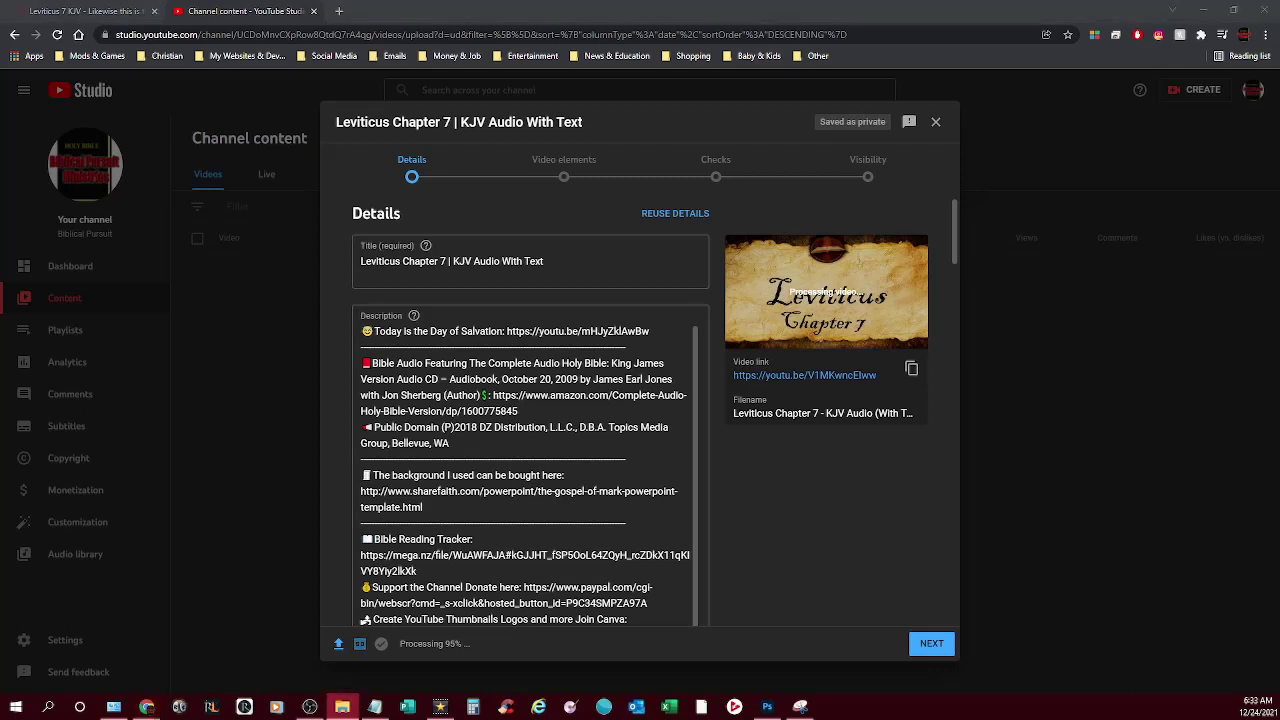
pyautogui.hotkey('alt', 'Tab')
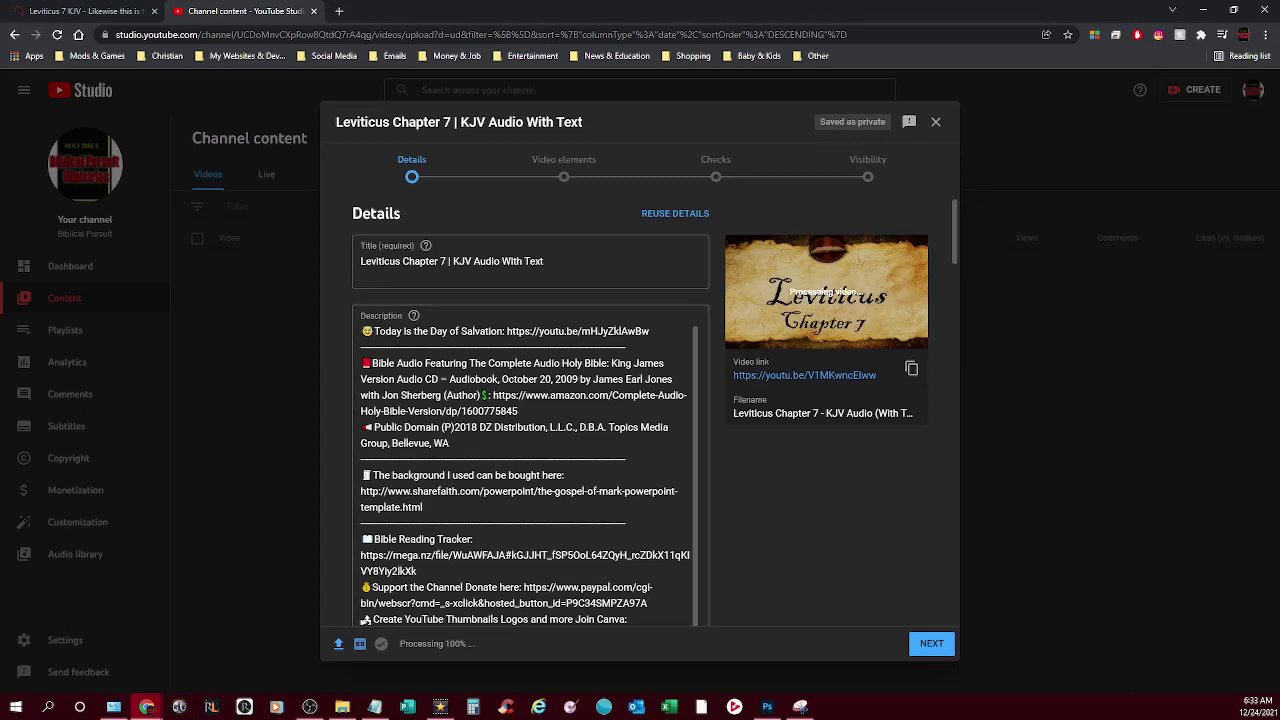
pyautogui.hotkey('alt', 'Tab')
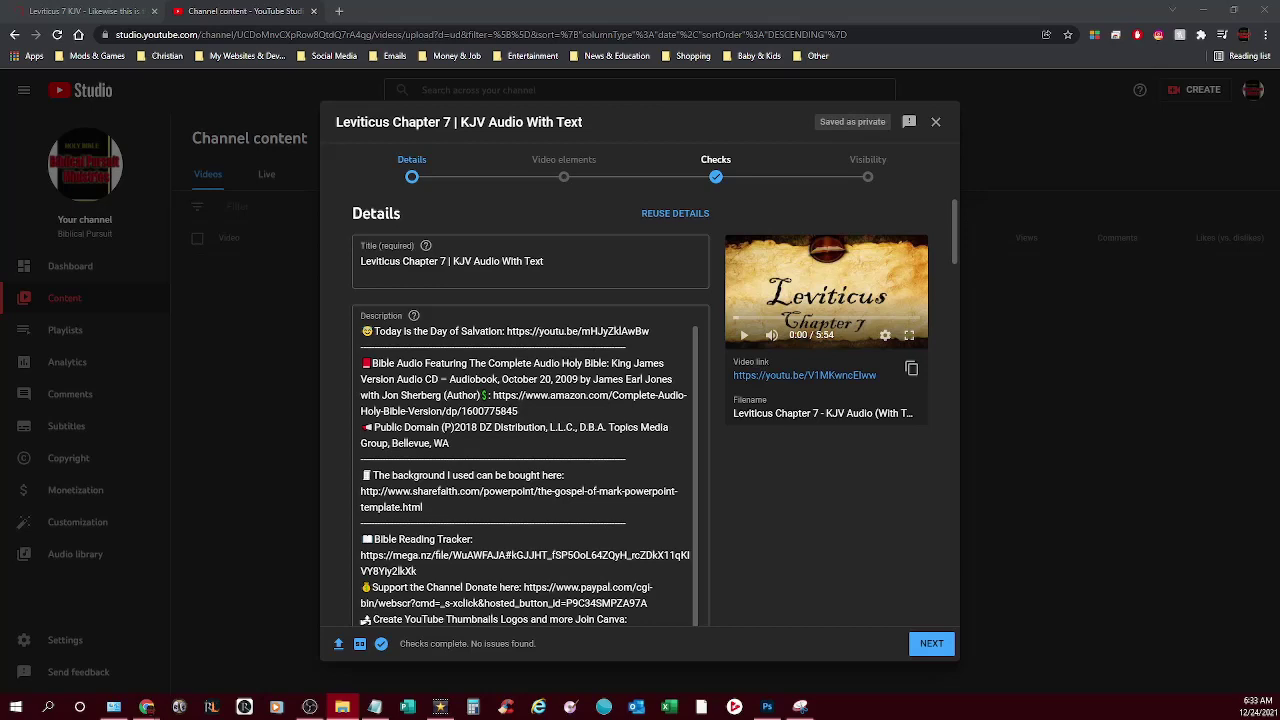
pyautogui.moveTo(1279, 172); pyautogui.dragTo(600, 0)
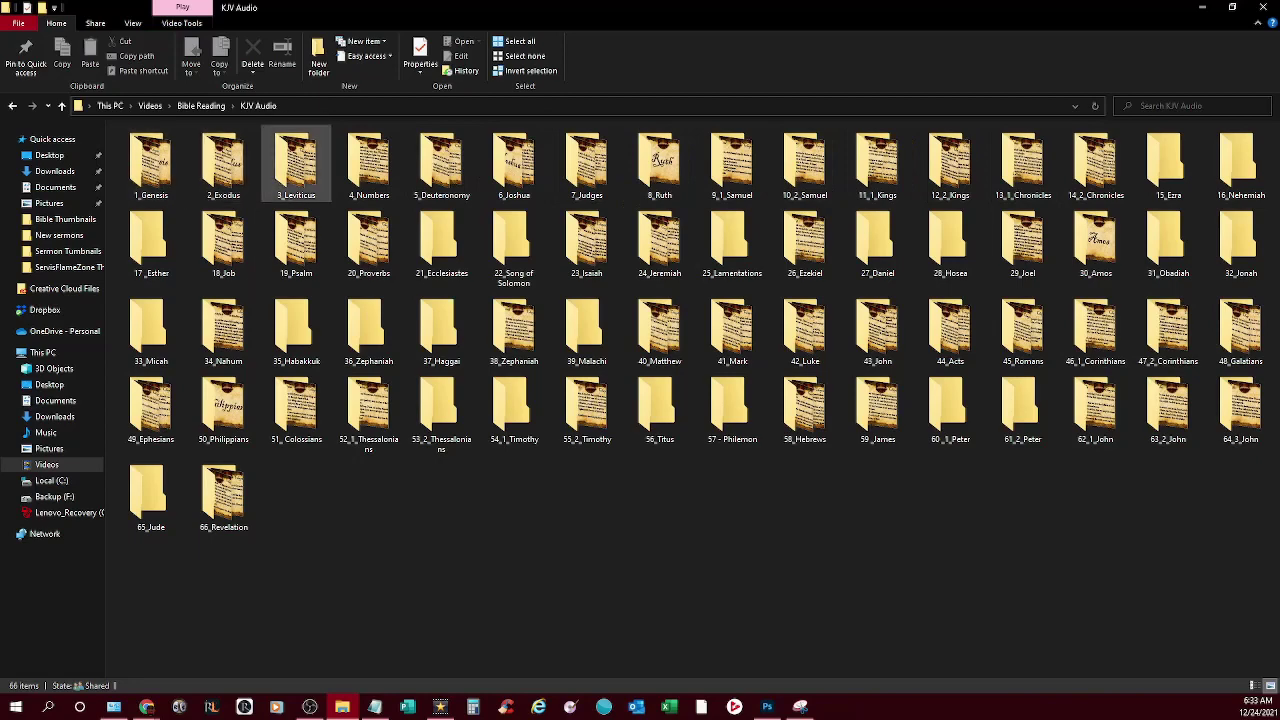
pyautogui.doubleClick(296, 165)
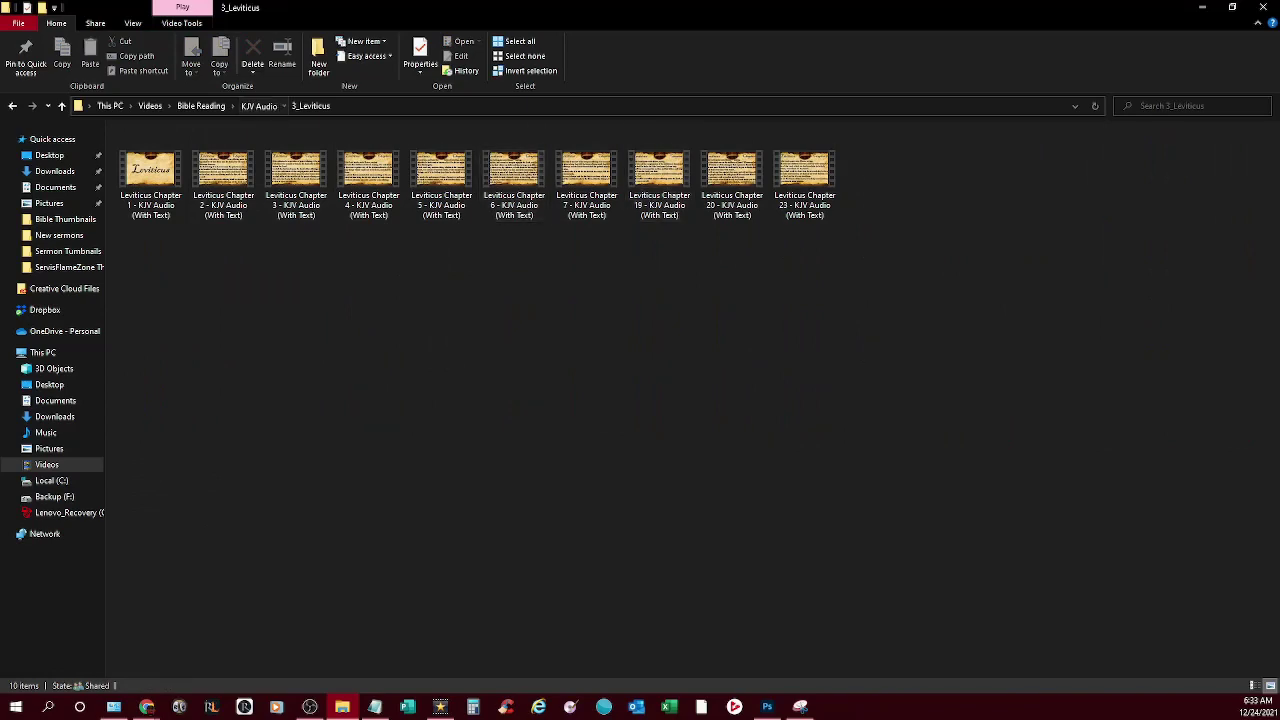
pyautogui.click(259, 105)
pyautogui.doubleClick(369, 165)
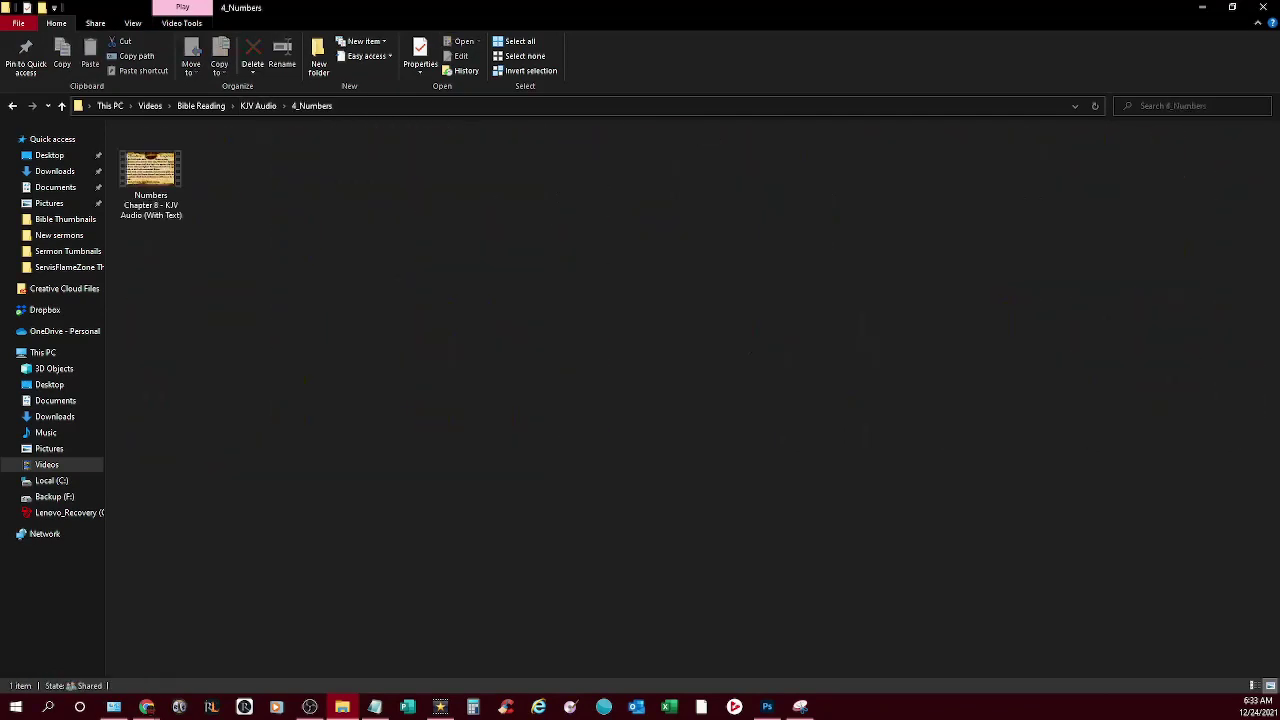
pyautogui.click(259, 105)
pyautogui.doubleClick(587, 163)
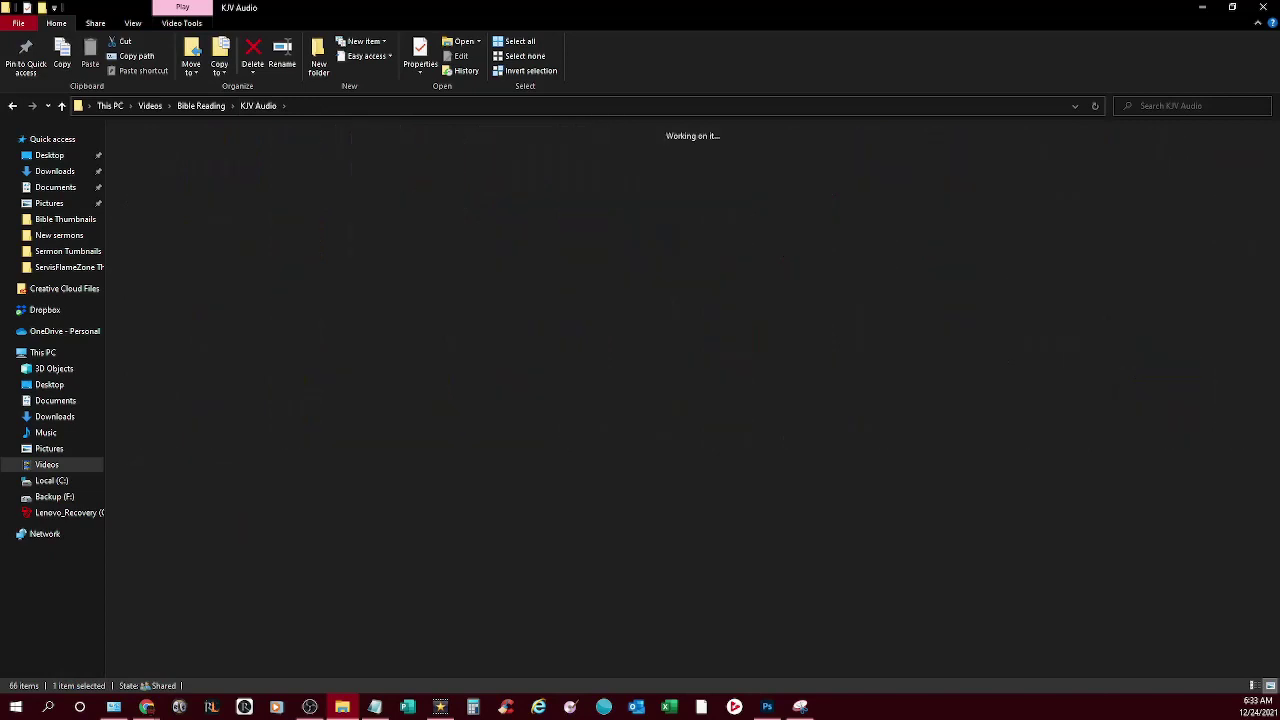
pyautogui.click(259, 105)
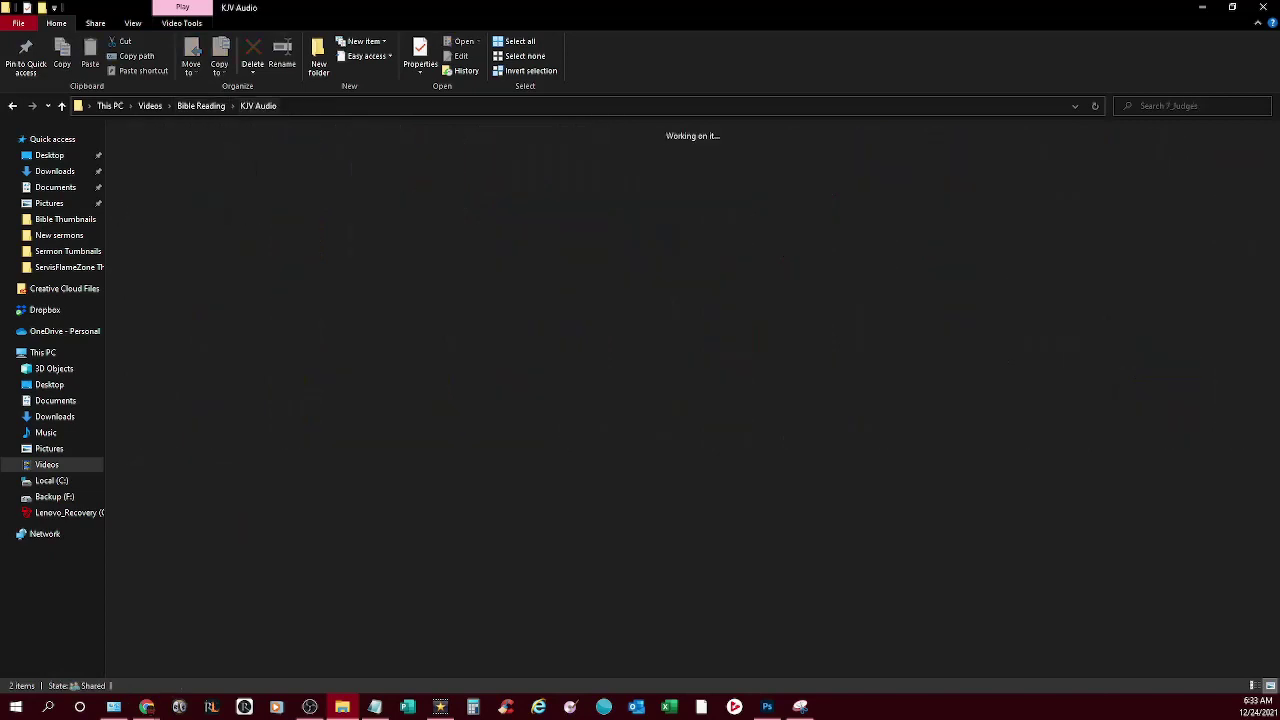
# Look through the 11_1_Kings, 14_2_Chronicles, 20_Proverbs and 19_Psalm folders inside KJV Audio
pyautogui.doubleClick(877, 163)
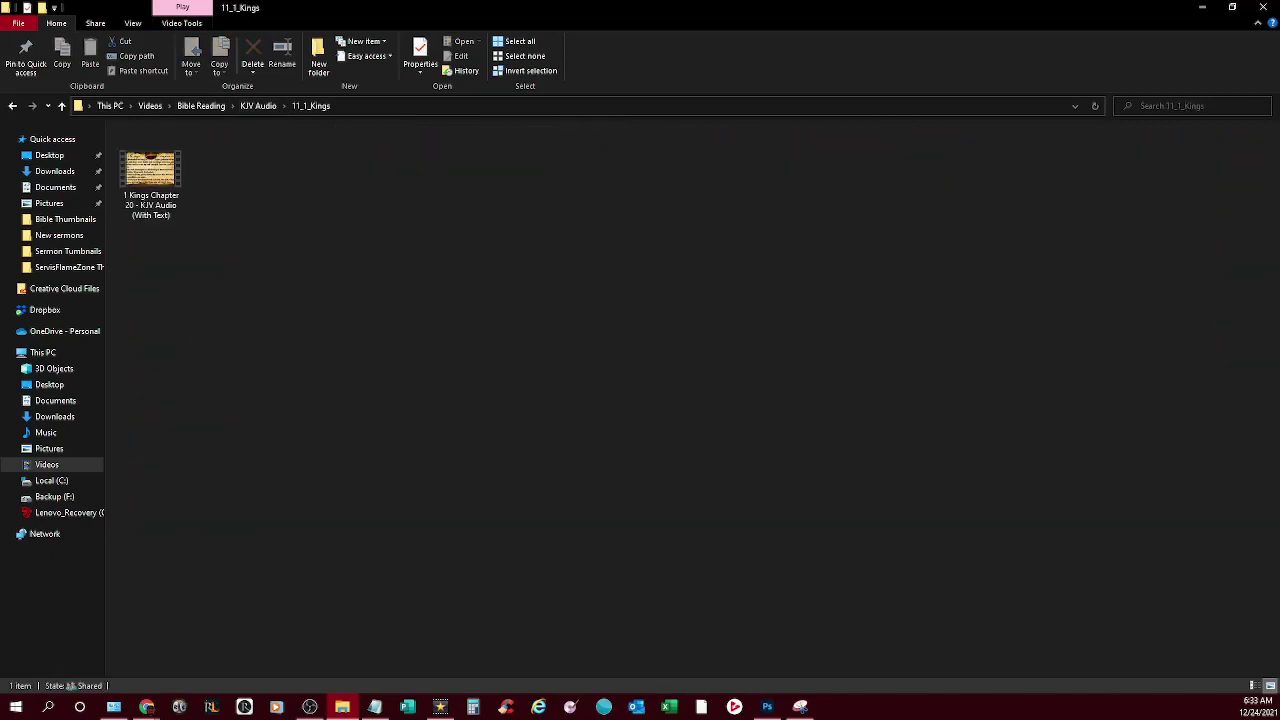
pyautogui.click(259, 105)
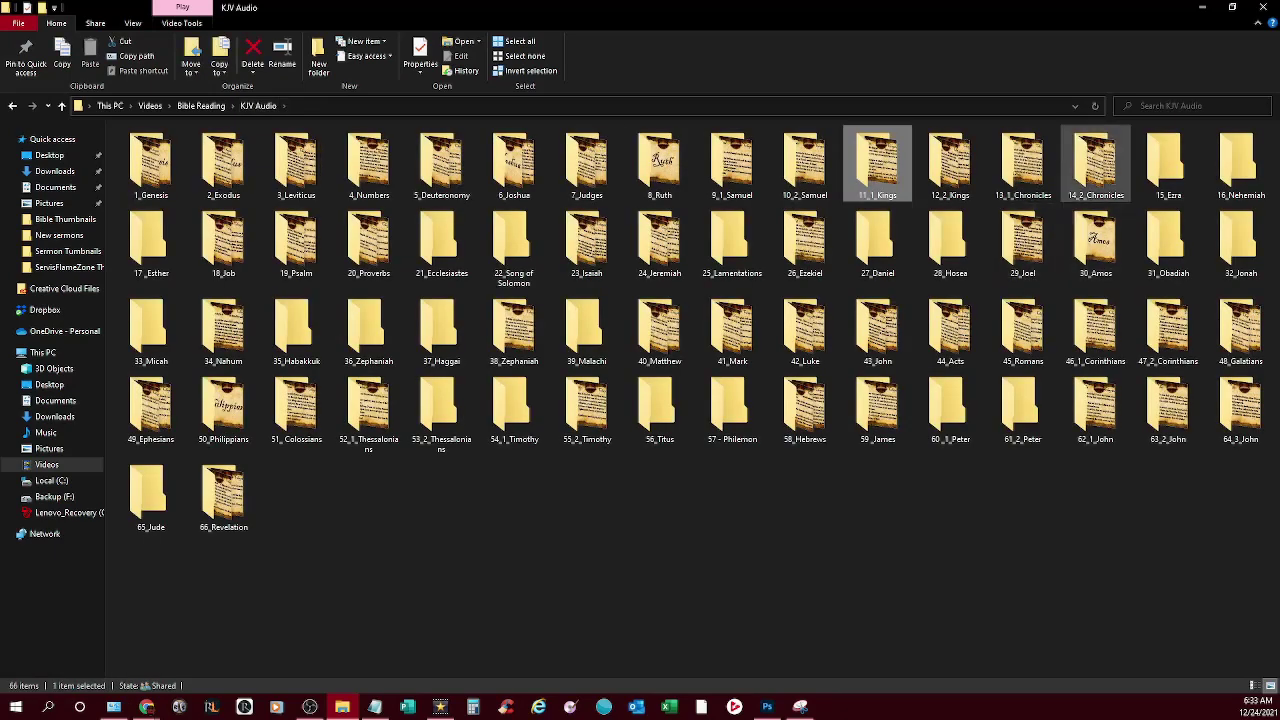
pyautogui.doubleClick(1096, 163)
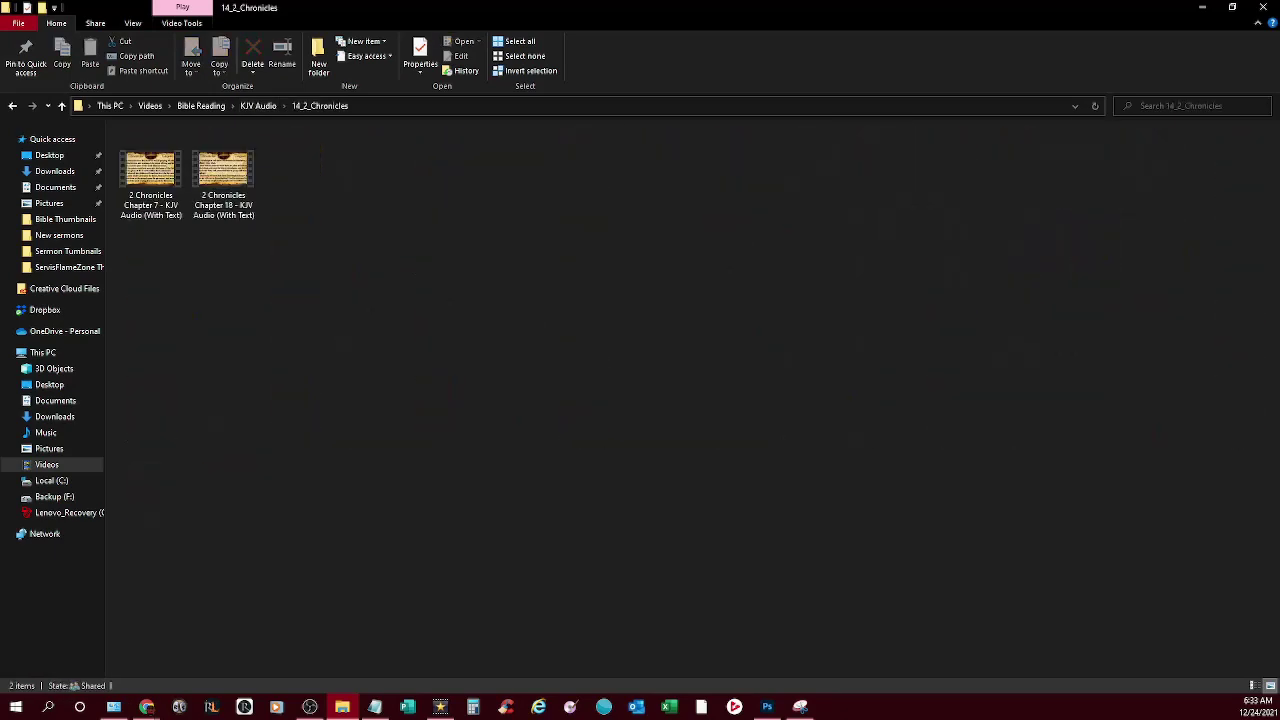
pyautogui.click(259, 105)
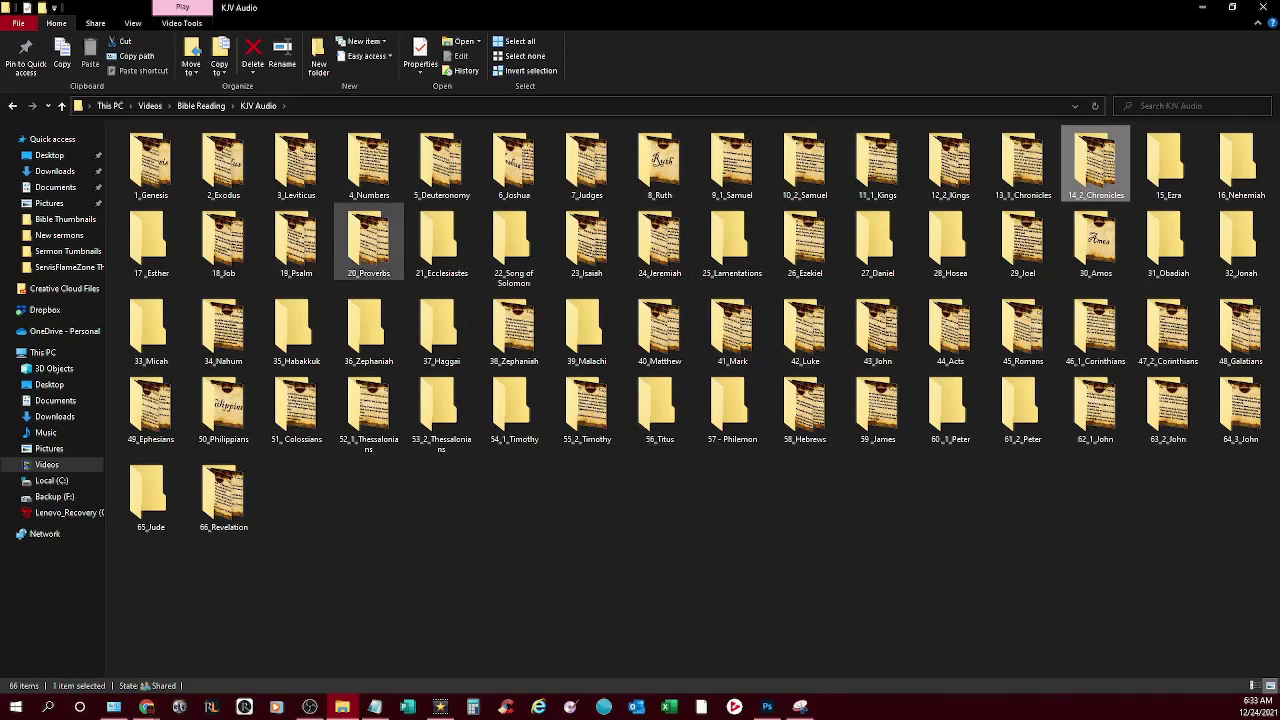
pyautogui.doubleClick(369, 240)
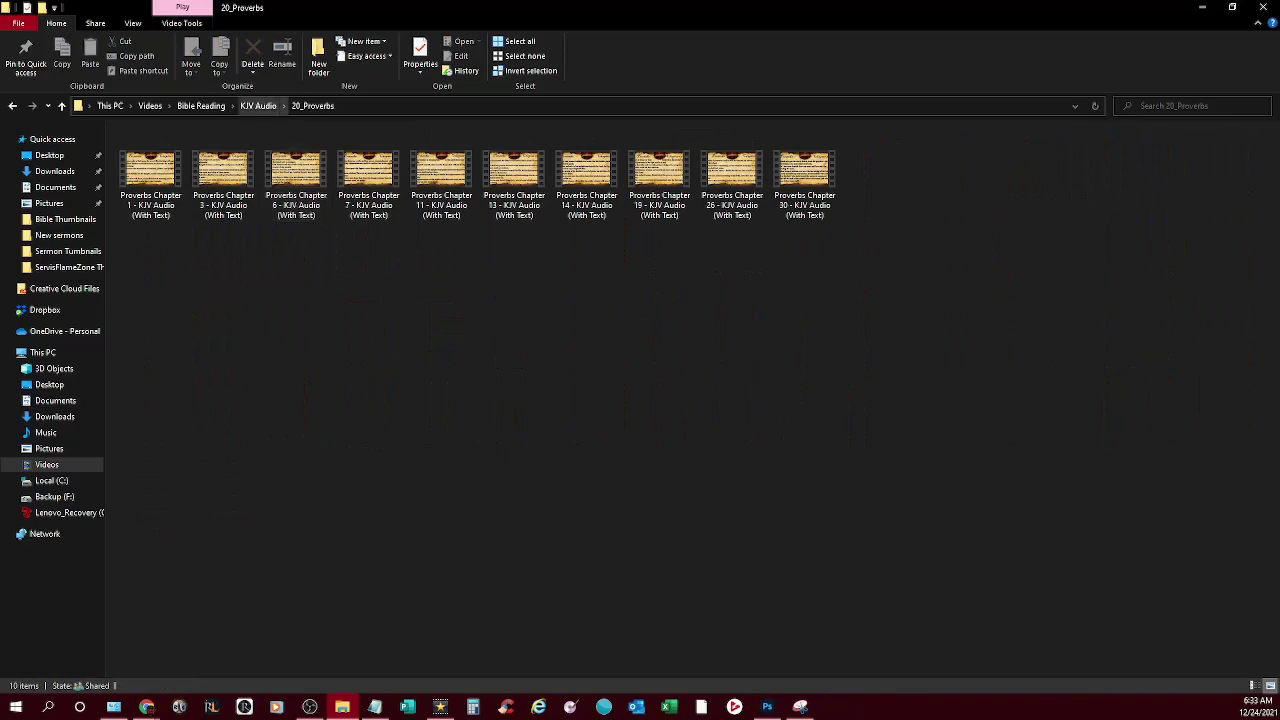
pyautogui.click(259, 105)
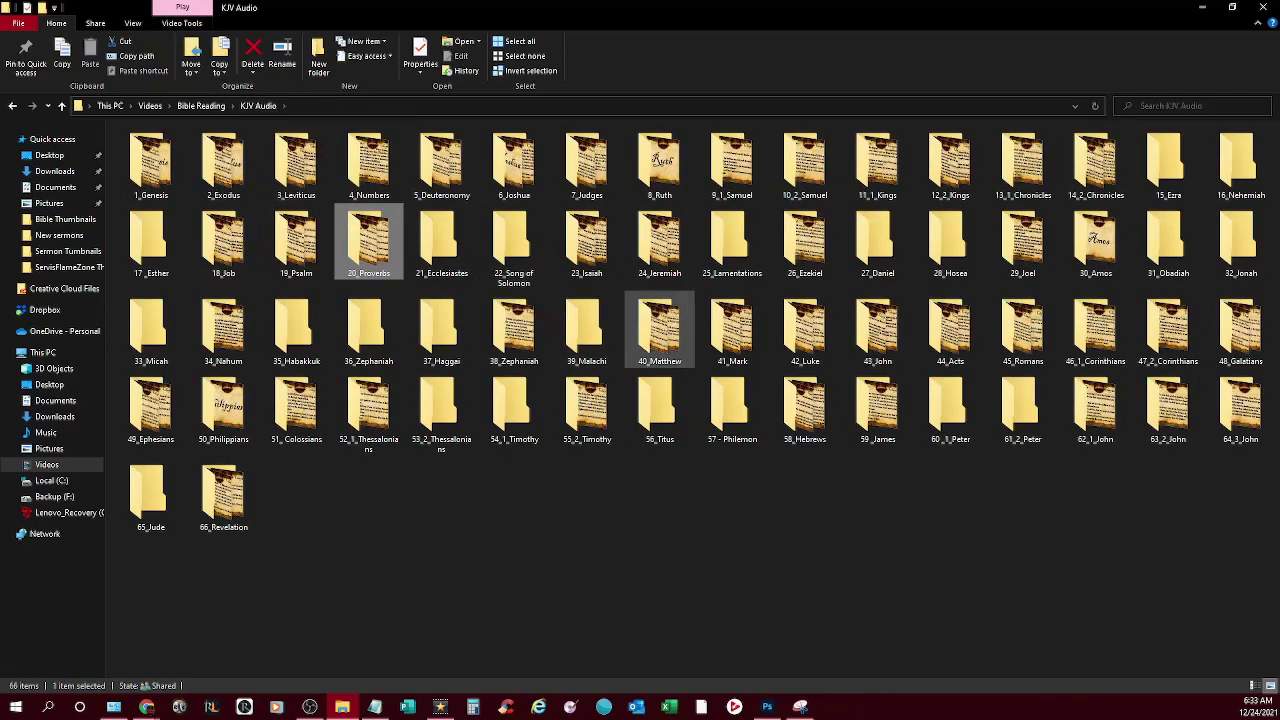
pyautogui.moveTo(658, 332)
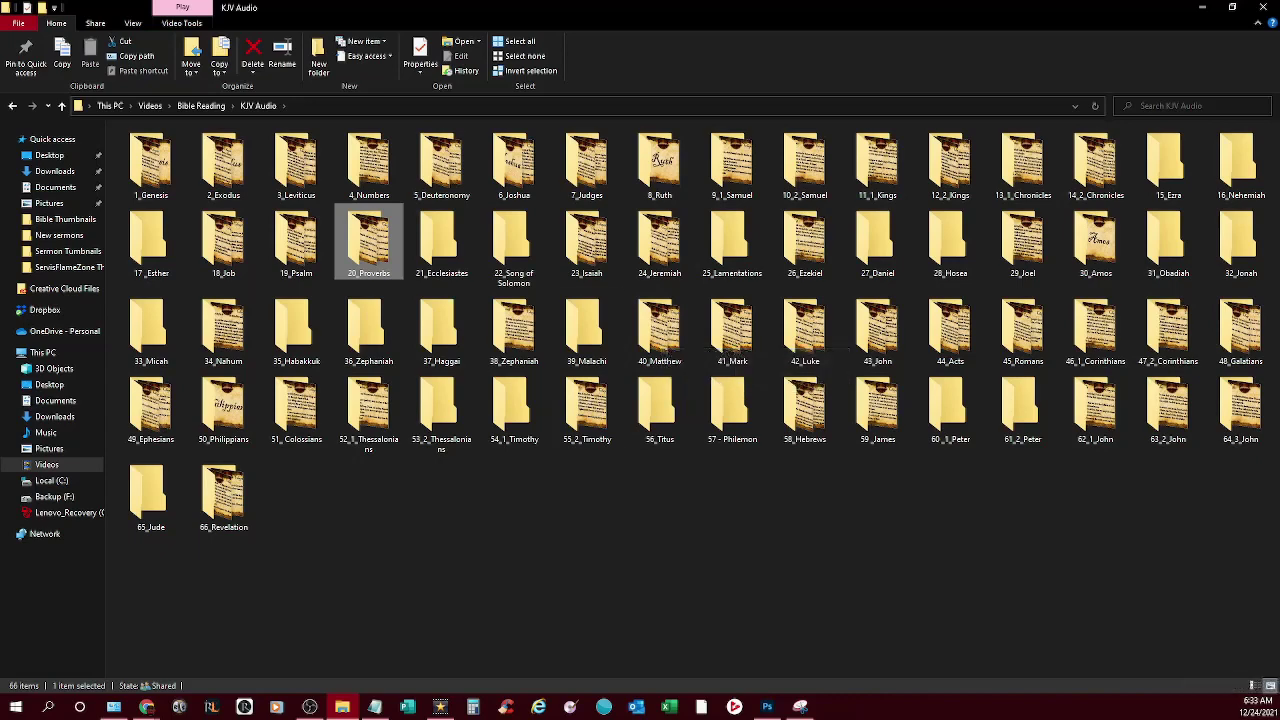
pyautogui.doubleClick(296, 240)
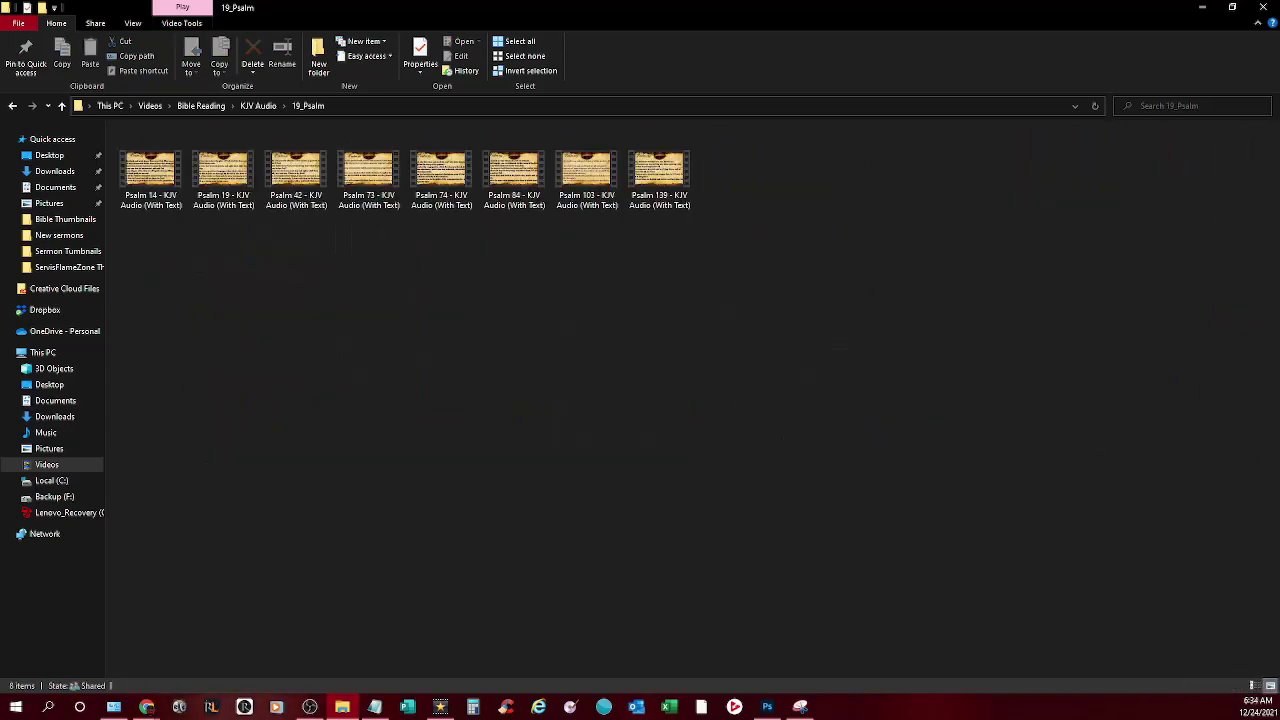
pyautogui.click(258, 105)
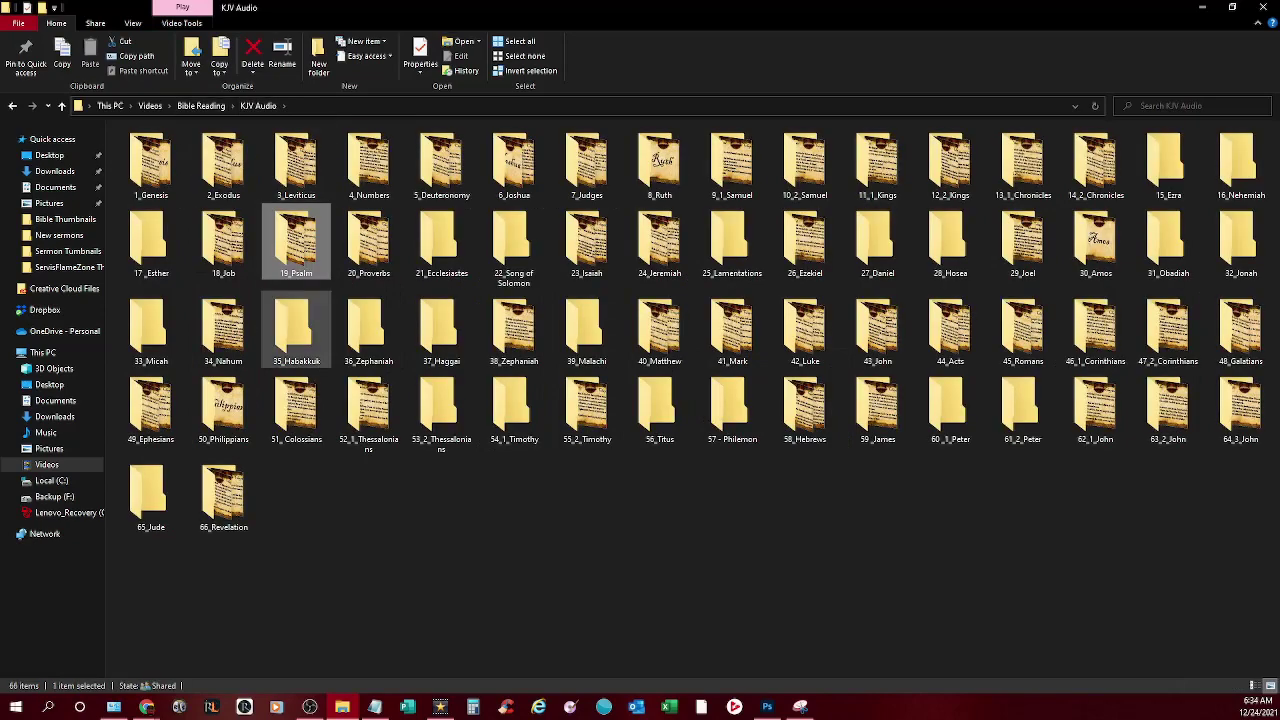
# Look through the 34_Nahum, 40_Matthew, 62_1_John and 66_Revelation folders inside KJV Audio
pyautogui.doubleClick(223, 325)
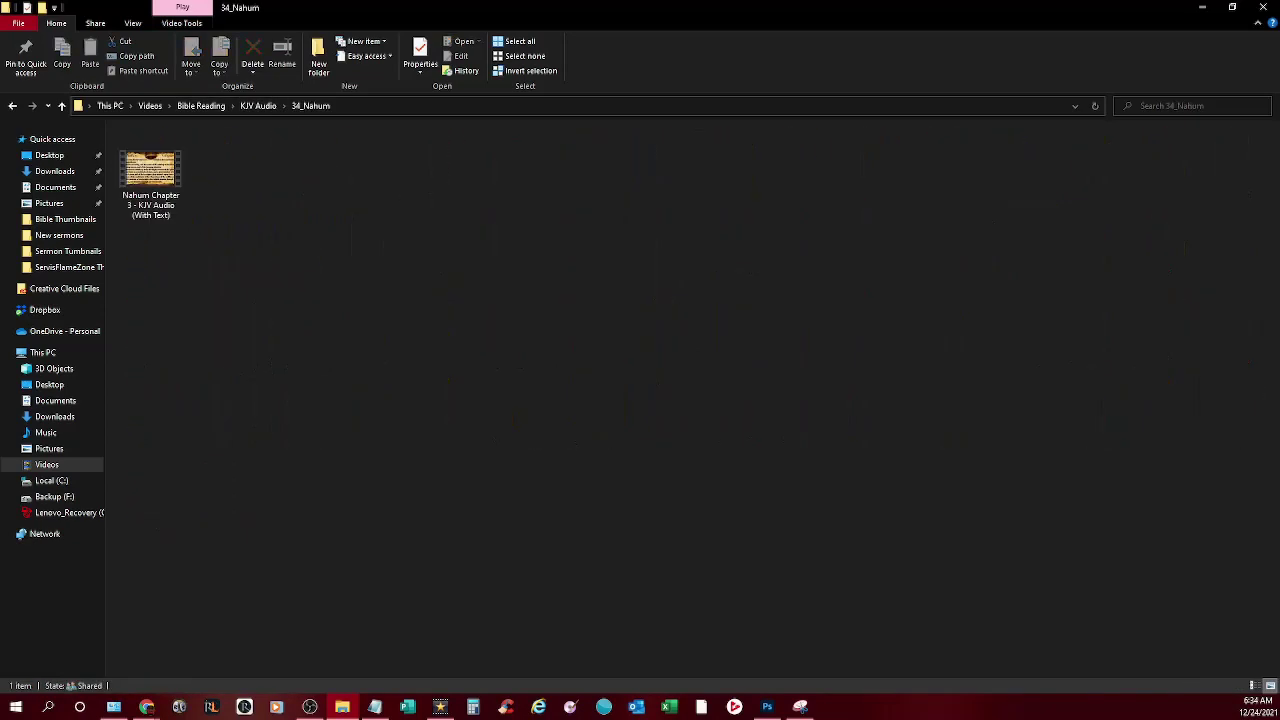
pyautogui.click(258, 105)
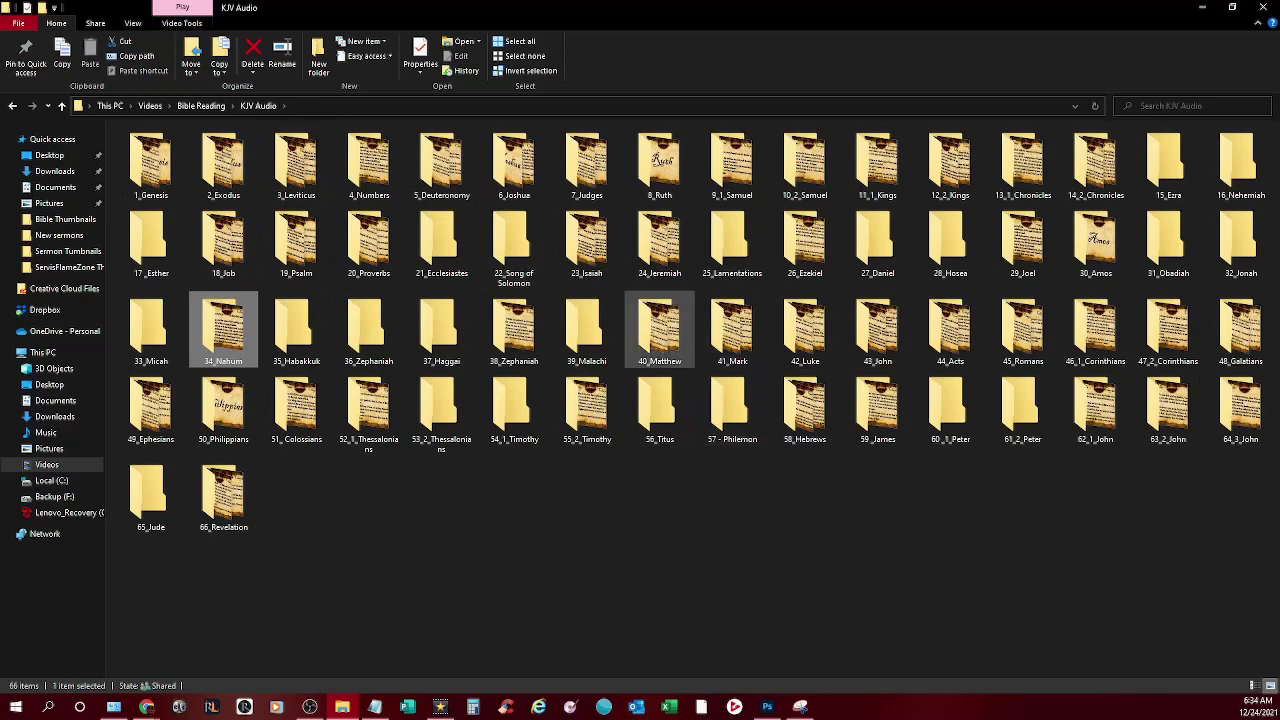
pyautogui.doubleClick(659, 325)
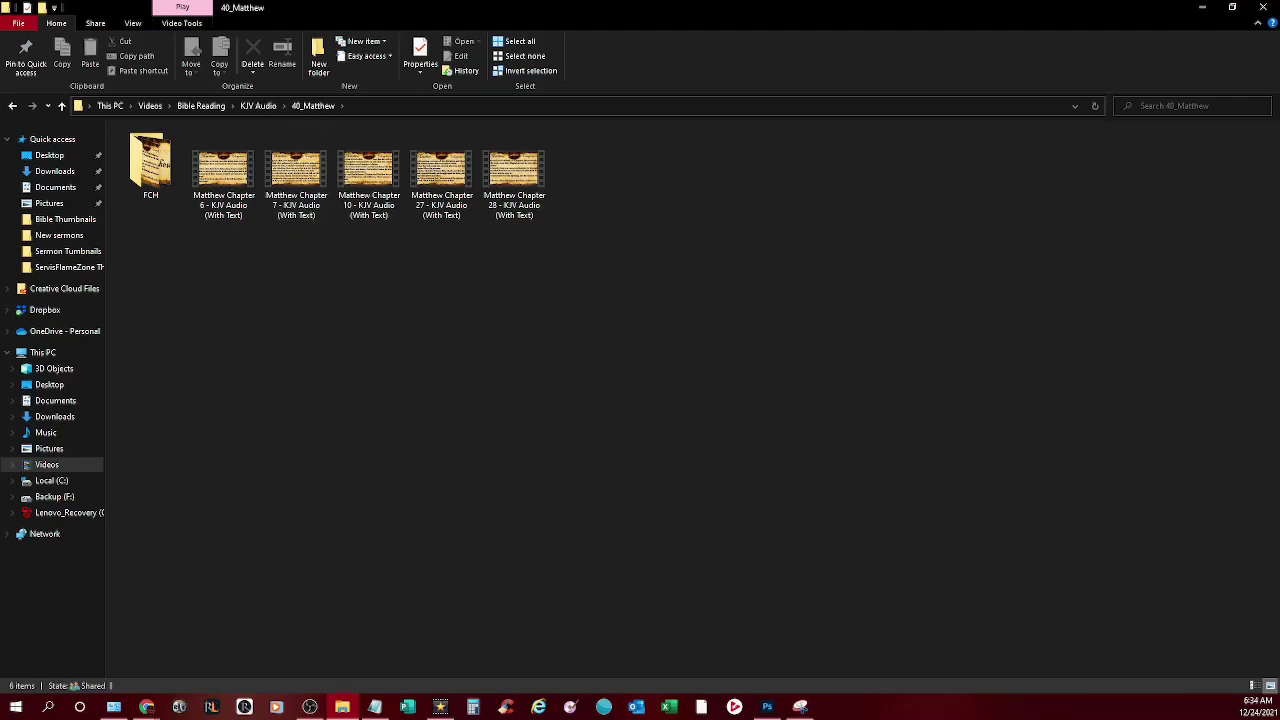
pyautogui.click(258, 105)
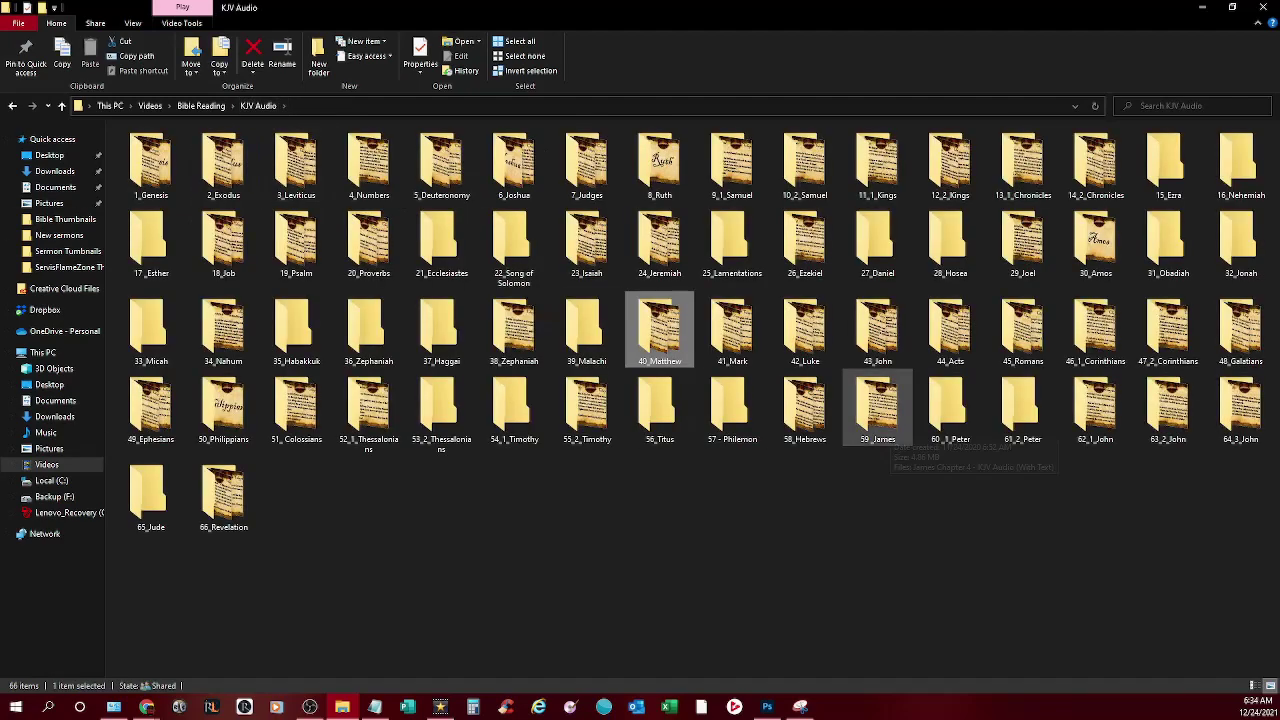
pyautogui.doubleClick(1095, 405)
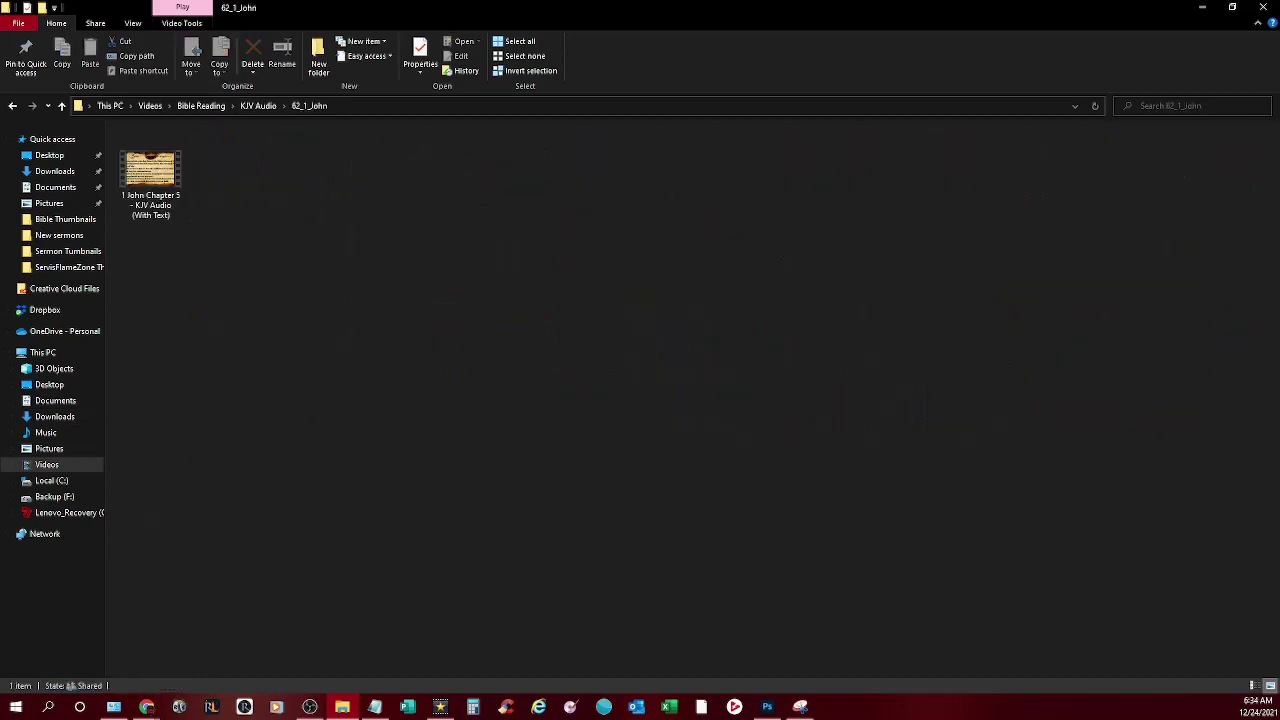
pyautogui.click(258, 105)
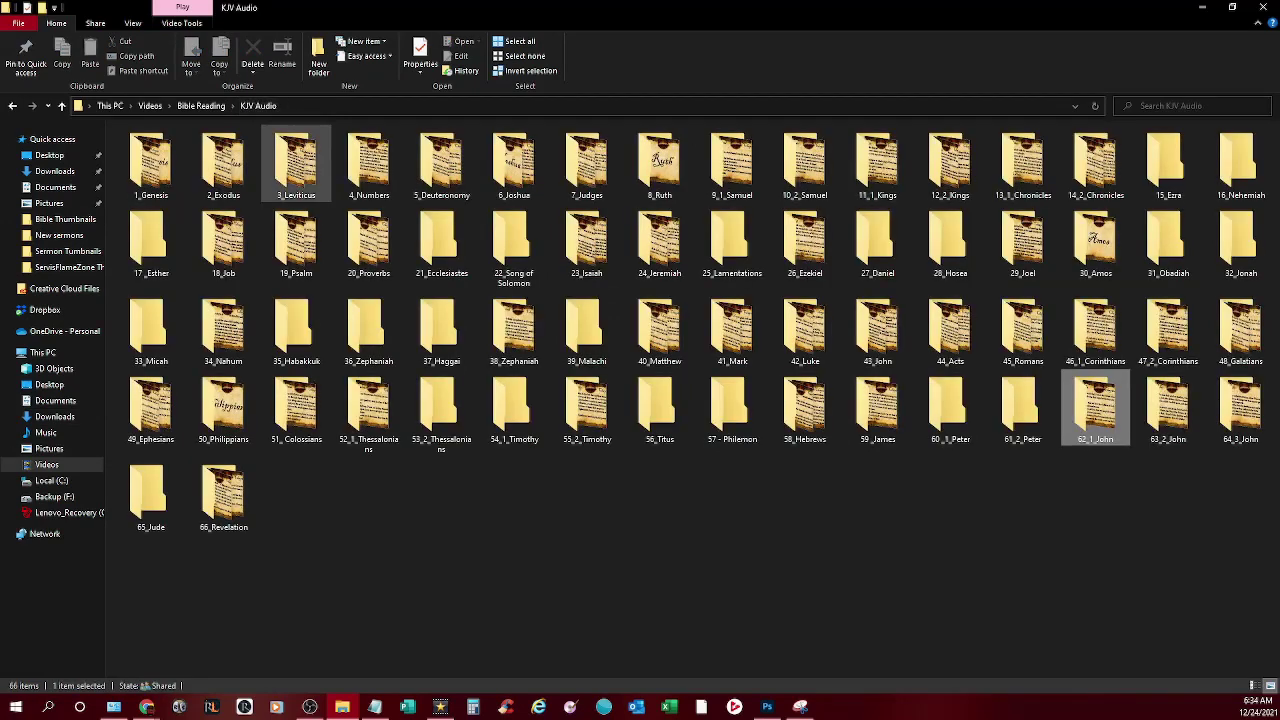
pyautogui.doubleClick(223, 495)
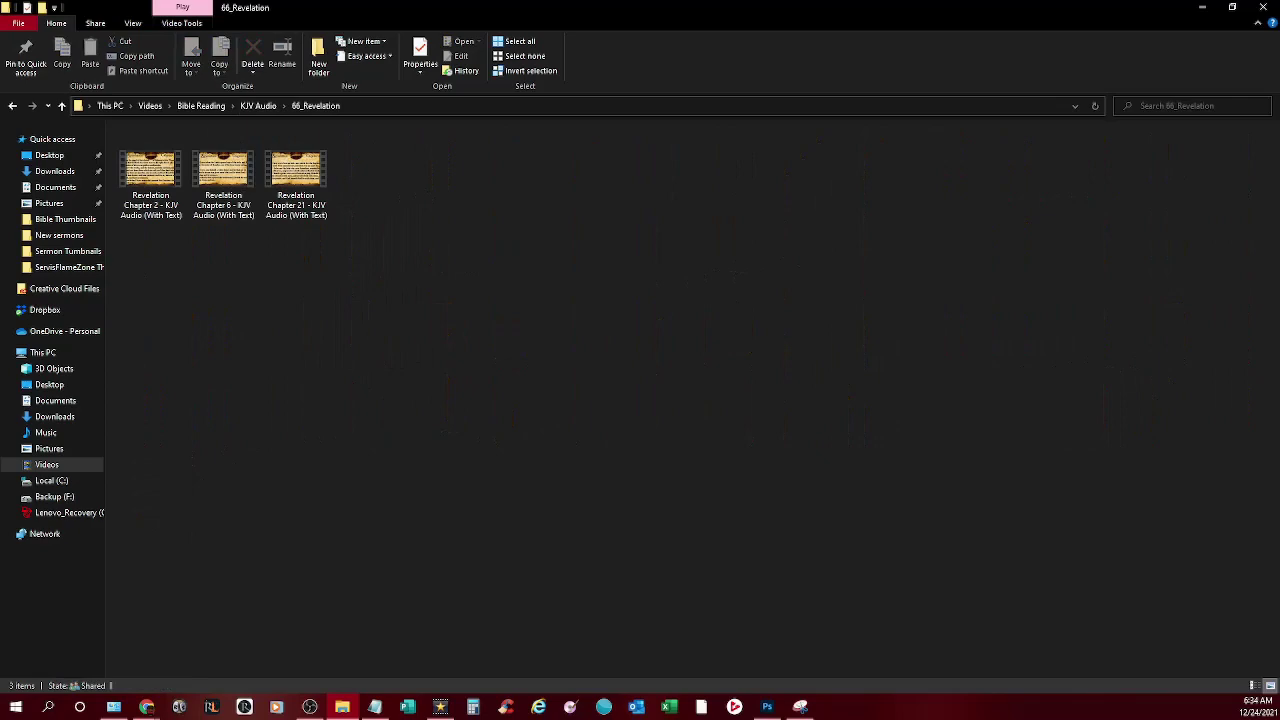
pyautogui.click(258, 105)
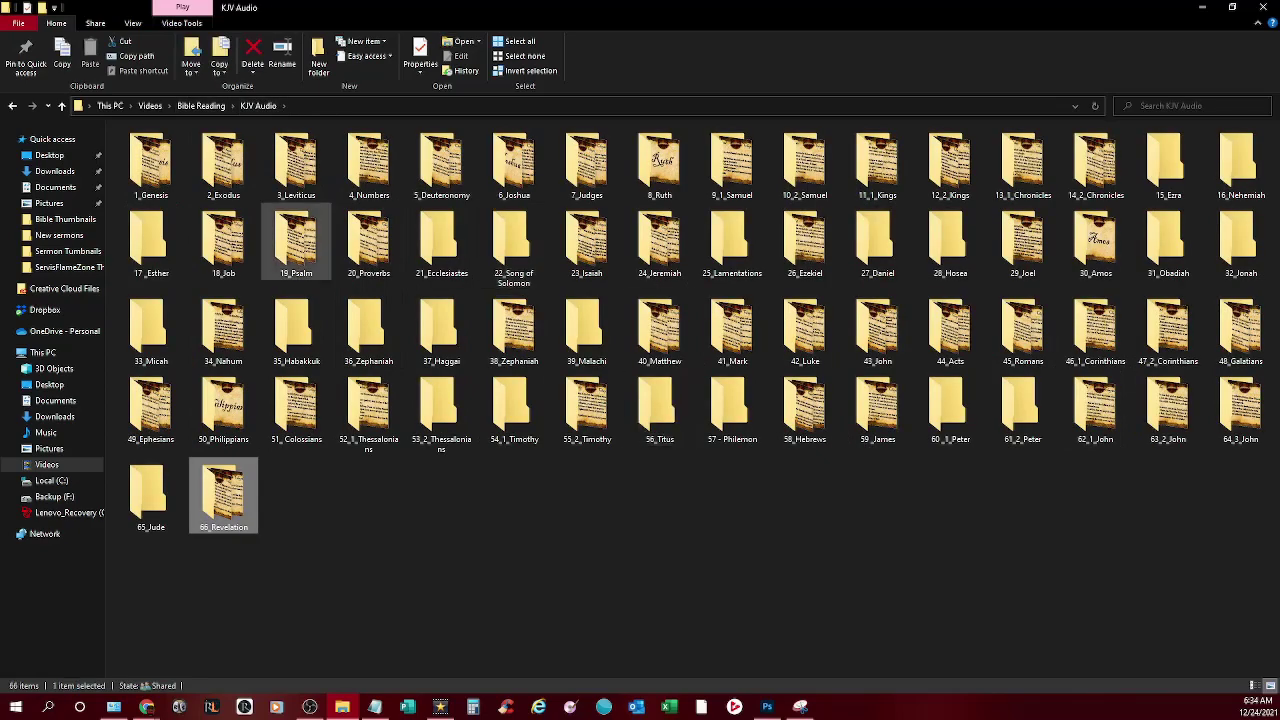
# Browse to Bible Reading > Alexander Scourby and look through its Colossians, 2 John, Revelation and Jude folders
pyautogui.click(150, 105)
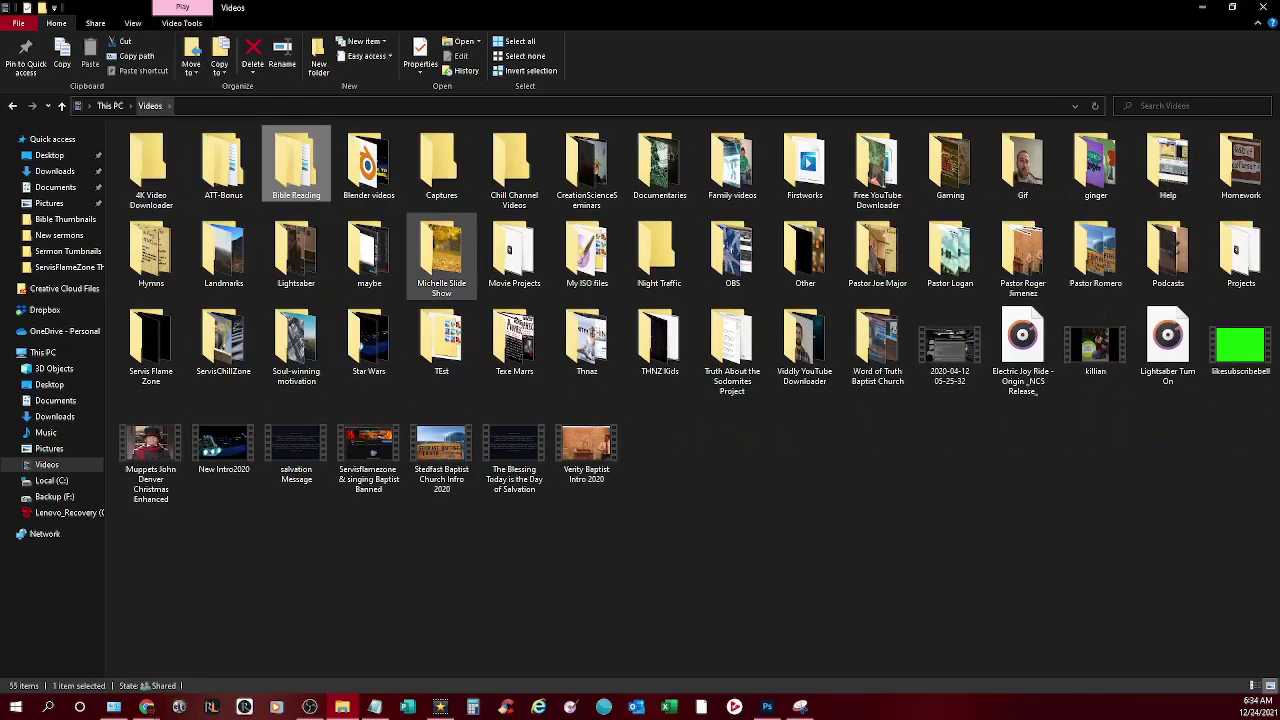
pyautogui.doubleClick(296, 165)
pyautogui.doubleClick(151, 167)
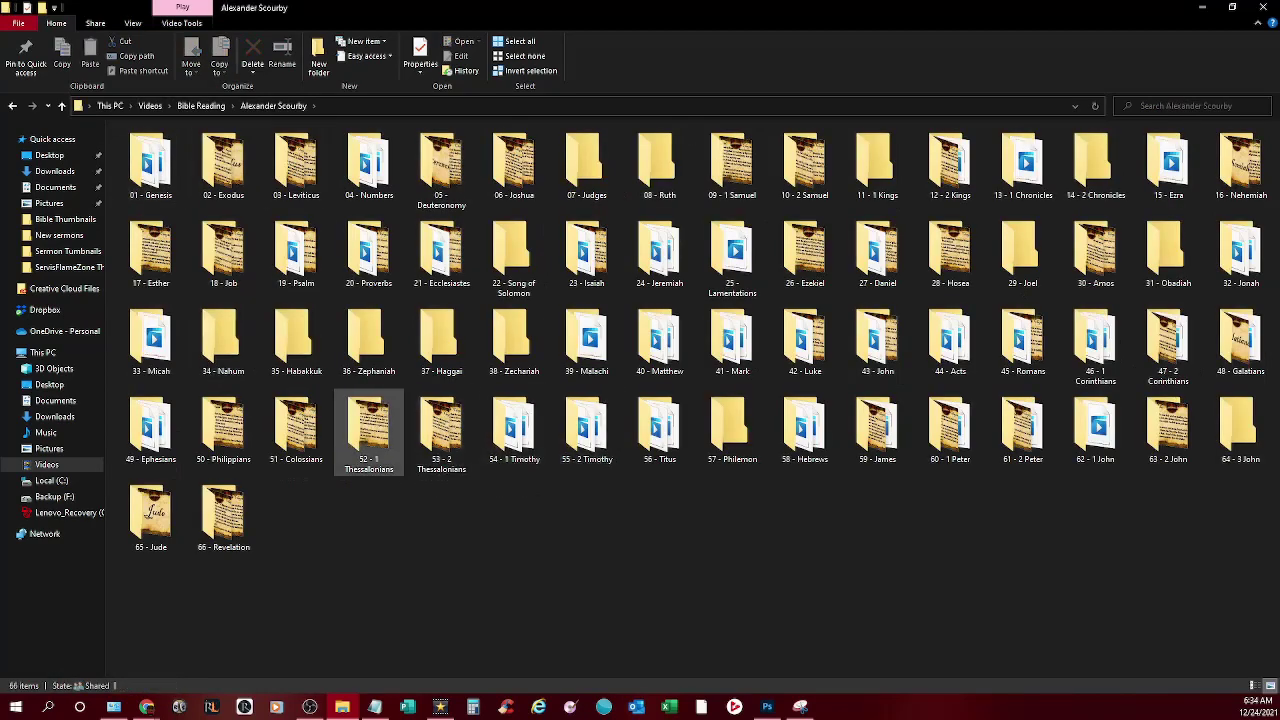
pyautogui.doubleClick(296, 428)
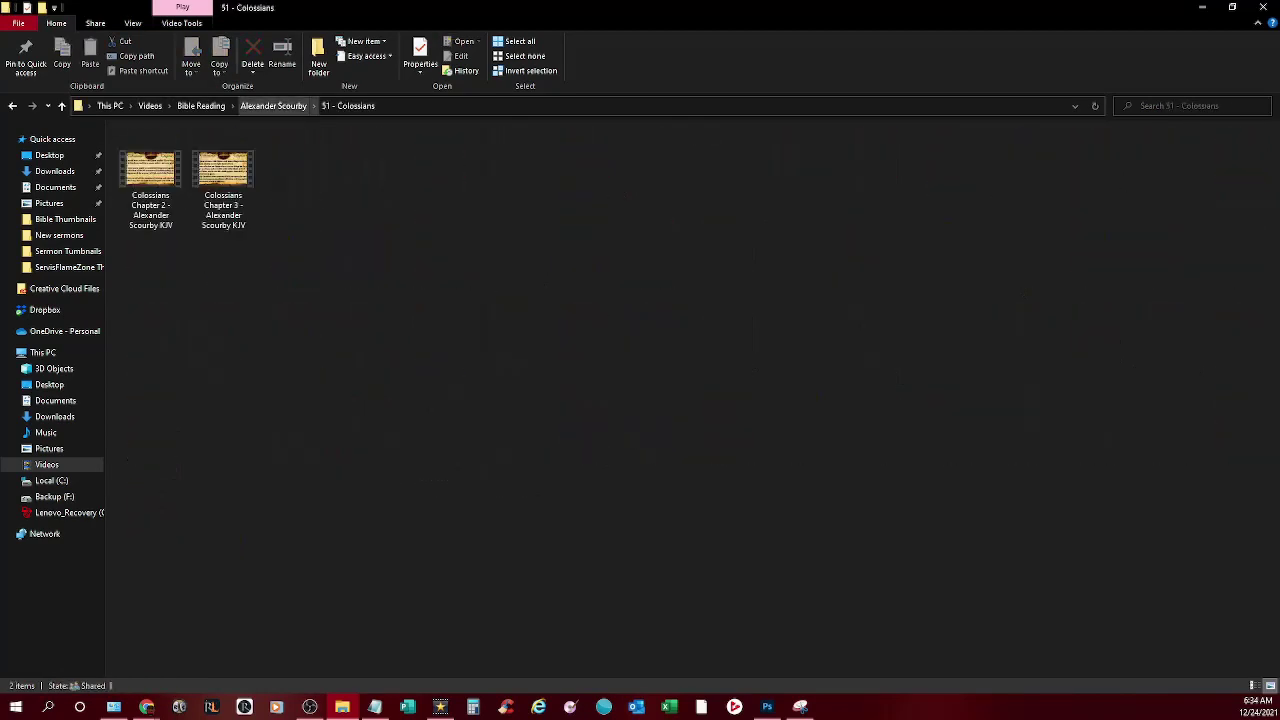
pyautogui.click(273, 105)
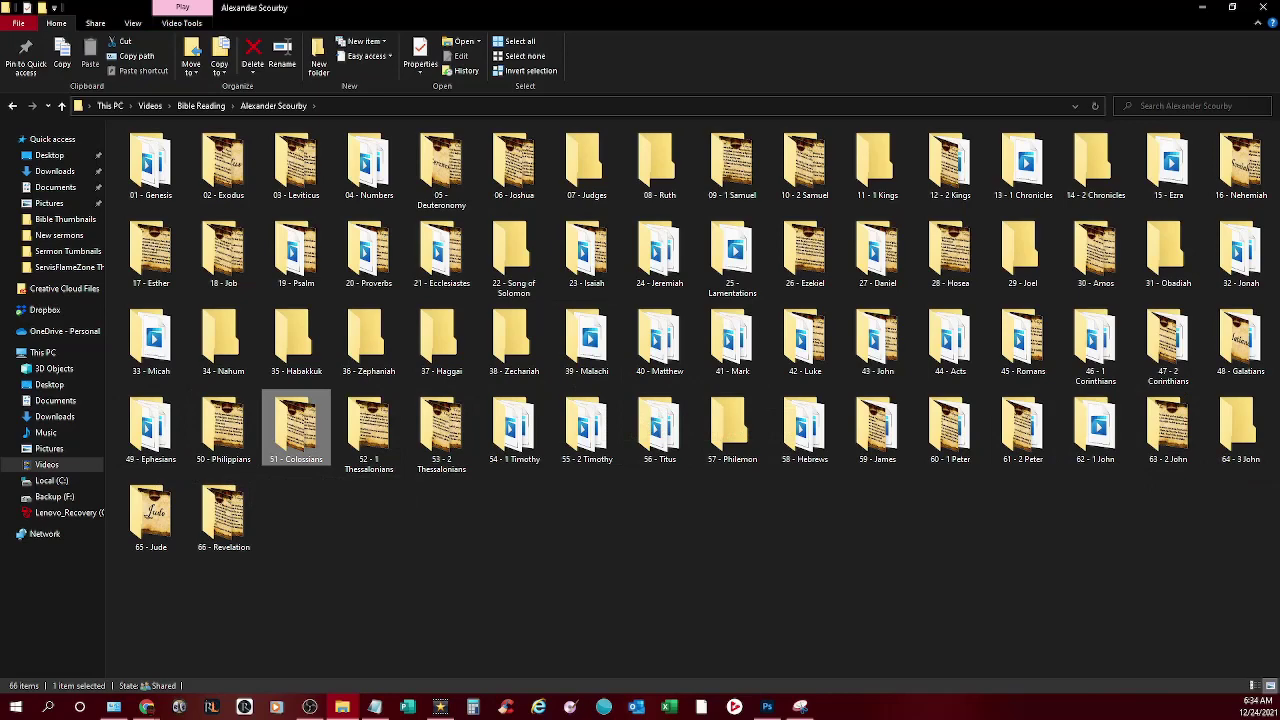
pyautogui.doubleClick(1168, 428)
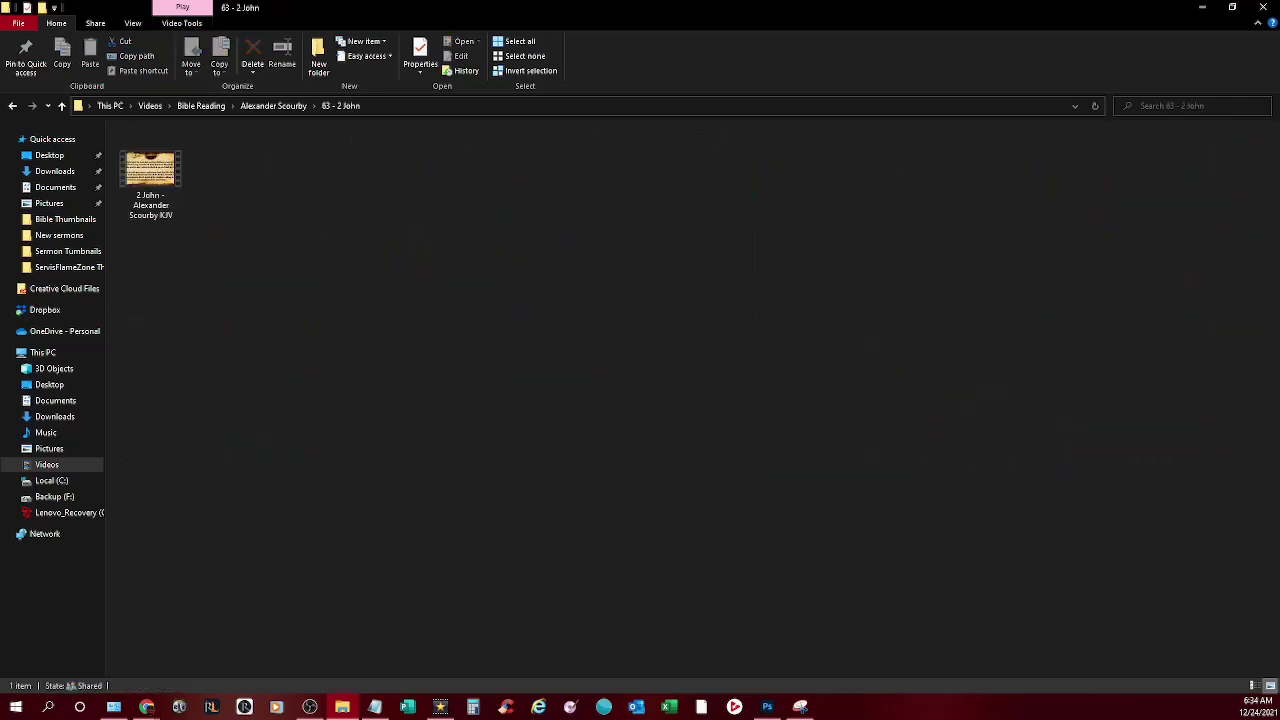
pyautogui.click(273, 105)
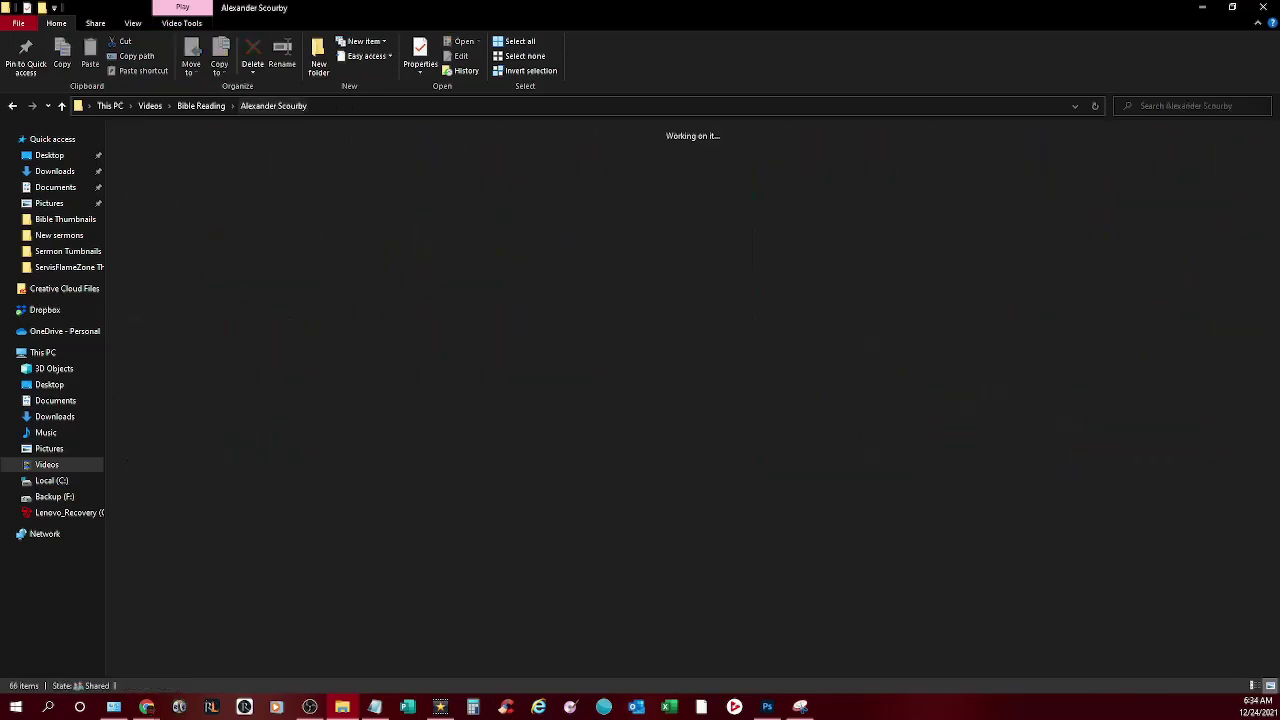
pyautogui.doubleClick(224, 512)
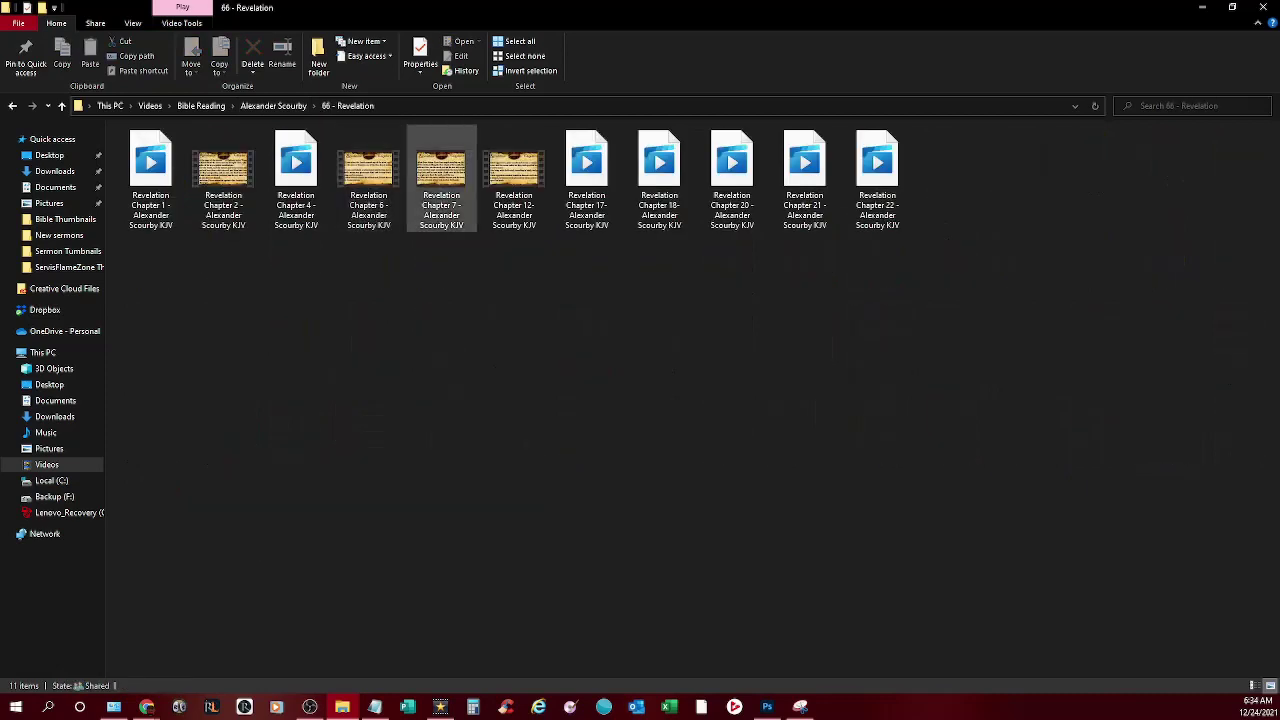
pyautogui.click(273, 105)
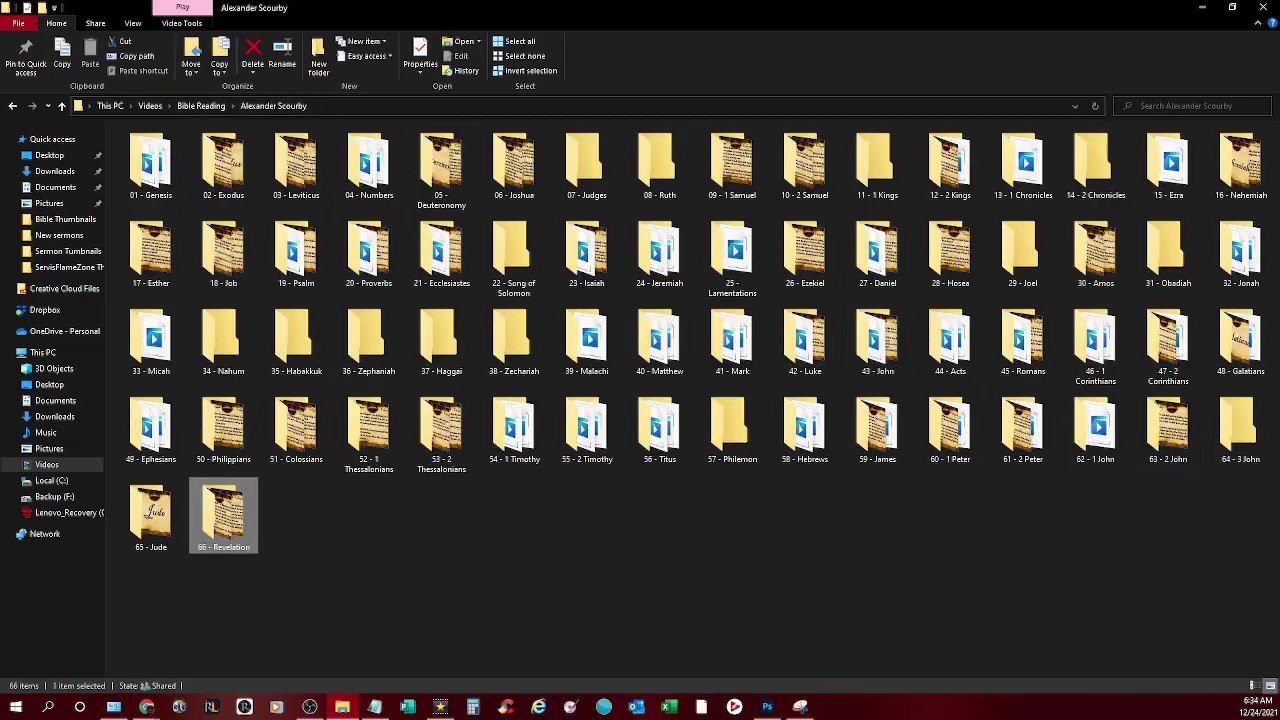
pyautogui.doubleClick(151, 515)
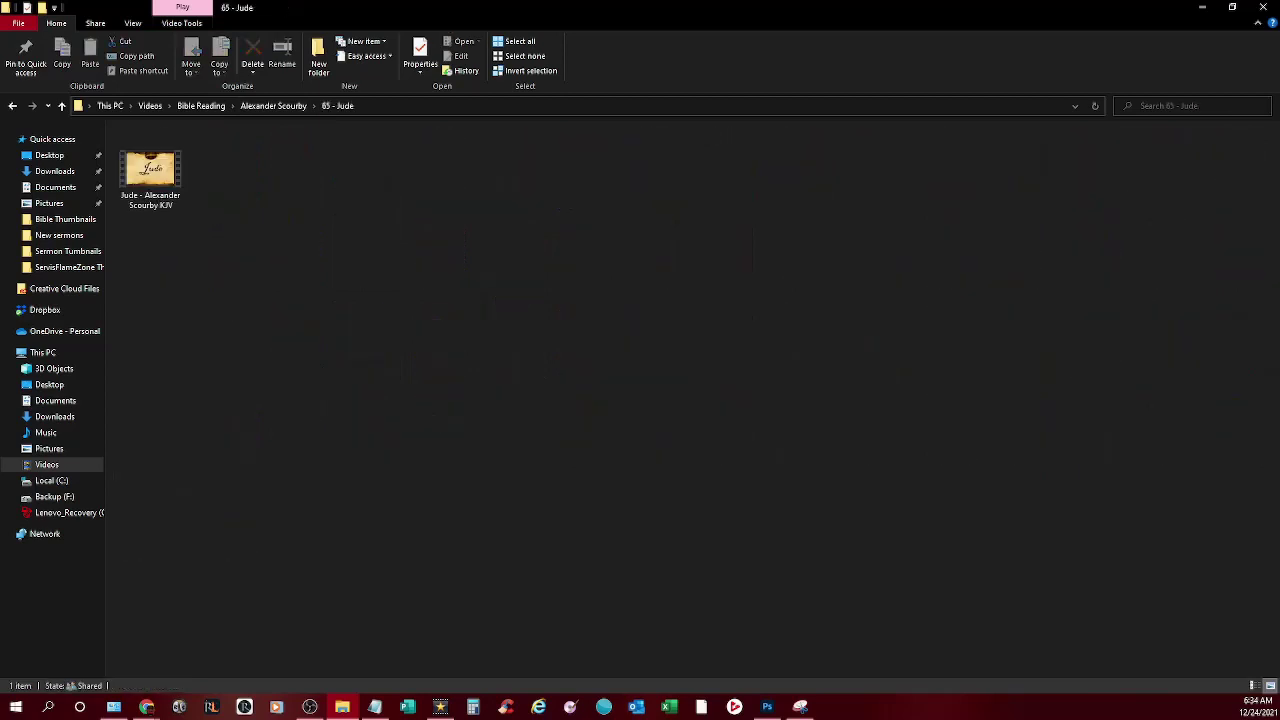
pyautogui.click(273, 105)
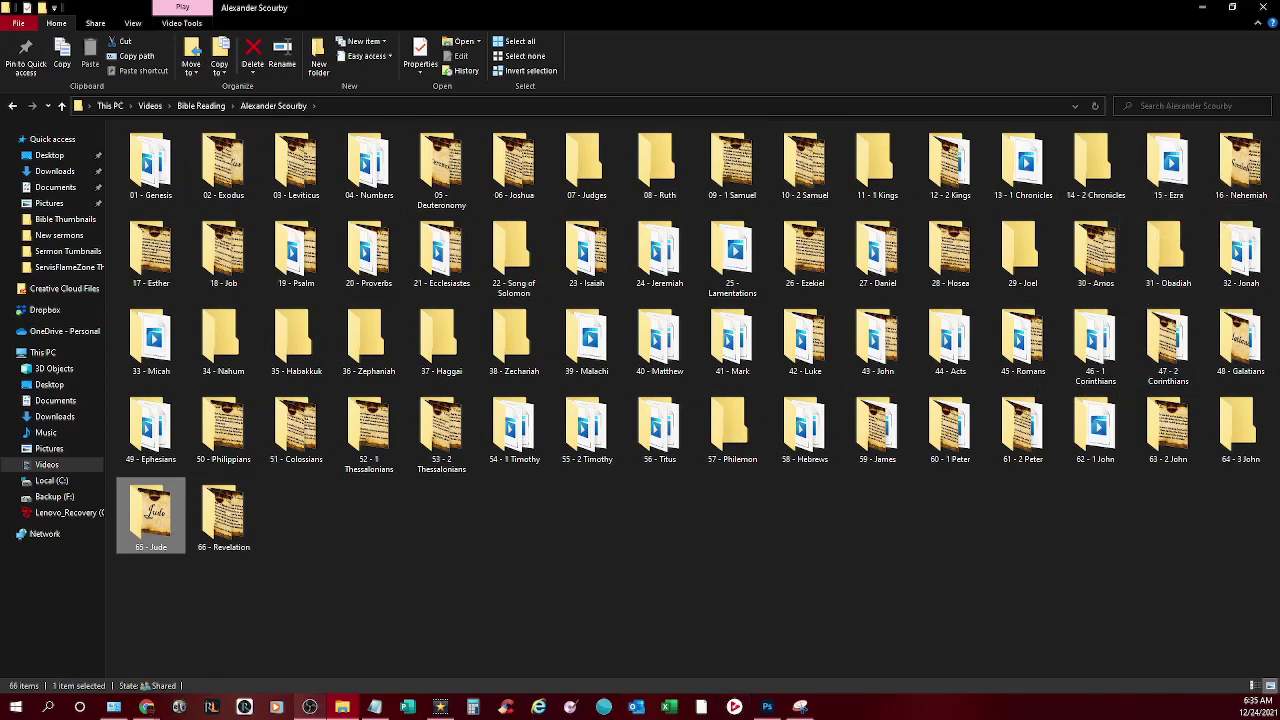
pyautogui.click(310, 707)
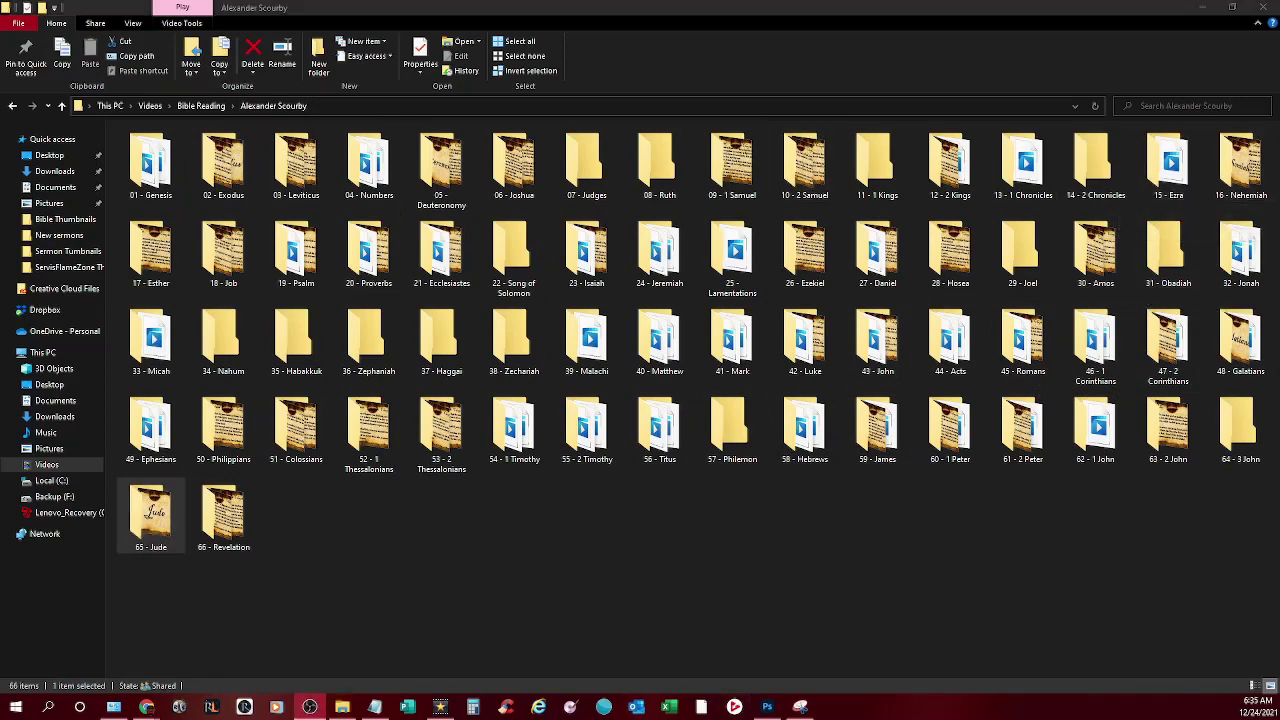
pyautogui.click(310, 707)
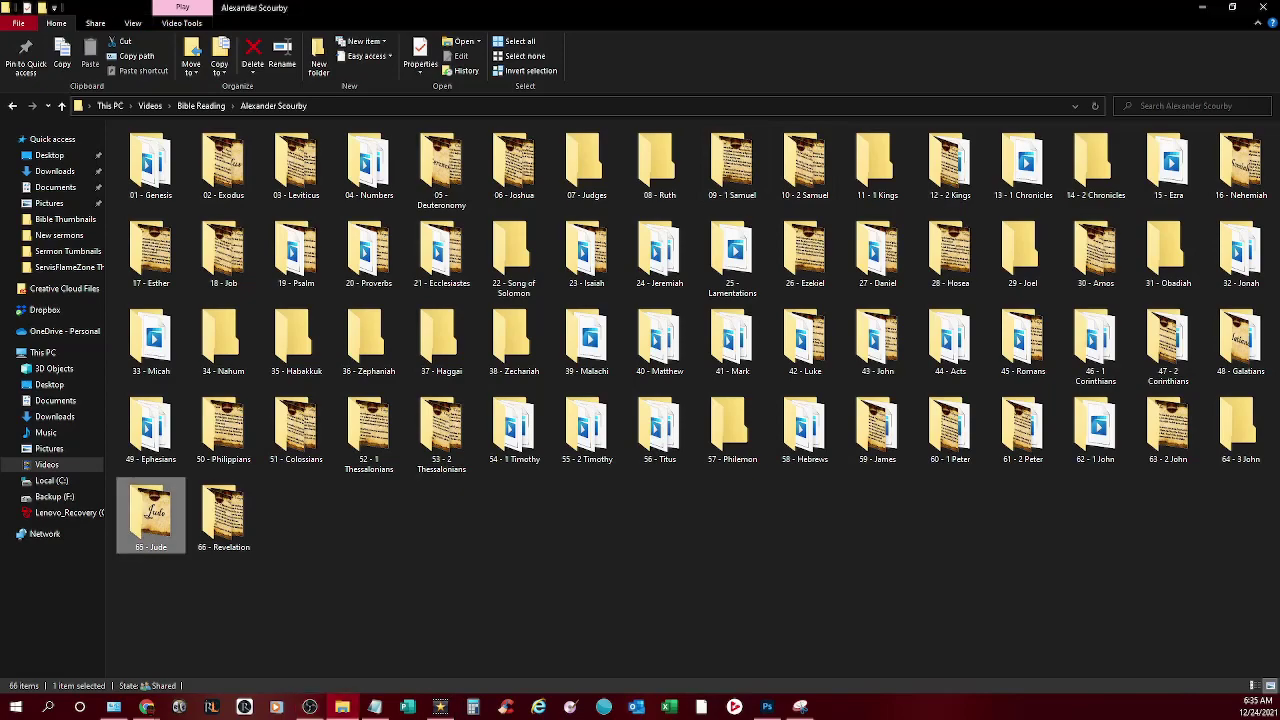
pyautogui.click(440, 707)
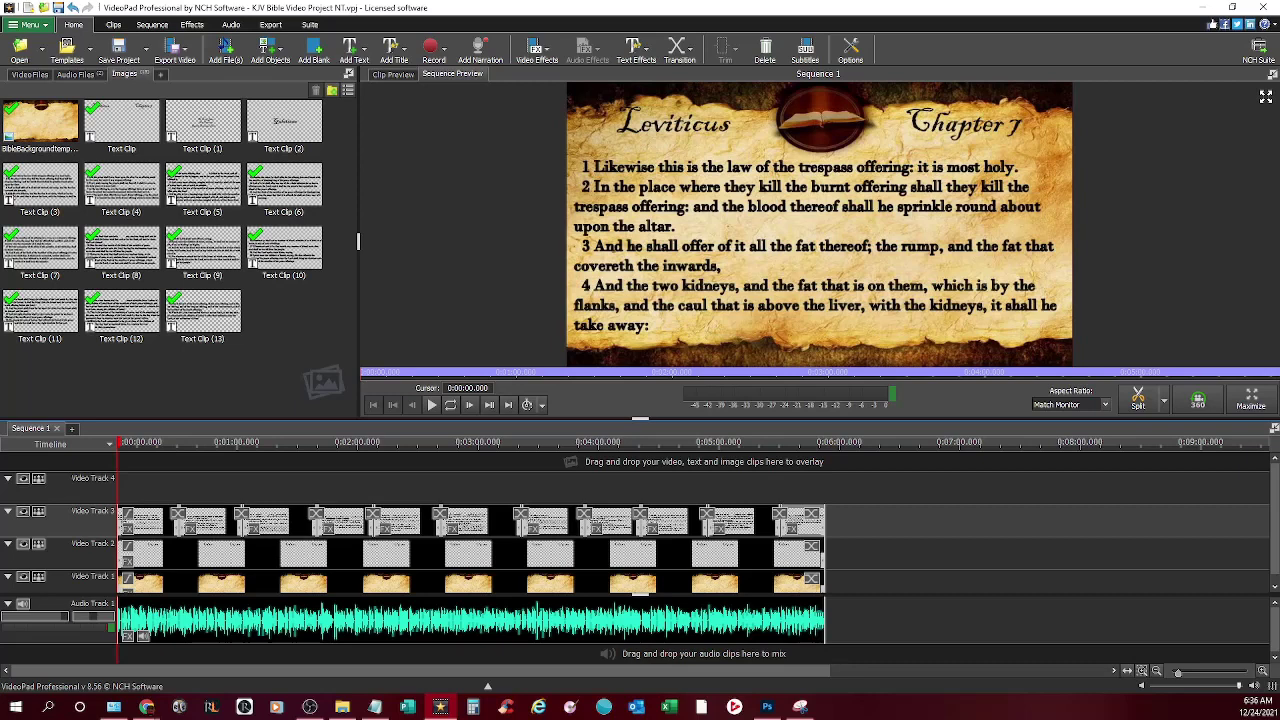
pyautogui.click(819, 225)
# Switch to the YouTube Studio upload in Chrome, check the Leviticus Chapter 7 details and continue to the video elements
pyautogui.moveTo(146, 706)
pyautogui.click(218, 648)
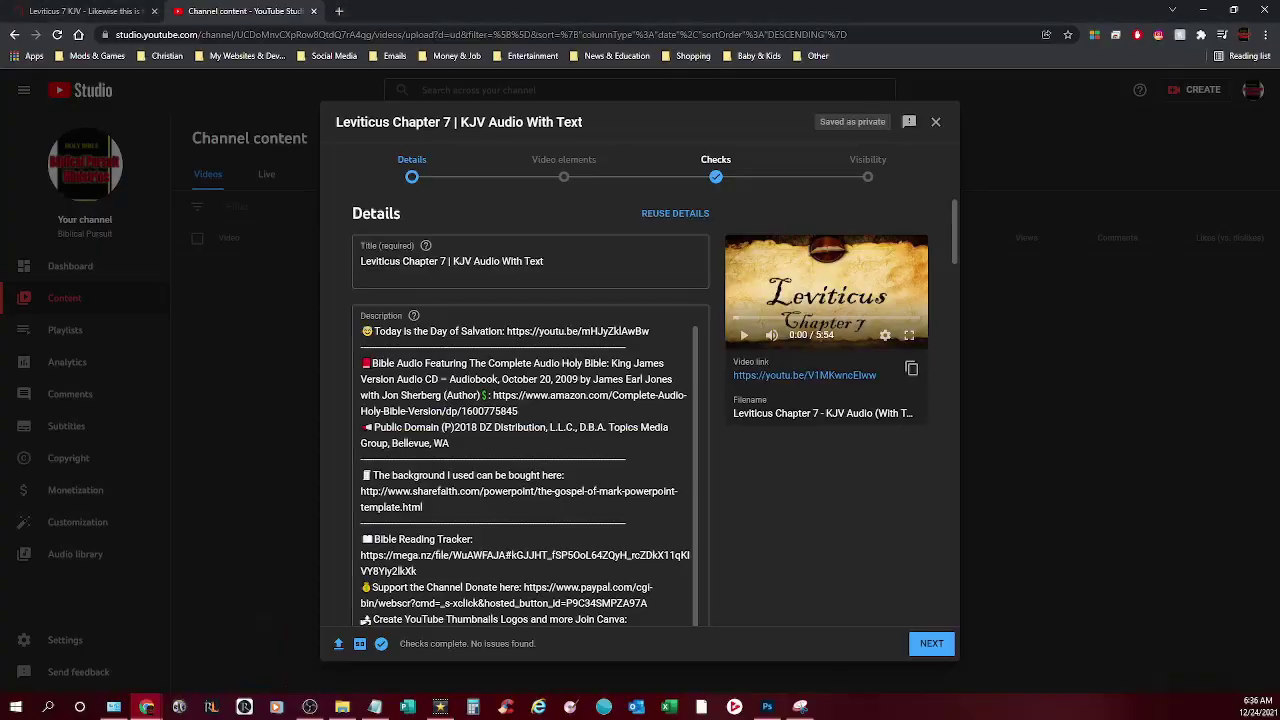
pyautogui.scroll(-10, 640, 410)
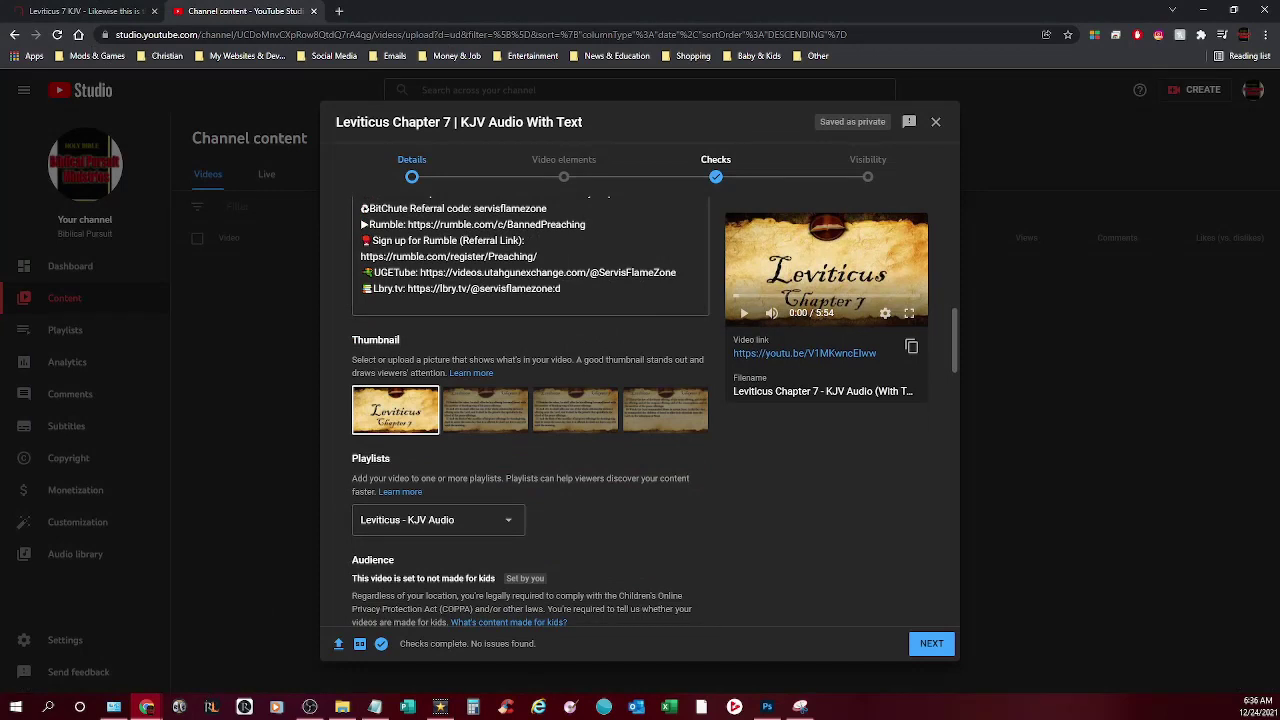
pyautogui.click(931, 643)
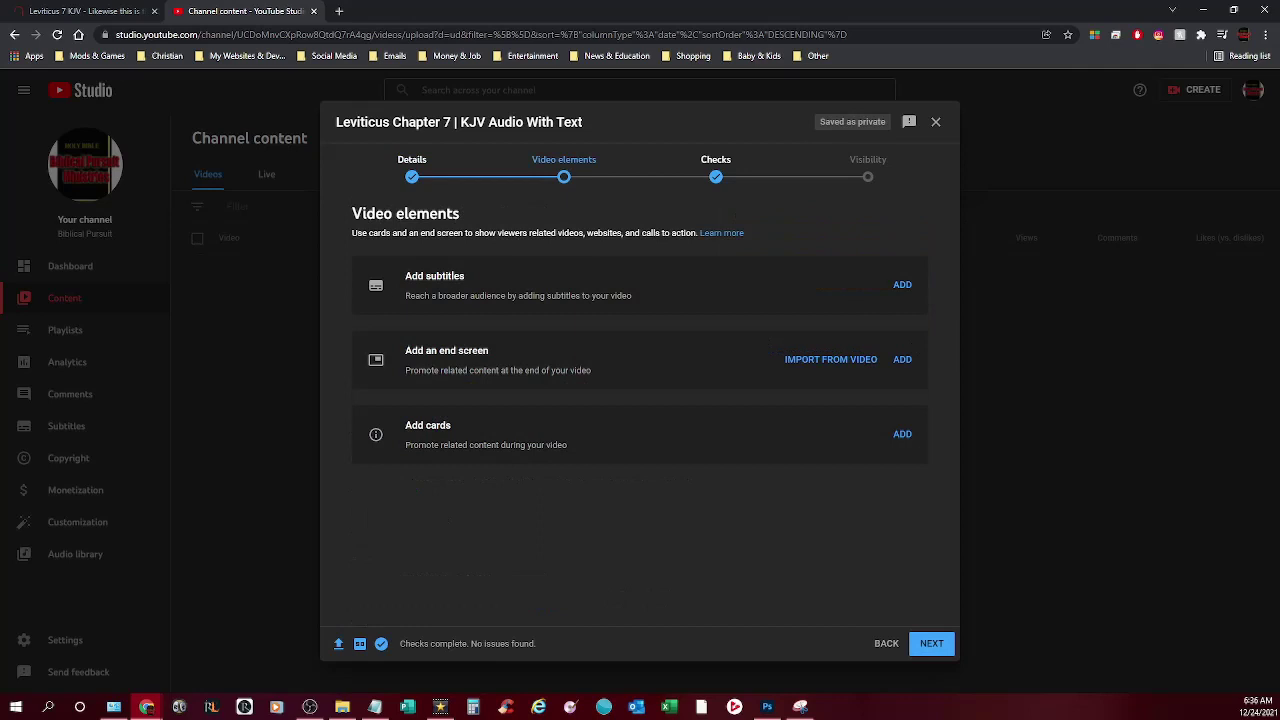
# Start a video card for the Leviticus Chapter 7 upload and search all of YouTube for "Leviticus Chapter 7 Sermon" plus the preacher's full name
pyautogui.click(902, 434)
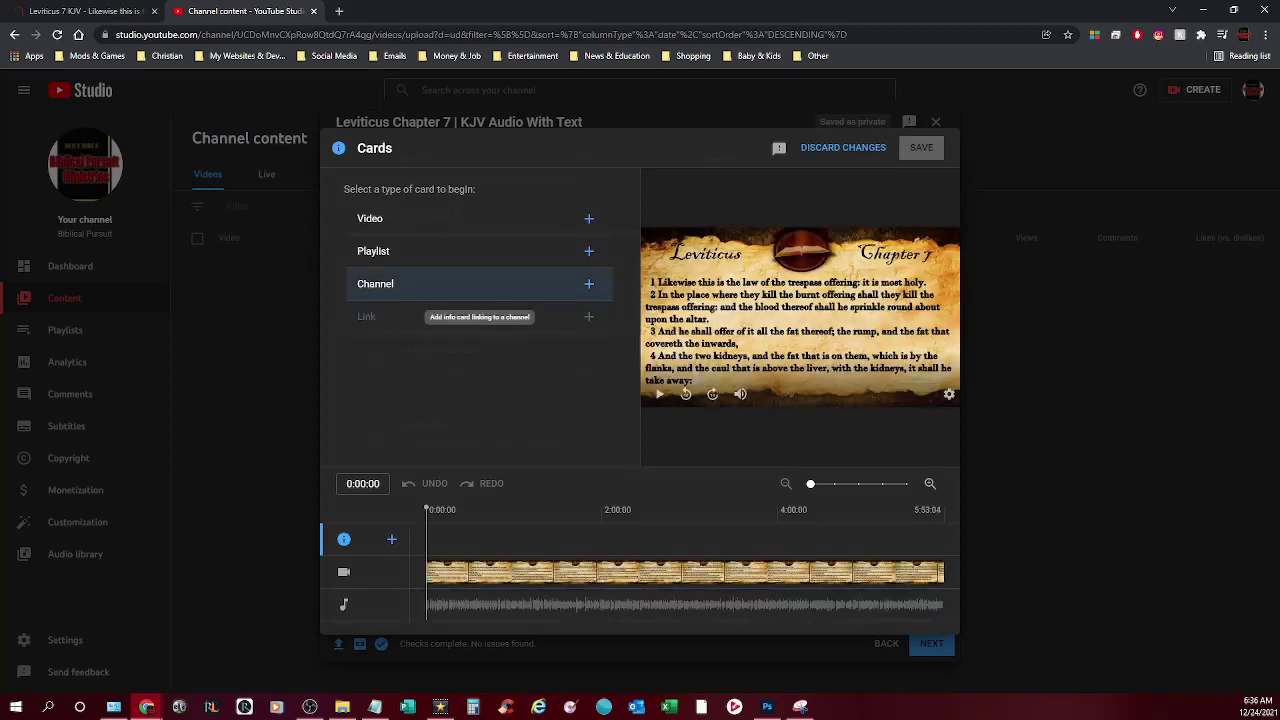
pyautogui.click(589, 284)
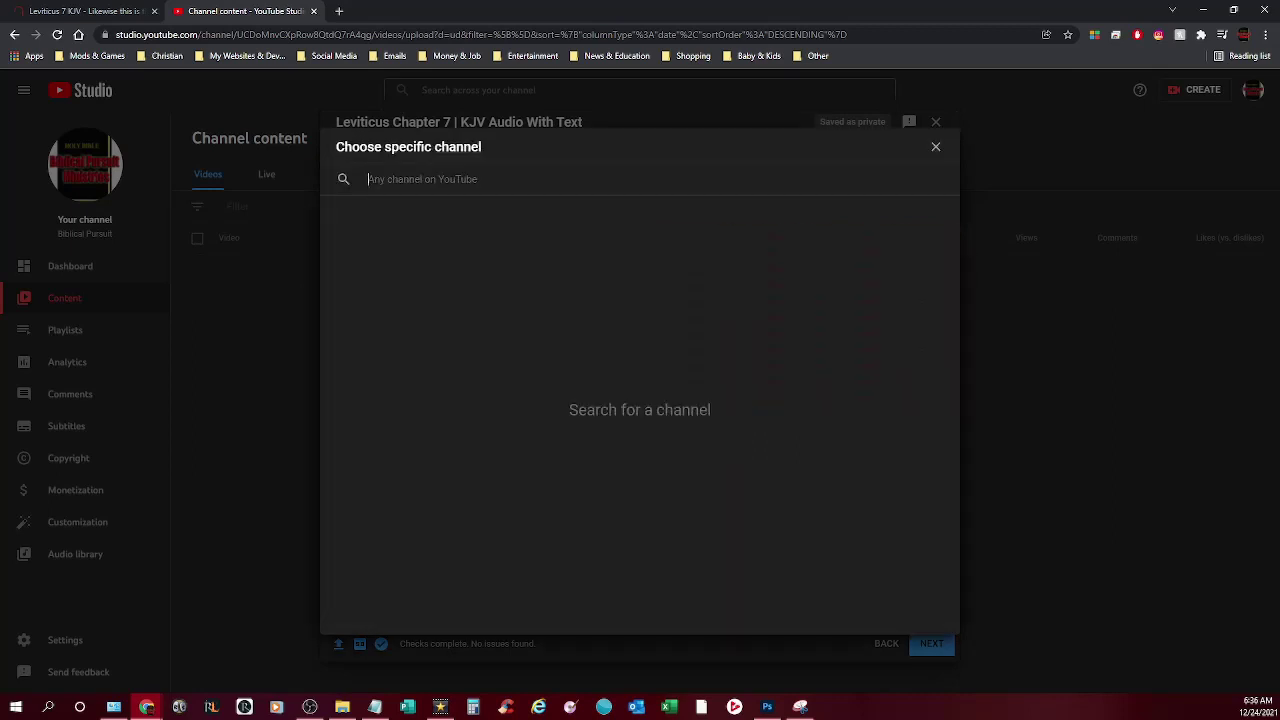
pyautogui.click(935, 147)
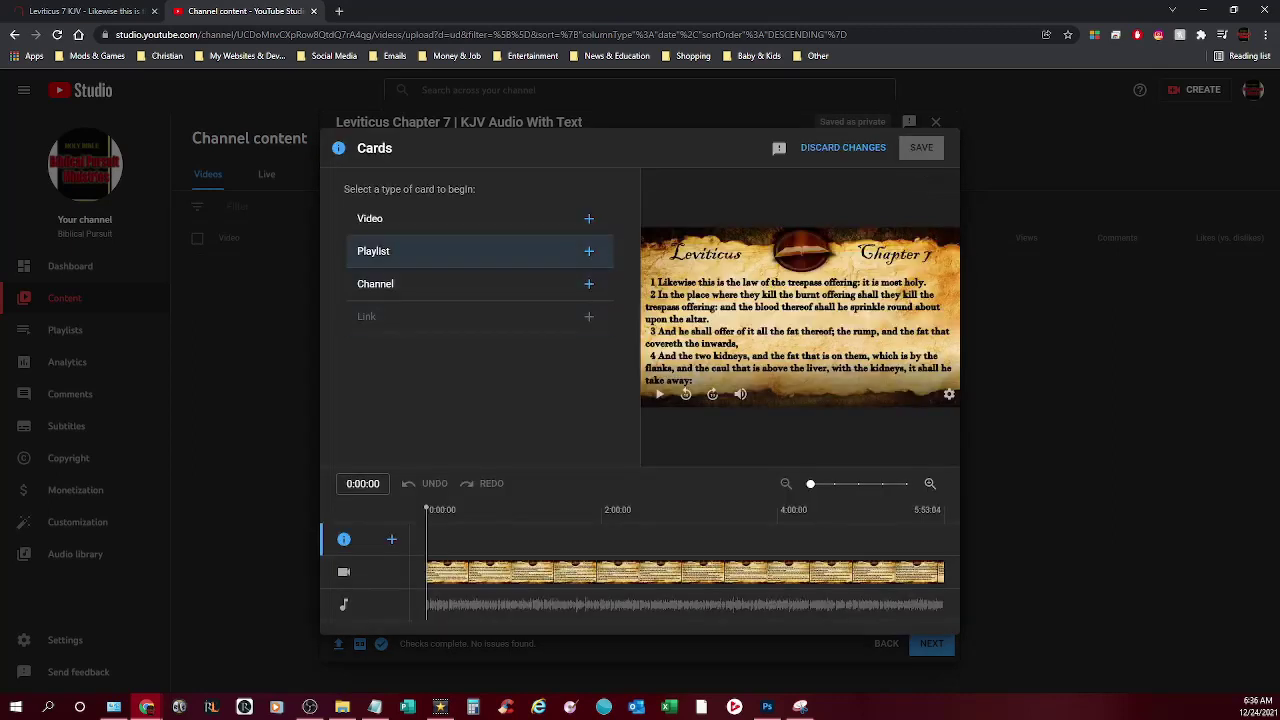
pyautogui.click(589, 218)
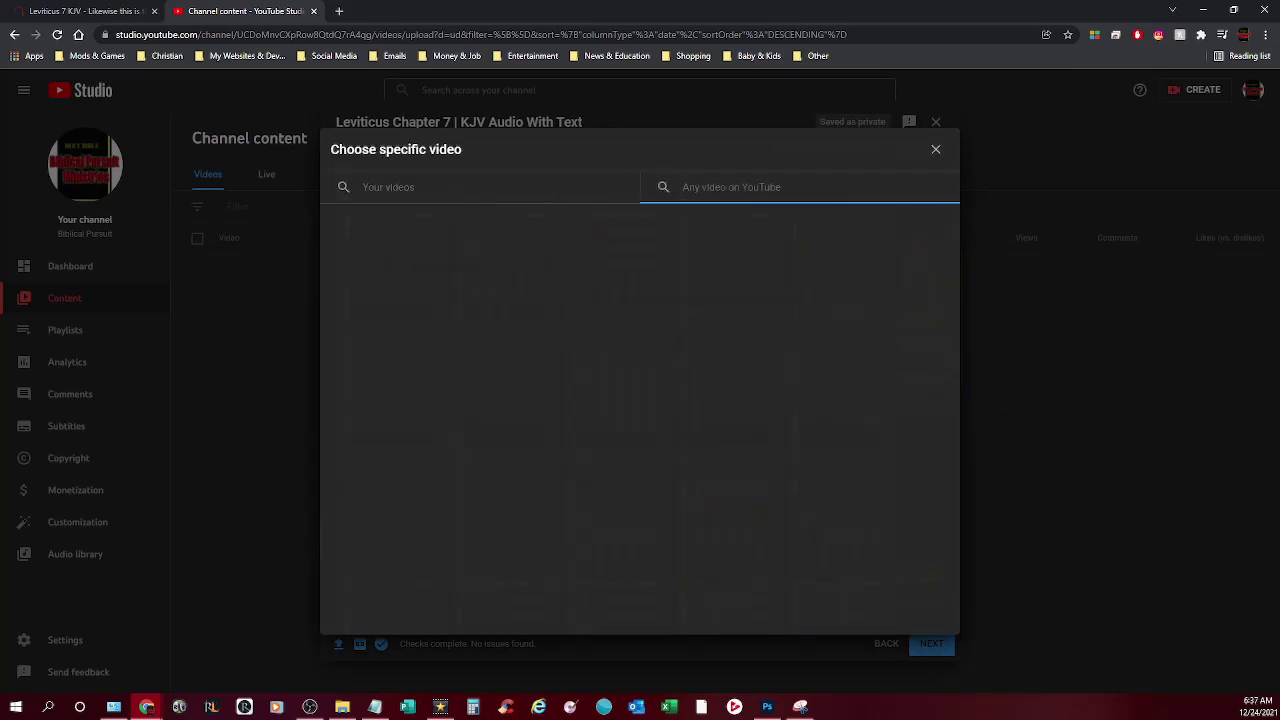
pyautogui.write('Le')
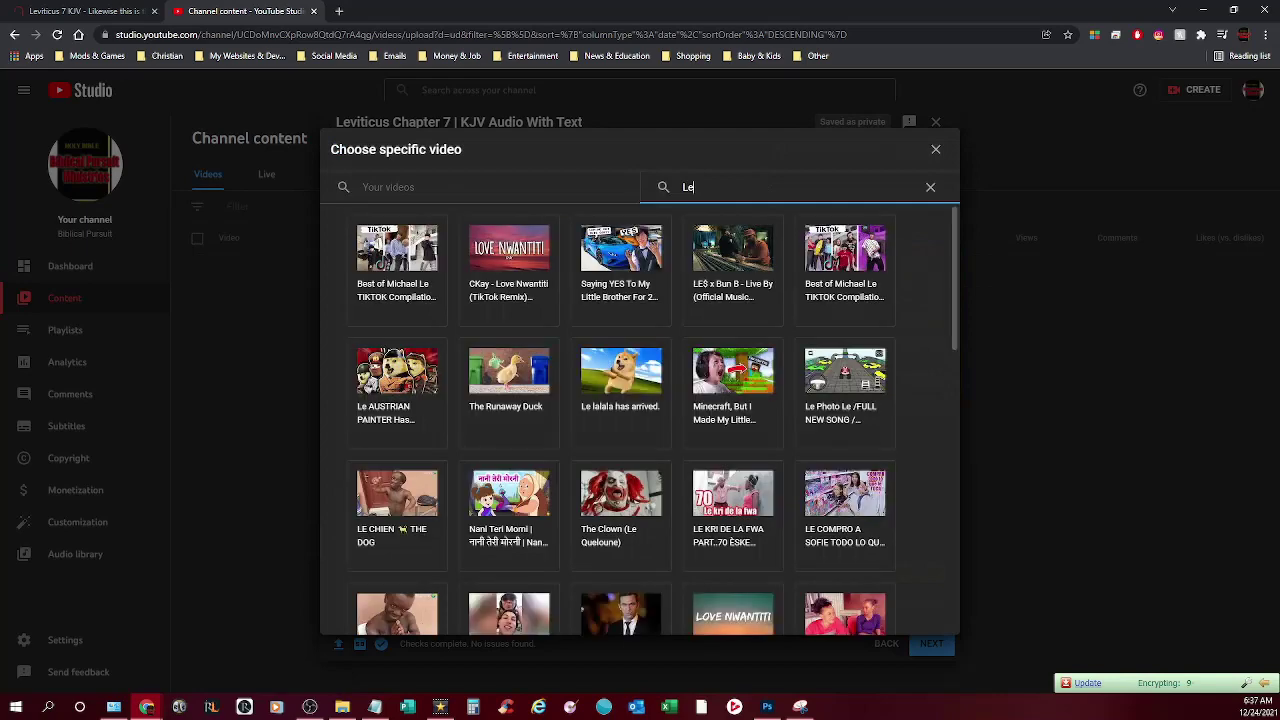
pyautogui.write('vit')
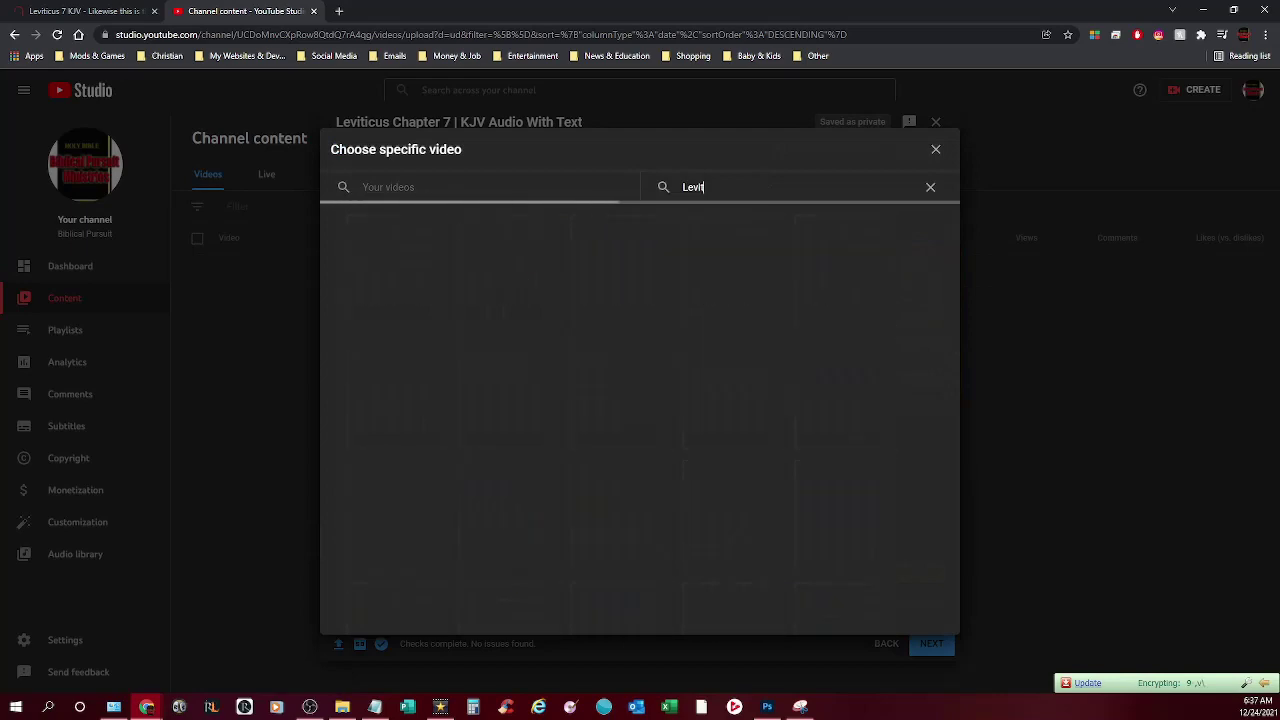
pyautogui.write('icus ')
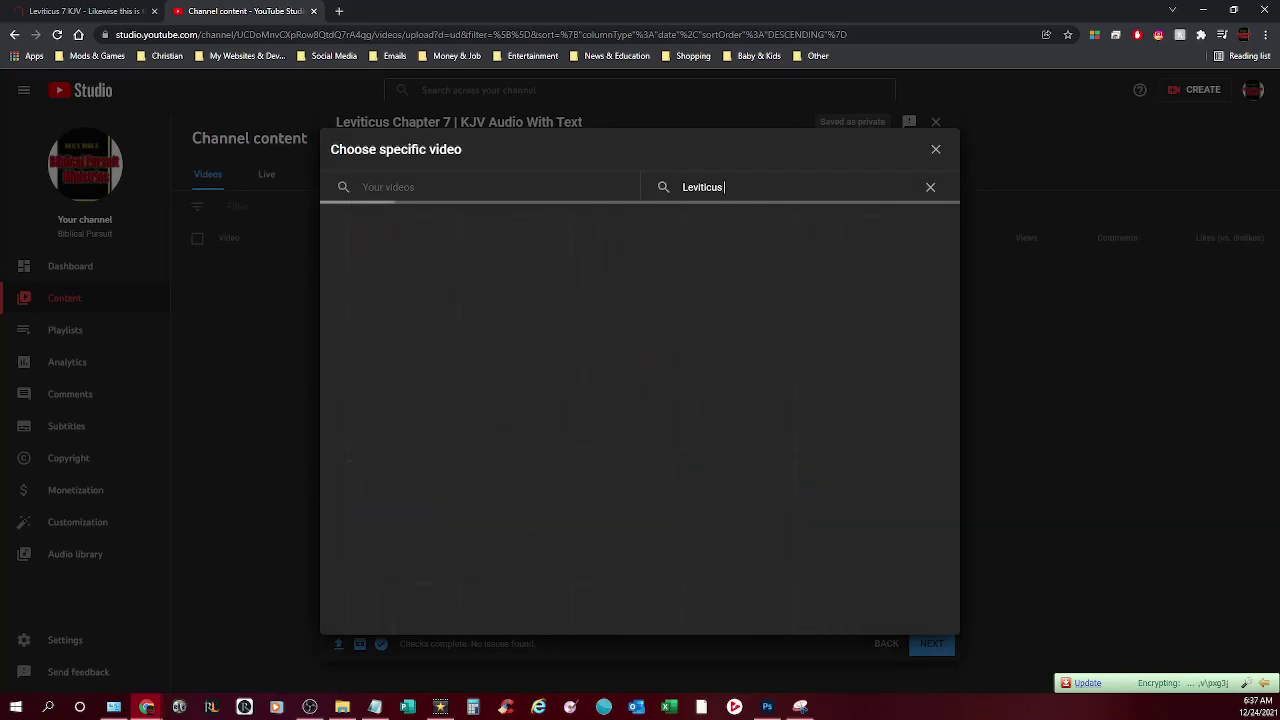
pyautogui.write('Chapte')
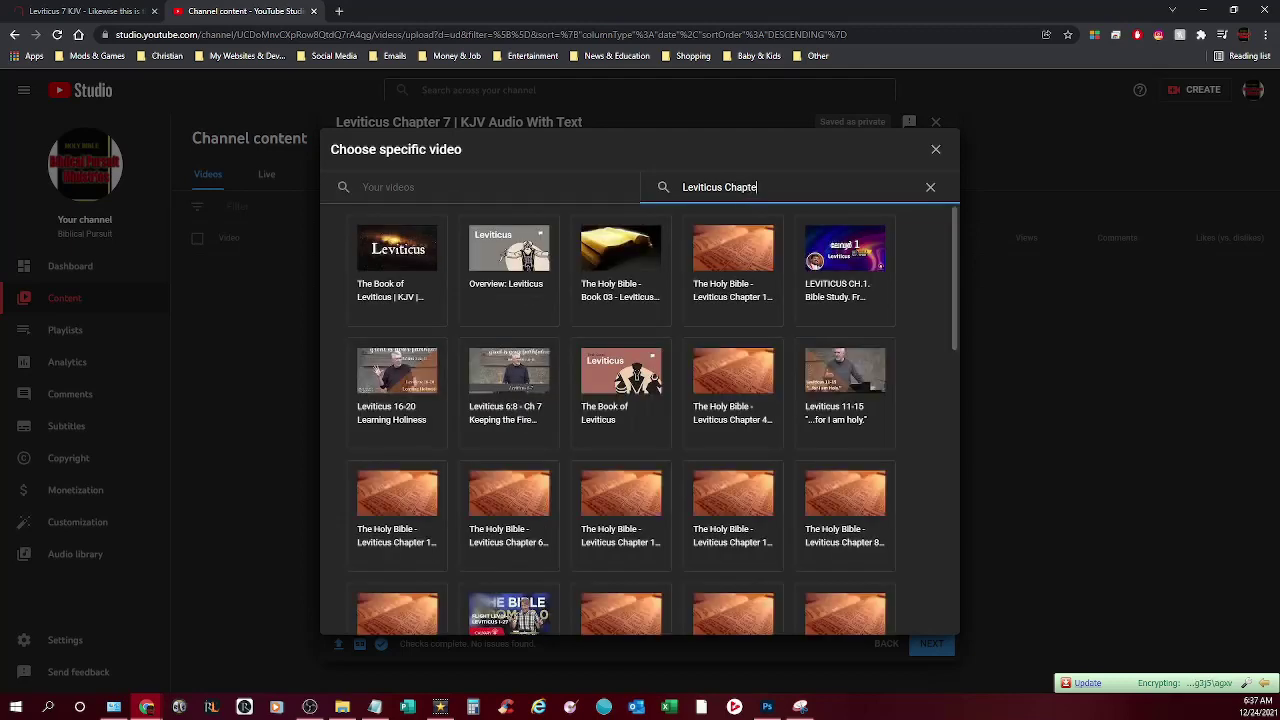
pyautogui.write('r 7 Se')
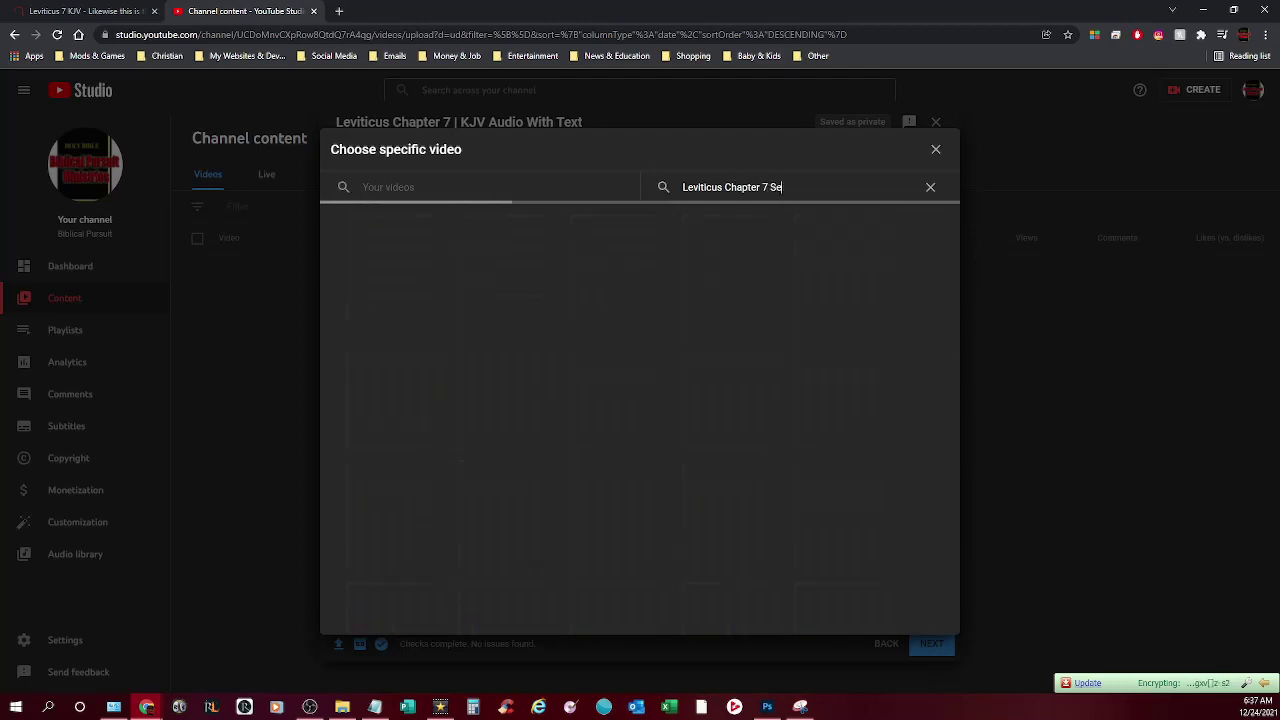
pyautogui.write('rmon')
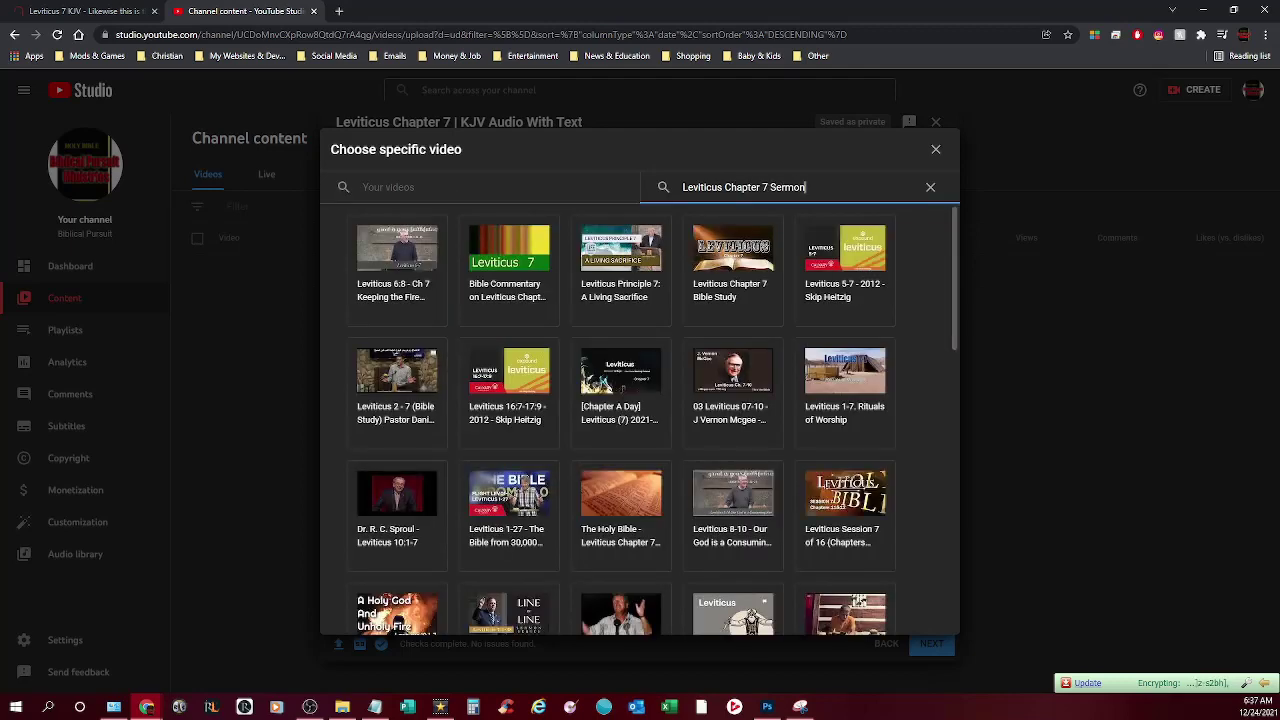
pyautogui.write(' St')
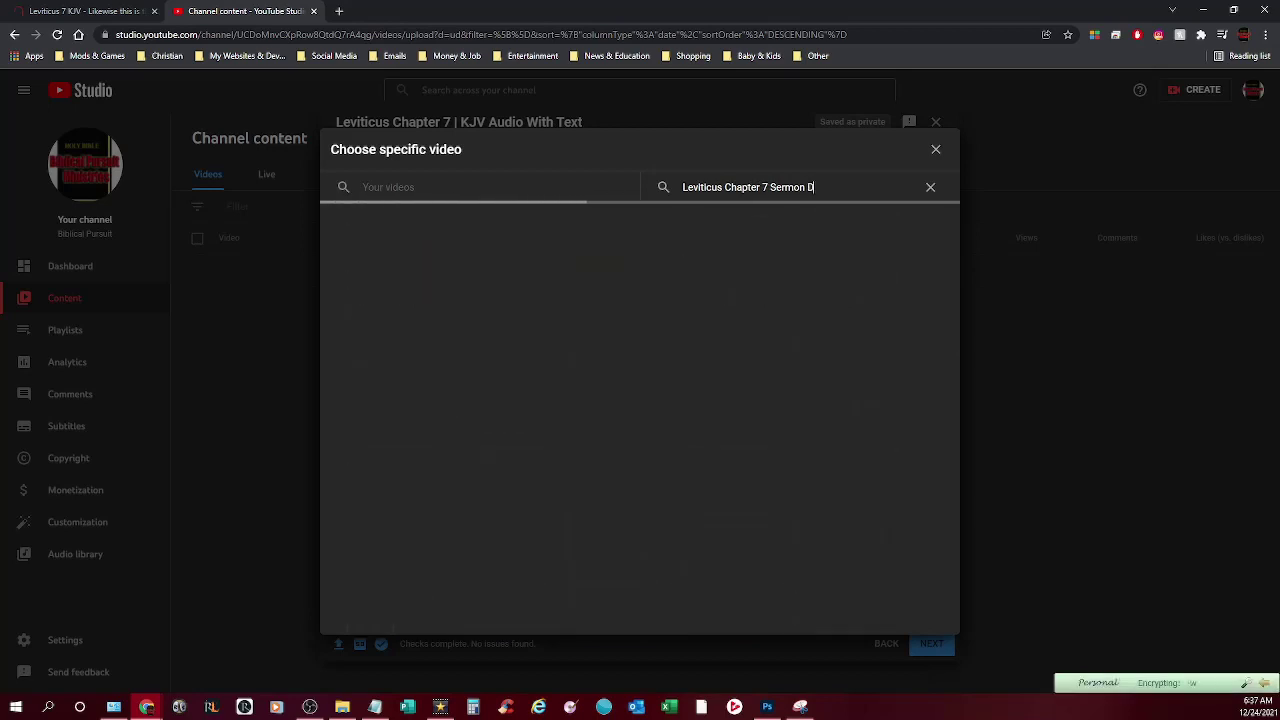
pyautogui.write('even Anderson')
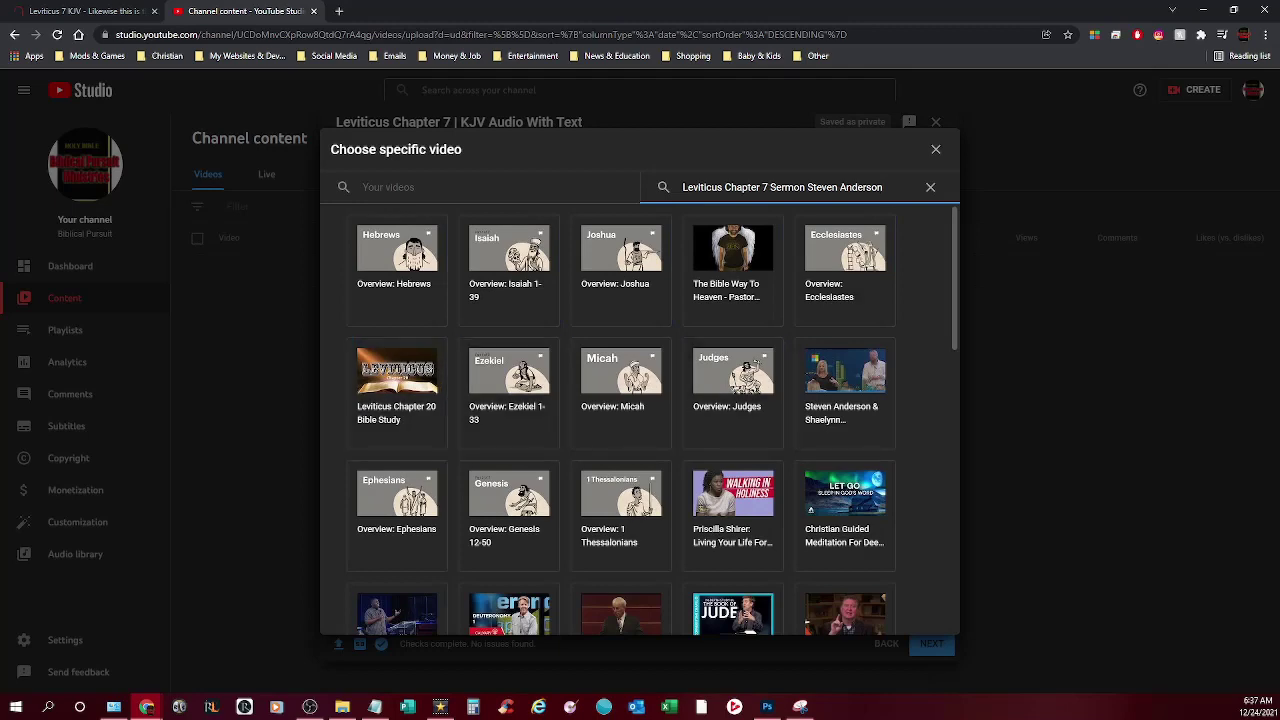
# Look through the video results for a matching Leviticus 7 sermon, close the video picker and discard the card changes
pyautogui.scroll(-3, 653, 420)
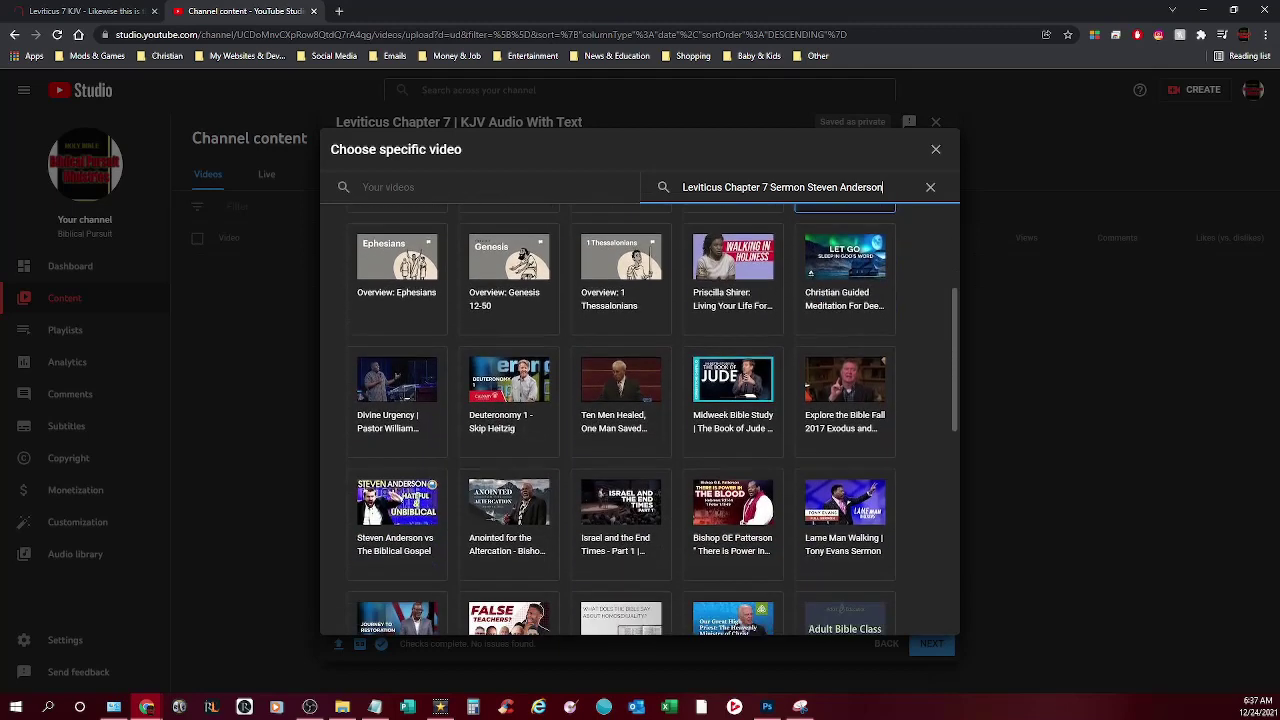
pyautogui.scroll(-5, 845, 350)
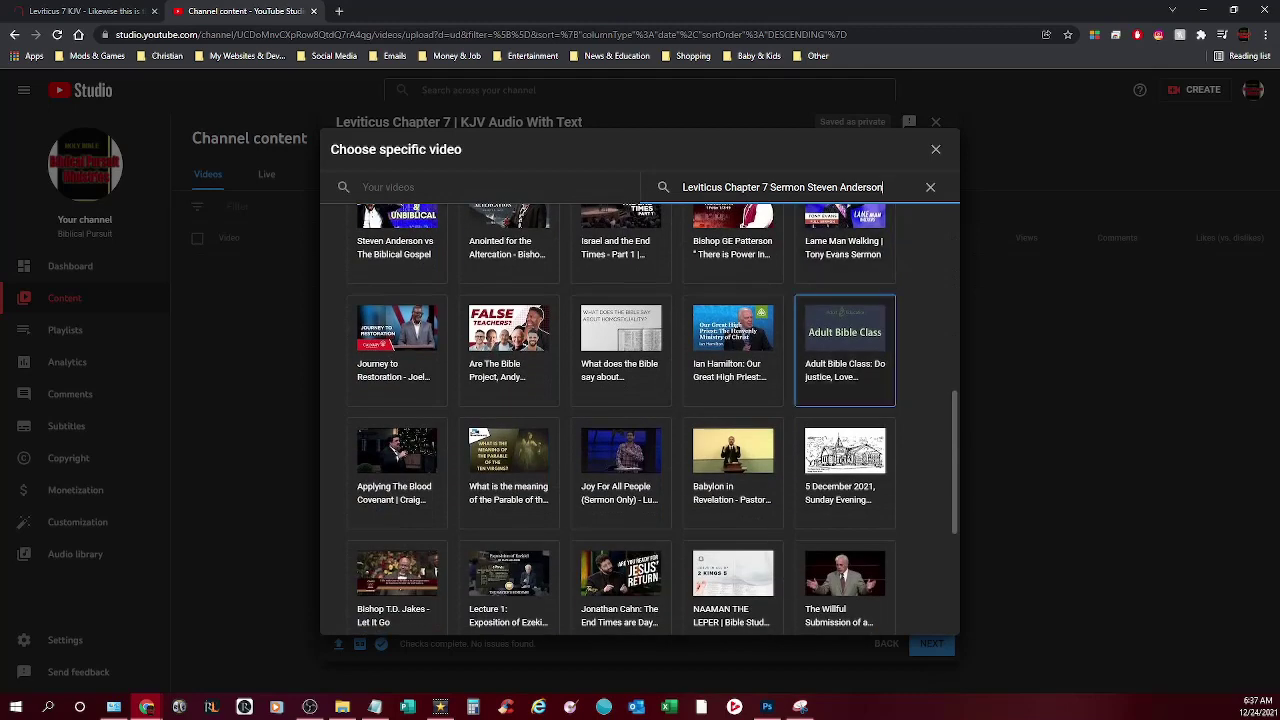
pyautogui.scroll(-2, 845, 310)
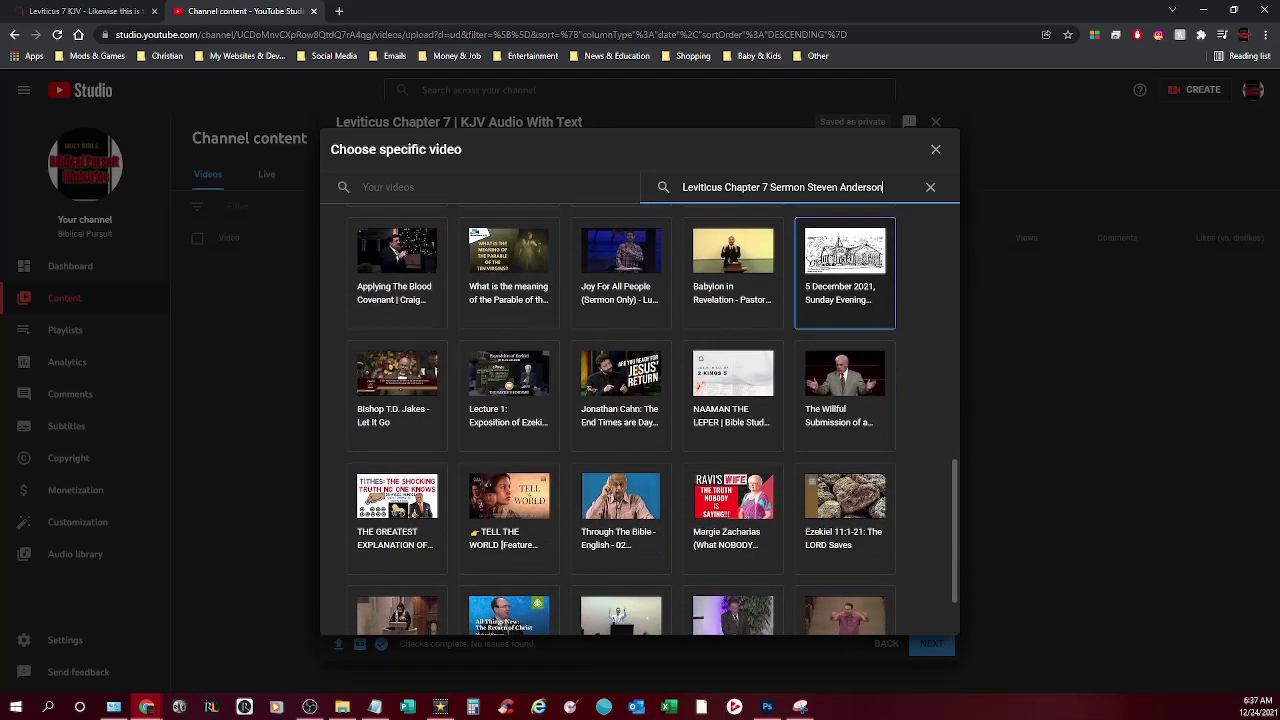
pyautogui.scroll(-1, 845, 280)
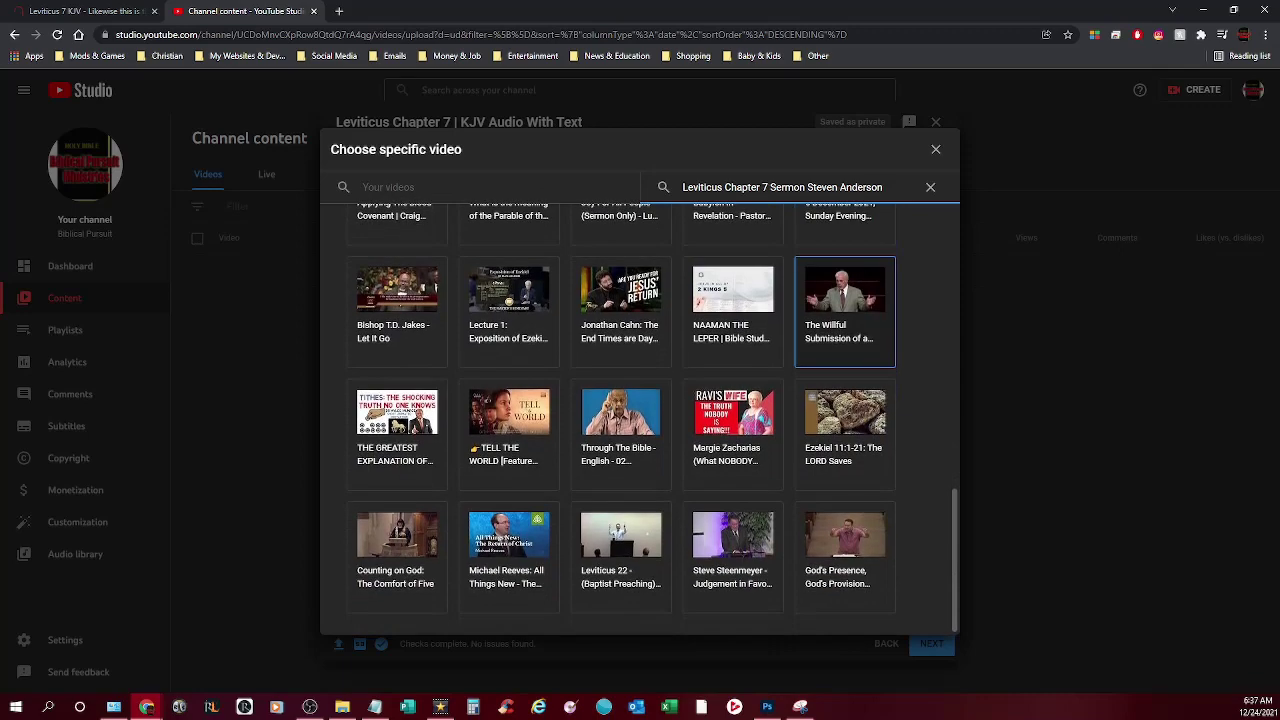
pyautogui.scroll(8, 729, 450)
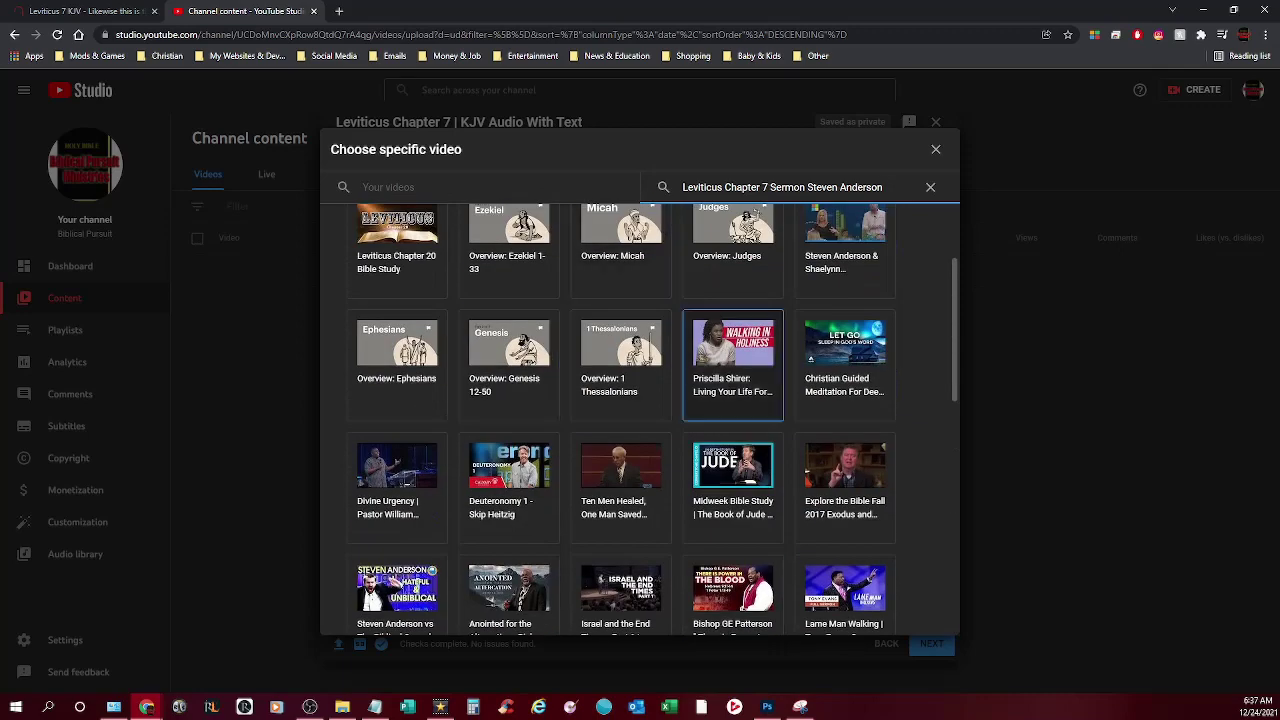
pyautogui.scroll(-2, 509, 400)
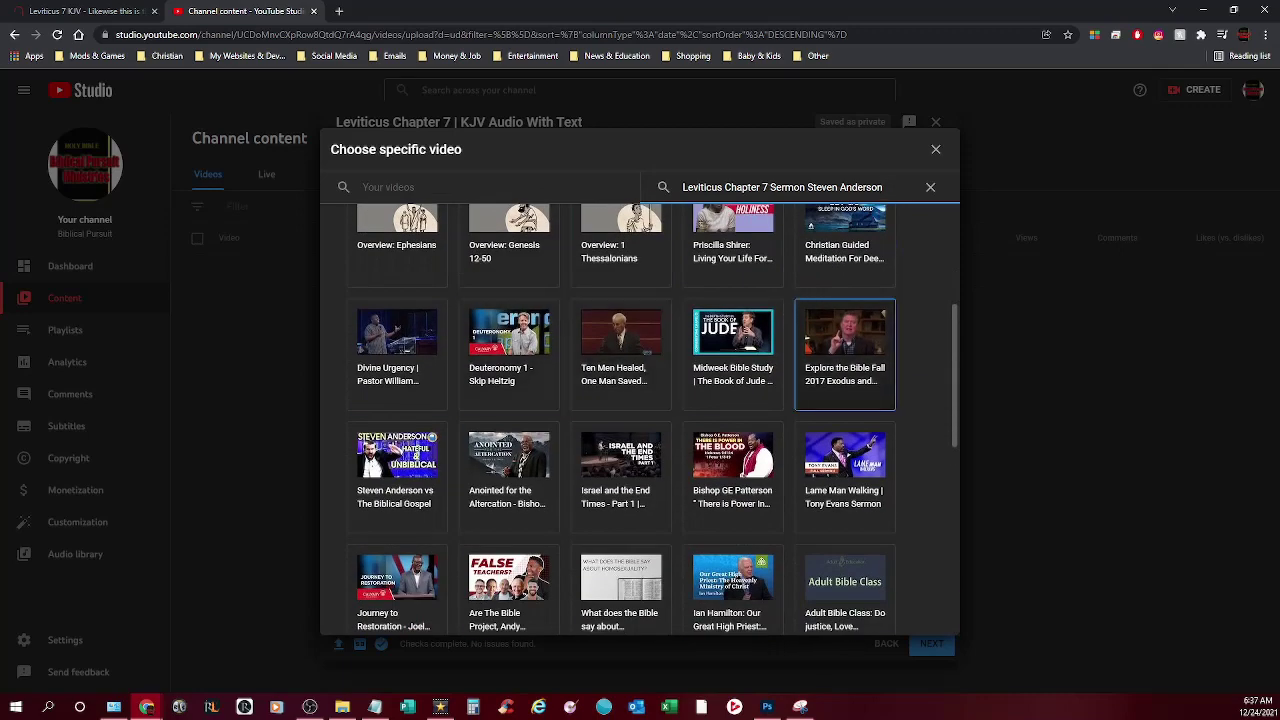
pyautogui.scroll(3, 845, 350)
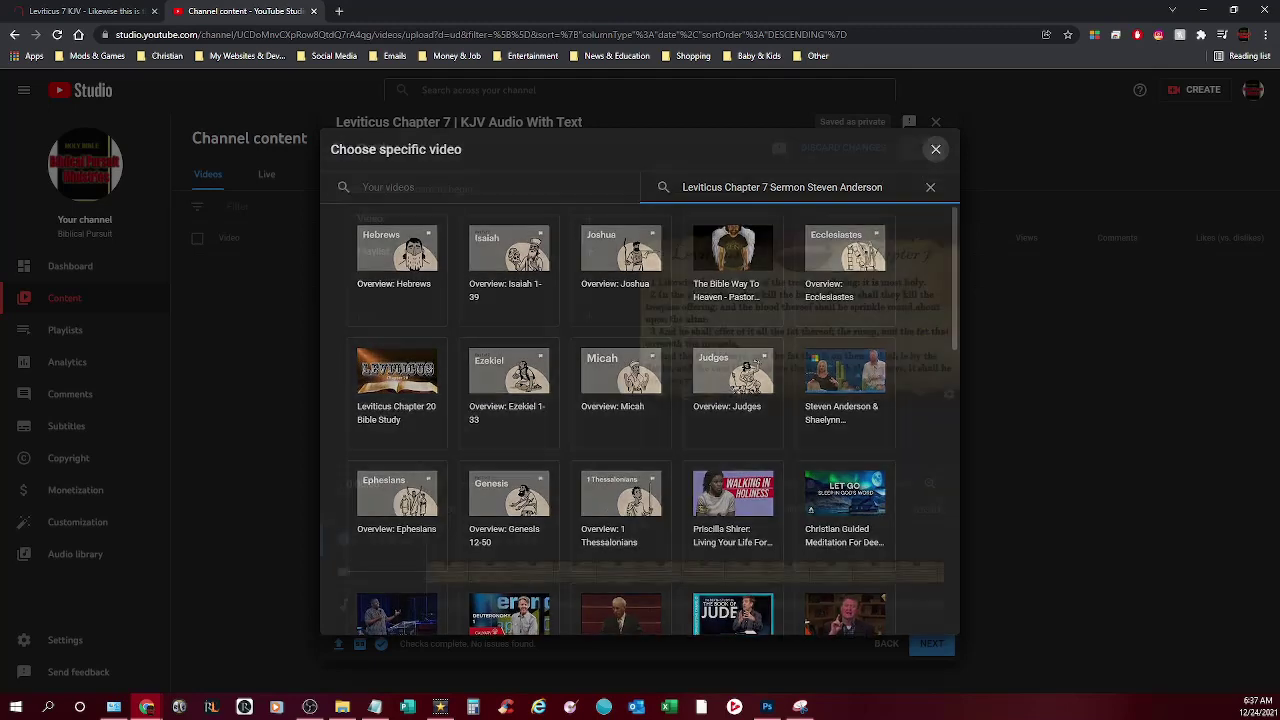
pyautogui.click(936, 149)
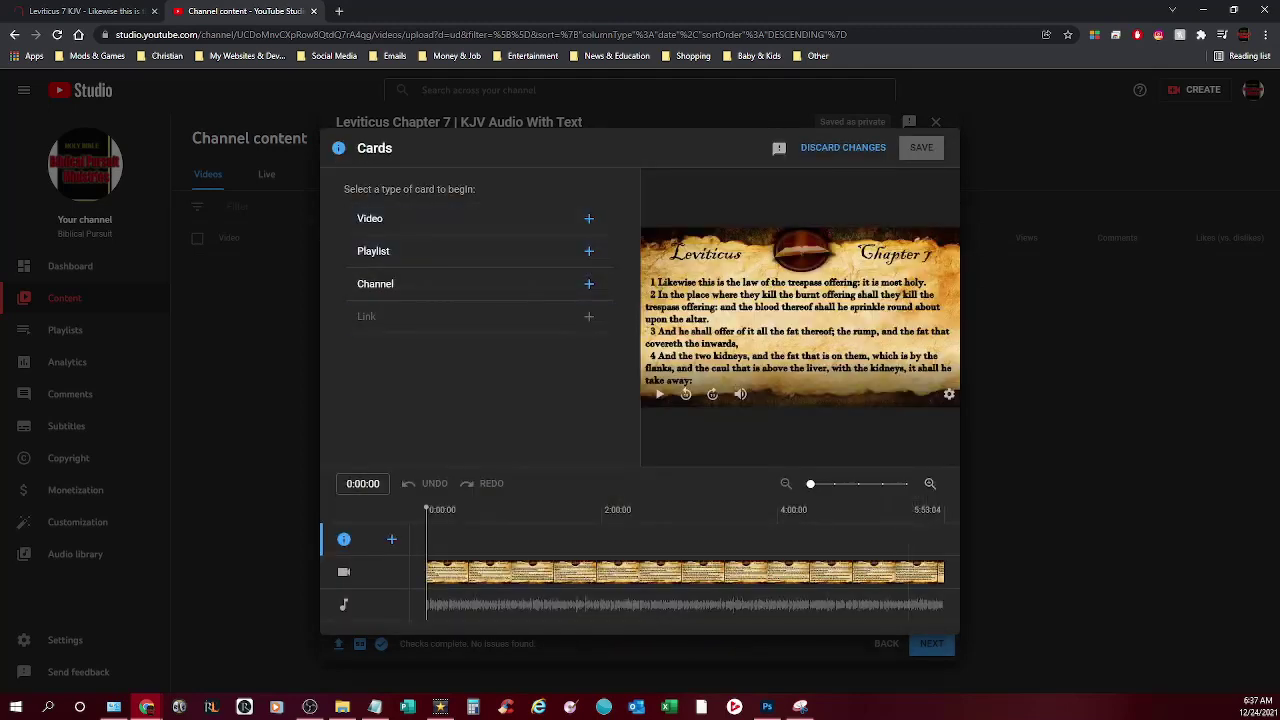
pyautogui.click(843, 148)
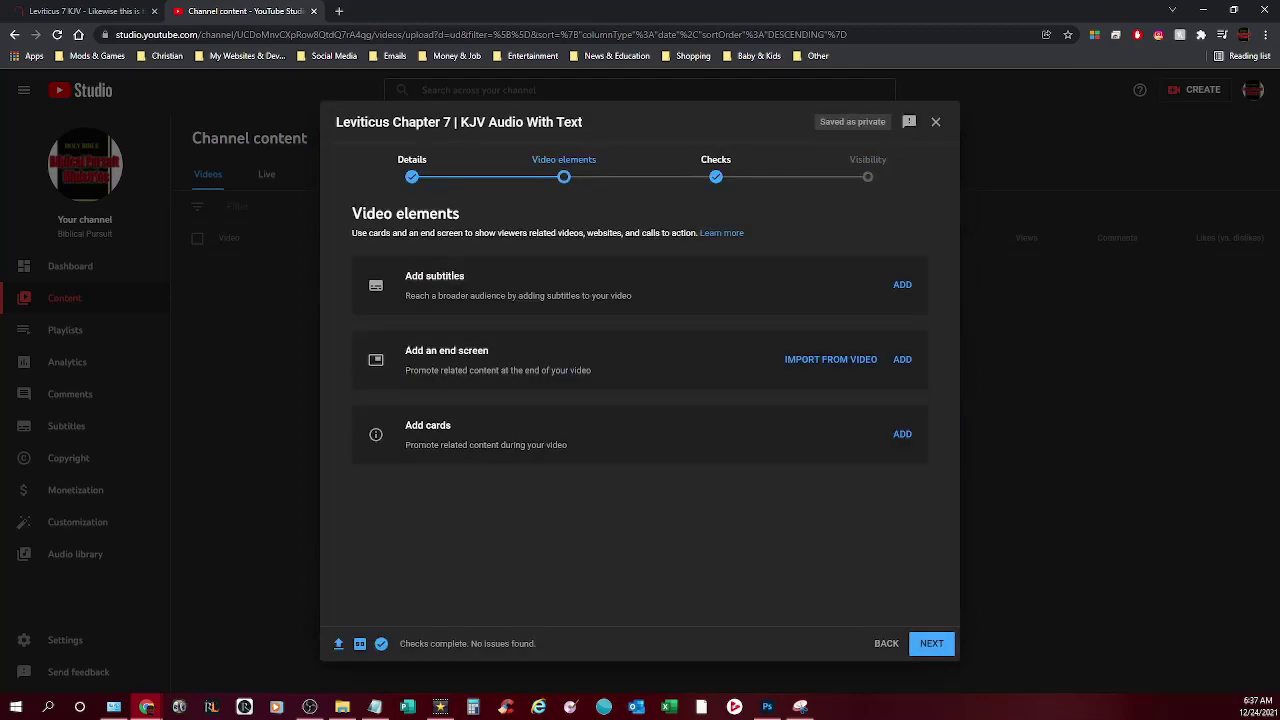